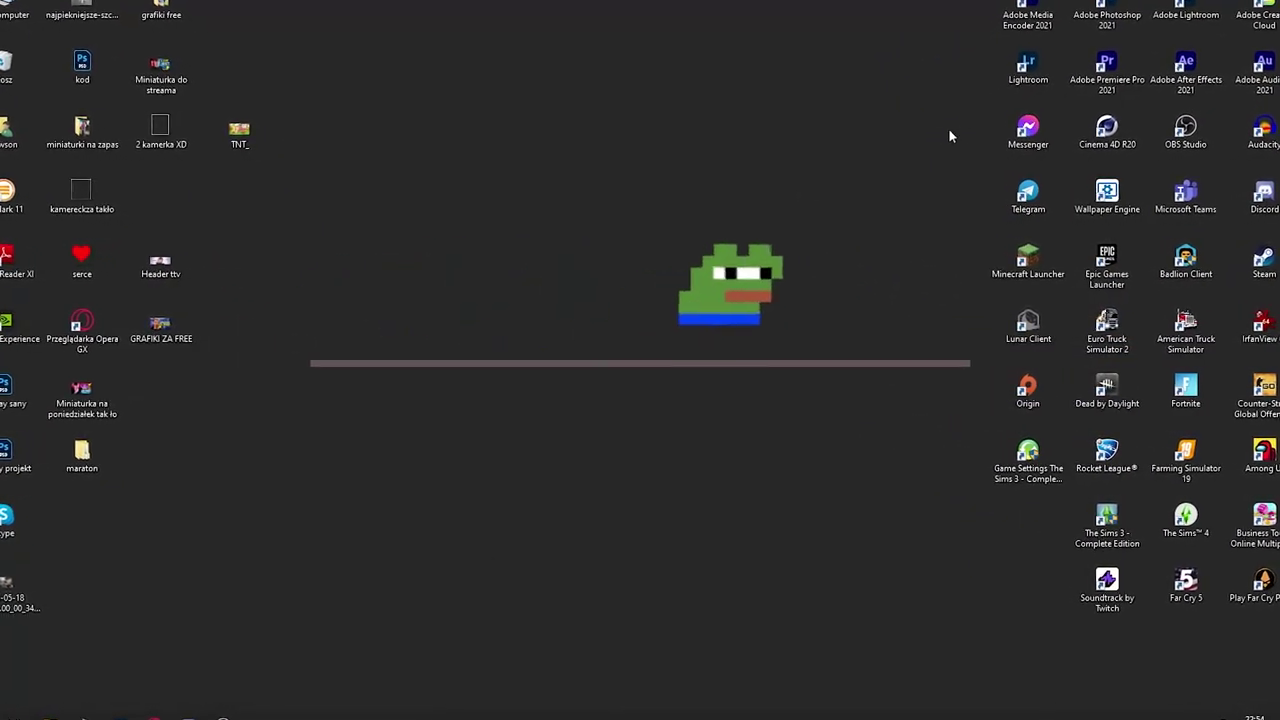
Step: Launch Photoshop and create a new blank 1920×1080 document
{"action": "double_click", "coordinate": [1106, 10]}
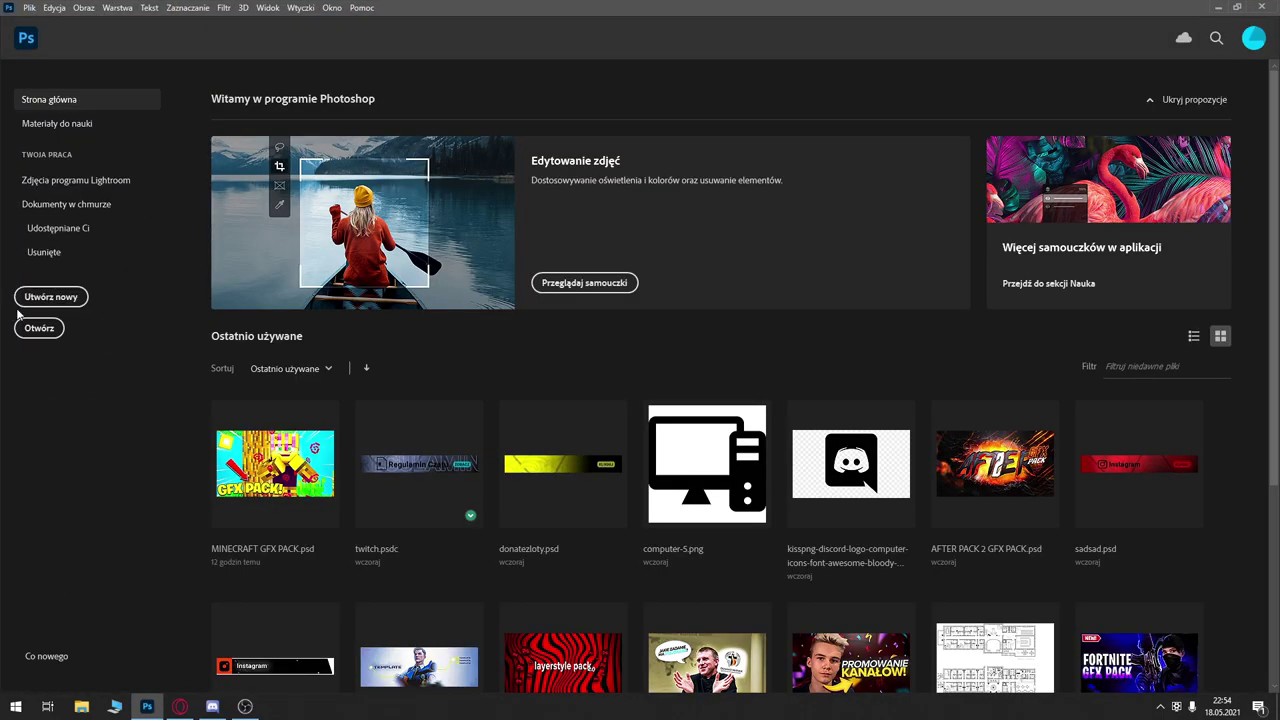
{"action": "left_click", "coordinate": [53, 293]}
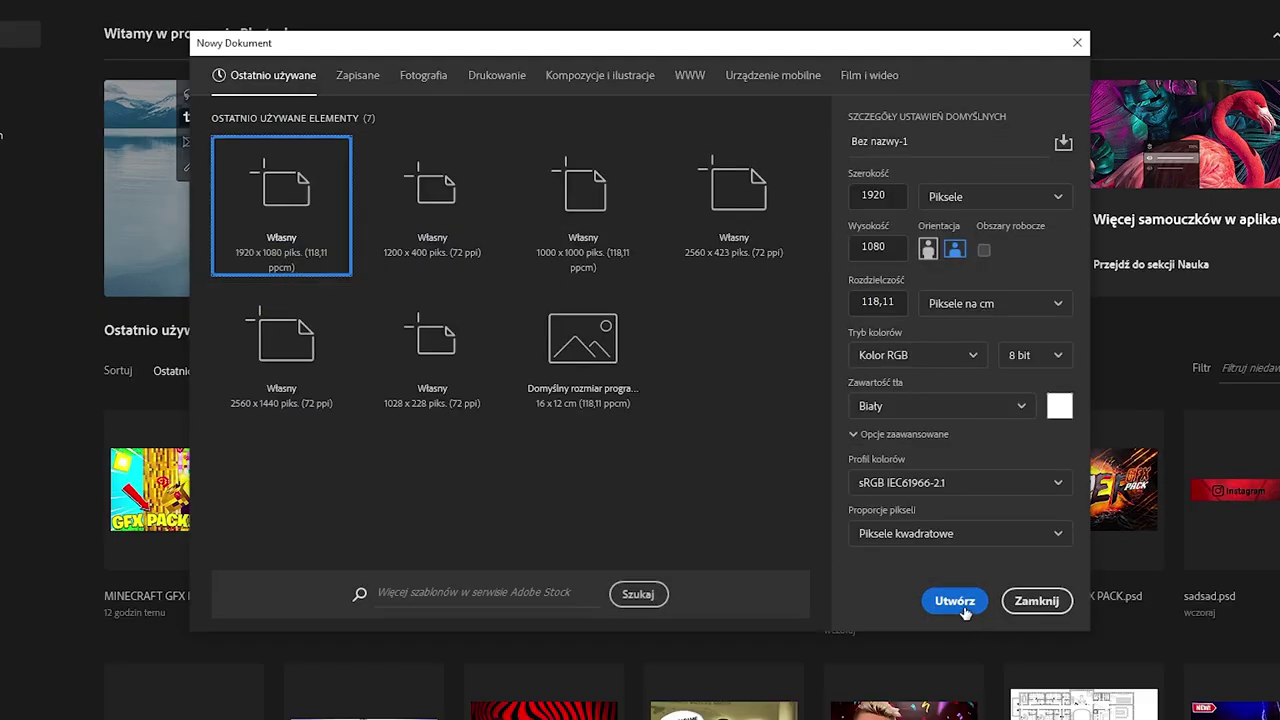
{"action": "left_click", "coordinate": [955, 600]}
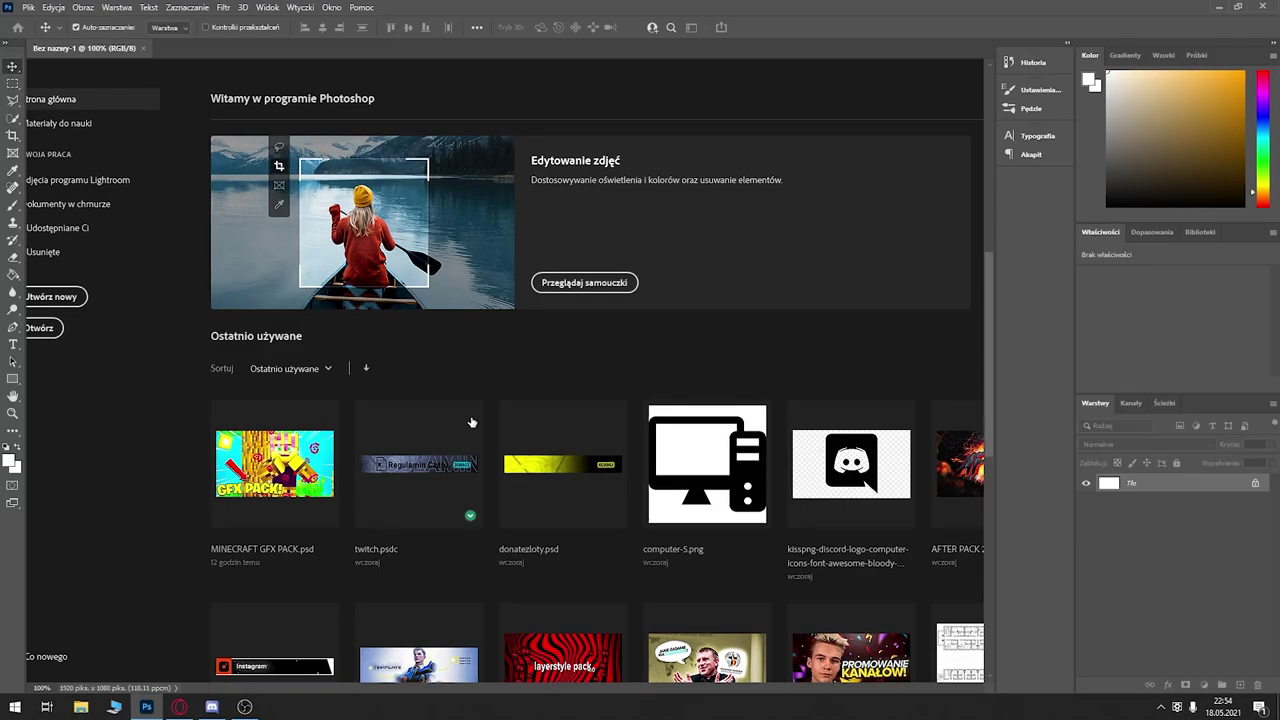
Step: Copy the CS:GO gameplay image from Google Images and paste it into the document
{"action": "key", "text": "alt+Tab"}
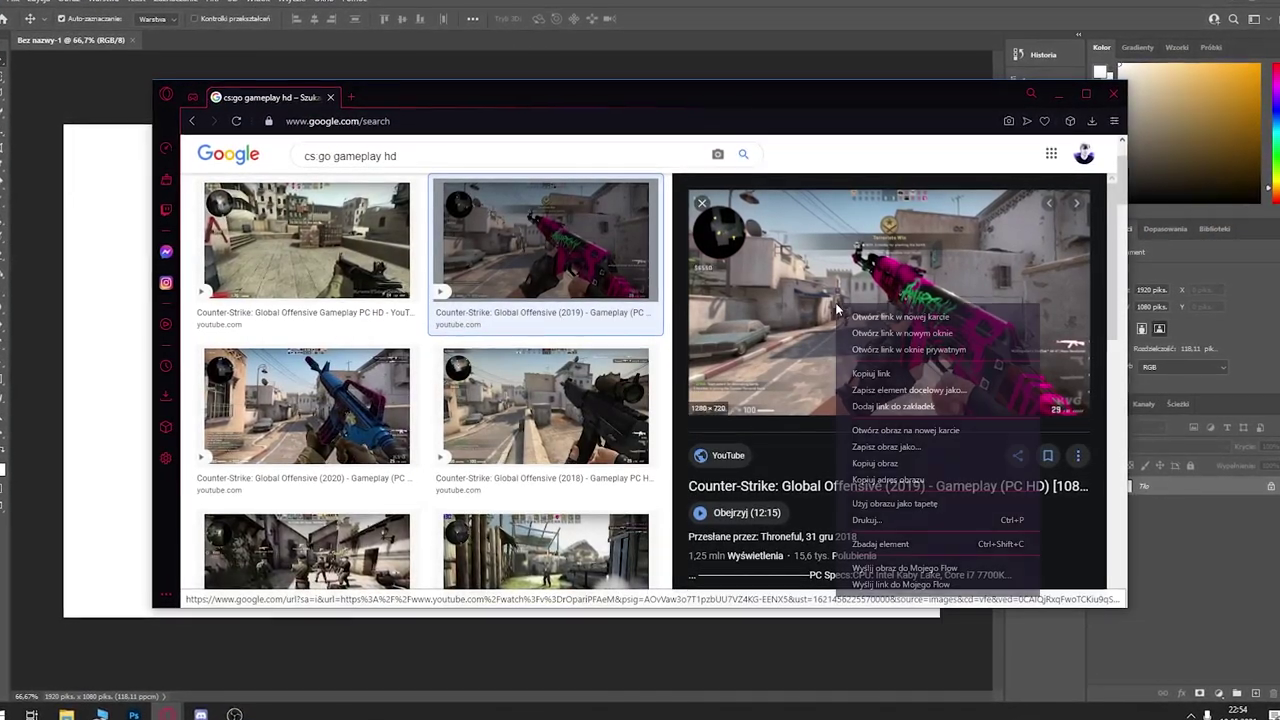
{"action": "right_click", "coordinate": [832, 274]}
{"action": "left_click", "coordinate": [884, 455]}
{"action": "key", "text": "alt+Tab"}
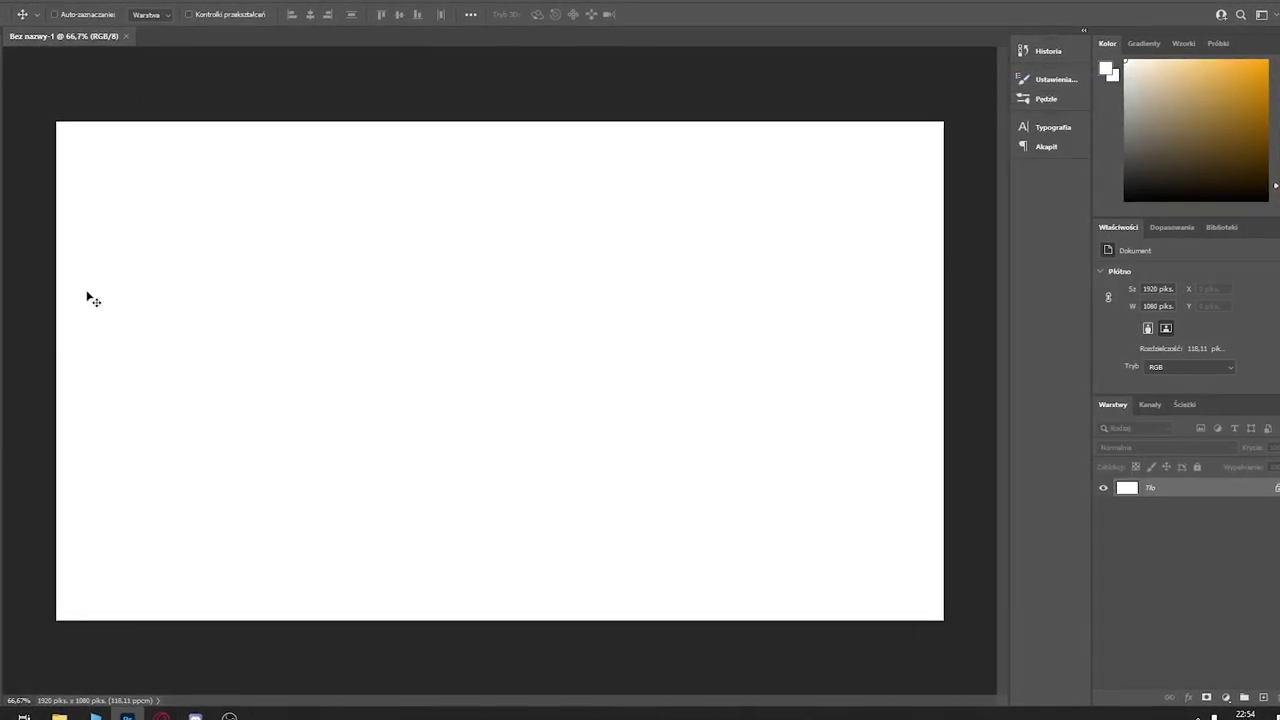
{"action": "key", "text": "ctrl+v"}
Step: Free Transform the pasted screenshot so it fills the whole 1920×1080 canvas
{"action": "key", "text": "ctrl+t"}
{"action": "left_click_drag", "start_coordinate": [560, 420], "coordinate": [347, 300]}
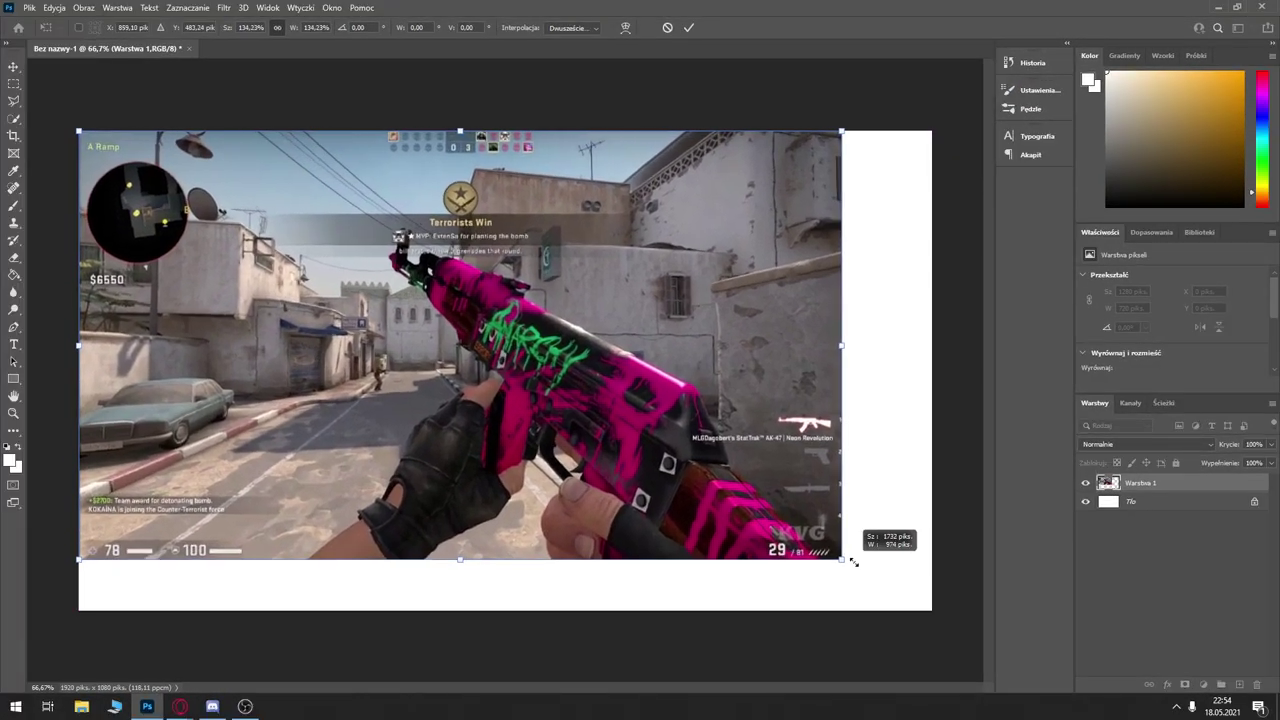
{"action": "left_click_drag", "start_coordinate": [647, 450], "coordinate": [932, 610]}
{"action": "key", "text": "Return"}
Step: Delete the white Tło background layer
{"action": "scroll", "coordinate": [490, 383], "scroll_direction": "down", "scroll_amount": 3}
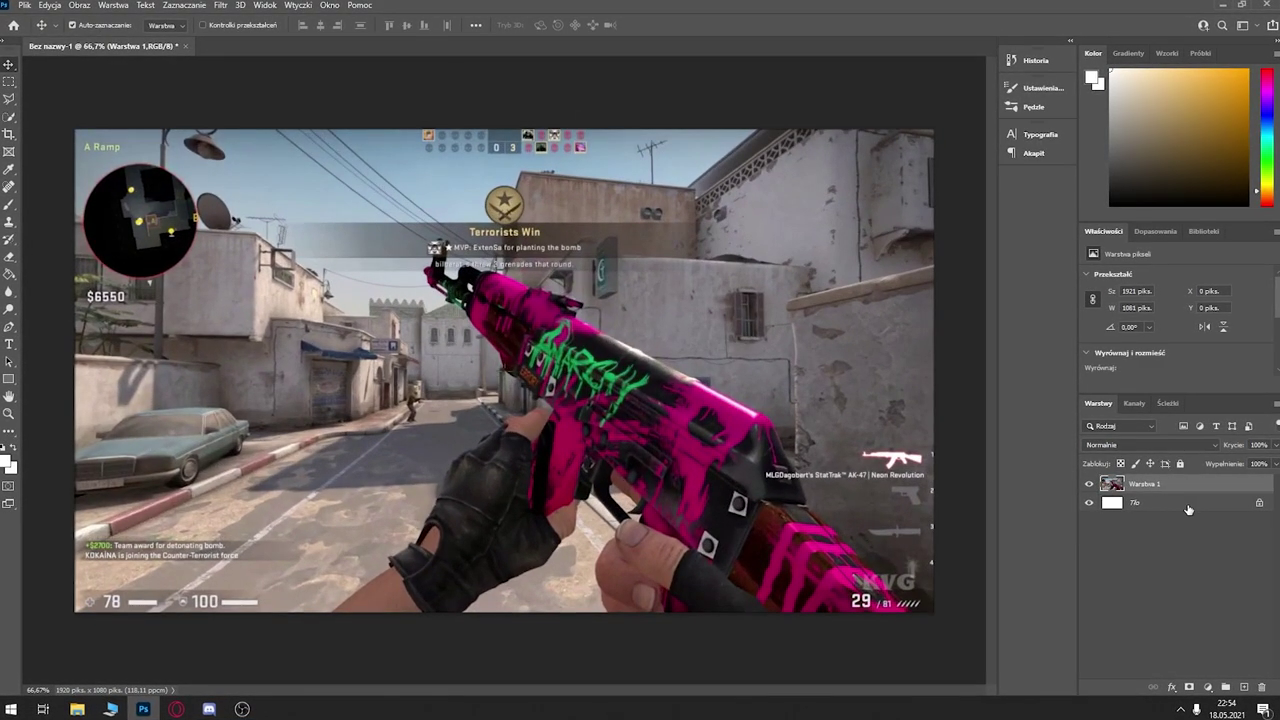
{"action": "left_click", "coordinate": [1188, 505]}
{"action": "key", "text": "Delete"}
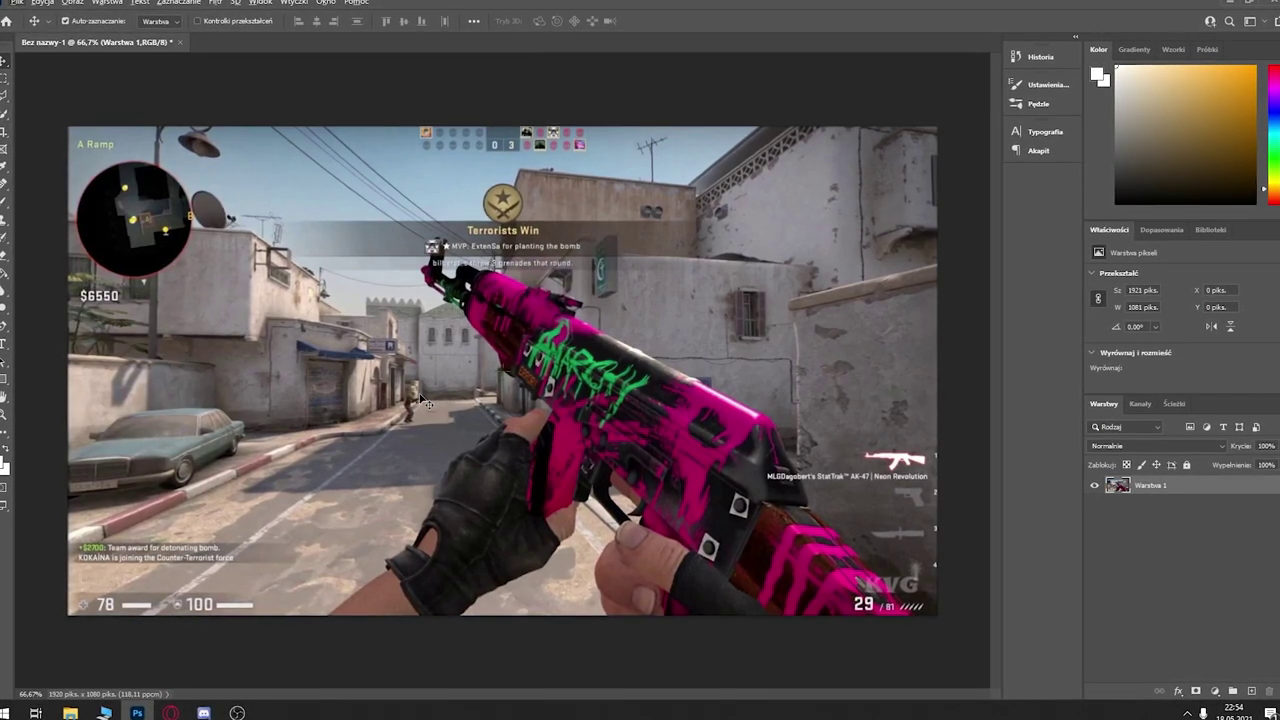
{"action": "scroll", "coordinate": [424, 400], "scroll_direction": "down", "scroll_amount": 3}
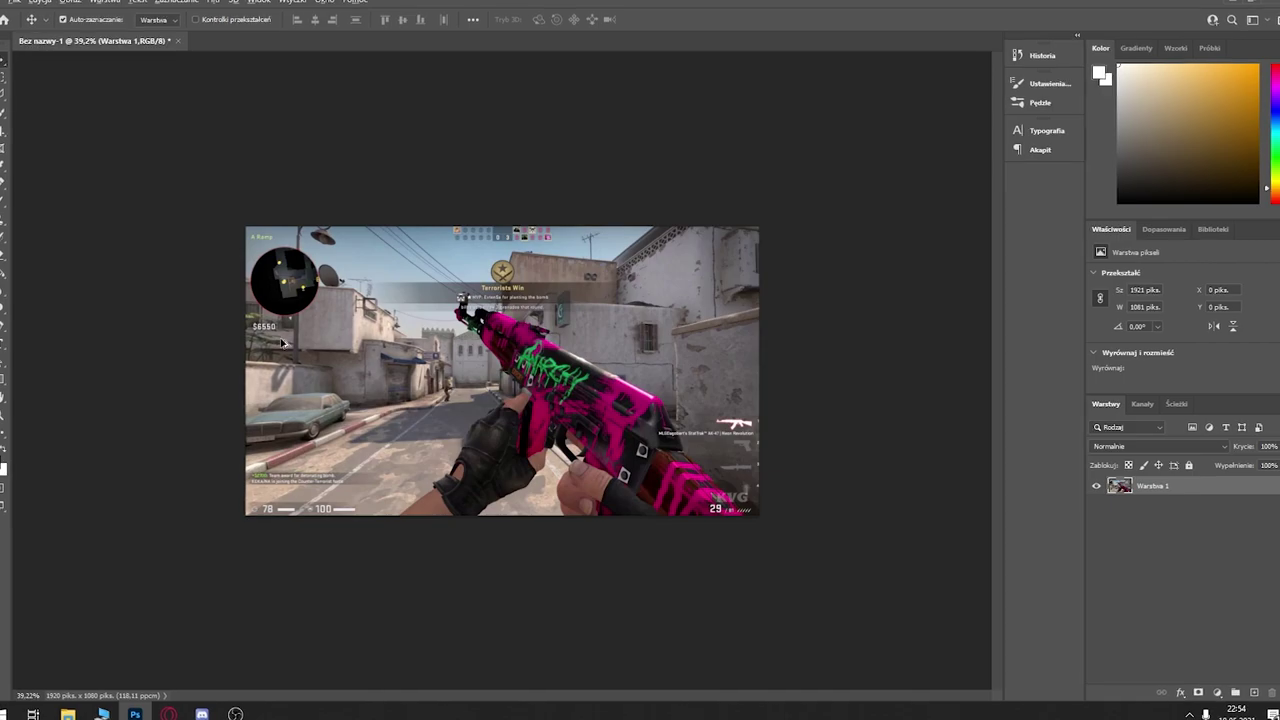
{"action": "scroll", "coordinate": [282, 343], "scroll_direction": "down", "scroll_amount": 1}
{"action": "scroll", "coordinate": [283, 346], "scroll_direction": "up", "scroll_amount": 3}
{"action": "scroll", "coordinate": [413, 393], "scroll_direction": "up", "scroll_amount": 2}
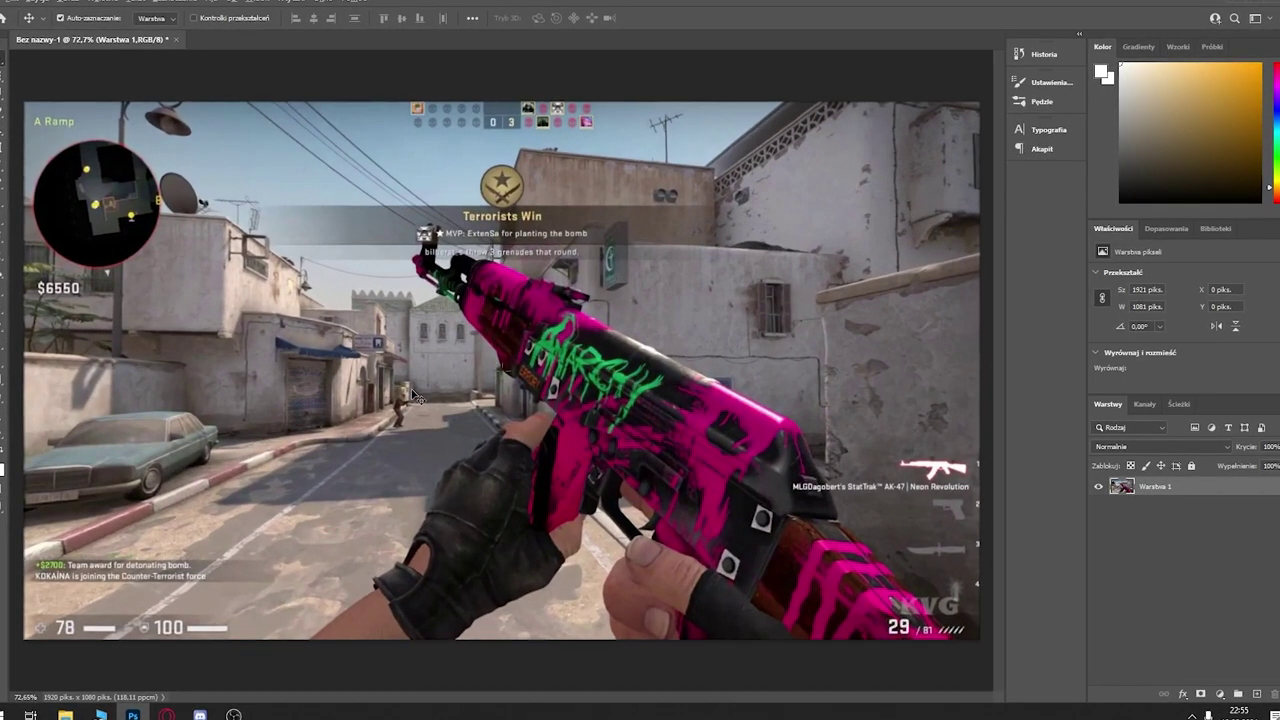
{"action": "scroll", "coordinate": [416, 397], "scroll_direction": "down", "scroll_amount": 3}
{"action": "scroll", "coordinate": [480, 440], "scroll_direction": "up", "scroll_amount": 3}
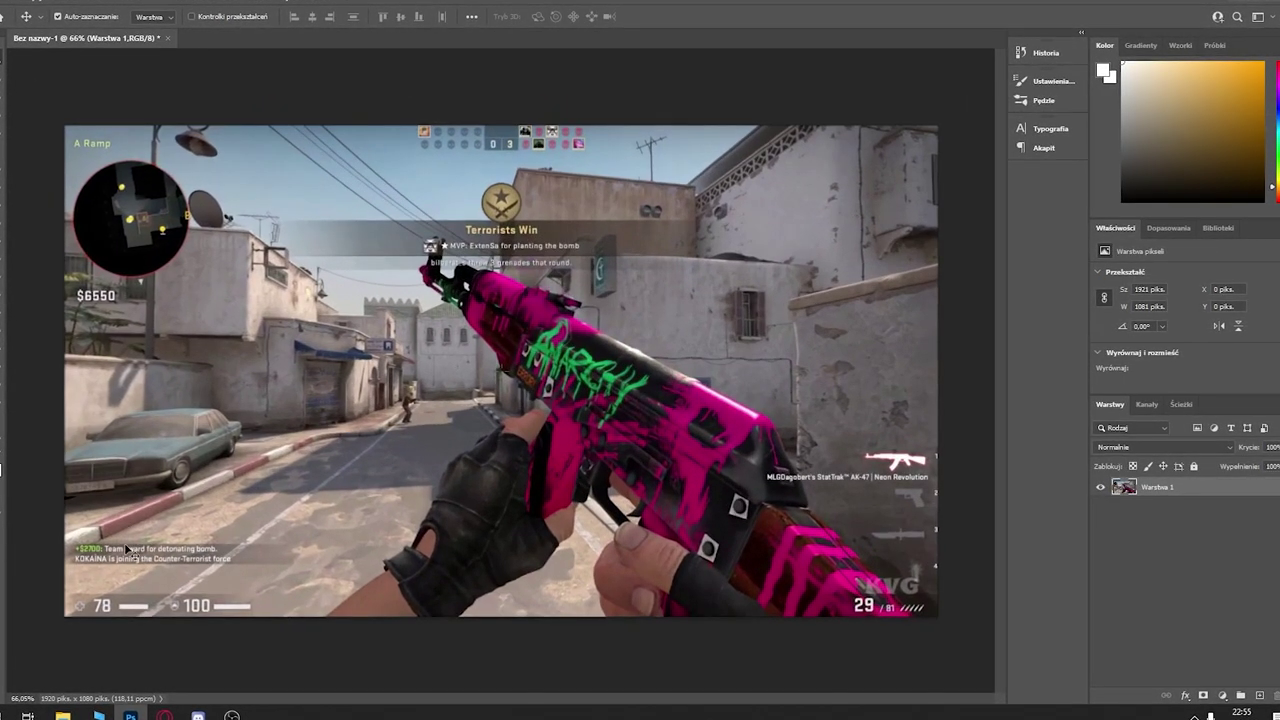
{"action": "scroll", "coordinate": [160, 372], "scroll_direction": "down", "scroll_amount": 2}
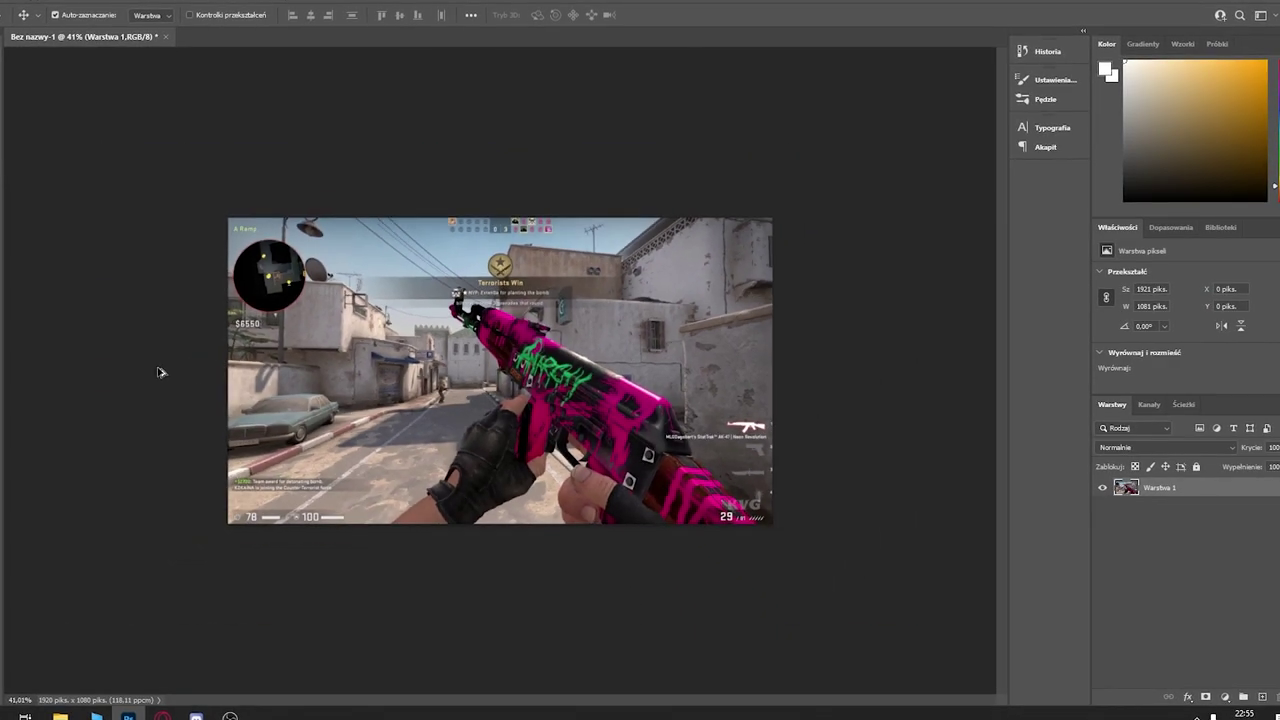
{"action": "scroll", "coordinate": [351, 455], "scroll_direction": "up", "scroll_amount": 1}
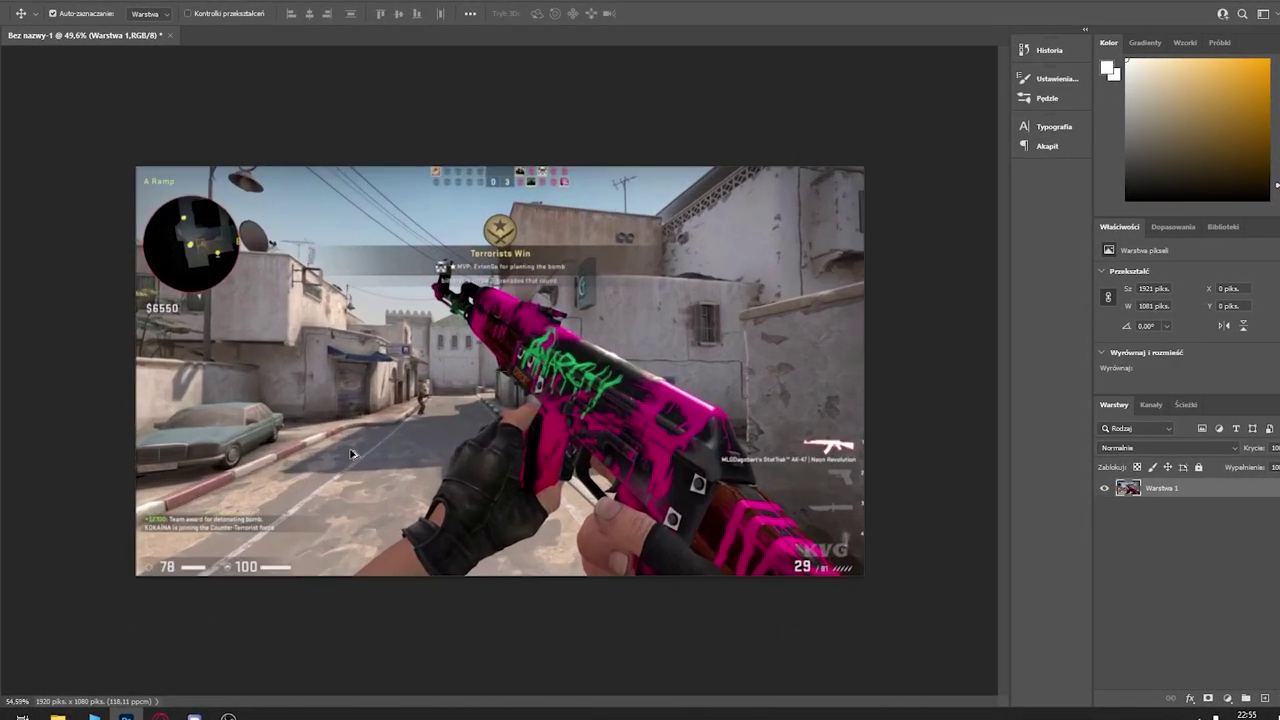
{"action": "scroll", "coordinate": [198, 440], "scroll_direction": "up", "scroll_amount": 2}
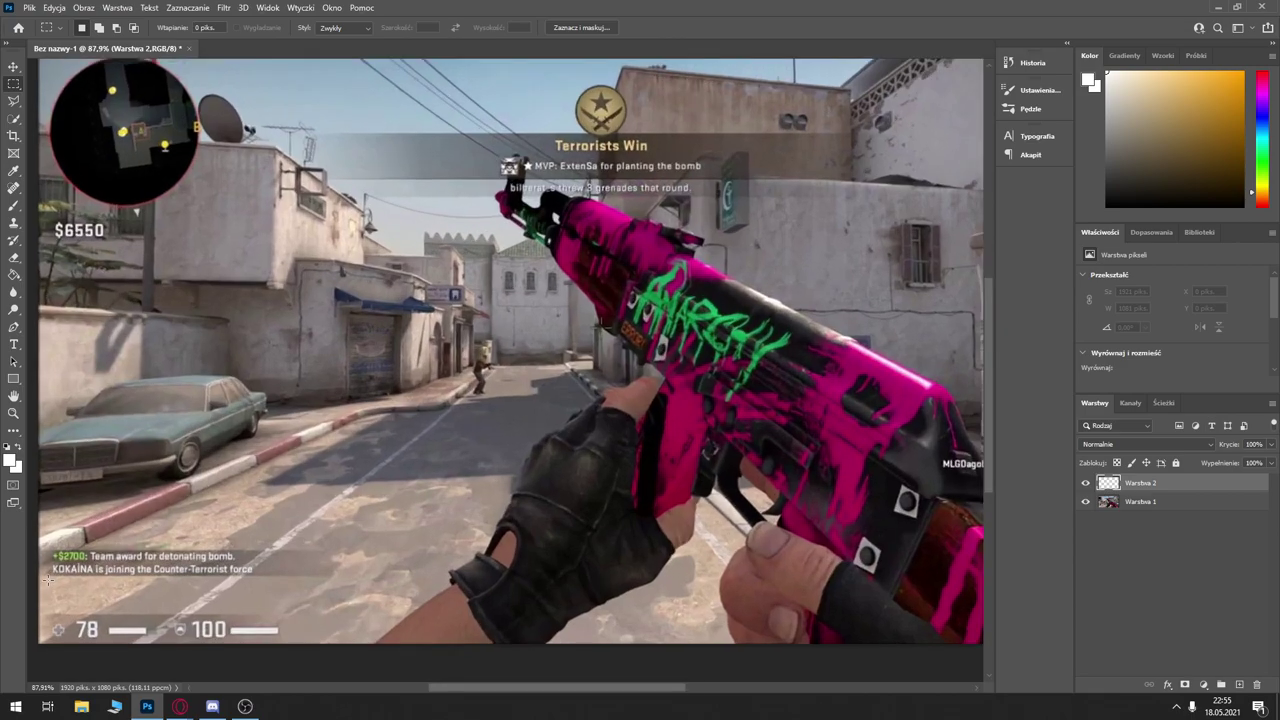
Step: Fill a thin 684 × 7 px marquee strip white and move it to the bottom HUD edge
{"action": "left_click_drag", "start_coordinate": [30, 566], "coordinate": [716, 606]}
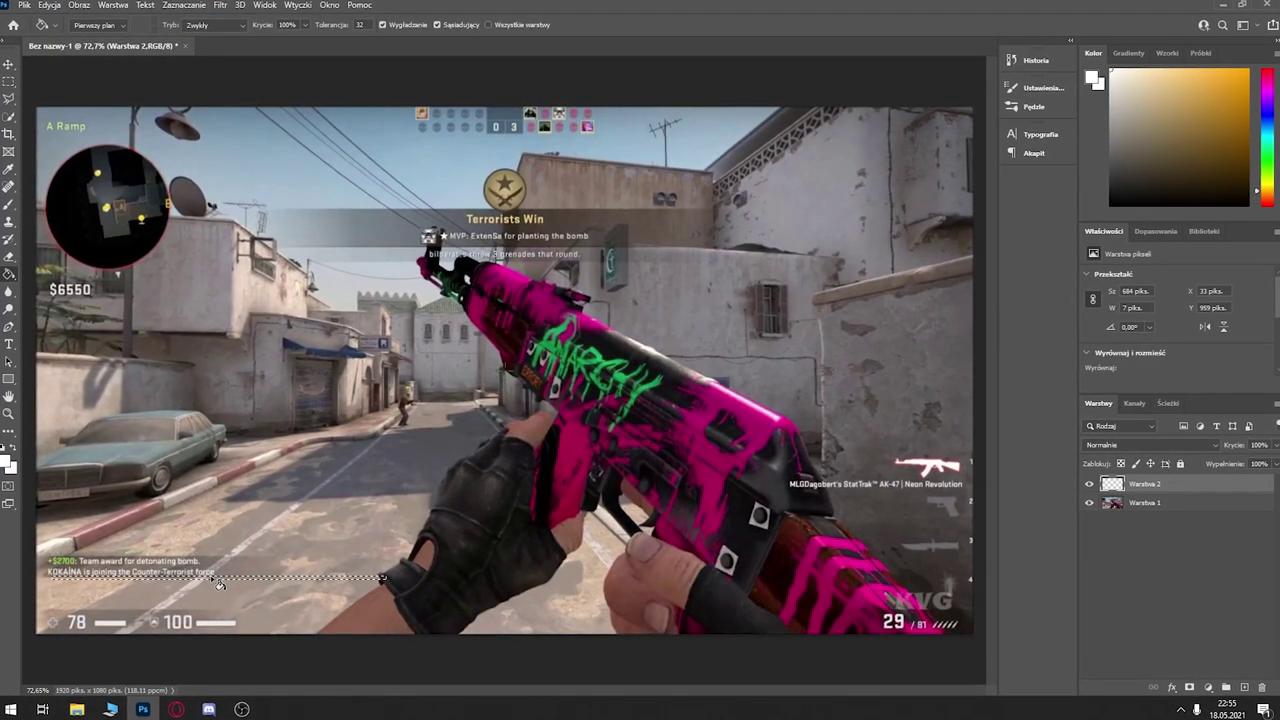
{"action": "left_click", "coordinate": [218, 580]}
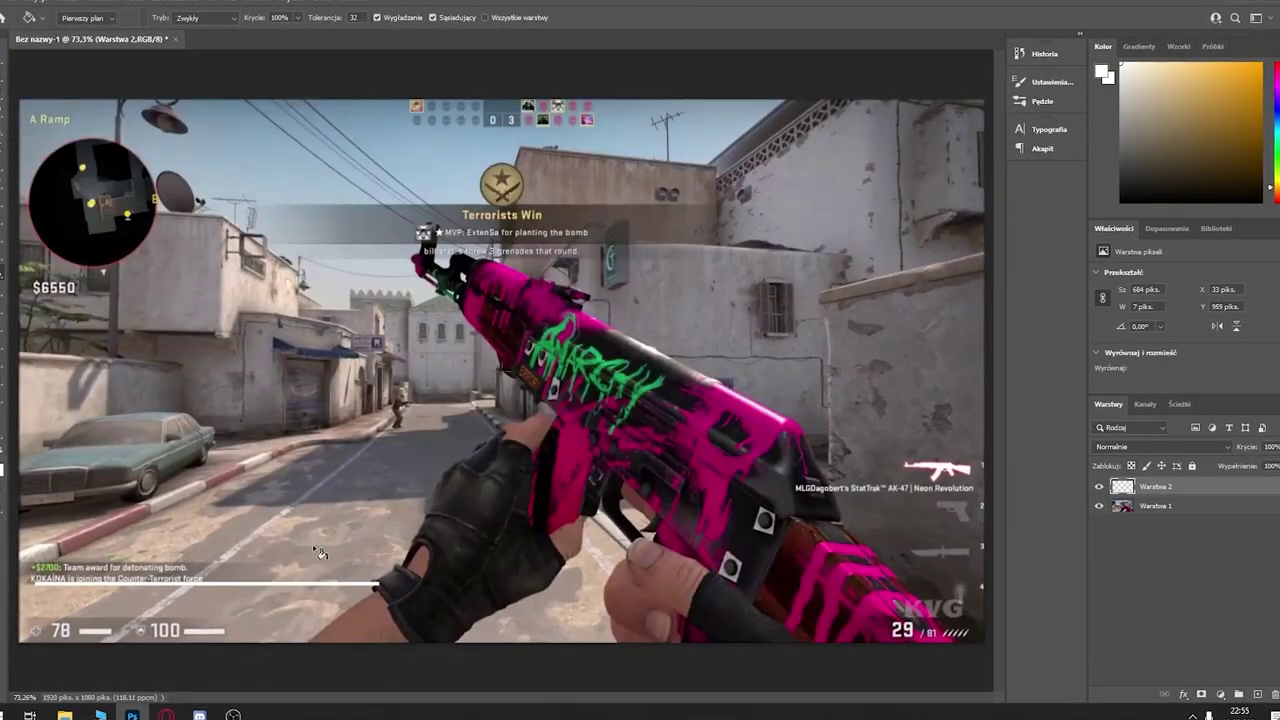
{"action": "key", "text": "ctrl+t"}
{"action": "mouse_move", "coordinate": [248, 584]}
{"action": "left_mouse_down"}
{"action": "mouse_move", "coordinate": [242, 634]}
{"action": "mouse_move", "coordinate": [266, 637]}
{"action": "left_mouse_up"}
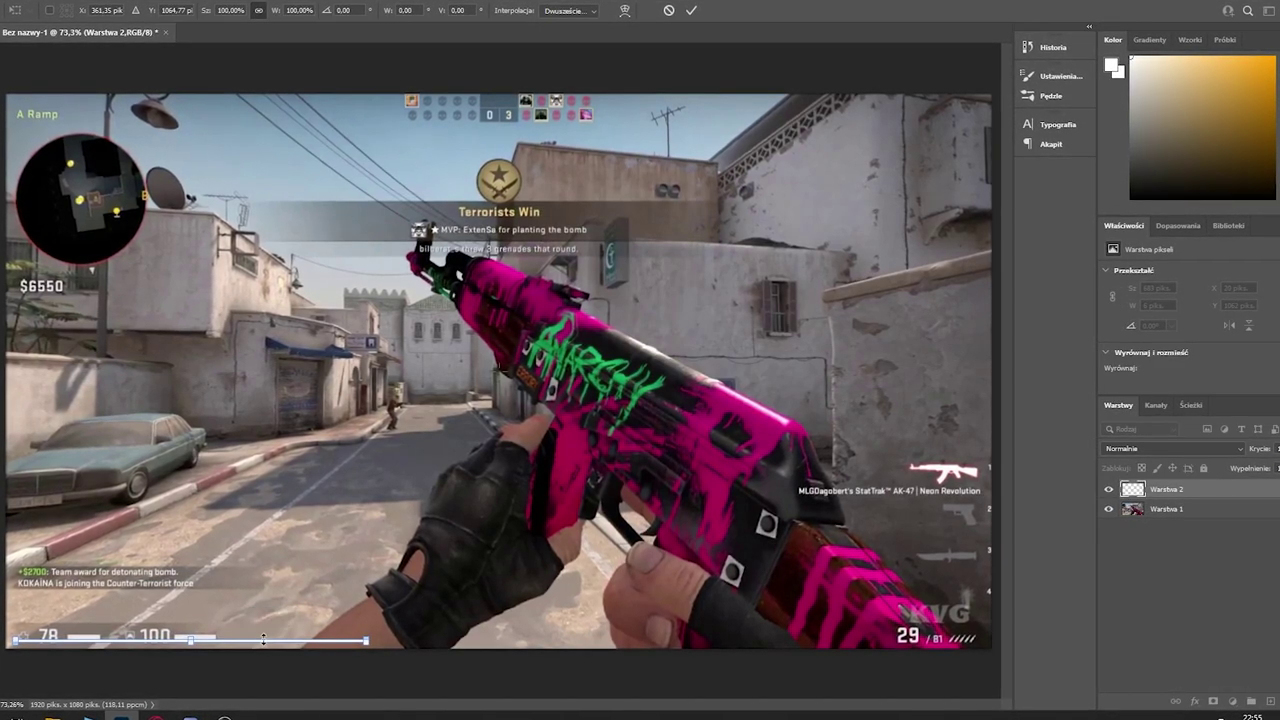
{"action": "key", "text": "Return"}
{"action": "key", "text": "g"}
{"action": "scroll", "coordinate": [500, 370], "scroll_direction": "up", "scroll_amount": 1}
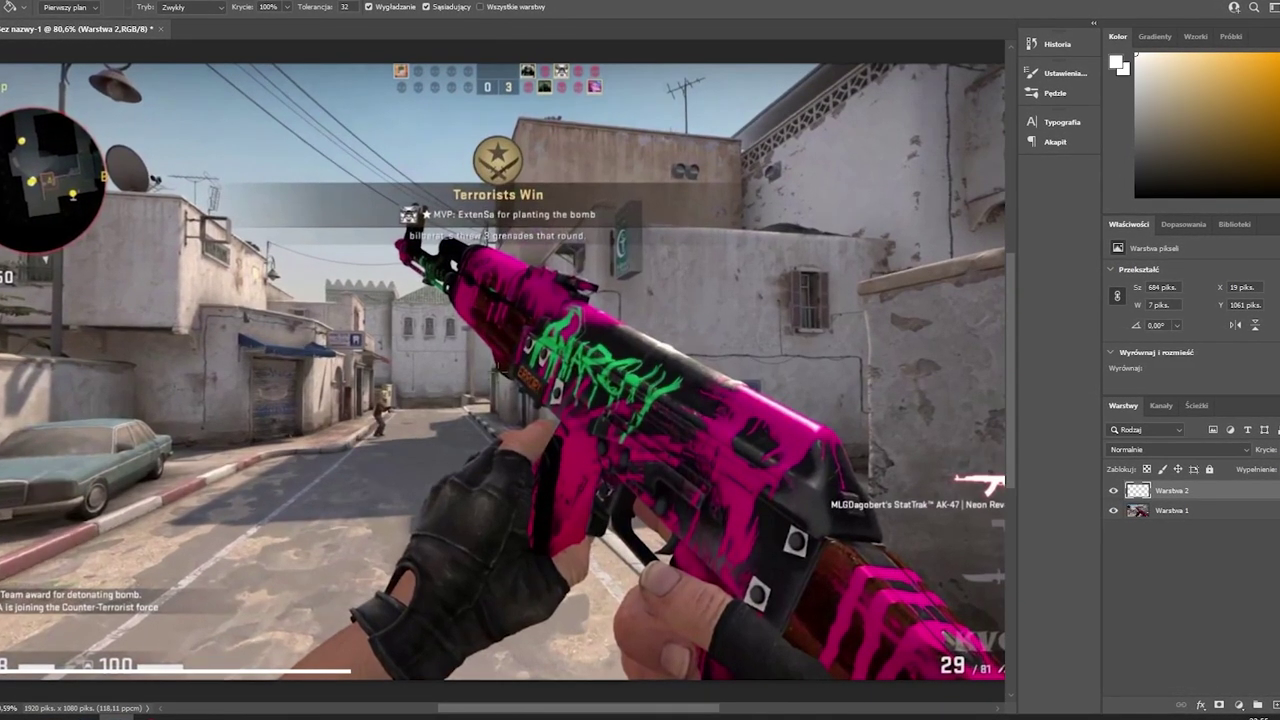
{"action": "key", "text": "v"}
{"action": "scroll", "coordinate": [268, 486], "scroll_direction": "down", "scroll_amount": 5}
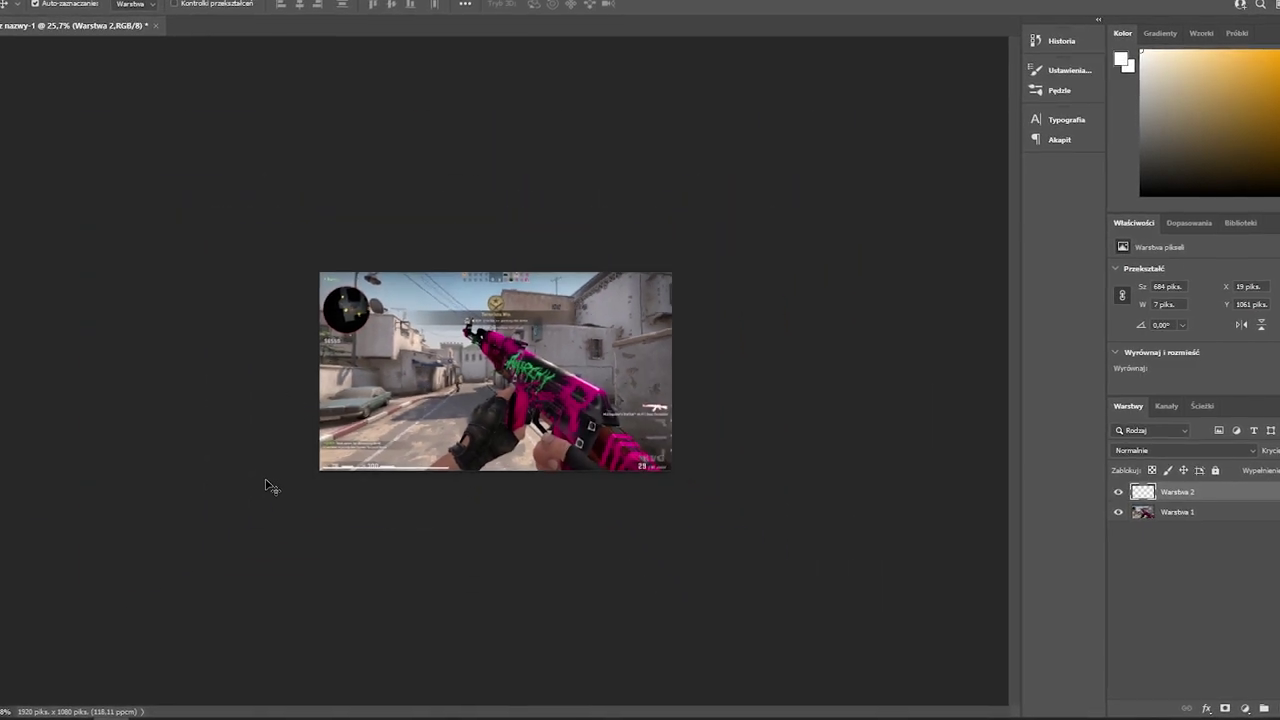
{"action": "scroll", "coordinate": [495, 371], "scroll_direction": "up", "scroll_amount": 3}
Step: Give the bar's layer a black (000000) Color Overlay style
{"action": "double_click", "coordinate": [1220, 492]}
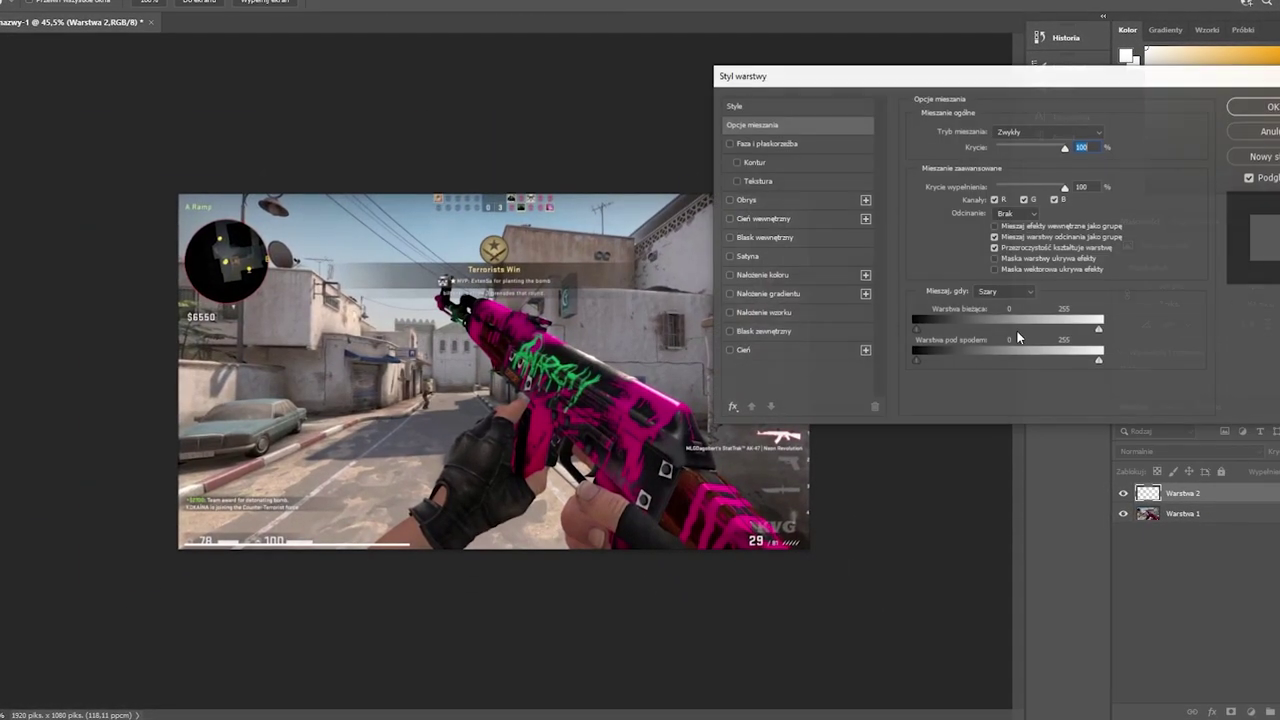
{"action": "left_click", "coordinate": [764, 272]}
{"action": "left_click", "coordinate": [1109, 134]}
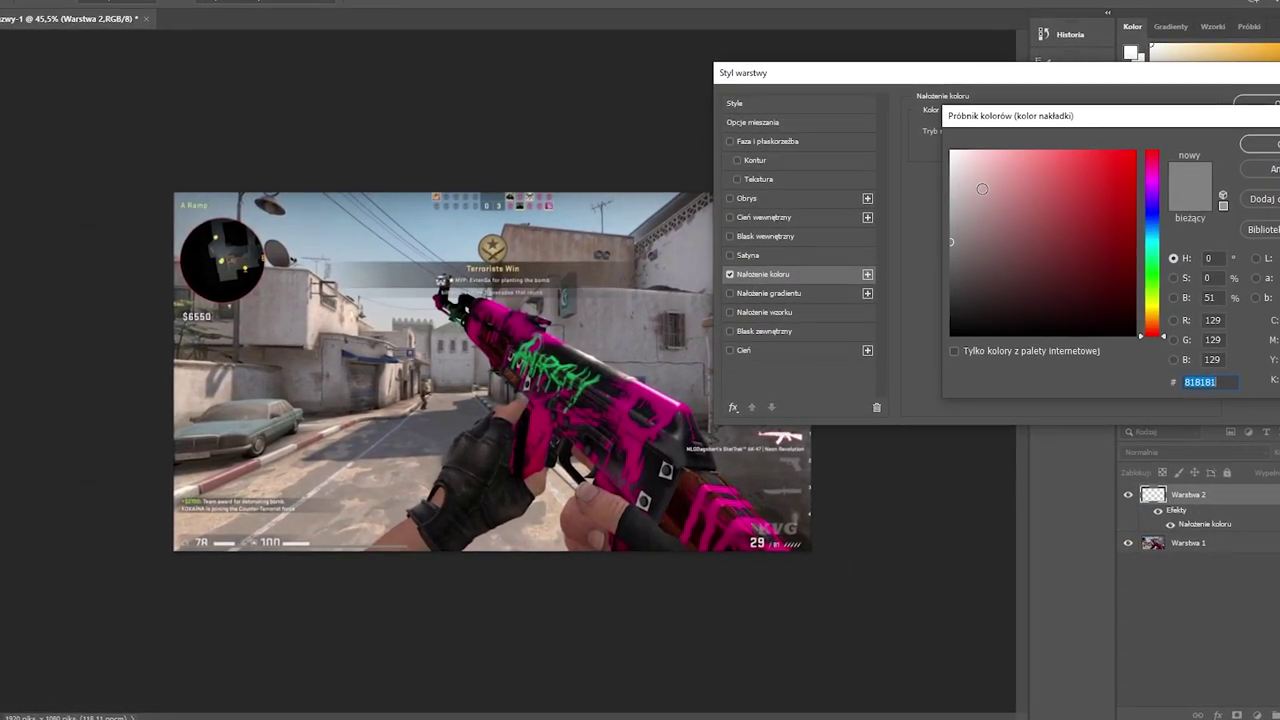
{"action": "type", "text": "000000"}
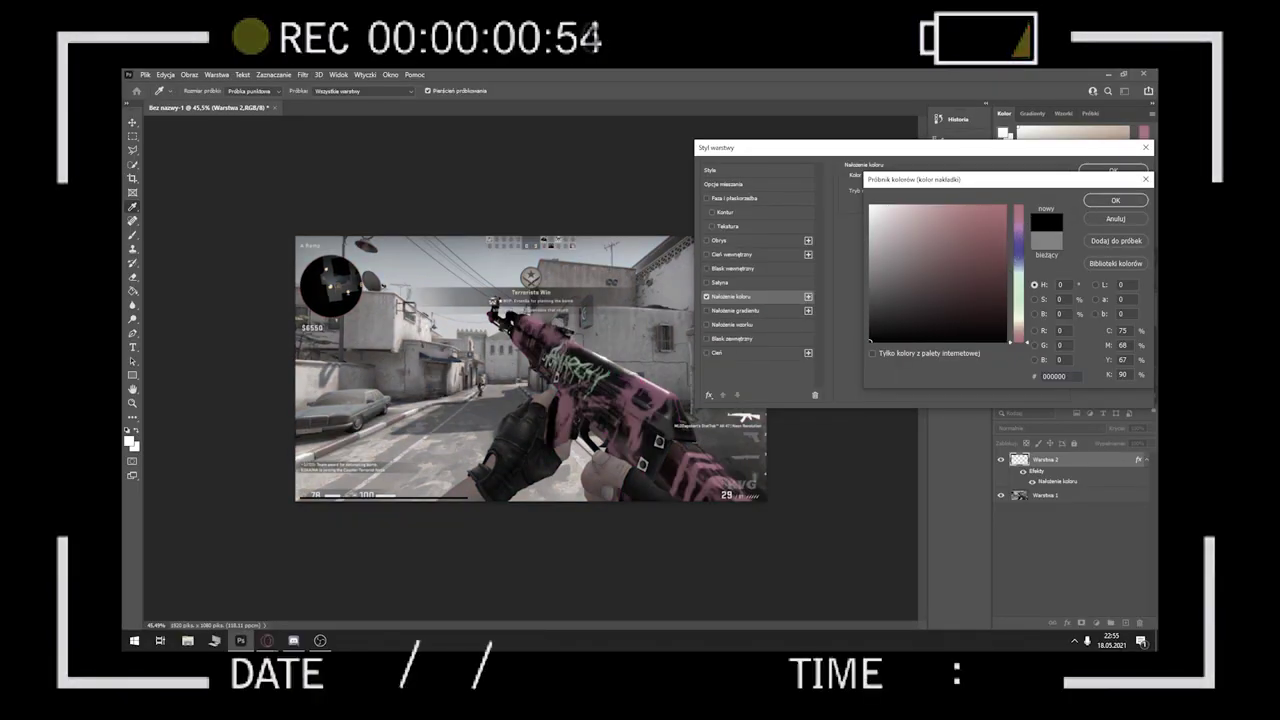
{"action": "left_click", "coordinate": [1115, 200]}
{"action": "left_click", "coordinate": [1113, 170]}
Step: Shorten the black bar to 555 × 7 px with Free Transform
{"action": "key", "text": "v"}
{"action": "key", "text": "ctrl+0"}
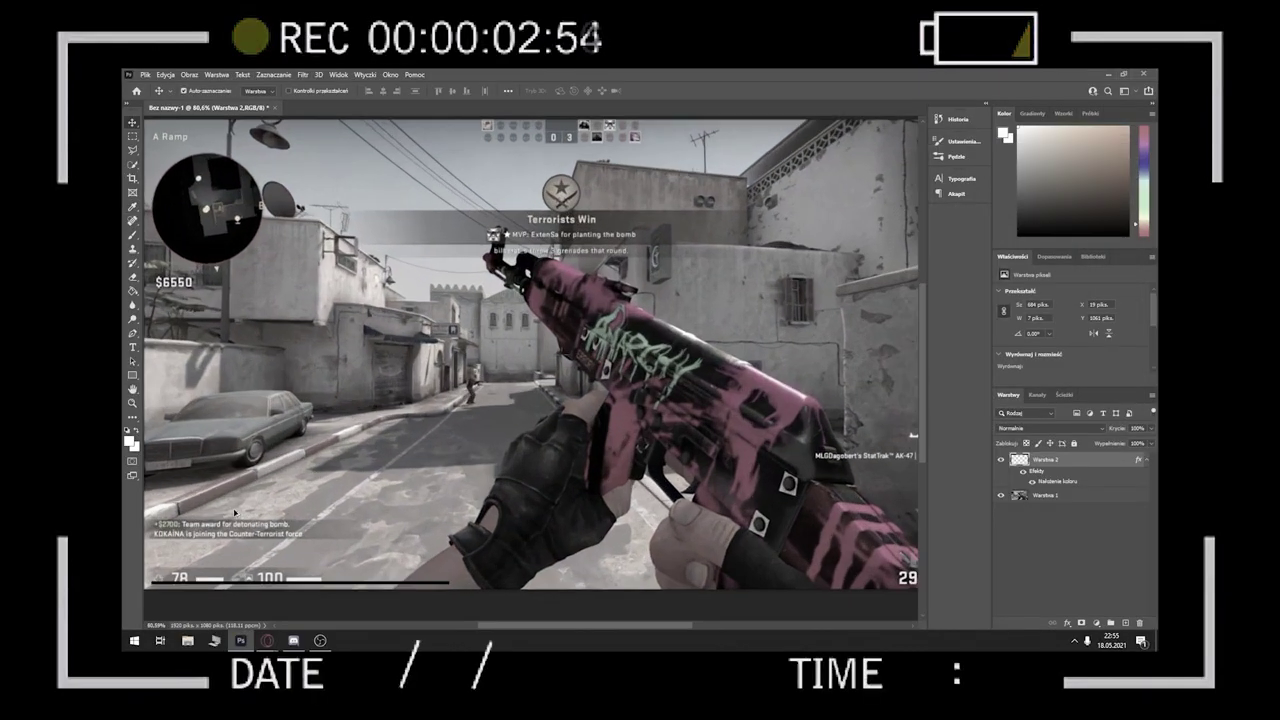
{"action": "scroll", "coordinate": [120, 603], "scroll_direction": "down", "scroll_amount": 3}
{"action": "scroll", "coordinate": [86, 609], "scroll_direction": "up", "scroll_amount": 2}
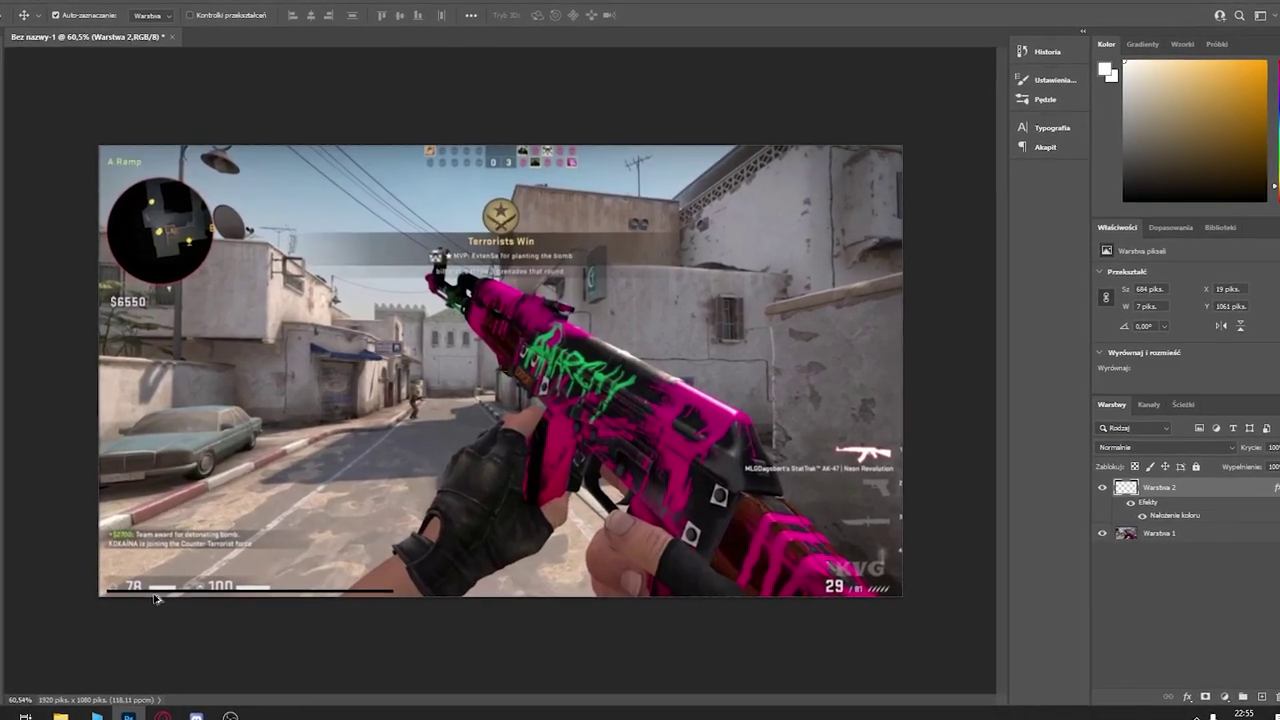
{"action": "key", "text": "ctrl+t"}
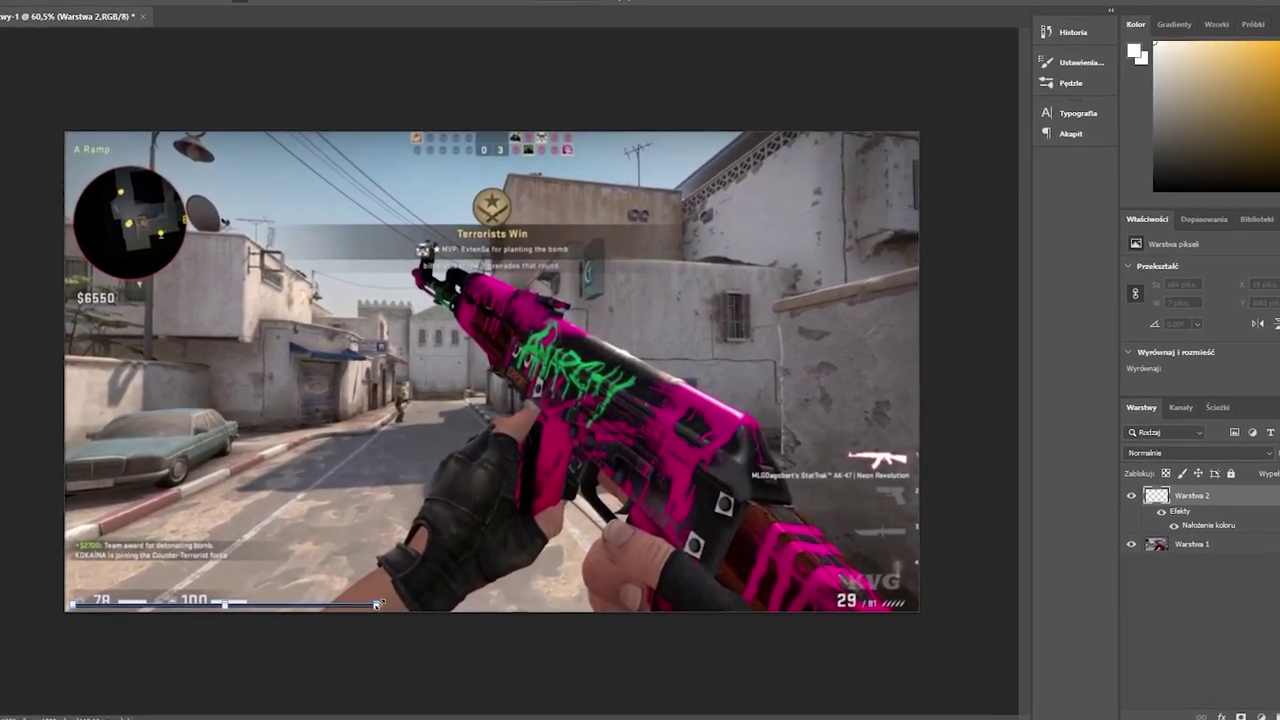
{"action": "left_click_drag", "start_coordinate": [378, 604], "coordinate": [374, 605]}
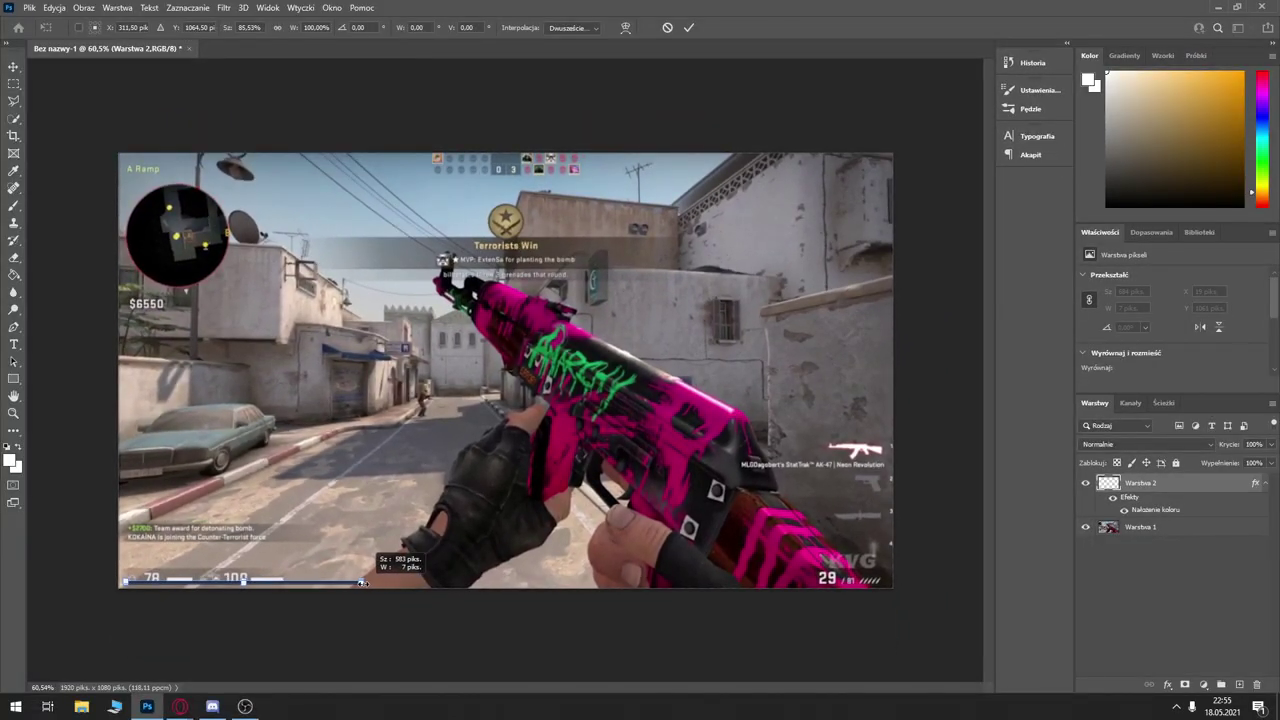
{"action": "key", "text": "Return"}
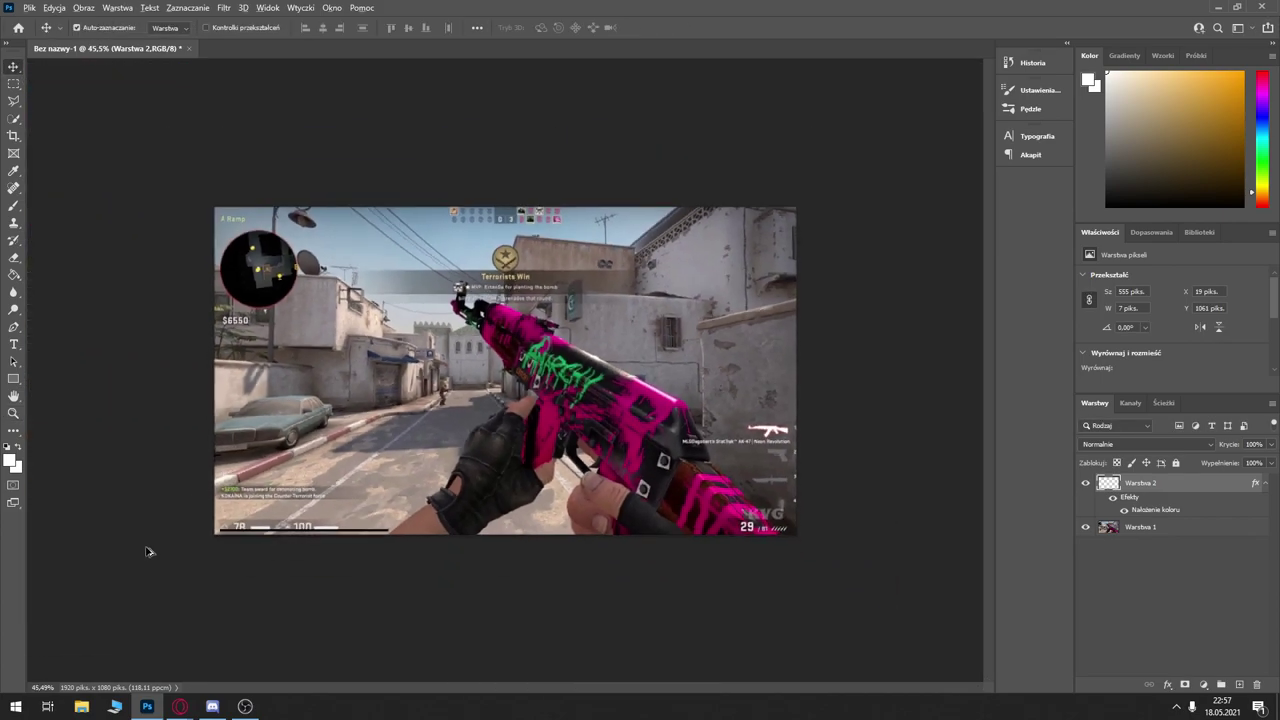
Step: On a new layer, add a black 7 × 50 px upright at the bar's left end and copy it to the right end
{"action": "scroll", "coordinate": [148, 552], "scroll_direction": "up", "scroll_amount": 8}
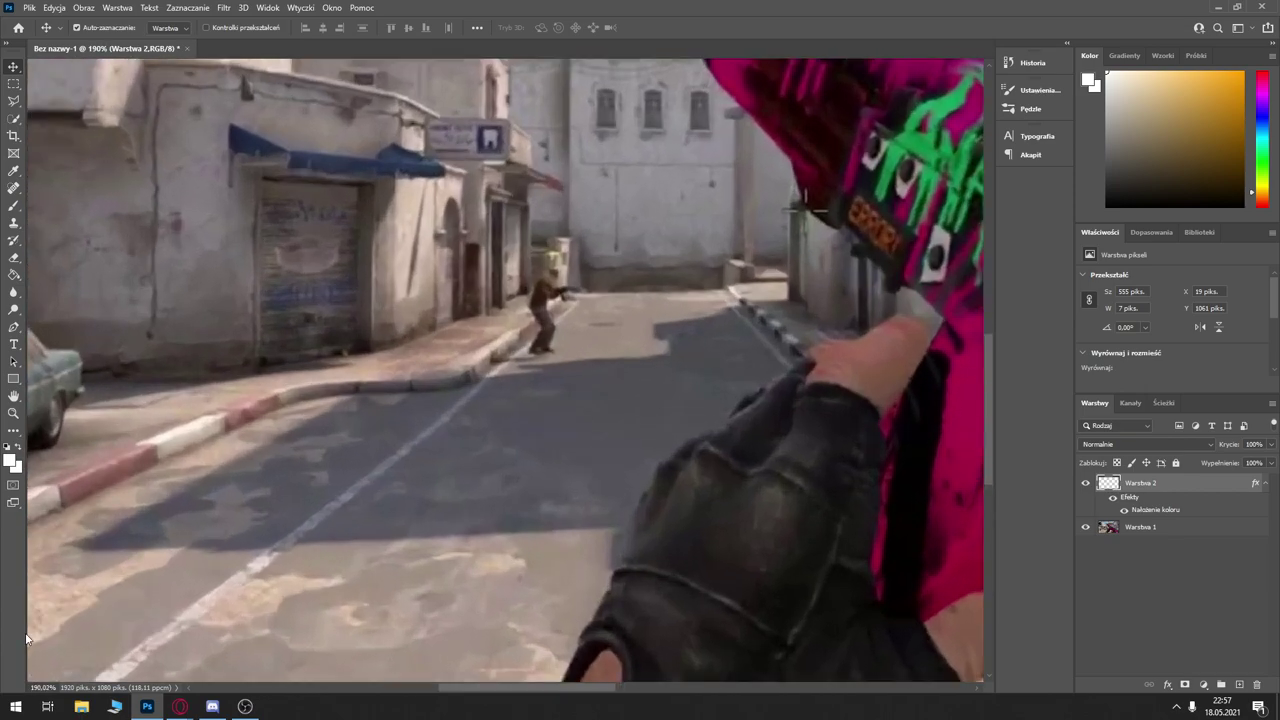
{"action": "scroll", "coordinate": [27, 640], "scroll_direction": "up", "scroll_amount": 2}
{"action": "left_click_drag", "start_coordinate": [446, 688], "coordinate": [348, 688]}
{"action": "scroll", "coordinate": [323, 586], "scroll_direction": "down", "scroll_amount": 5}
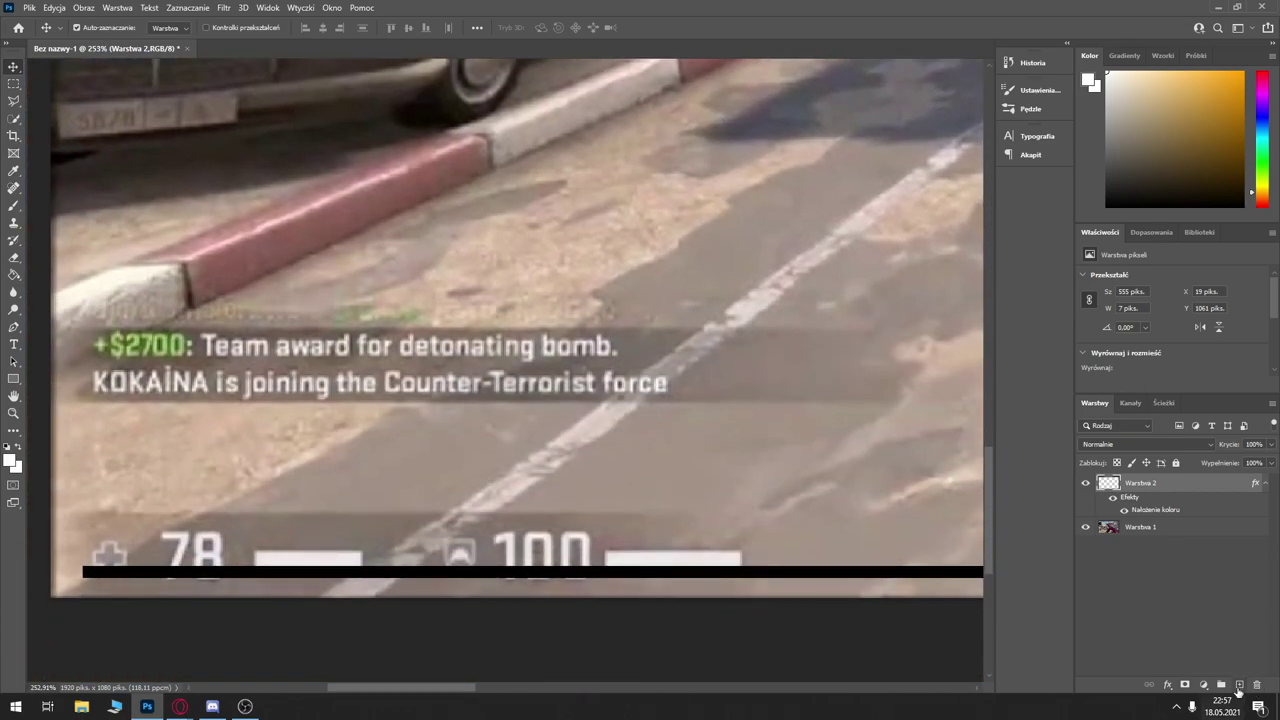
{"action": "left_click", "coordinate": [1239, 687]}
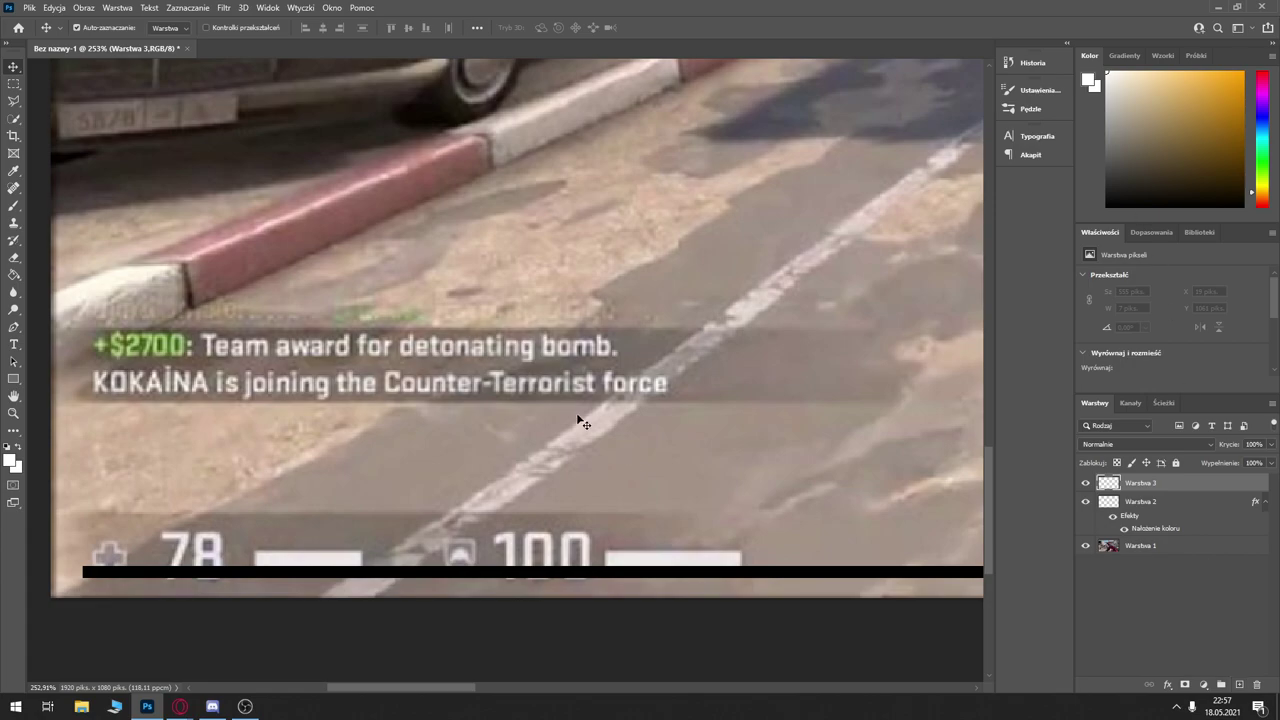
{"action": "left_click", "coordinate": [14, 86]}
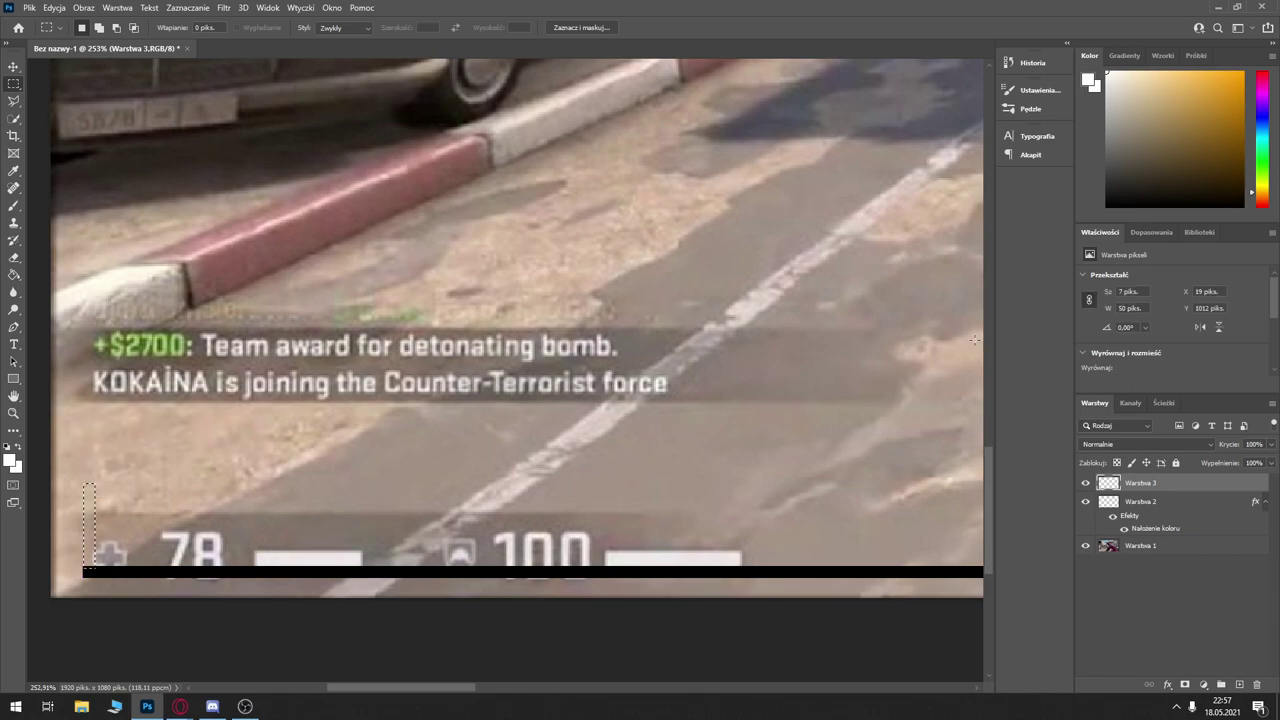
{"action": "key", "text": "g"}
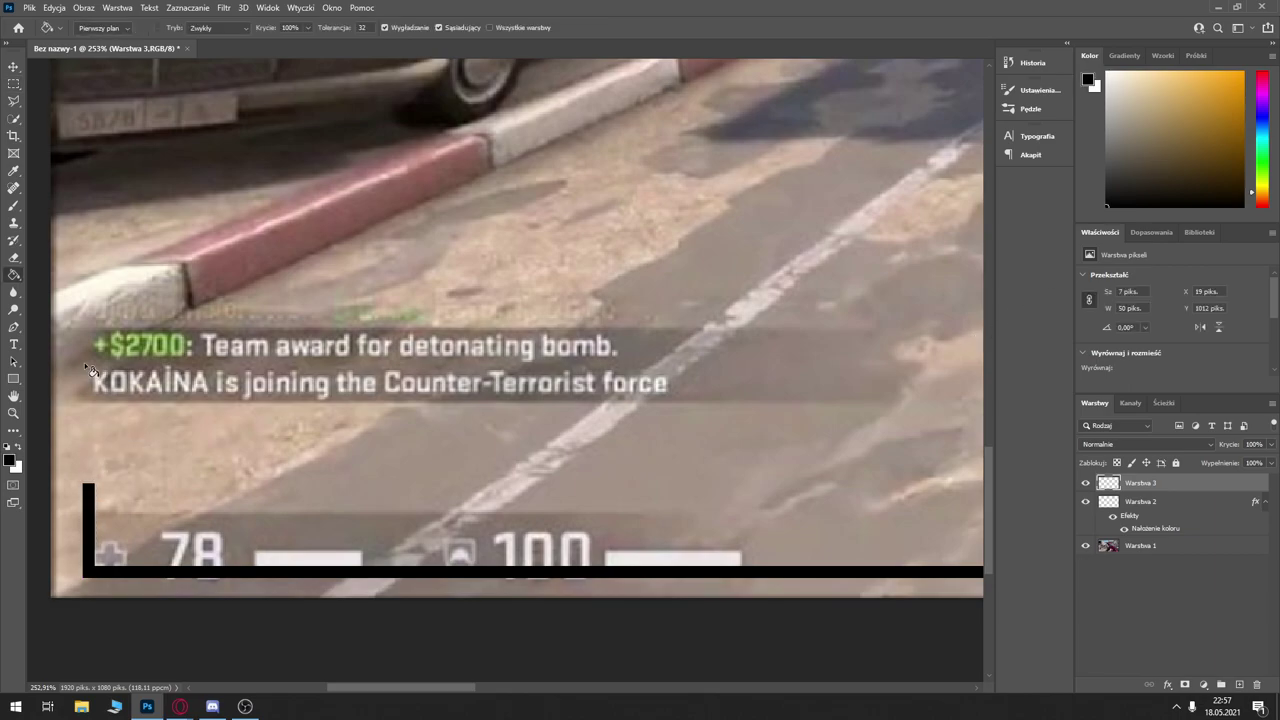
{"action": "scroll", "coordinate": [75, 600], "scroll_direction": "down", "scroll_amount": 3}
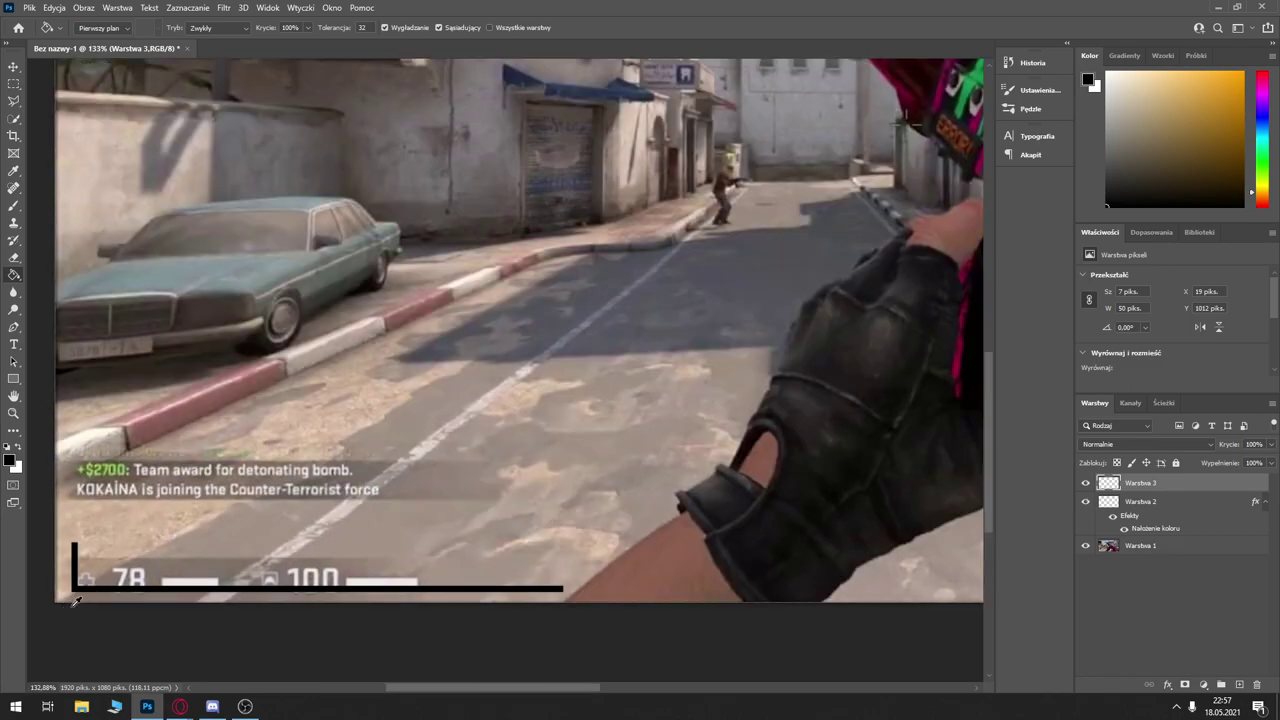
{"action": "left_click", "coordinate": [13, 67]}
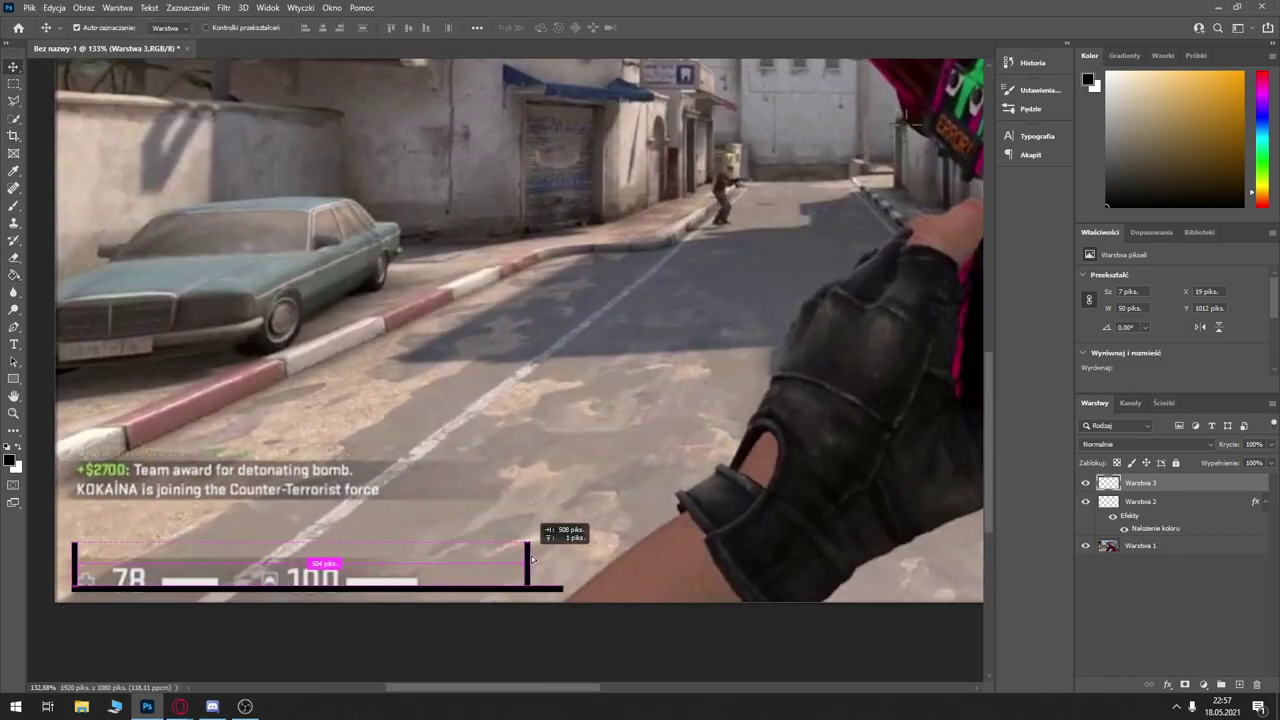
{"action": "left_click_drag", "start_coordinate": [560, 557], "coordinate": [567, 561]}
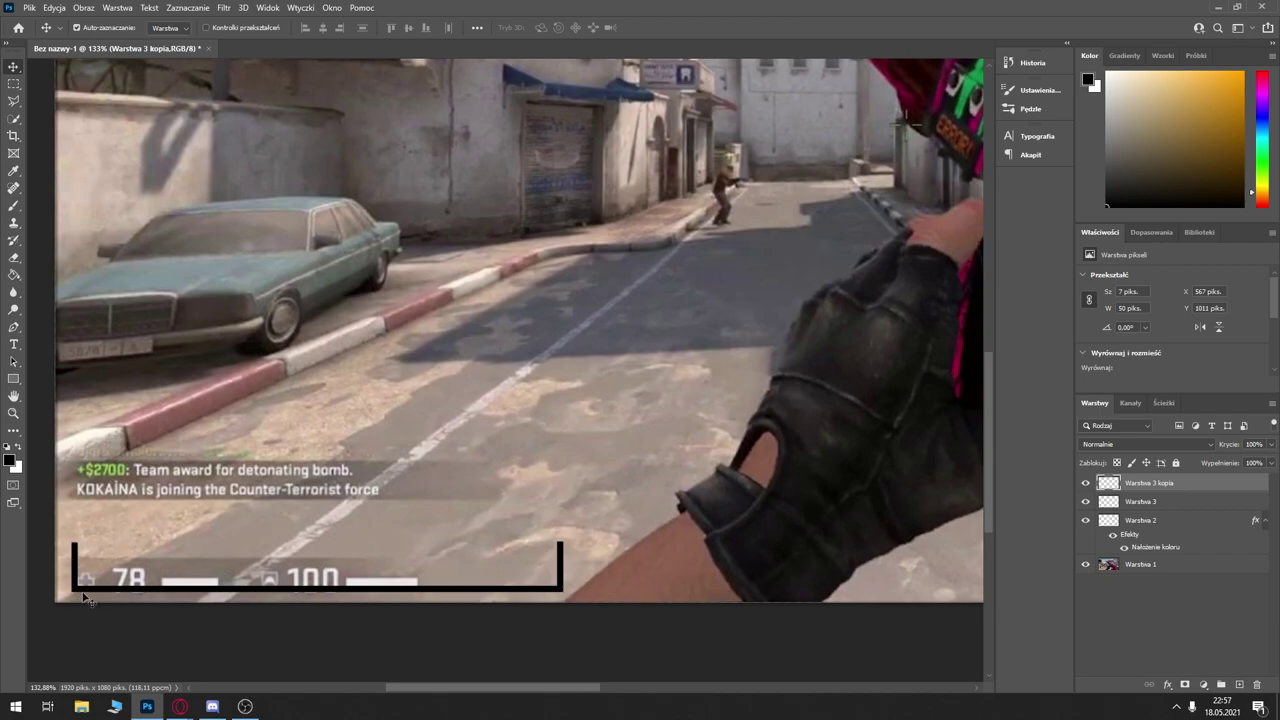
{"action": "scroll", "coordinate": [222, 556], "scroll_direction": "down", "scroll_amount": 3}
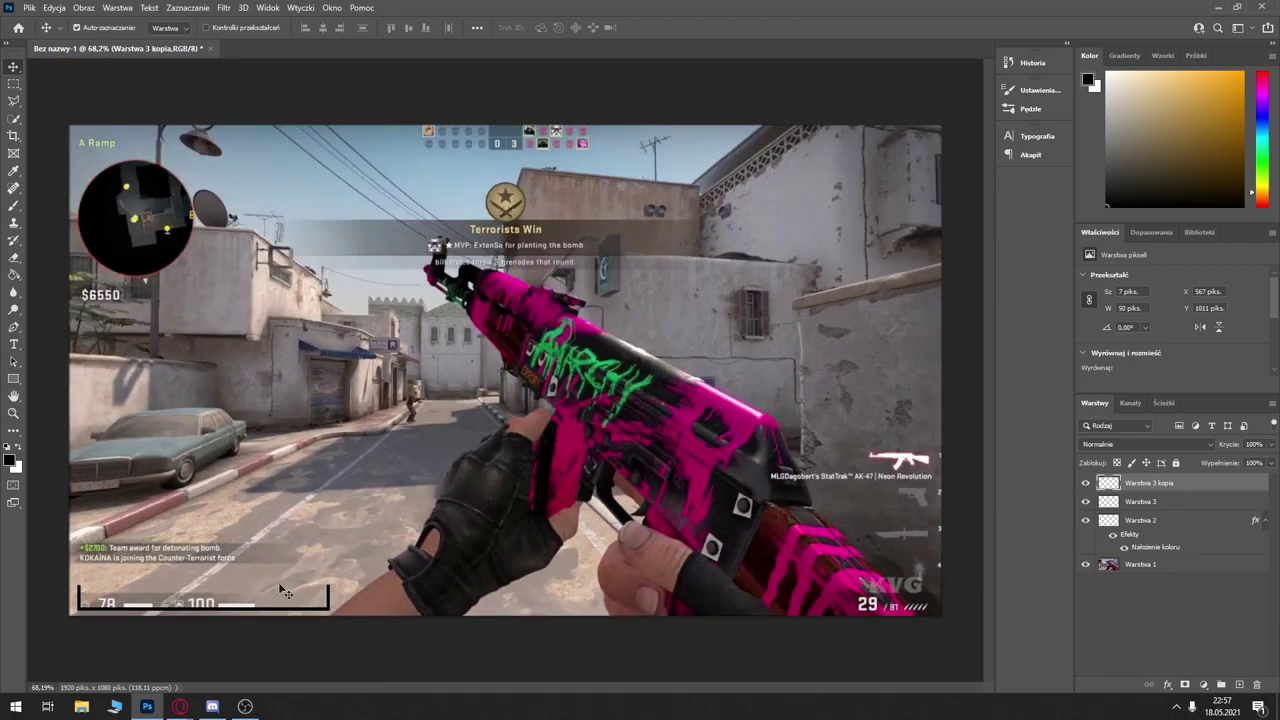
Step: Merge the bar and end-piece layers into one bracket frame and make it narrower
{"action": "left_click", "coordinate": [1160, 501], "text": "shift"}
{"action": "right_click", "coordinate": [1176, 527]}
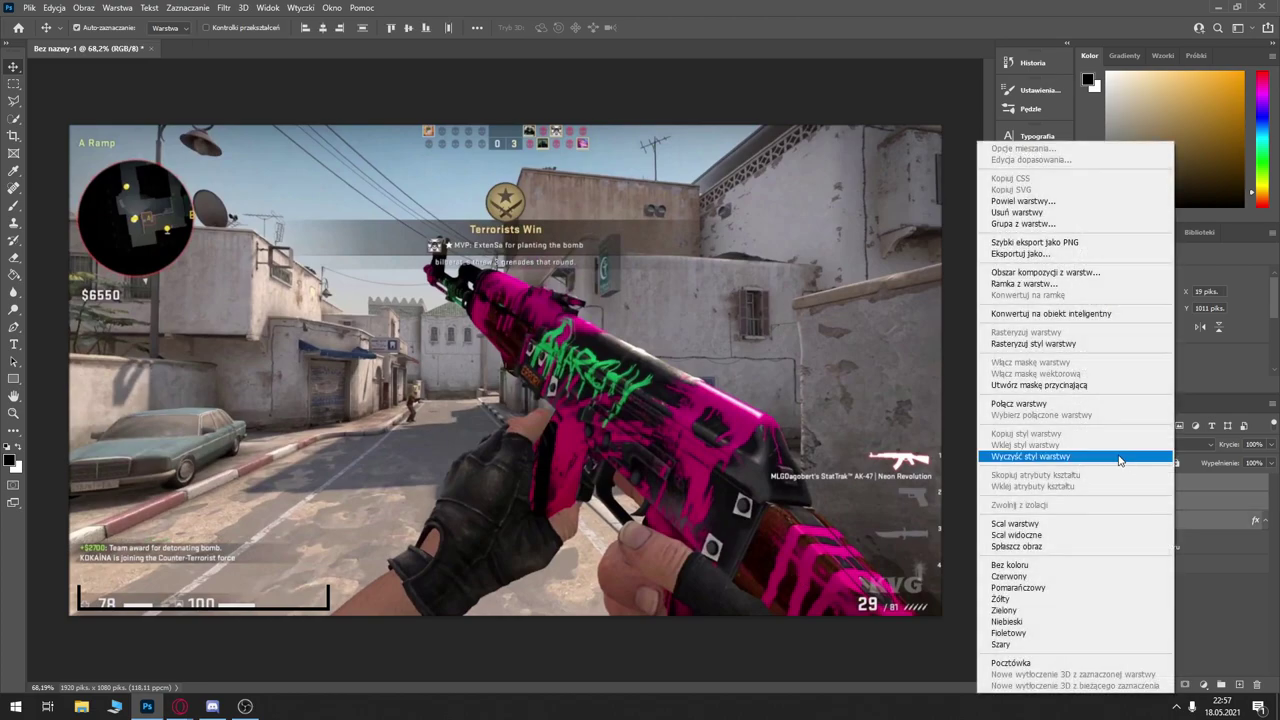
{"action": "left_click", "coordinate": [1052, 524]}
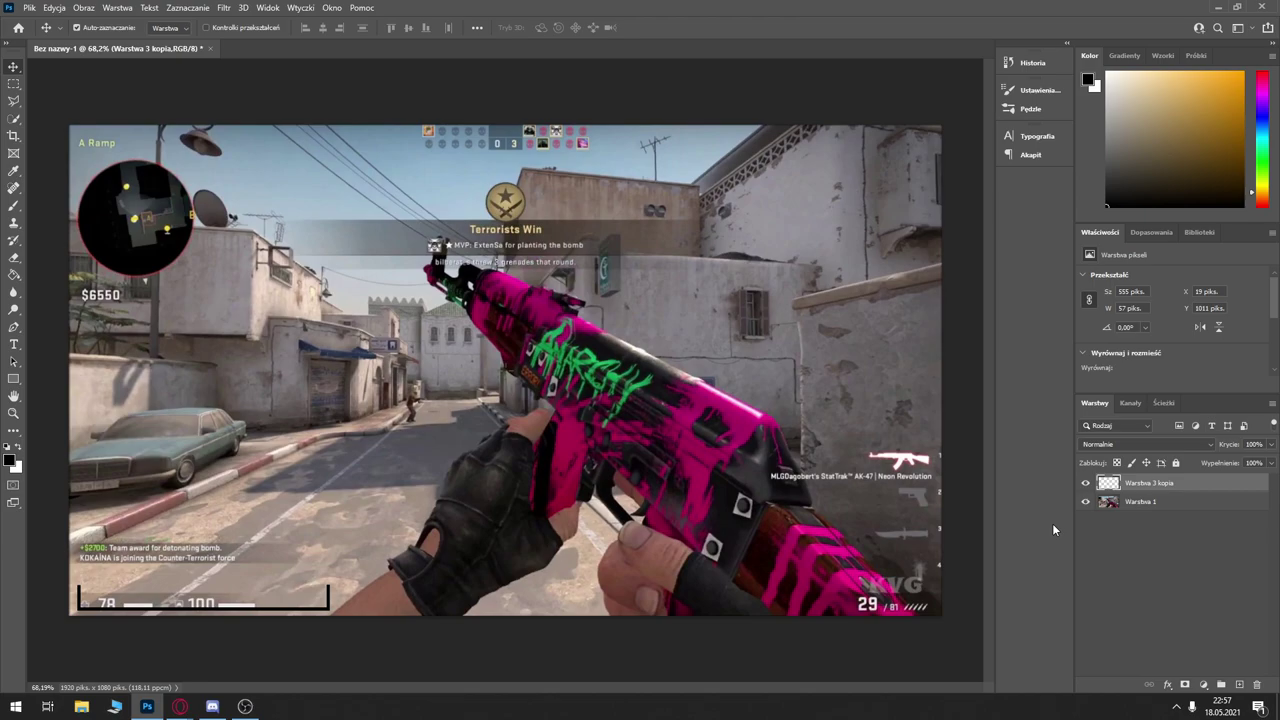
{"action": "key", "text": "ctrl+t"}
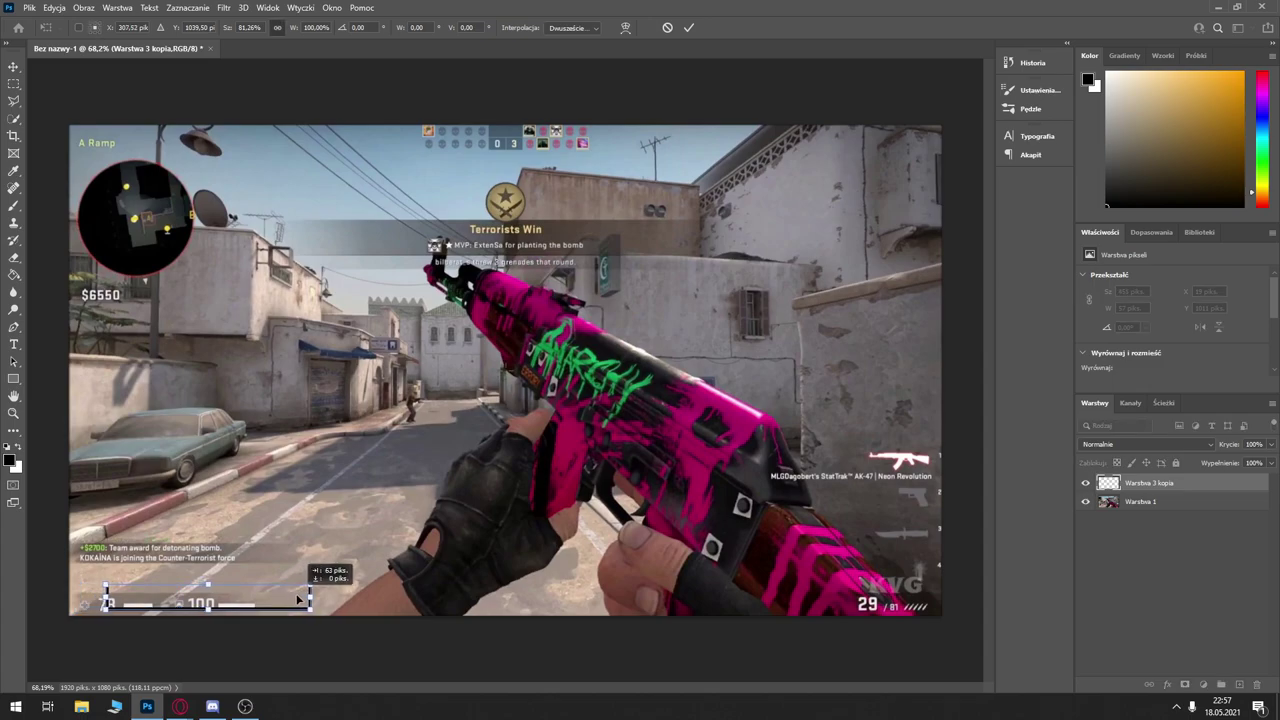
{"action": "key", "text": "Return"}
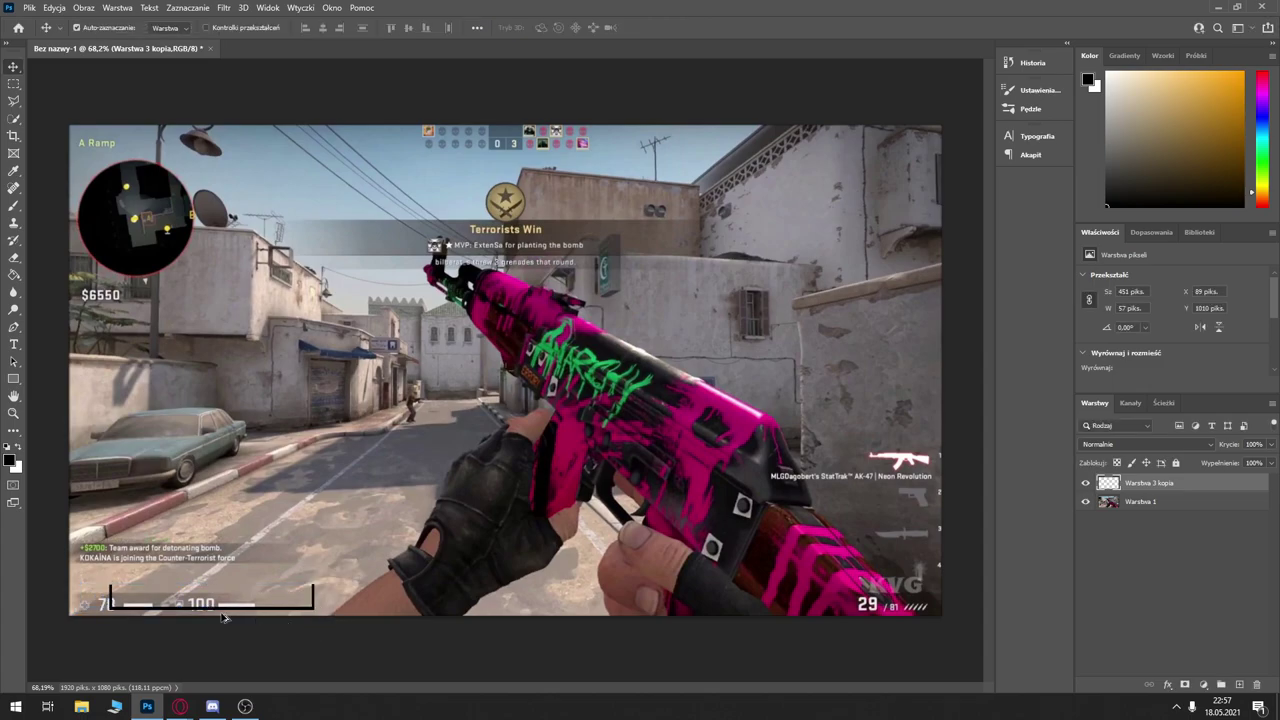
{"action": "scroll", "coordinate": [194, 590], "scroll_direction": "down", "scroll_amount": 2}
{"action": "scroll", "coordinate": [194, 590], "scroll_direction": "up", "scroll_amount": 4}
{"action": "key", "text": "ctrl+t"}
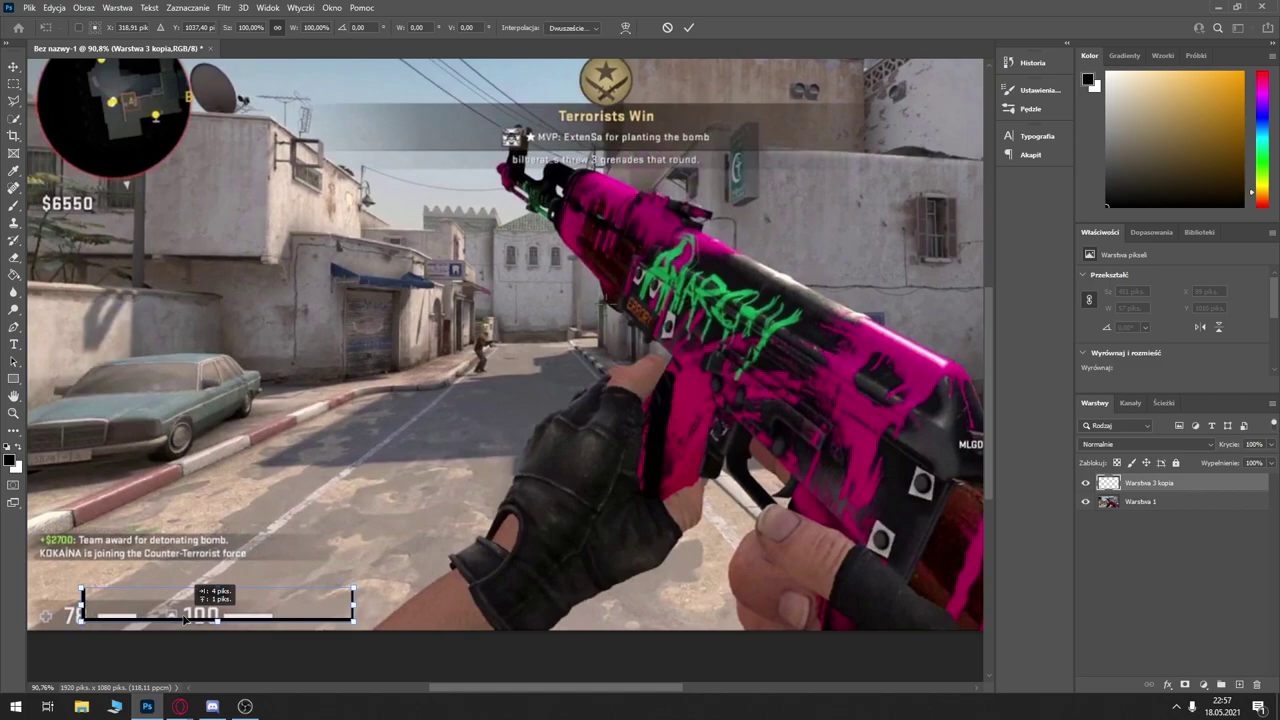
{"action": "key", "text": "Return"}
{"action": "scroll", "coordinate": [188, 620], "scroll_direction": "down", "scroll_amount": 2}
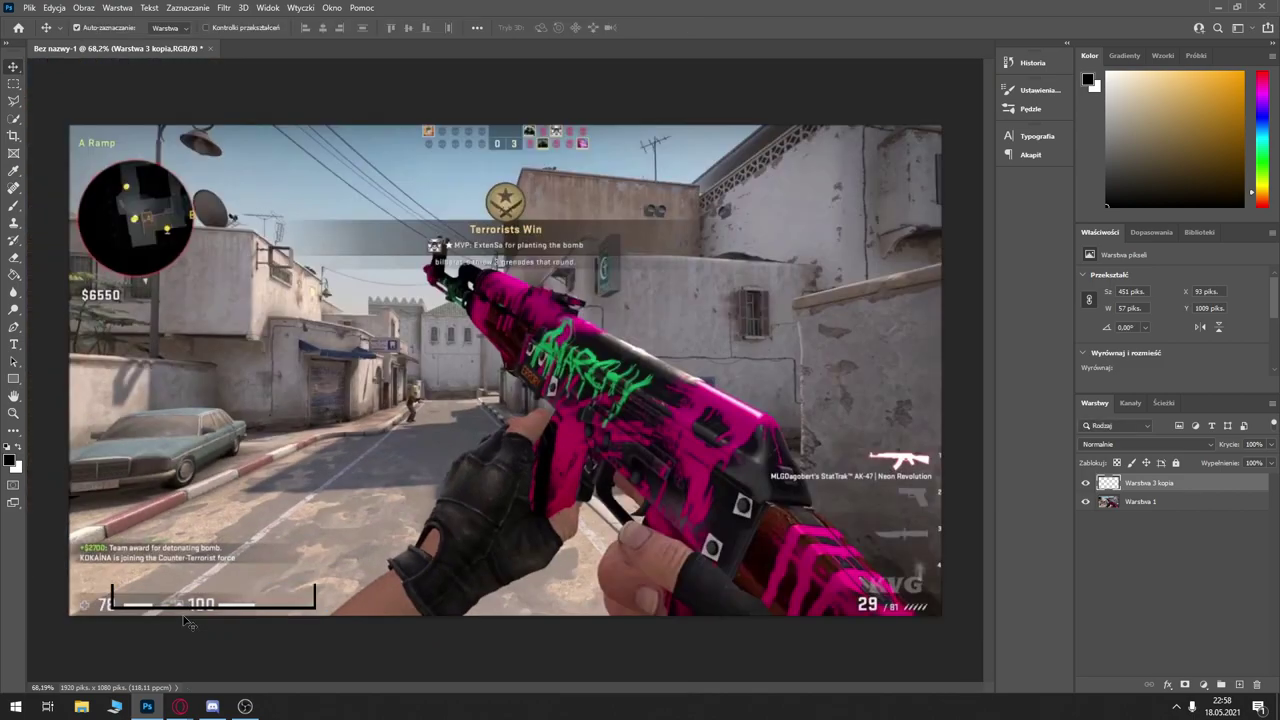
Step: Duplicate the bracket frame and move the copy to the lower-right corner under the ammo count
{"action": "left_click_drag", "start_coordinate": [185, 604], "coordinate": [500, 601]}
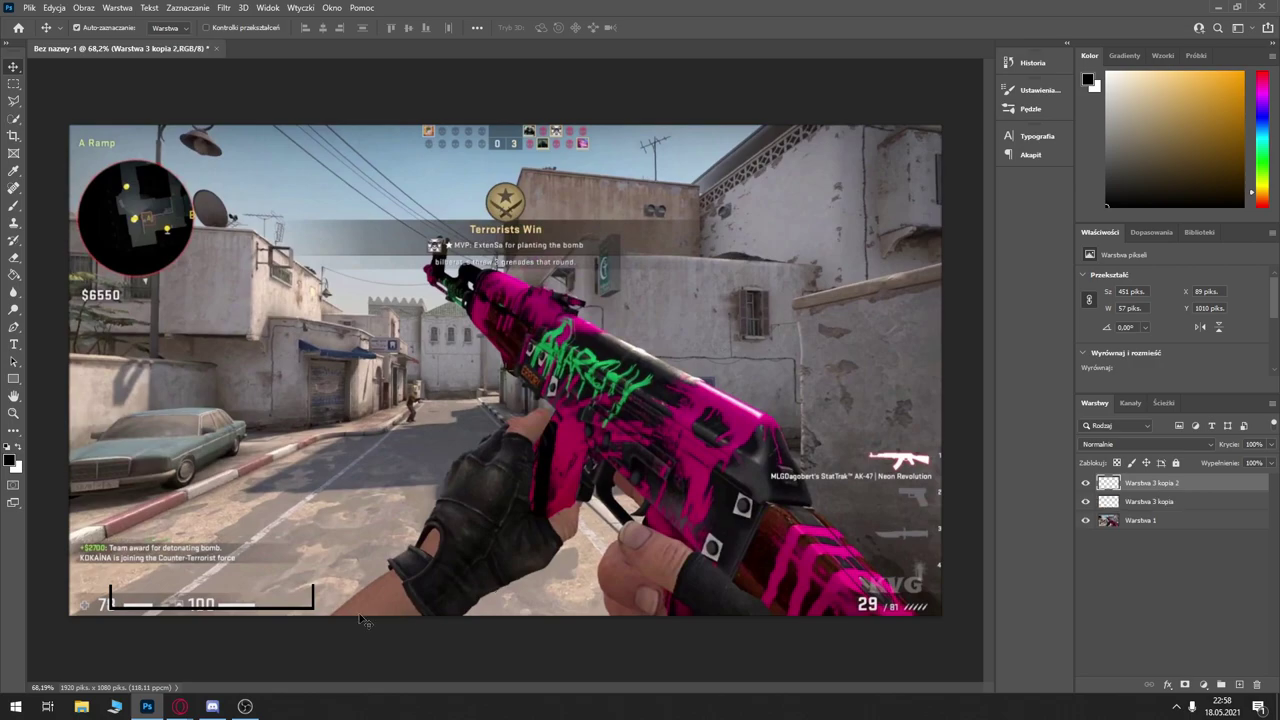
{"action": "key", "text": "ctrl"}
{"action": "key", "text": "ctrl+t"}
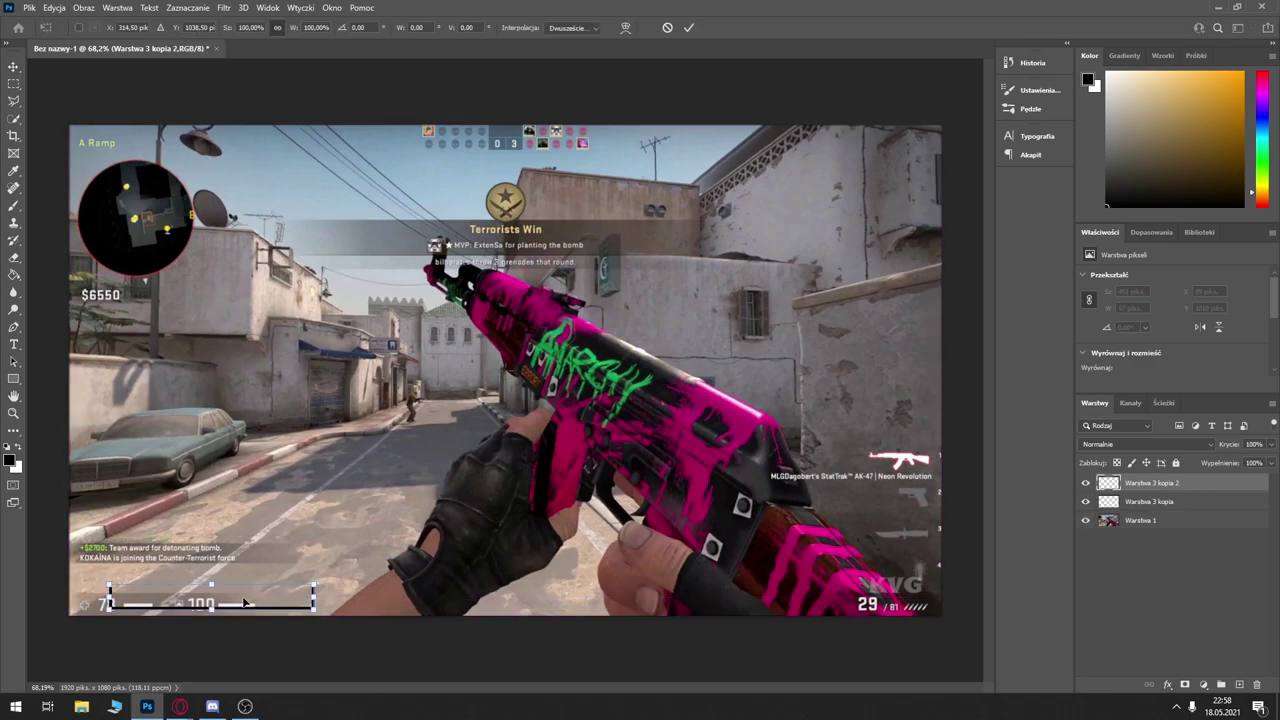
{"action": "left_click_drag", "start_coordinate": [244, 603], "coordinate": [823, 598]}
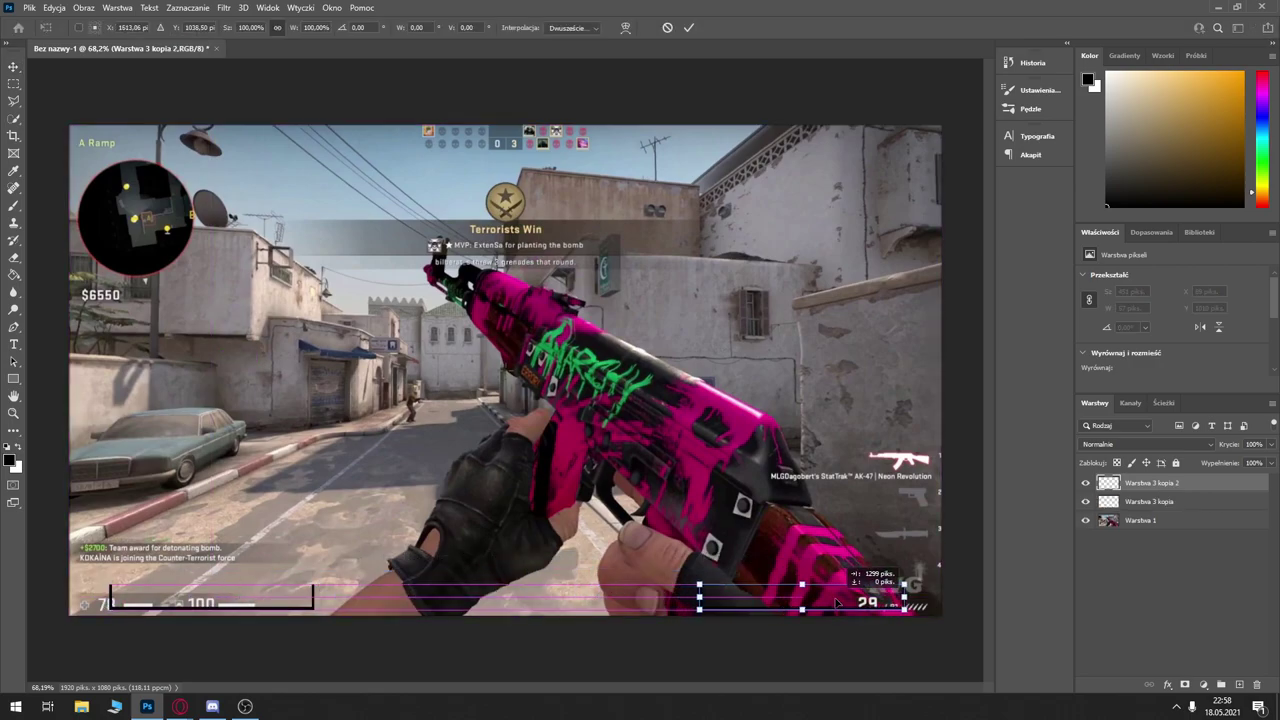
{"action": "left_click_drag", "start_coordinate": [835, 603], "coordinate": [834, 603]}
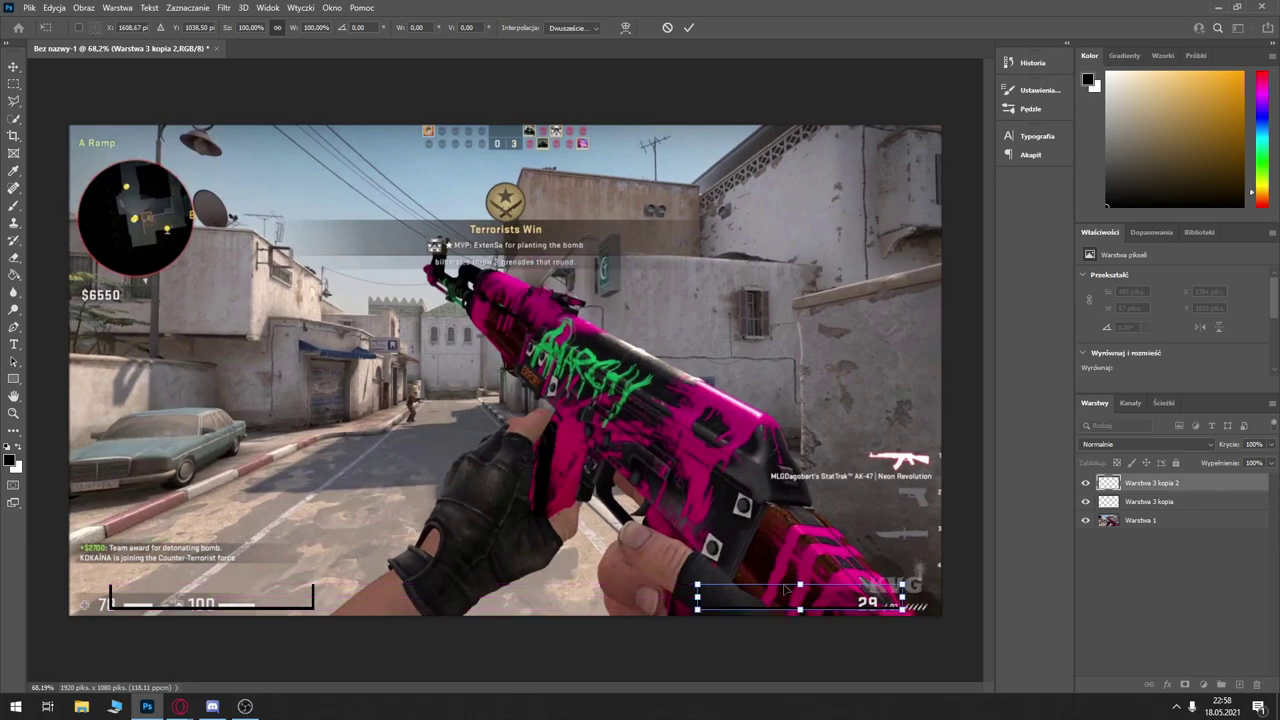
{"action": "key", "text": "Return"}
{"action": "key", "text": "ctrl+plus"}
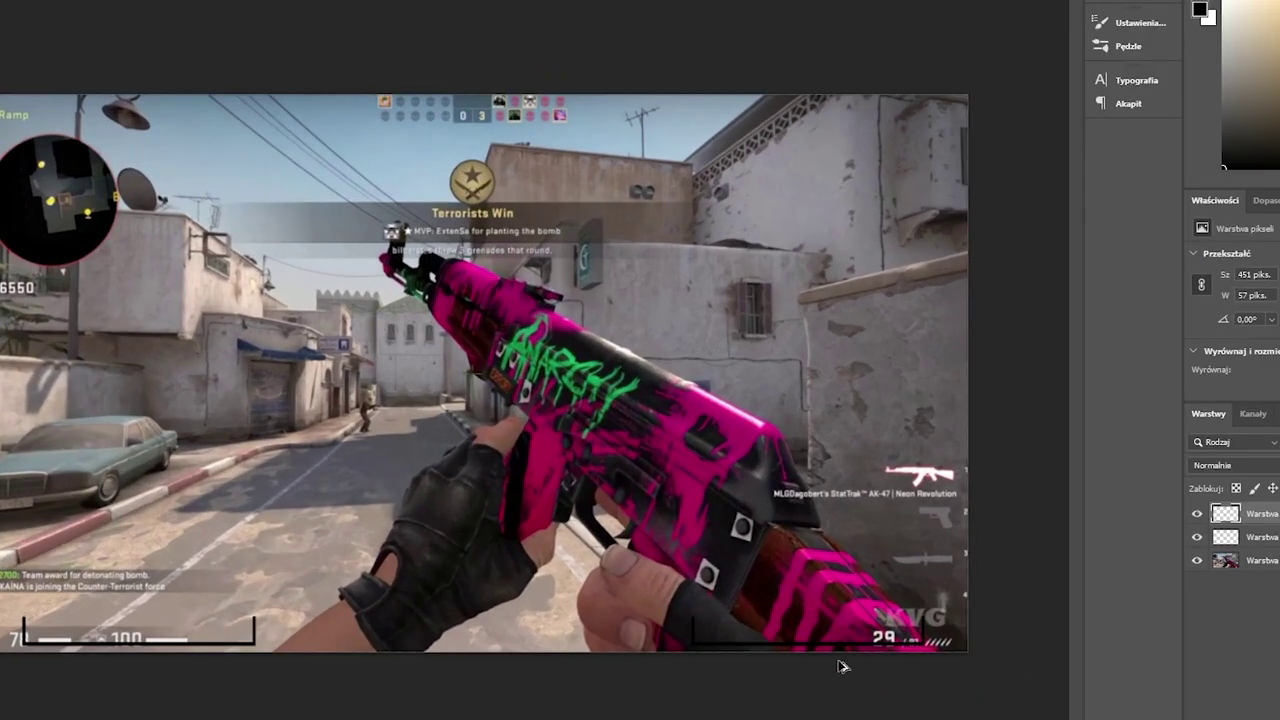
{"action": "key", "text": "ctrl+plus"}
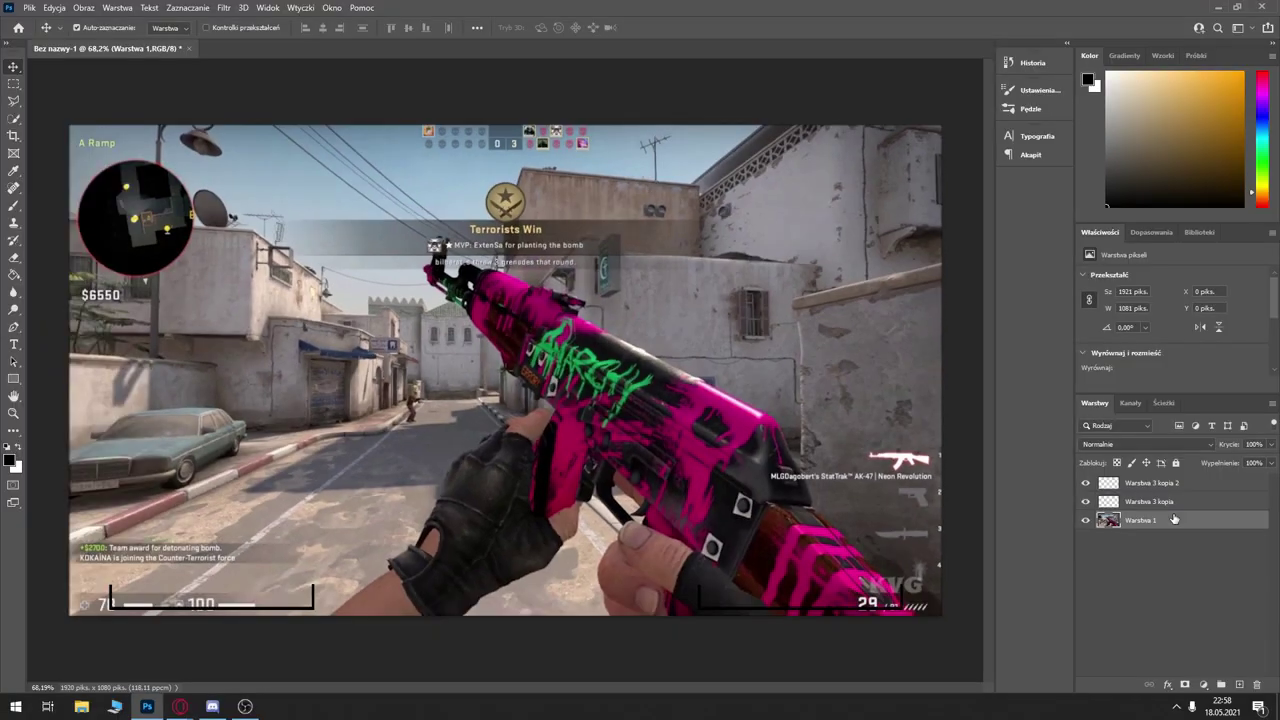
Step: Raise Warstwa 1's Hue/Saturation Lightness to about +30 to wash out the gameplay screenshot
{"action": "key", "text": "ctrl+u"}
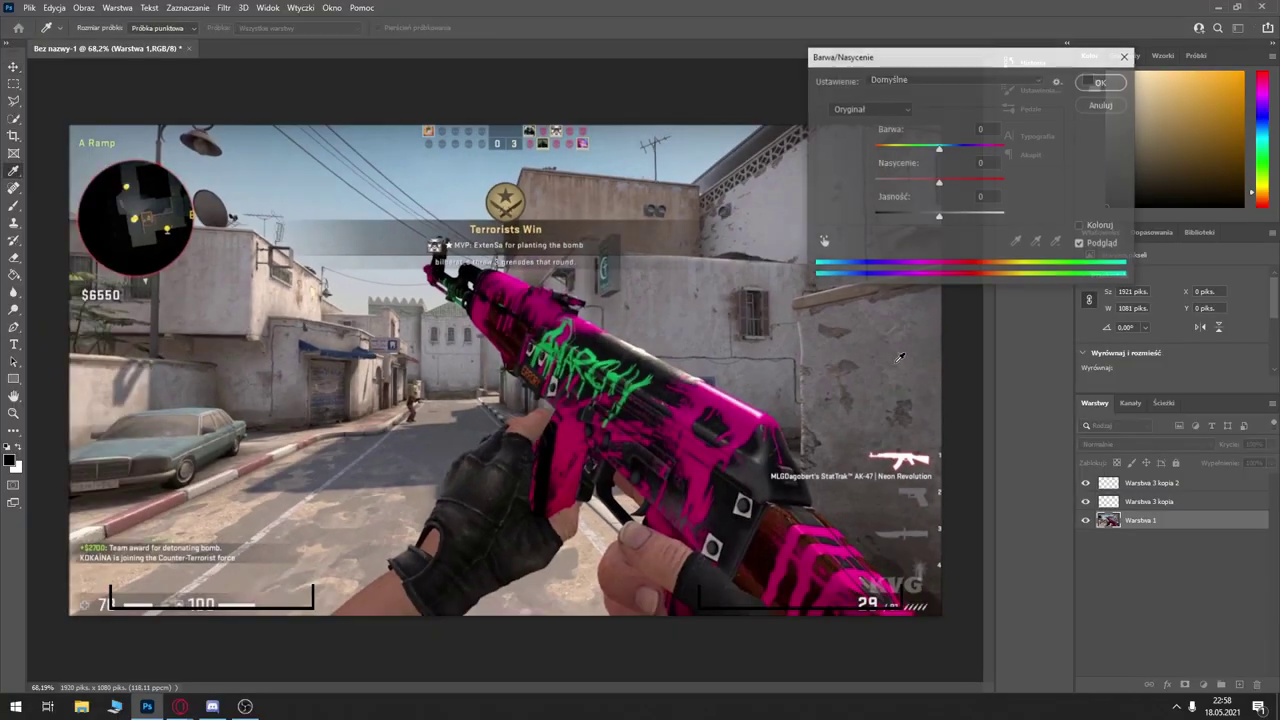
{"action": "left_click_drag", "start_coordinate": [939, 214], "coordinate": [898, 217]}
{"action": "left_click_drag", "start_coordinate": [941, 218], "coordinate": [964, 221]}
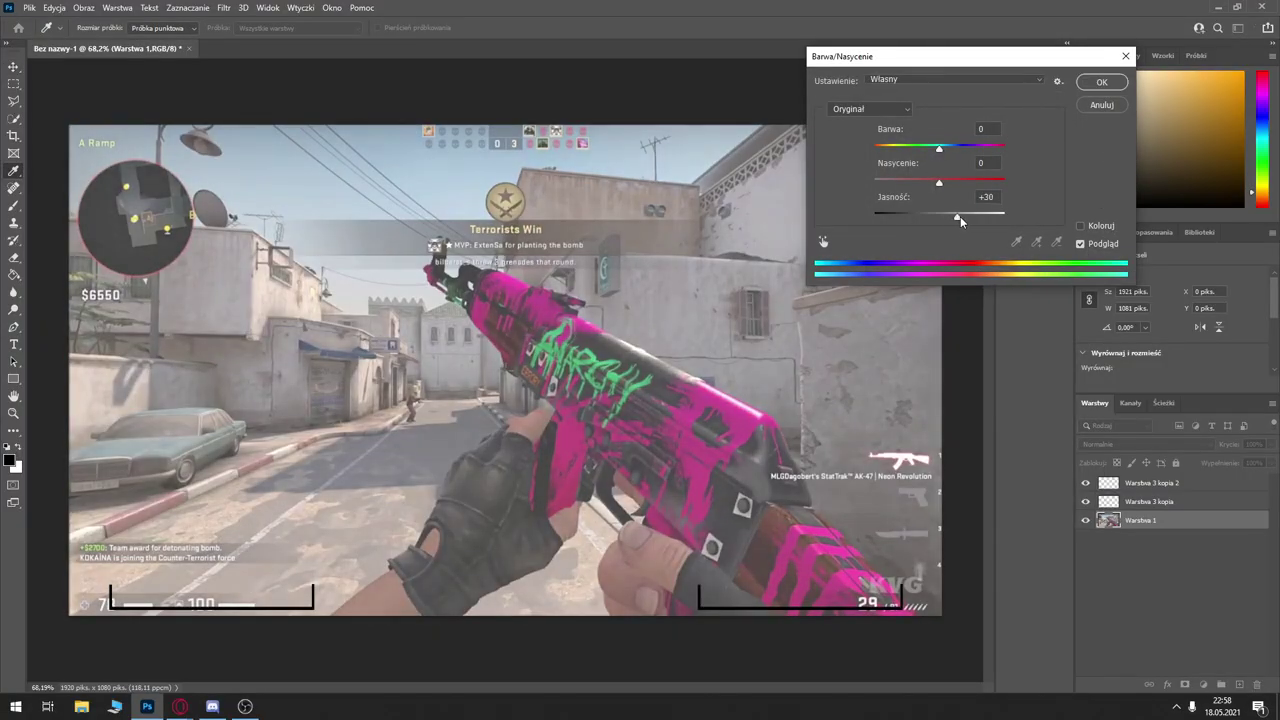
{"action": "left_click", "coordinate": [1097, 84]}
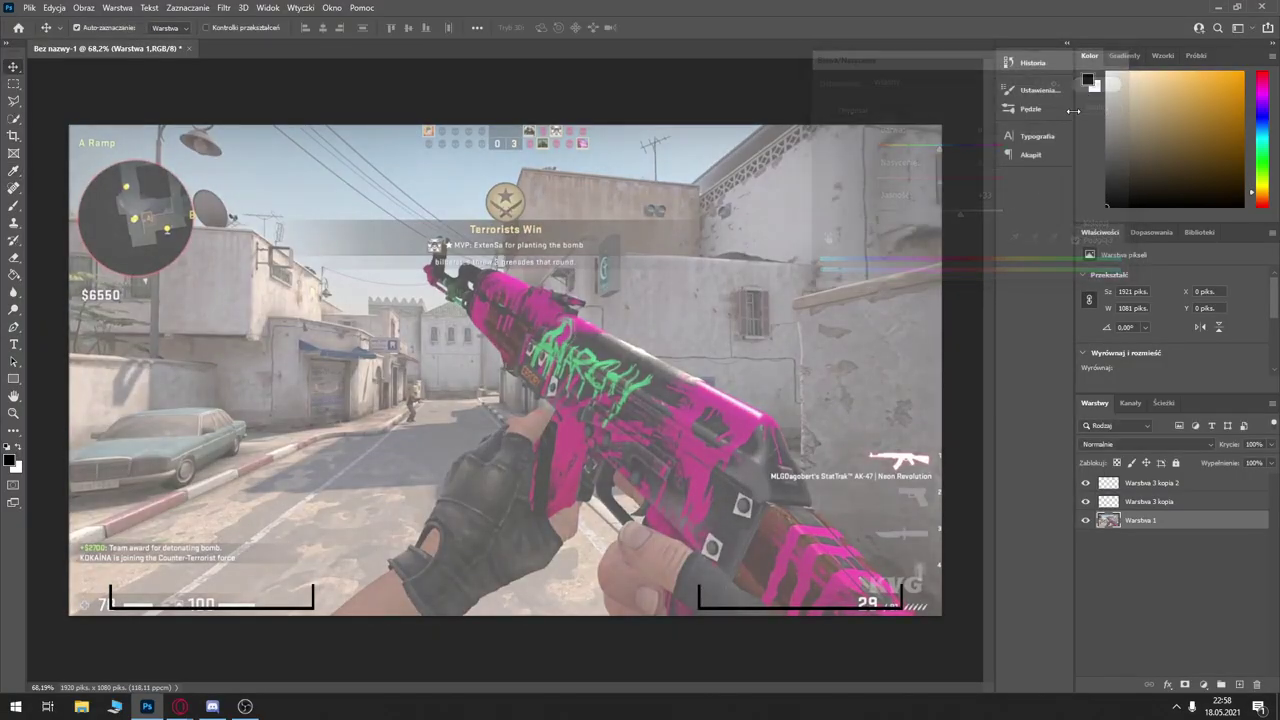
{"action": "key", "text": "v"}
{"action": "scroll", "coordinate": [500, 380], "scroll_direction": "down", "scroll_amount": 3}
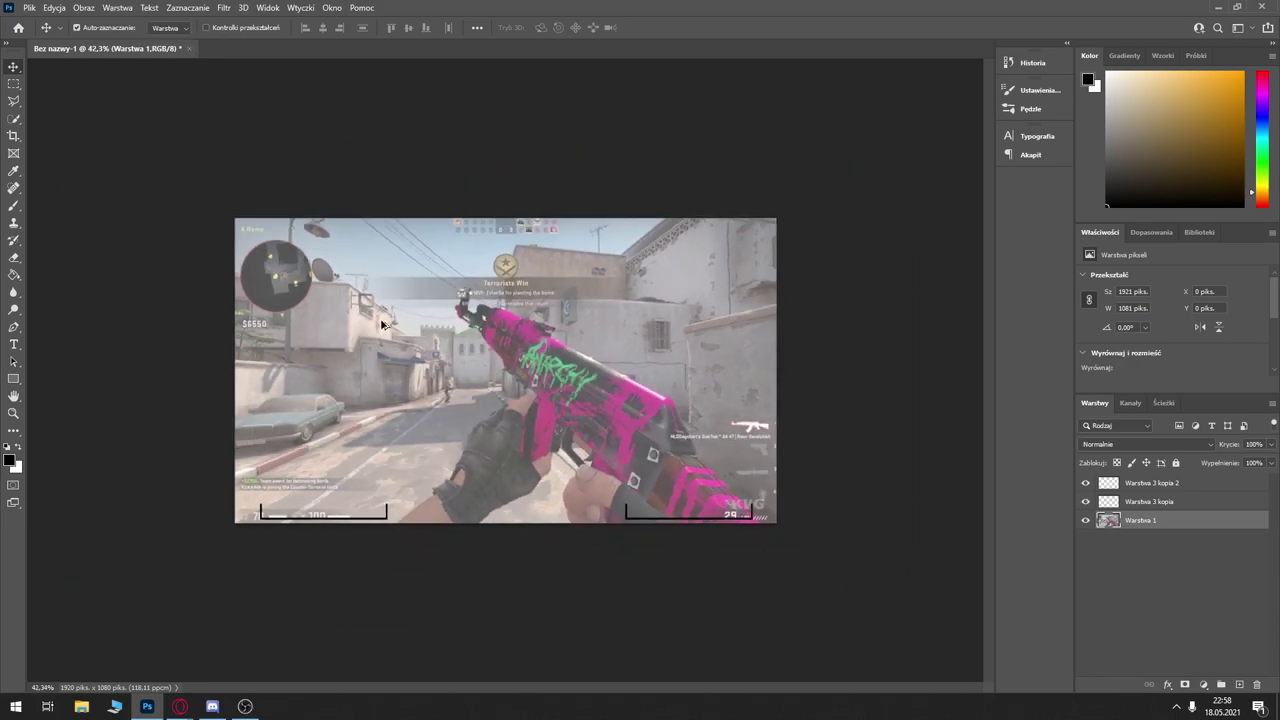
{"action": "scroll", "coordinate": [425, 468], "scroll_direction": "up", "scroll_amount": 2}
{"action": "scroll", "coordinate": [450, 513], "scroll_direction": "down", "scroll_amount": 2}
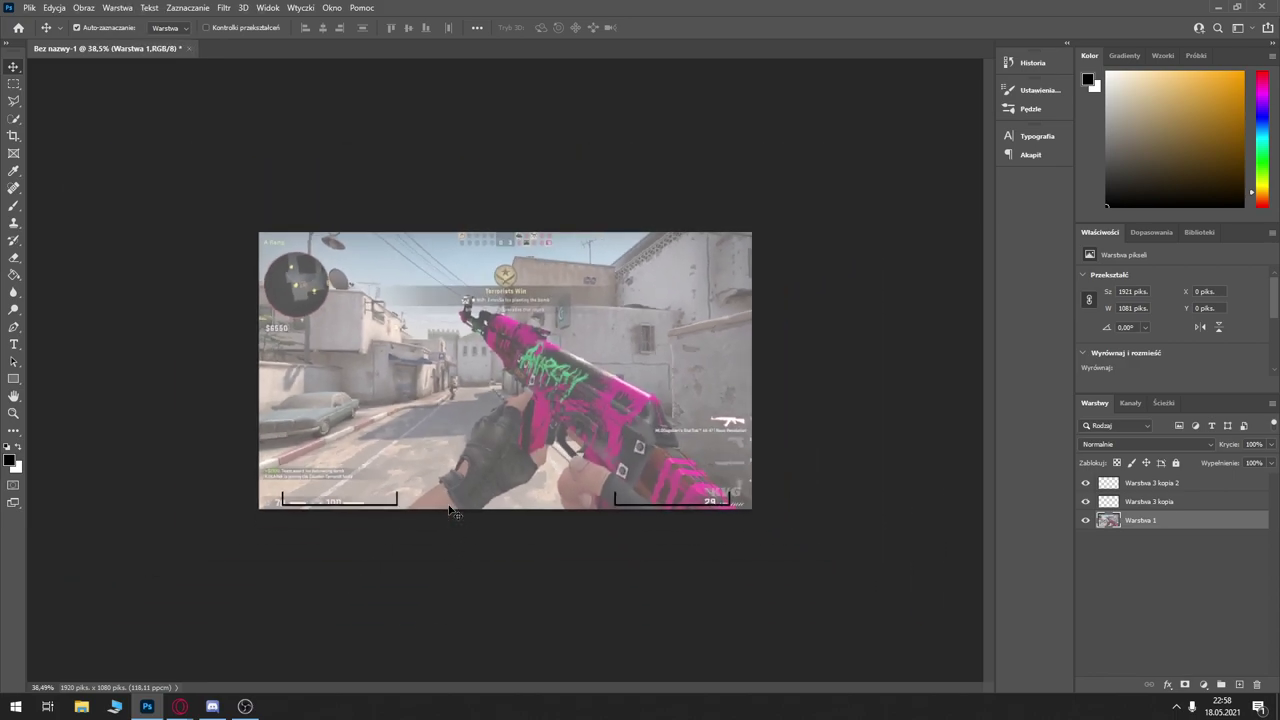
{"action": "scroll", "coordinate": [450, 507], "scroll_direction": "up", "scroll_amount": 3}
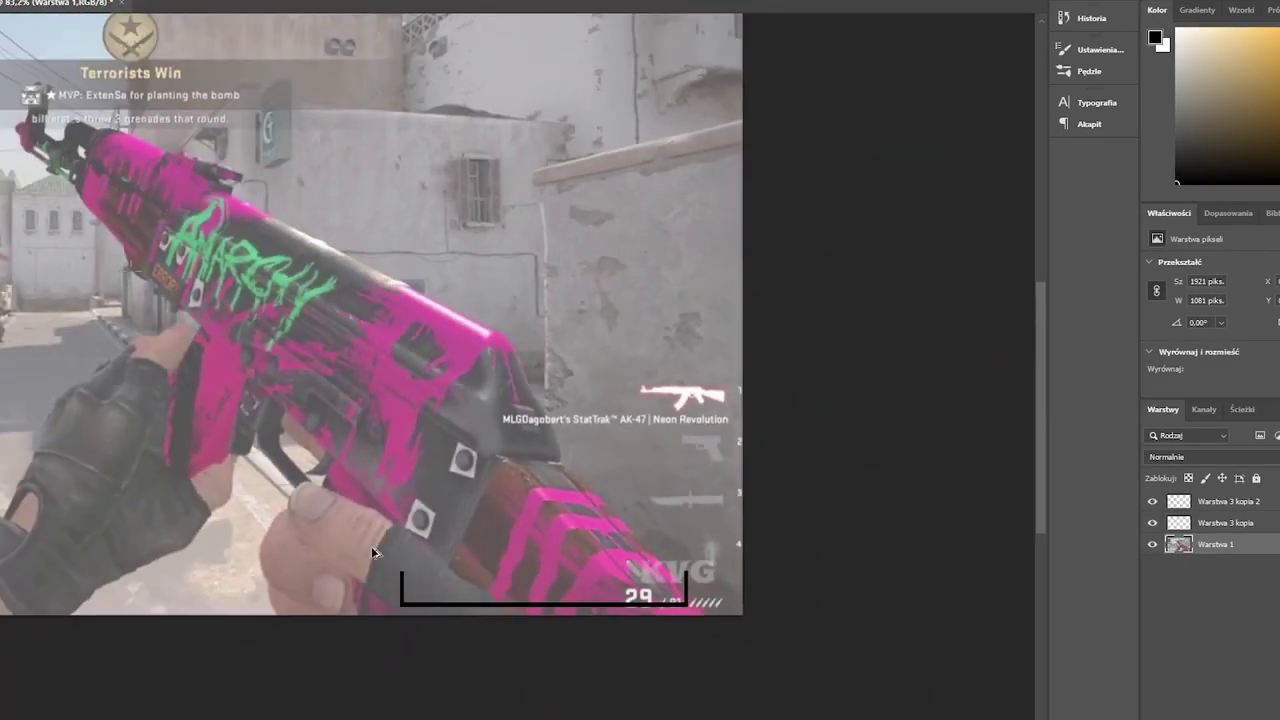
{"action": "scroll", "coordinate": [271, 580], "scroll_direction": "down", "scroll_amount": 2}
{"action": "scroll", "coordinate": [355, 470], "scroll_direction": "up", "scroll_amount": 2}
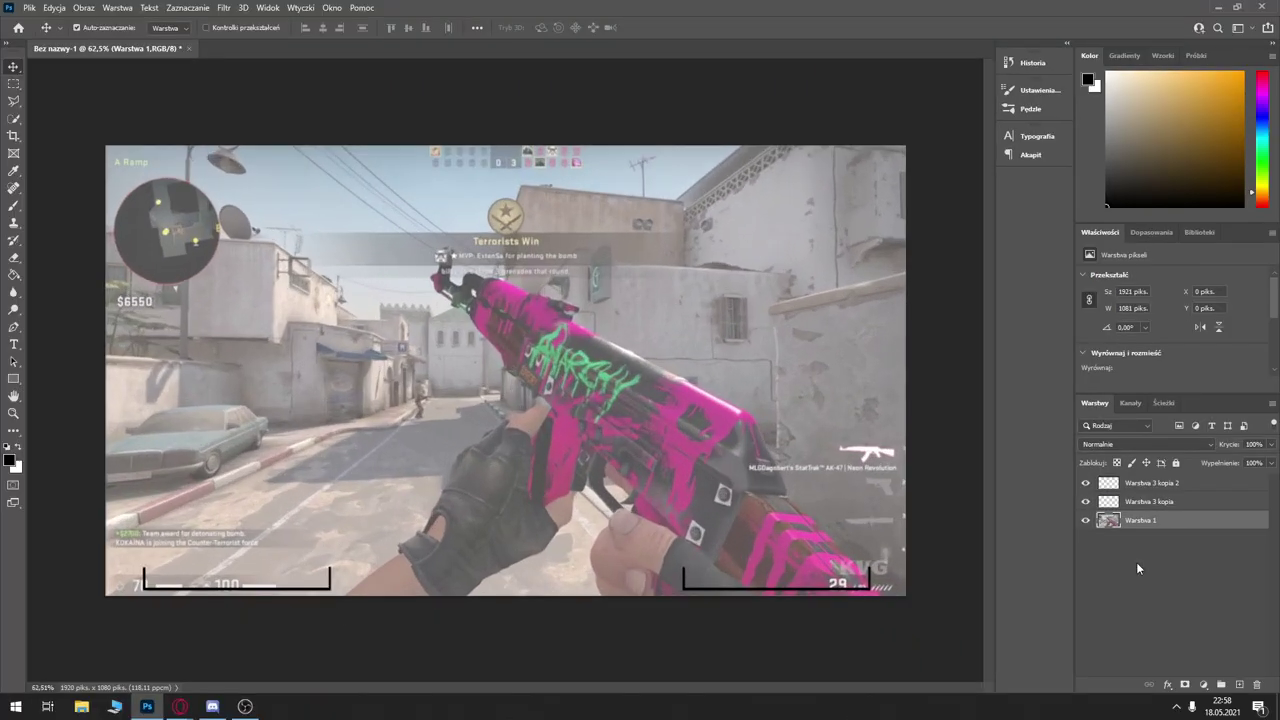
{"action": "scroll", "coordinate": [360, 515], "scroll_direction": "down", "scroll_amount": 1}
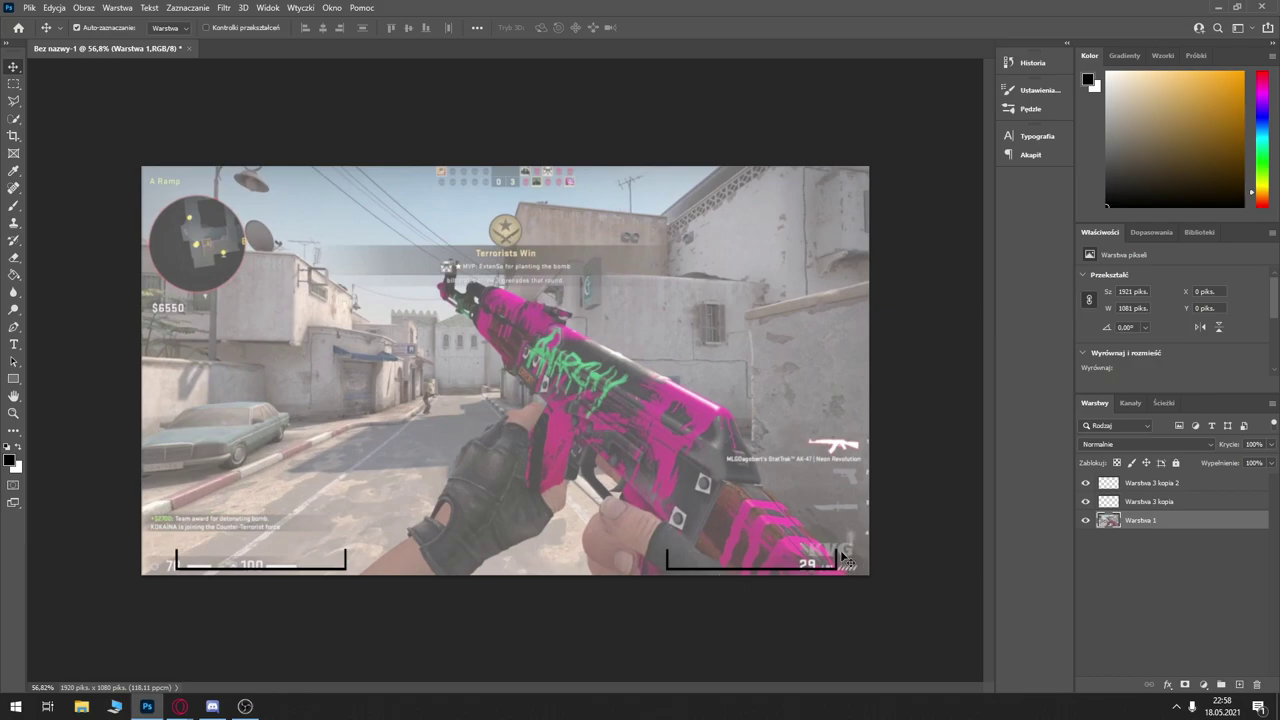
{"action": "mouse_move", "coordinate": [362, 534]}
{"action": "left_mouse_down"}
{"action": "mouse_move", "coordinate": [369, 489]}
{"action": "mouse_move", "coordinate": [796, 208]}
{"action": "mouse_move", "coordinate": [682, 222]}
{"action": "mouse_move", "coordinate": [842, 202]}
{"action": "left_mouse_up"}
{"action": "key", "text": "ctrl+t"}
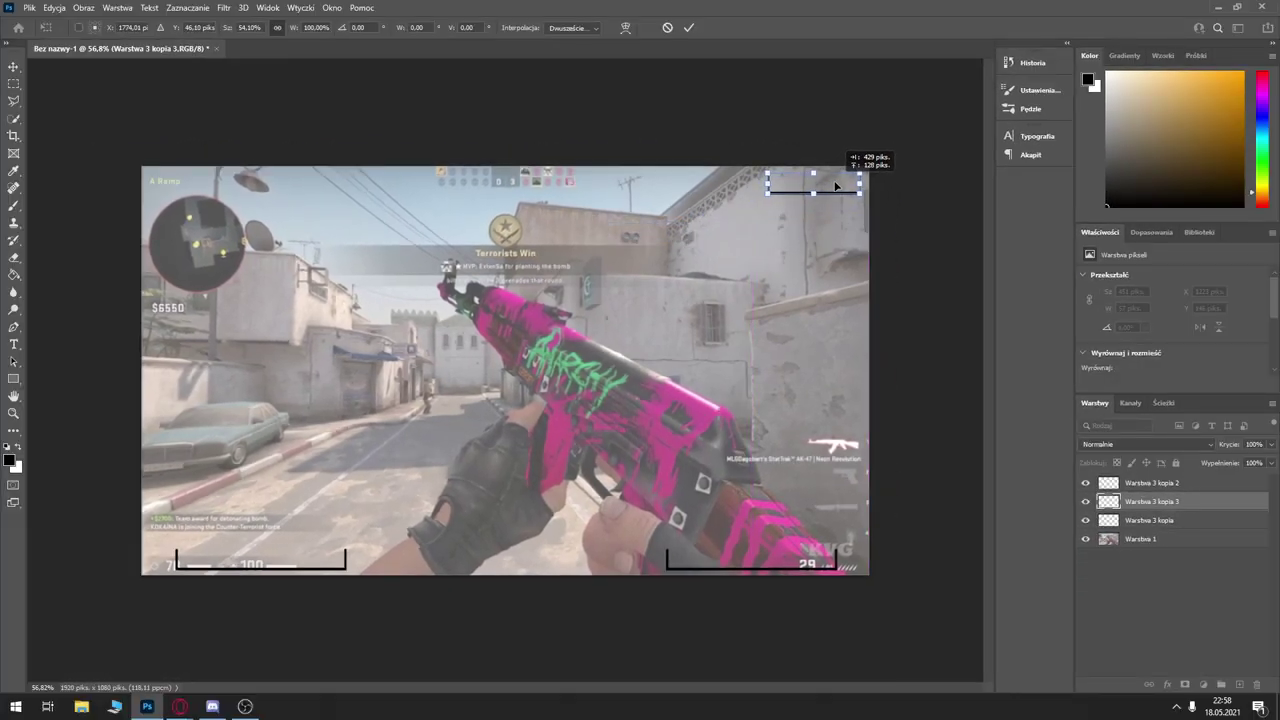
{"action": "key", "text": "Return"}
{"action": "scroll", "coordinate": [752, 232], "scroll_direction": "down", "scroll_amount": 3}
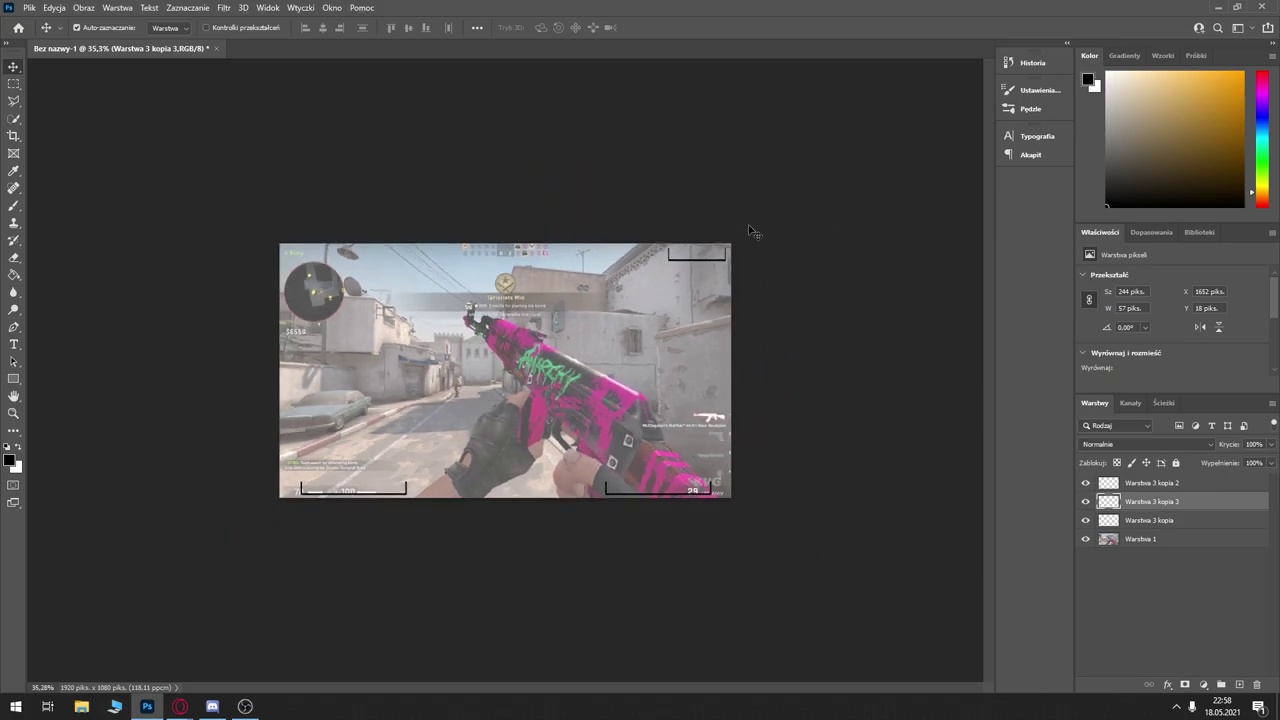
{"action": "scroll", "coordinate": [411, 423], "scroll_direction": "up", "scroll_amount": 3}
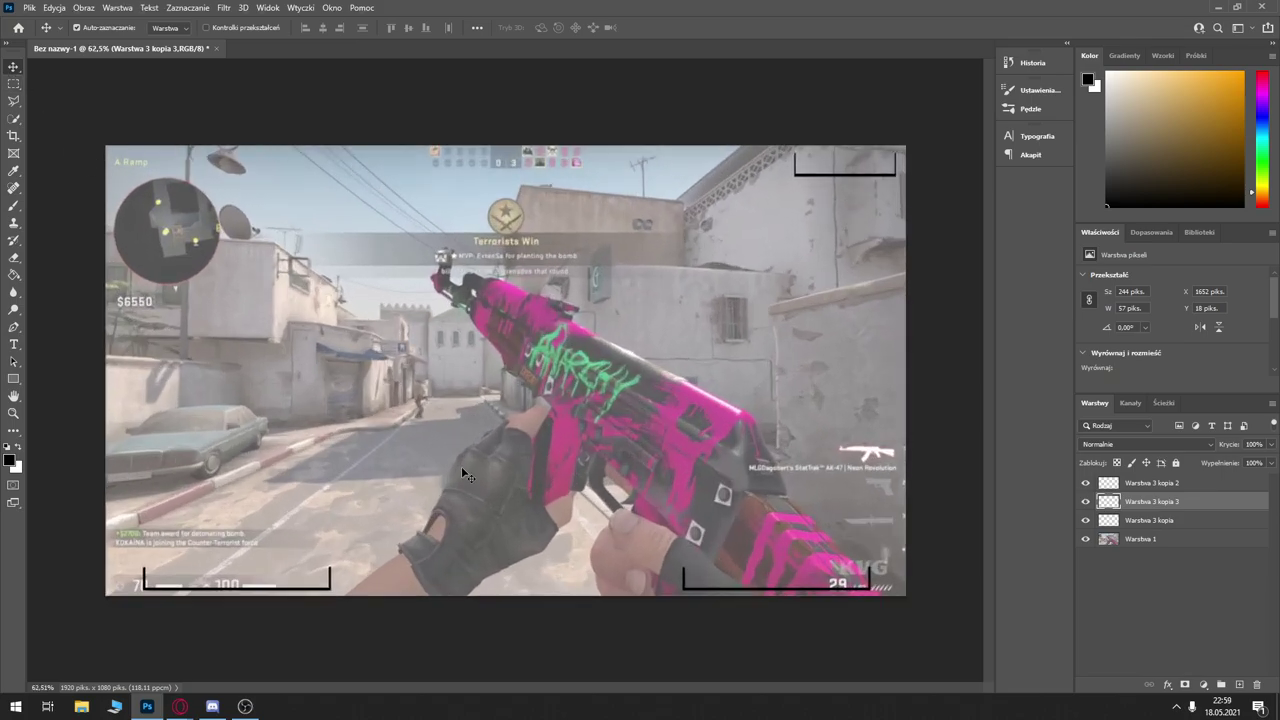
{"action": "scroll", "coordinate": [461, 466], "scroll_direction": "down", "scroll_amount": 3}
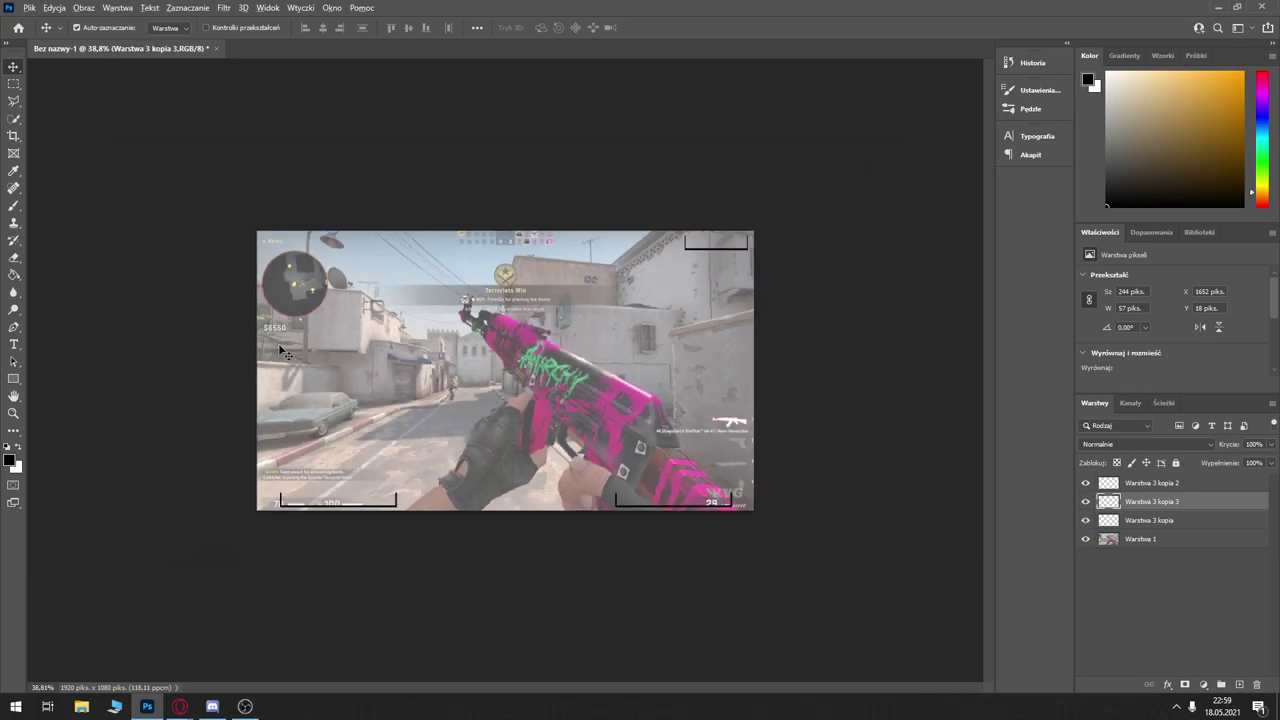
{"action": "scroll", "coordinate": [283, 350], "scroll_direction": "up", "scroll_amount": 2}
{"action": "scroll", "coordinate": [283, 350], "scroll_direction": "up", "scroll_amount": 2}
{"action": "scroll", "coordinate": [283, 350], "scroll_direction": "down", "scroll_amount": 4}
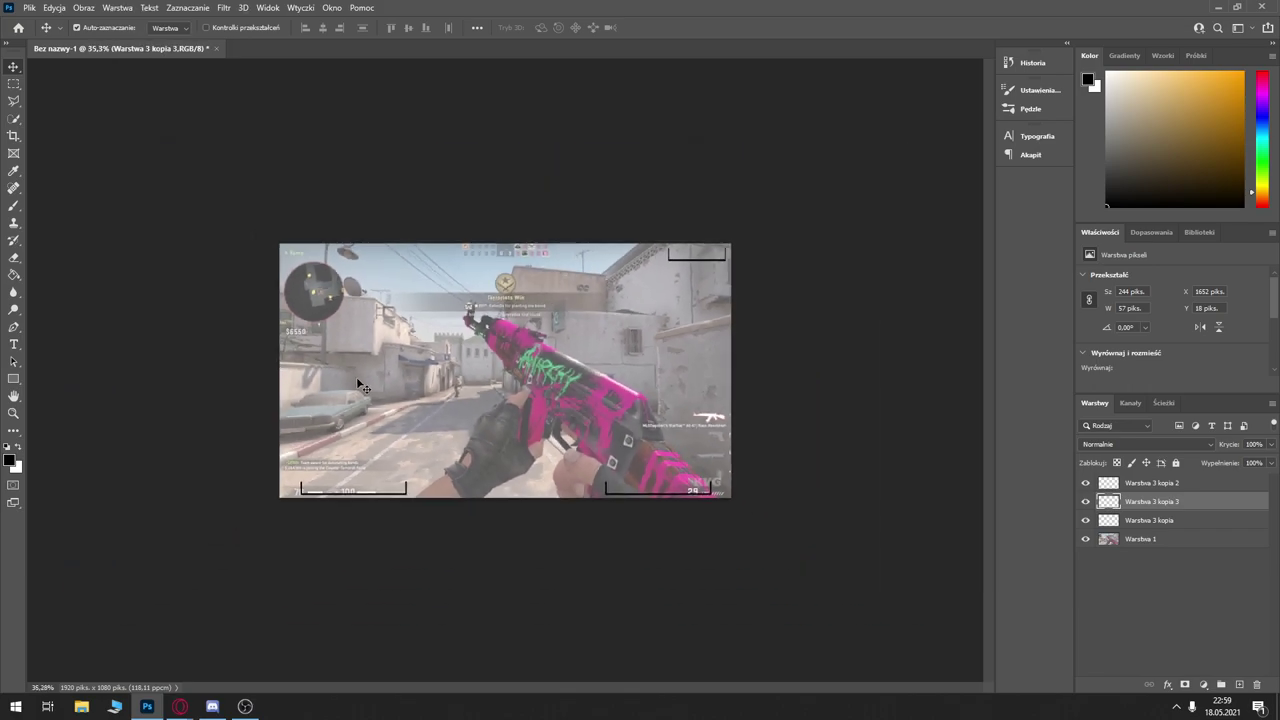
{"action": "scroll", "coordinate": [268, 545], "scroll_direction": "up", "scroll_amount": 3}
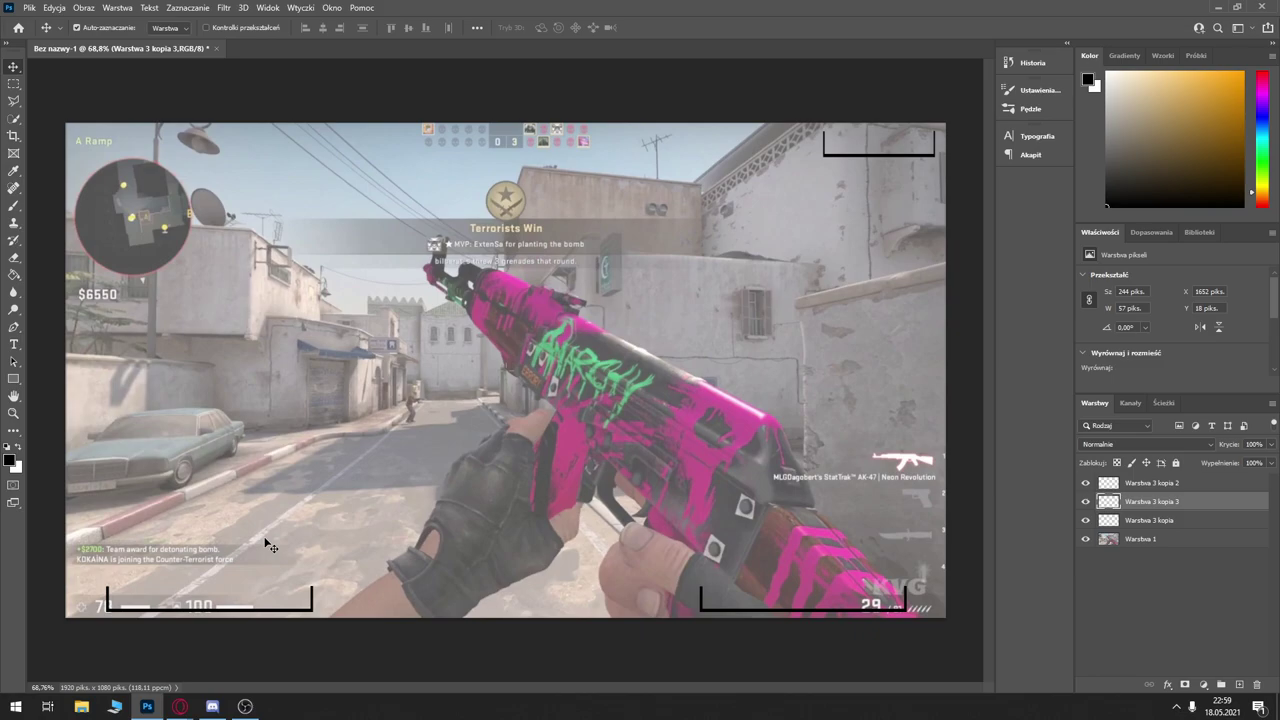
{"action": "scroll", "coordinate": [271, 614], "scroll_direction": "down", "scroll_amount": 2}
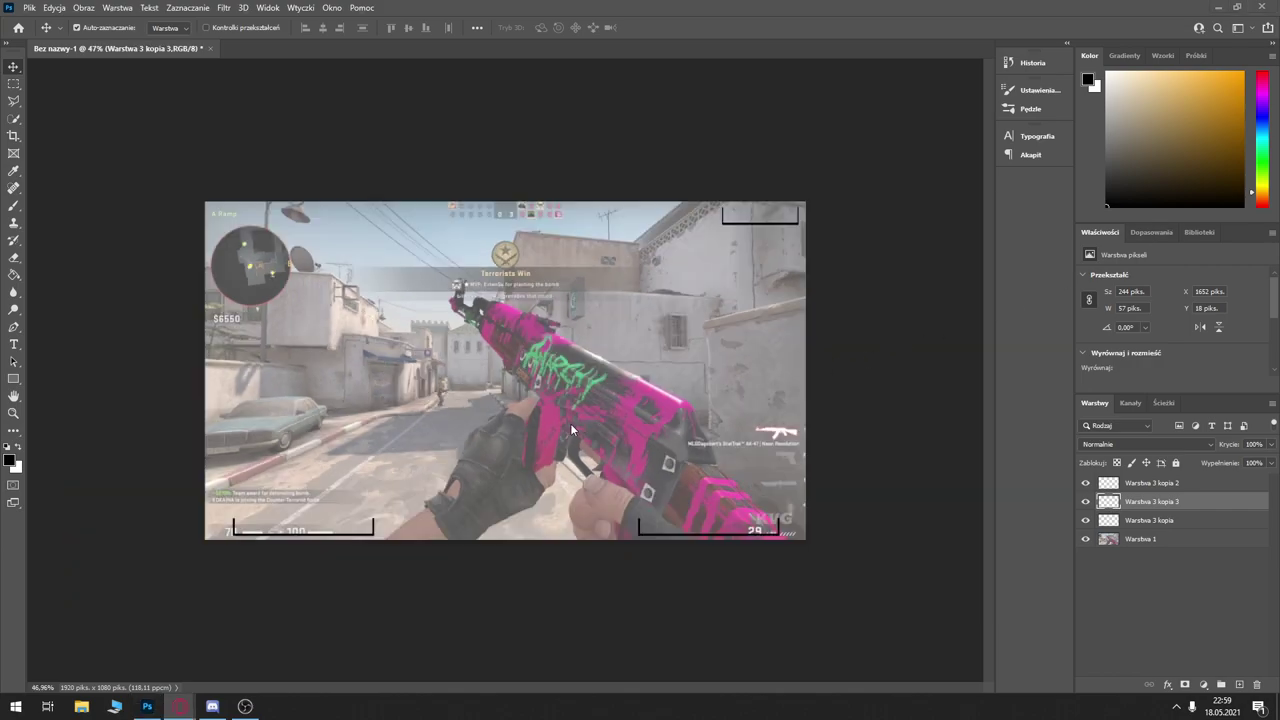
{"action": "scroll", "coordinate": [358, 563], "scroll_direction": "up", "scroll_amount": 2}
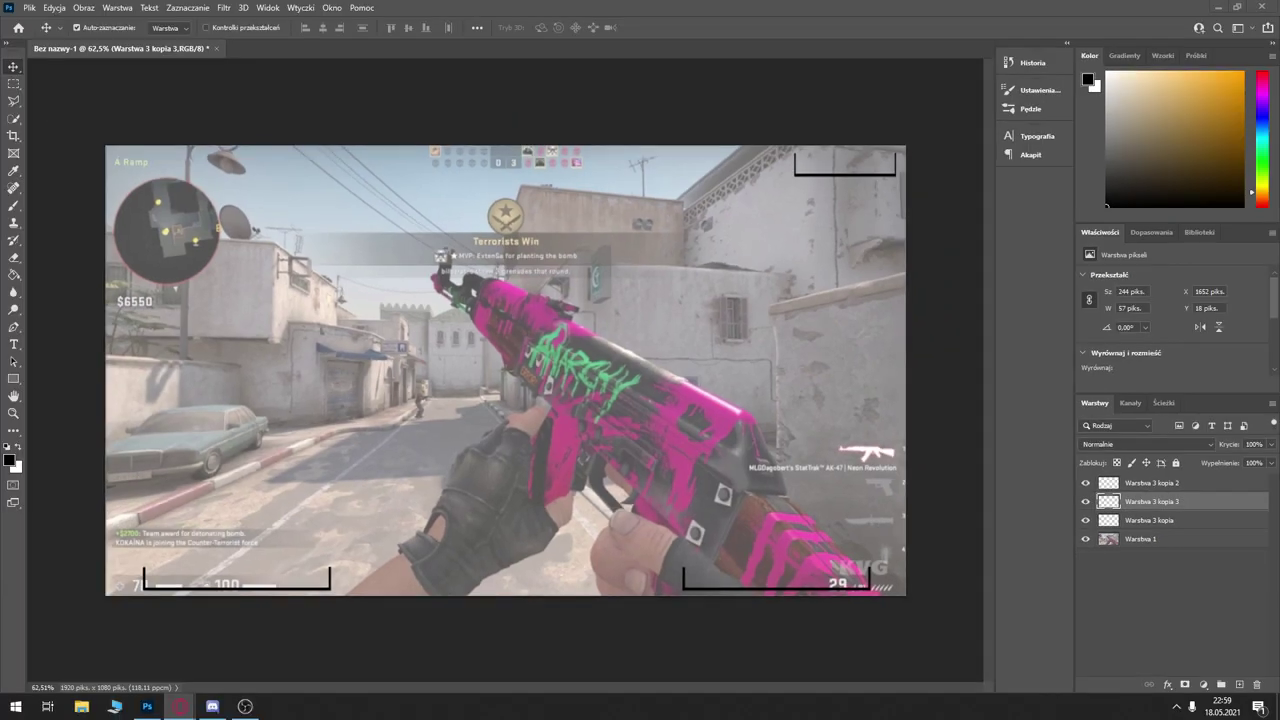
Step: Search Google for 'money icon' and show the image results
{"action": "key", "text": "alt+Tab"}
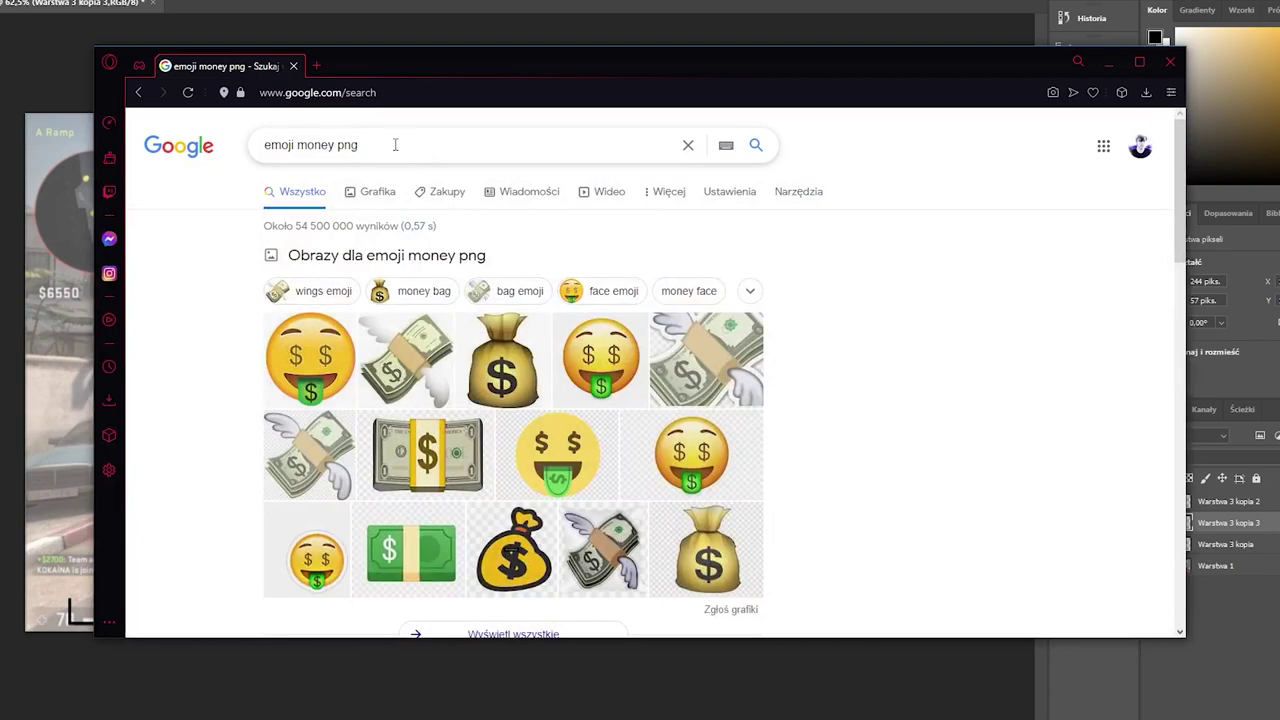
{"action": "triple_click", "coordinate": [427, 173]}
{"action": "type", "text": "one"}
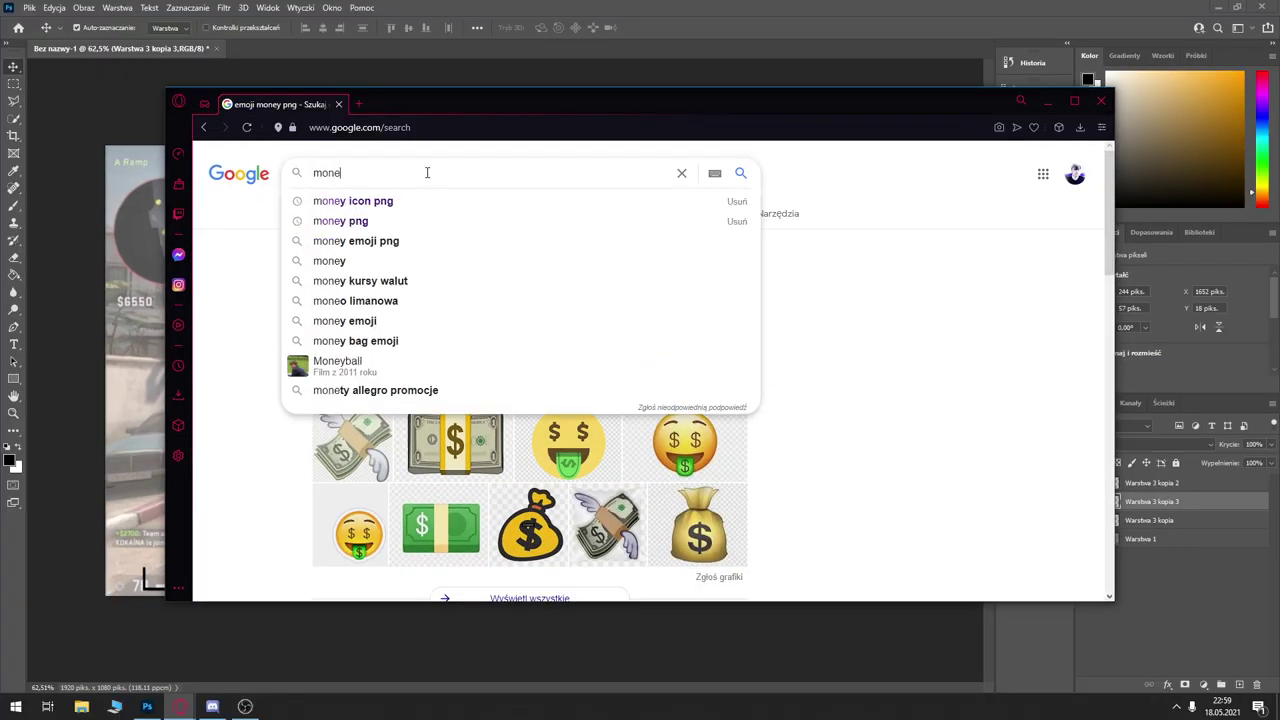
{"action": "type", "text": "y icon"}
{"action": "key", "text": "Return"}
{"action": "left_click", "coordinate": [409, 216]}
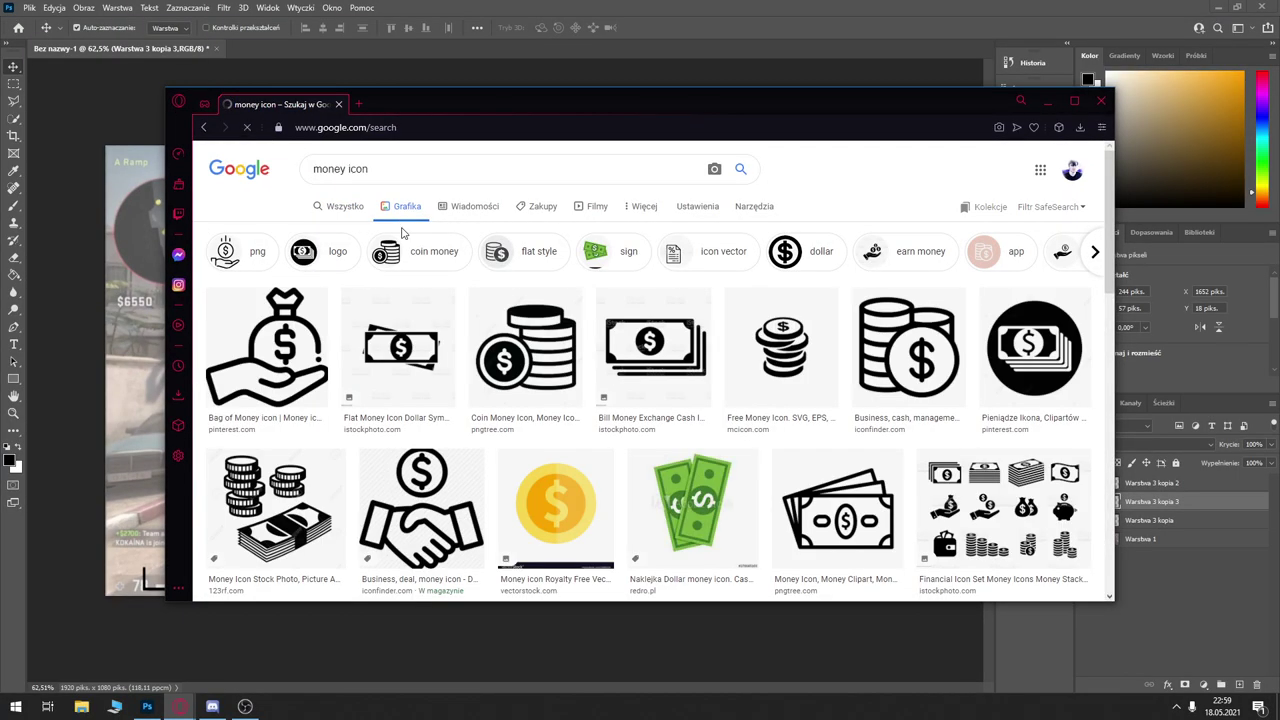
Step: Save the hand-holding-money-bag icon to disk and drag the file into the overlay
{"action": "left_click", "coordinate": [288, 360]}
{"action": "right_click", "coordinate": [933, 322]}
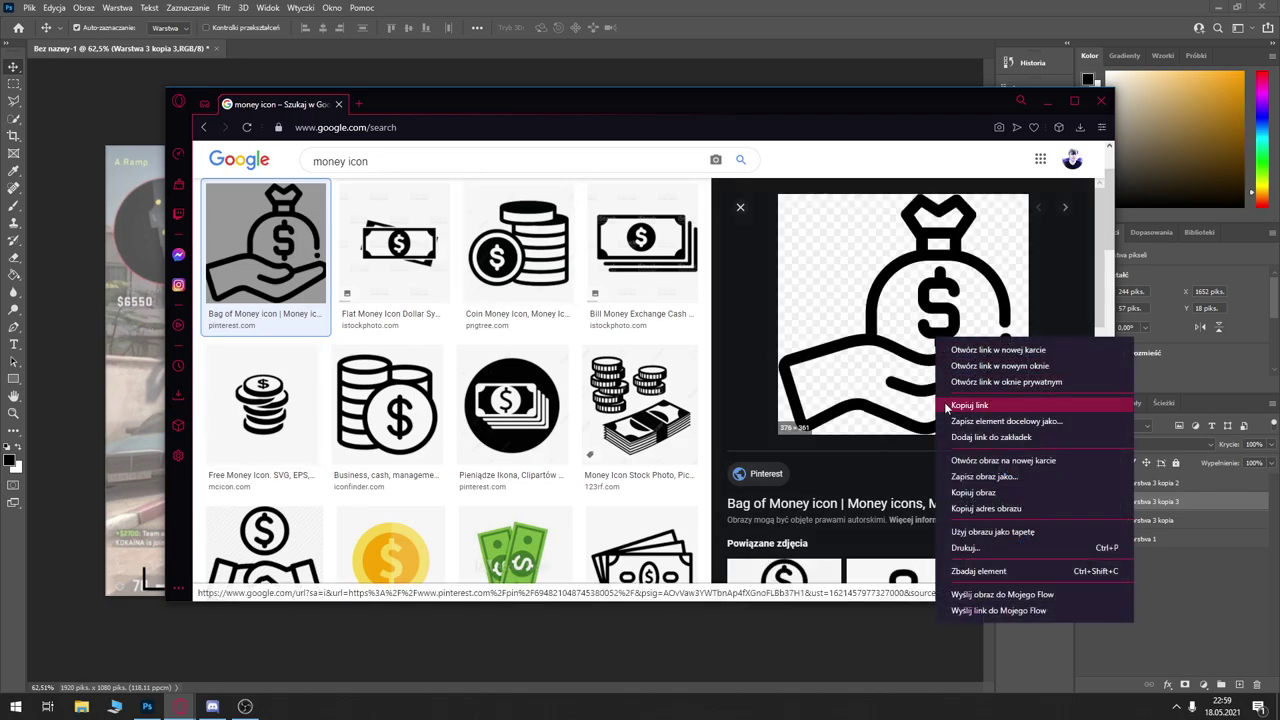
{"action": "left_click", "coordinate": [982, 476]}
{"action": "left_click", "coordinate": [691, 425]}
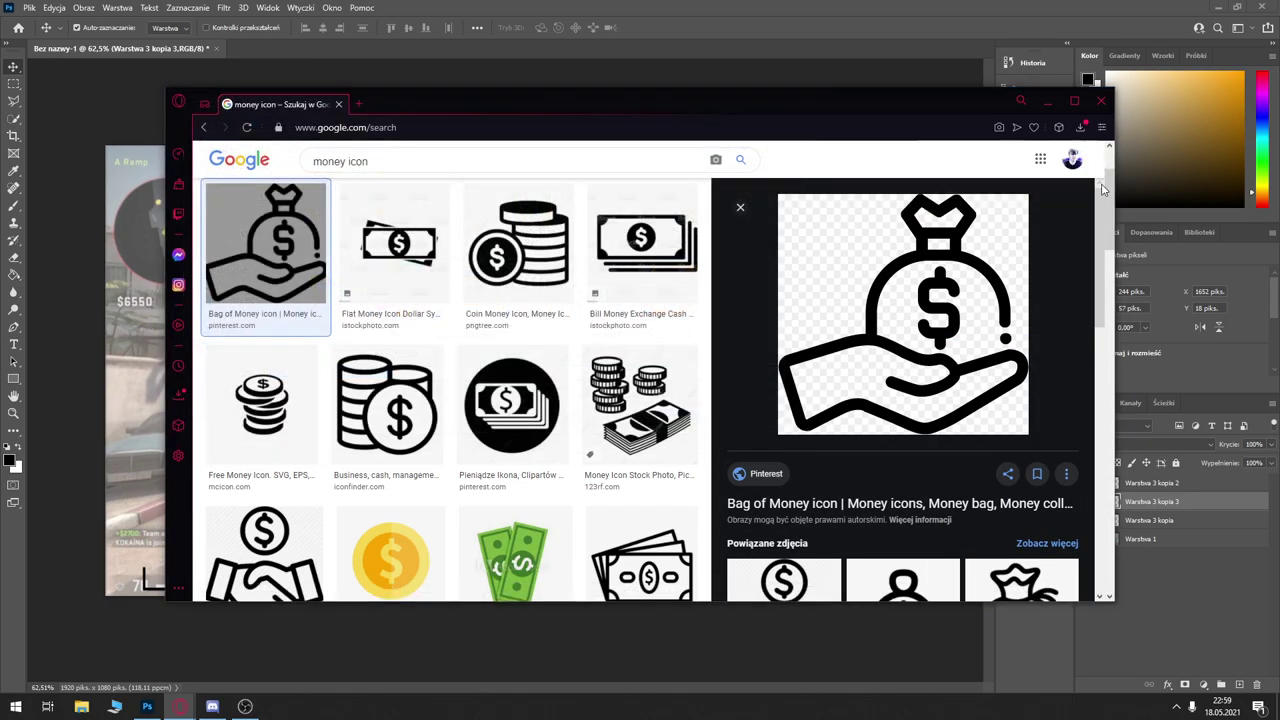
{"action": "left_click", "coordinate": [81, 706]}
{"action": "left_click_drag", "start_coordinate": [923, 286], "coordinate": [145, 370]}
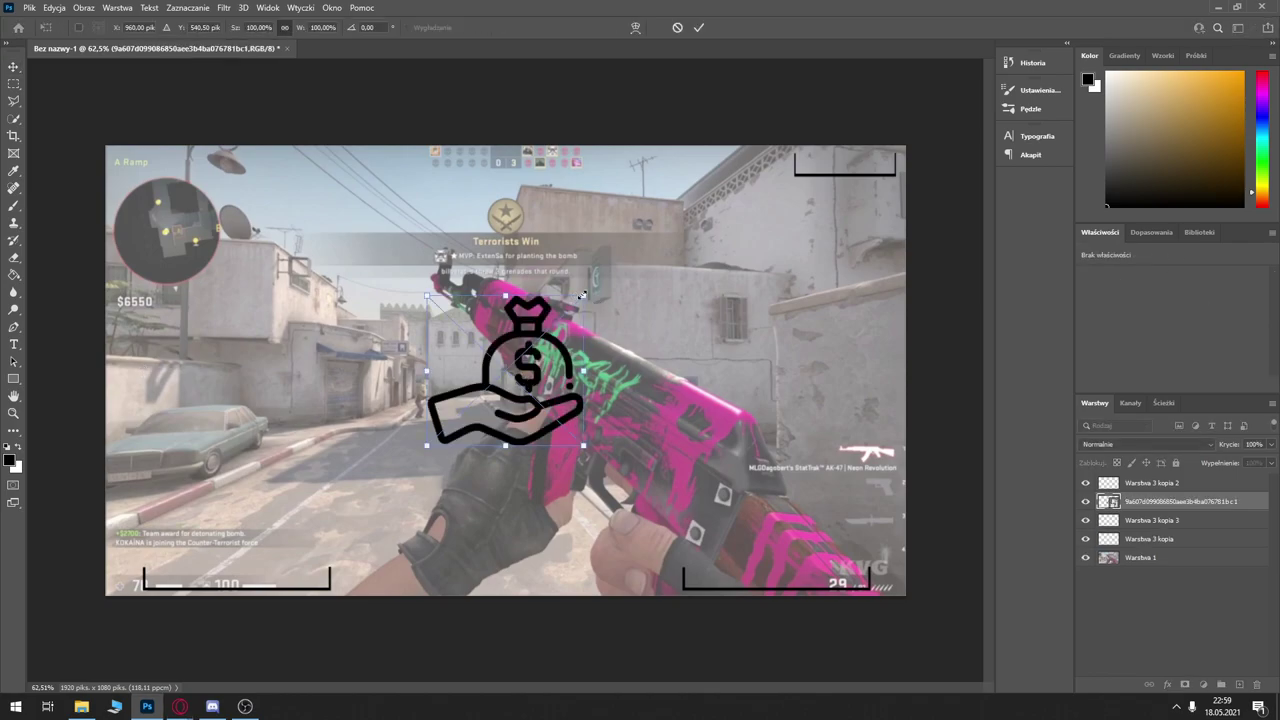
Step: Shrink the placed money-bag icon and rename its layer 'd'
{"action": "left_click_drag", "start_coordinate": [584, 297], "coordinate": [460, 415]}
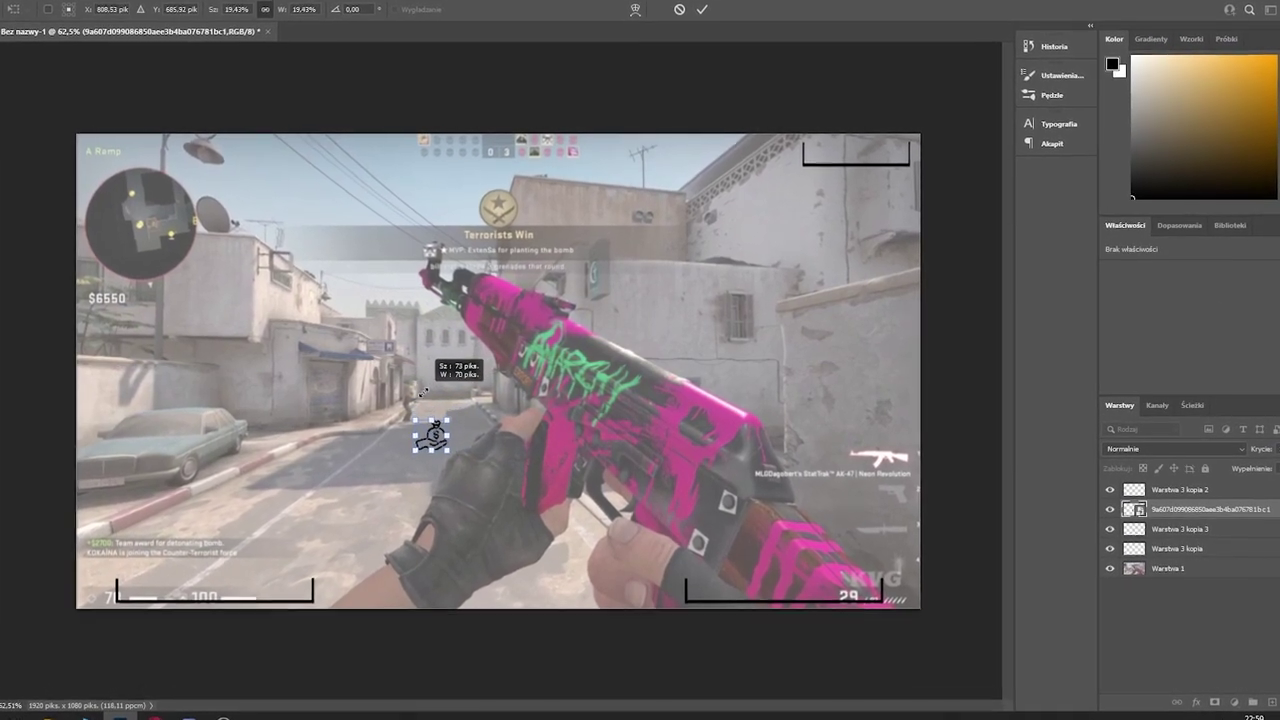
{"action": "left_click", "coordinate": [1198, 580]}
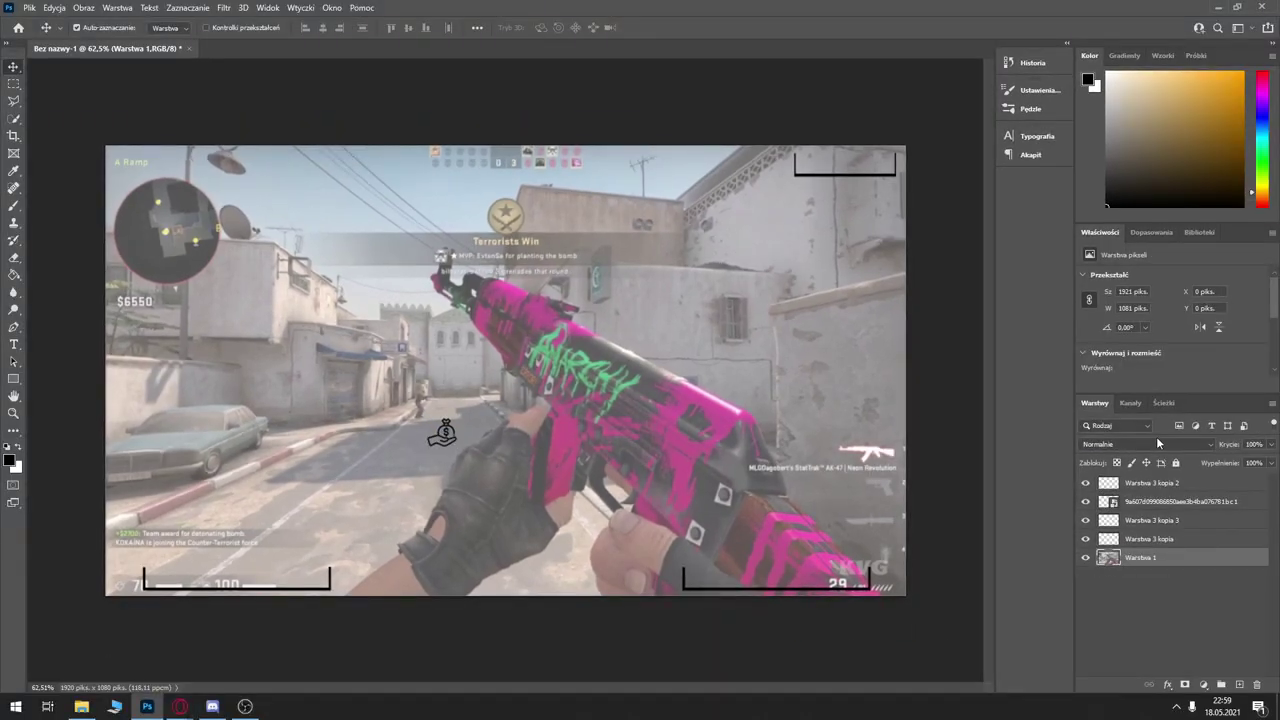
{"action": "left_click", "coordinate": [1160, 485]}
{"action": "left_click", "coordinate": [1086, 501]}
{"action": "left_click", "coordinate": [1176, 508]}
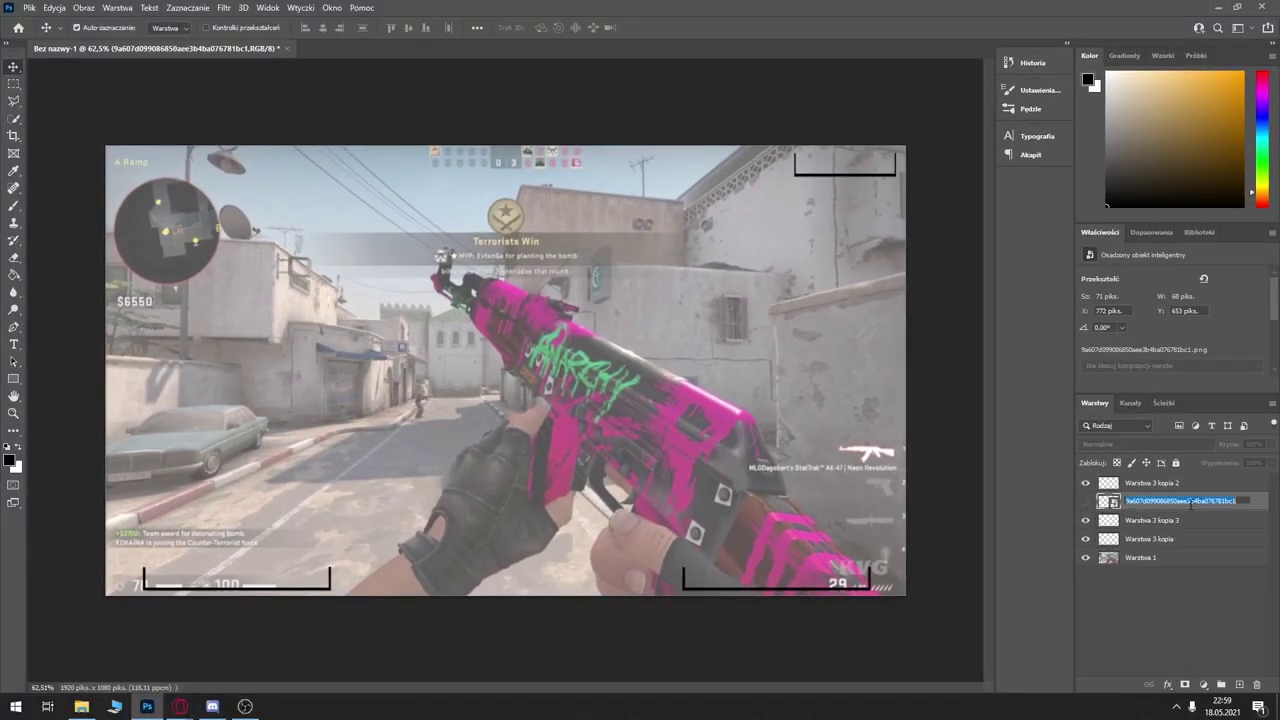
{"action": "type", "text": "d"}
{"action": "key", "text": "Return"}
Step: Resize the icon to 44 × 43 px in the bottom-left corner, then open the Desktop folder
{"action": "key", "text": "ctrl+t"}
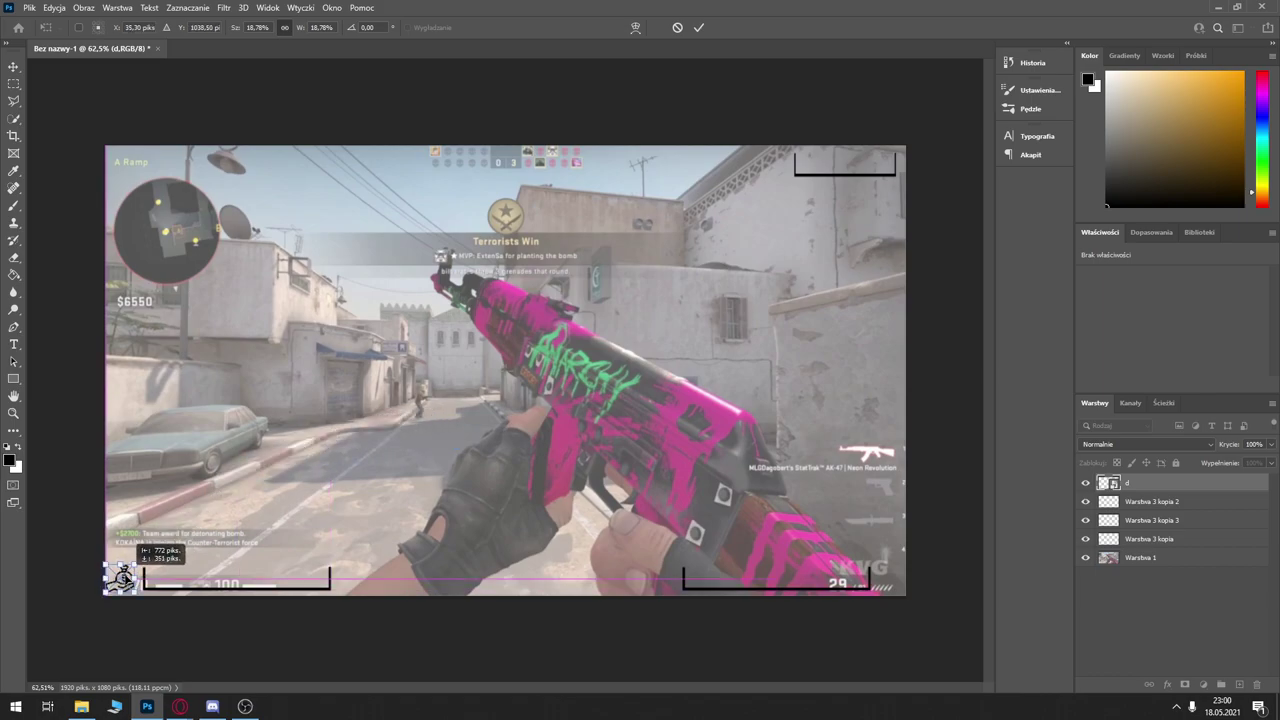
{"action": "scroll", "coordinate": [130, 590], "scroll_direction": "up", "scroll_amount": 2}
{"action": "scroll", "coordinate": [127, 598], "scroll_direction": "up", "scroll_amount": 2}
{"action": "left_click_drag", "start_coordinate": [450, 688], "coordinate": [392, 688]}
{"action": "left_click_drag", "start_coordinate": [370, 595], "coordinate": [357, 585]}
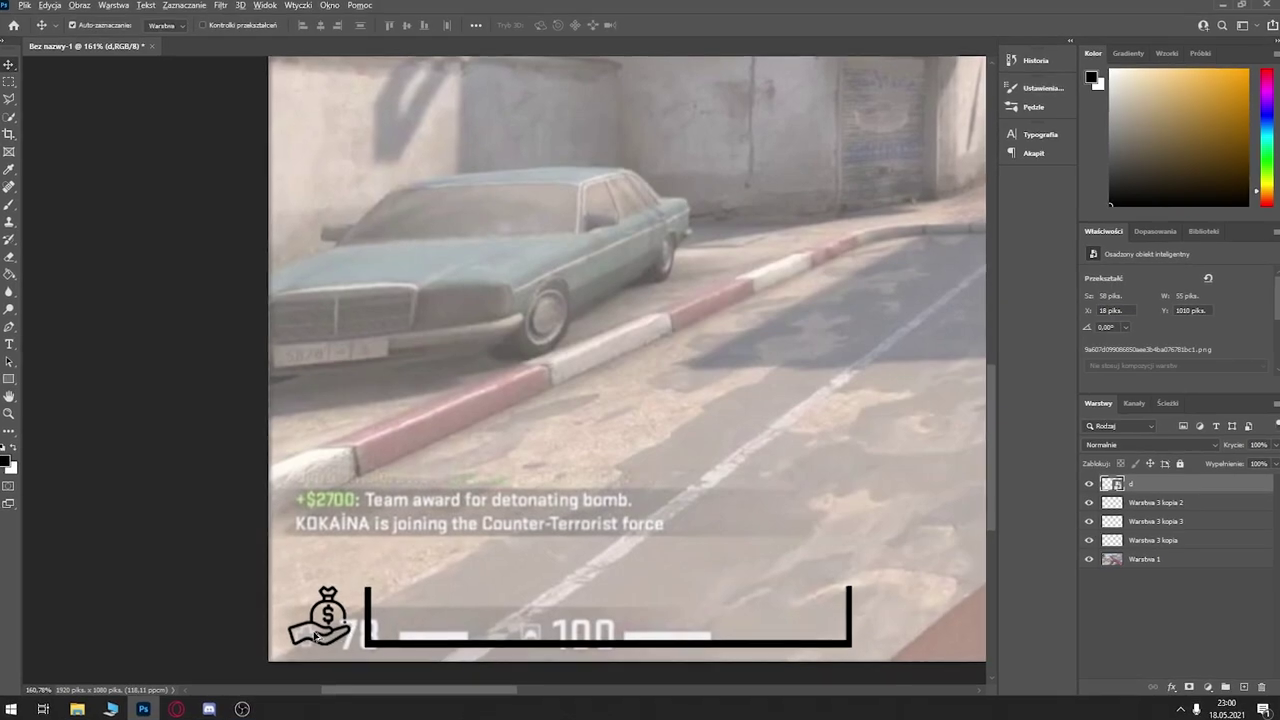
{"action": "scroll", "coordinate": [348, 626], "scroll_direction": "up", "scroll_amount": 2}
{"action": "scroll", "coordinate": [310, 625], "scroll_direction": "down", "scroll_amount": 2}
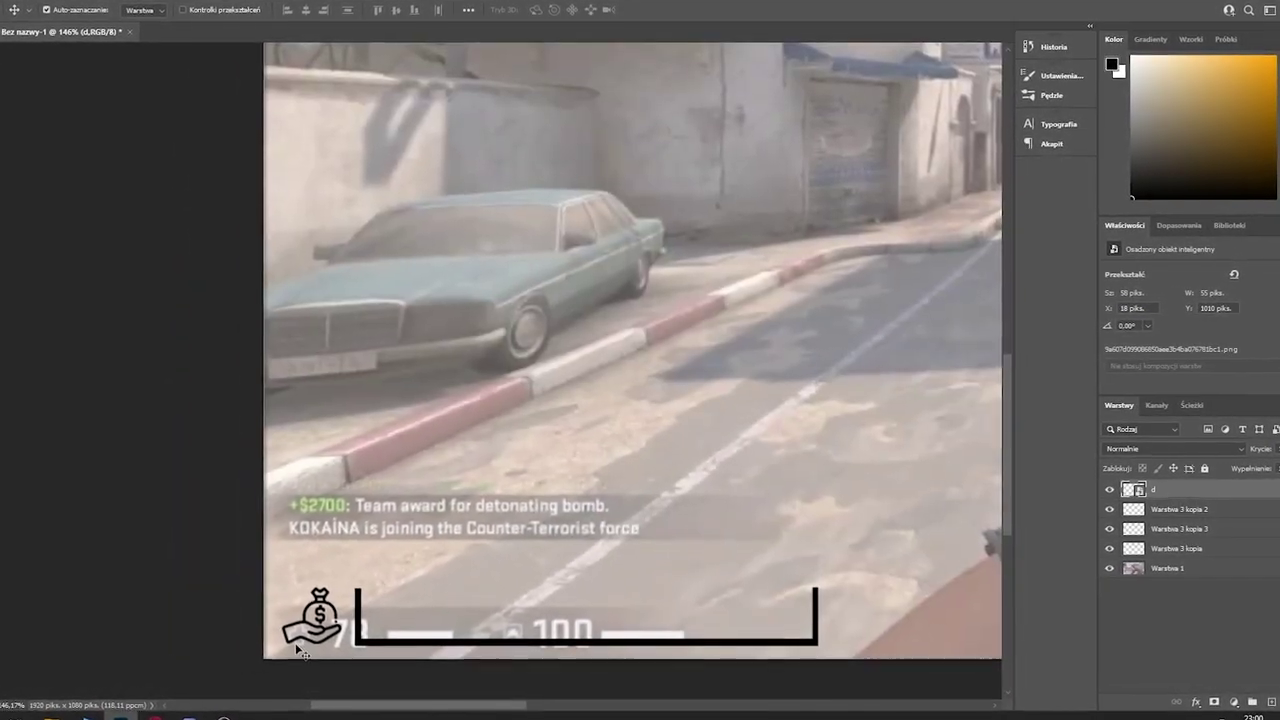
{"action": "mouse_move", "coordinate": [296, 612]}
{"action": "left_mouse_down"}
{"action": "mouse_move", "coordinate": [420, 578]}
{"action": "mouse_move", "coordinate": [910, 604]}
{"action": "mouse_move", "coordinate": [336, 595]}
{"action": "left_mouse_up"}
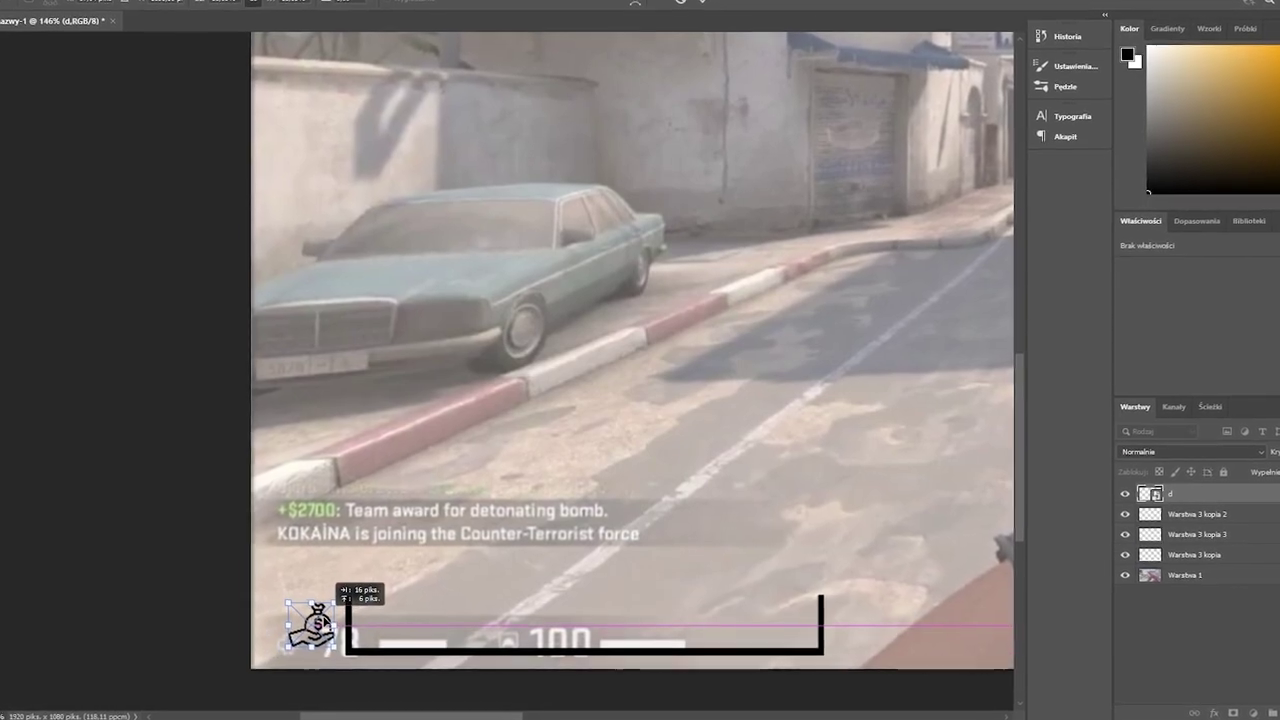
{"action": "key", "text": "Return"}
{"action": "key", "text": "ctrl+0"}
{"action": "scroll", "coordinate": [210, 605], "scroll_direction": "down", "scroll_amount": 1}
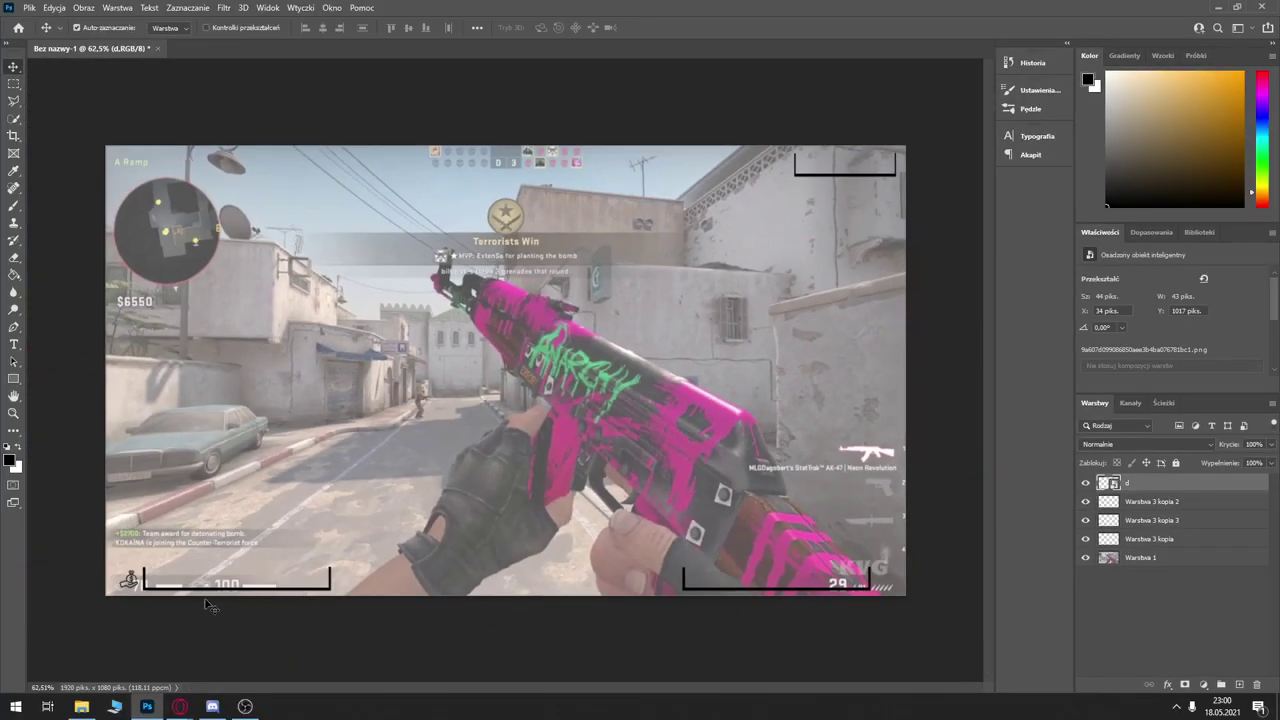
{"action": "left_click", "coordinate": [80, 708]}
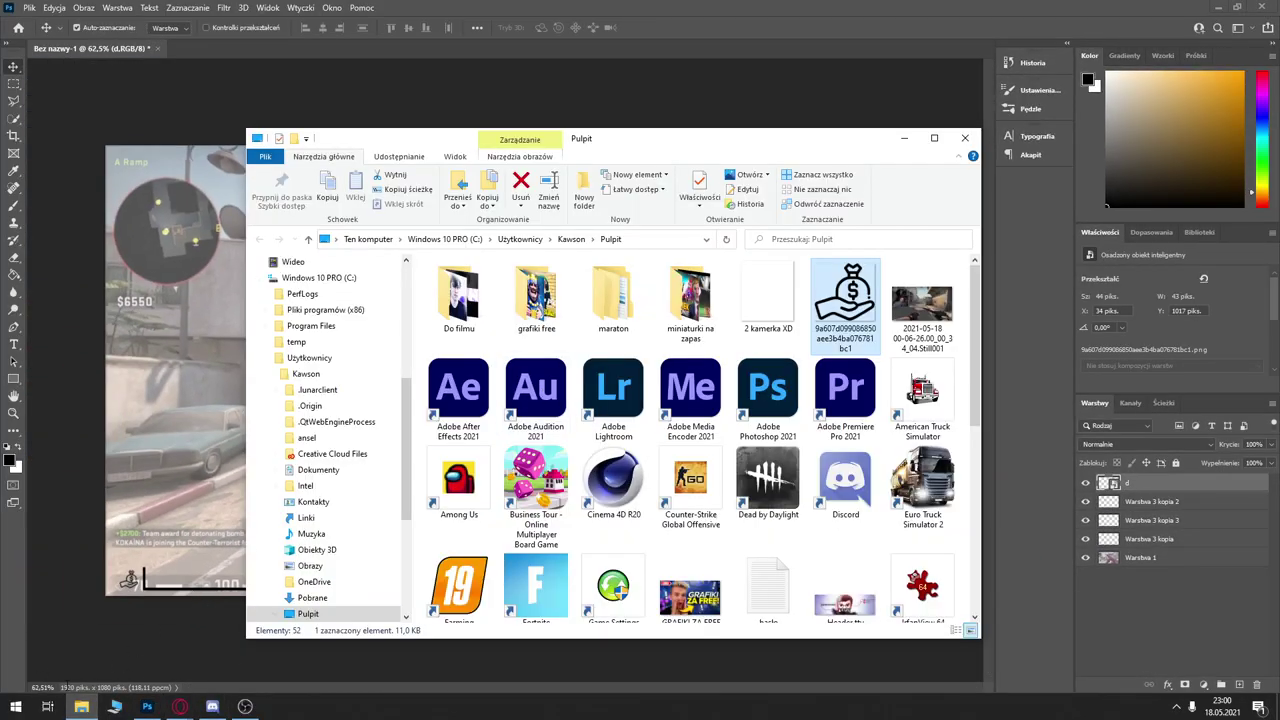
Step: Minimize Explorer and Photoshop, then preview the bill and stacked-coins money icons in the results
{"action": "left_click", "coordinate": [81, 707]}
{"action": "left_click", "coordinate": [147, 707]}
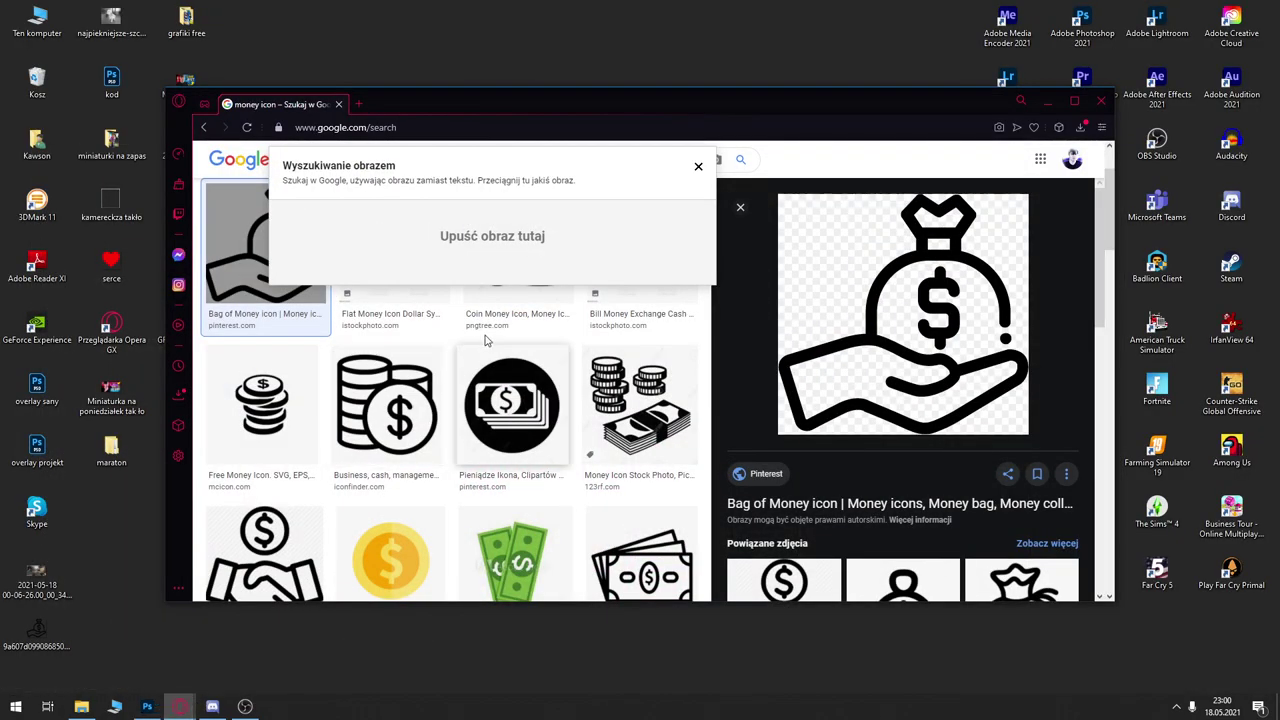
{"action": "left_click", "coordinate": [632, 290]}
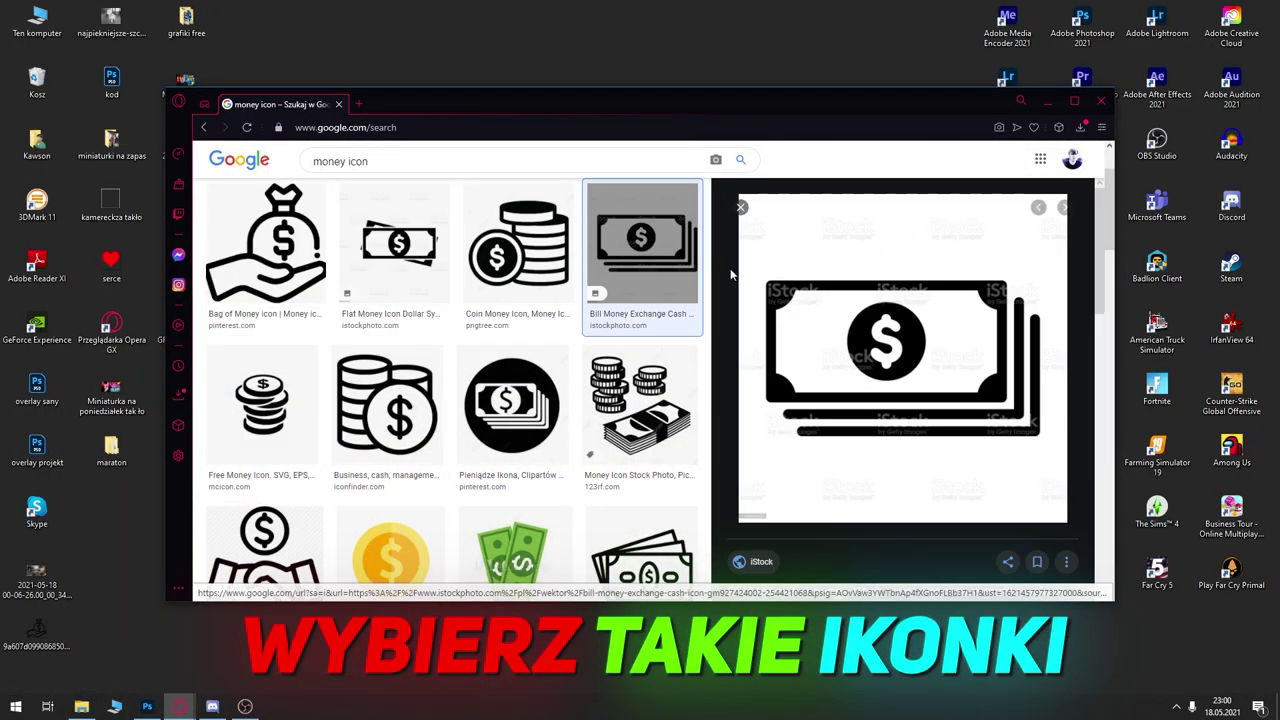
{"action": "left_click", "coordinate": [548, 256]}
{"action": "left_click", "coordinate": [387, 405]}
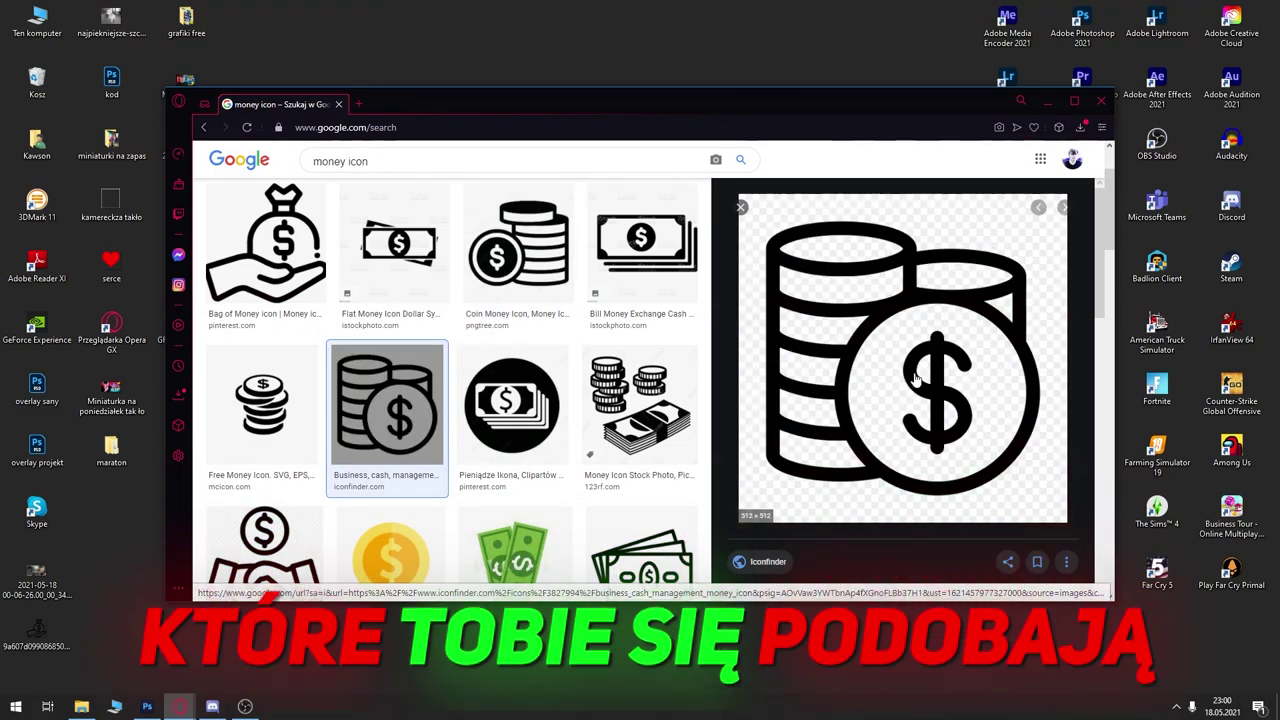
{"action": "right_click", "coordinate": [918, 377]}
{"action": "key", "text": "Escape"}
{"action": "scroll", "coordinate": [440, 440], "scroll_direction": "down", "scroll_amount": 1}
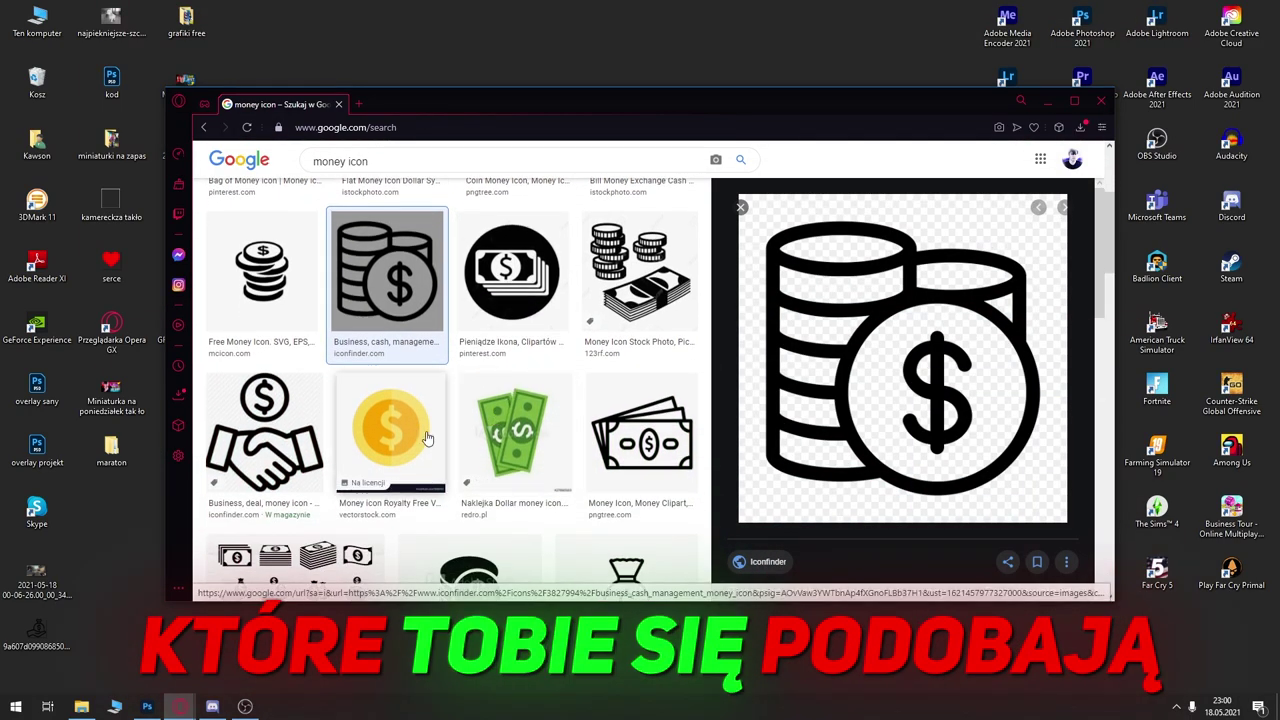
{"action": "scroll", "coordinate": [278, 428], "scroll_direction": "down", "scroll_amount": 2}
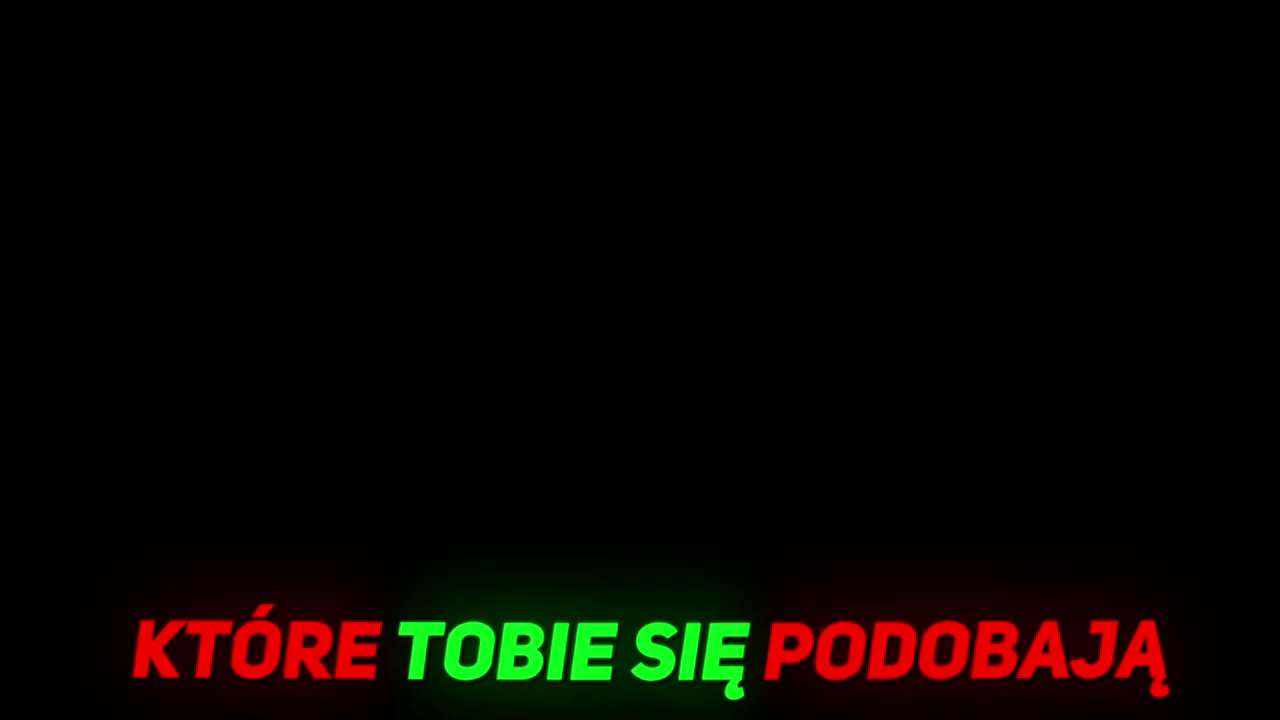
Step: Place the stopwatch icon beside the top-right bracket and commit it
{"action": "left_click_drag", "start_coordinate": [304, 148], "coordinate": [126, 585]}
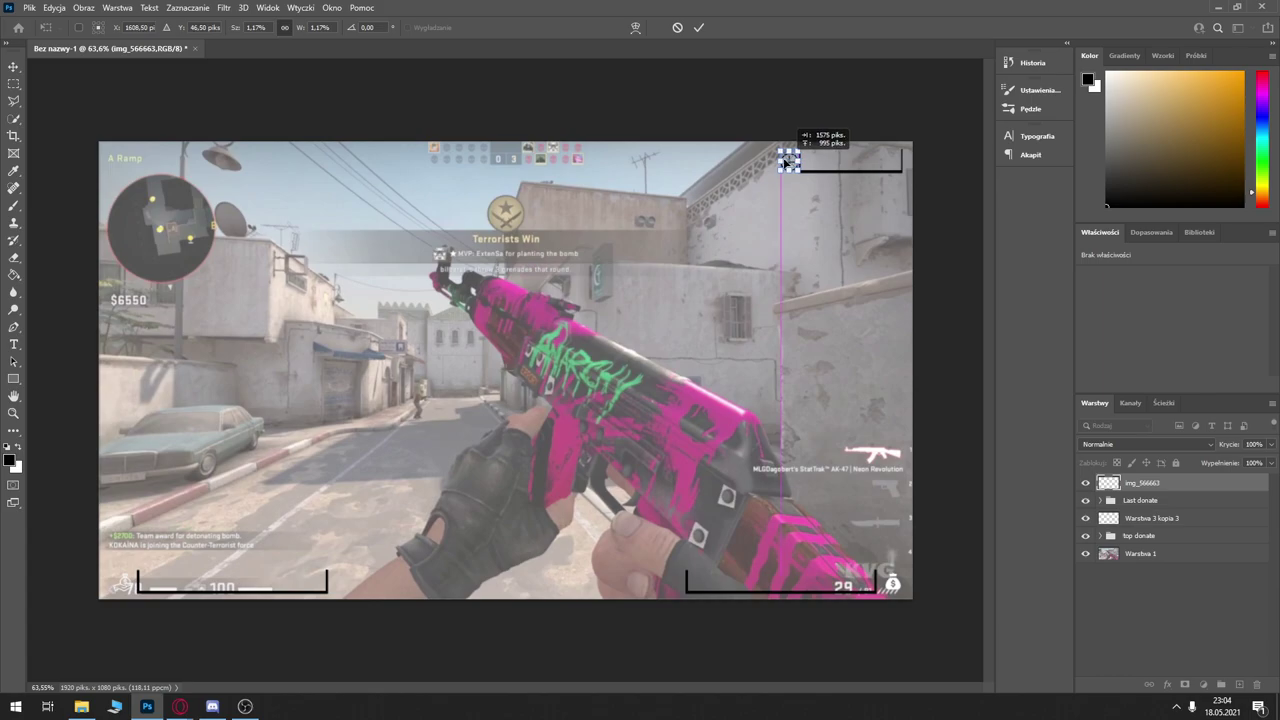
{"action": "left_click_drag", "start_coordinate": [787, 160], "coordinate": [778, 162]}
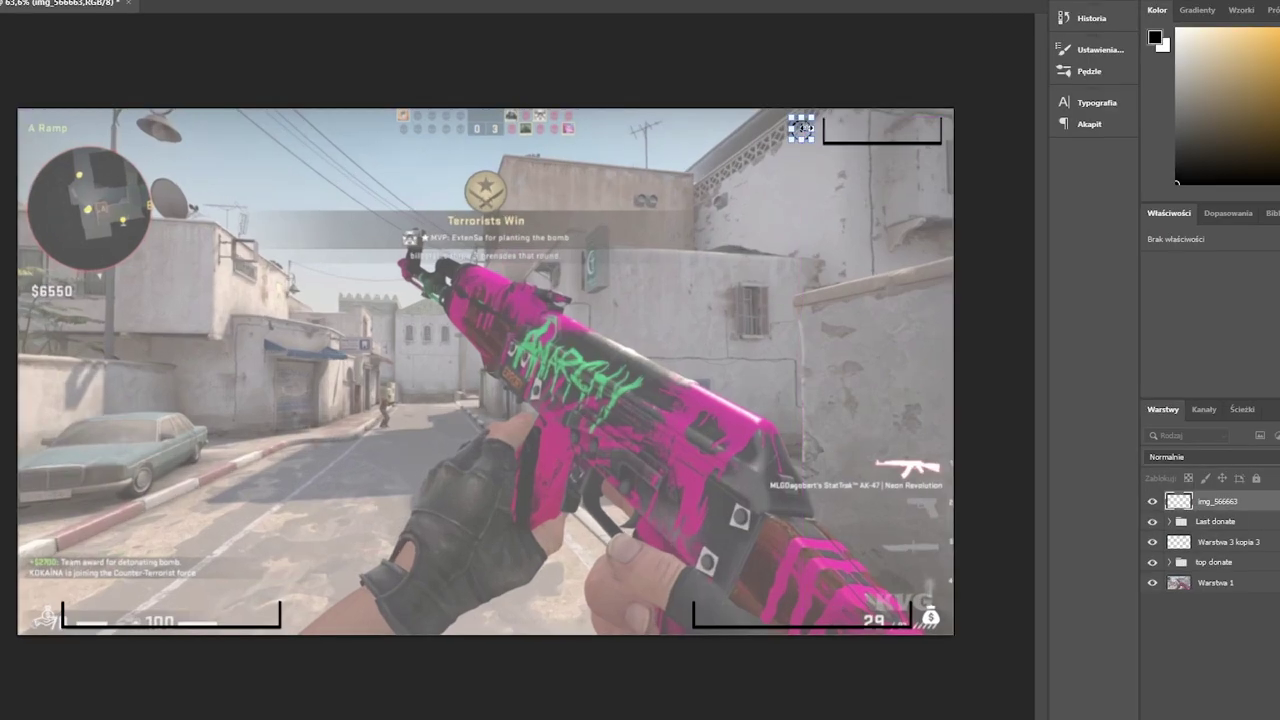
{"action": "key", "text": "Return"}
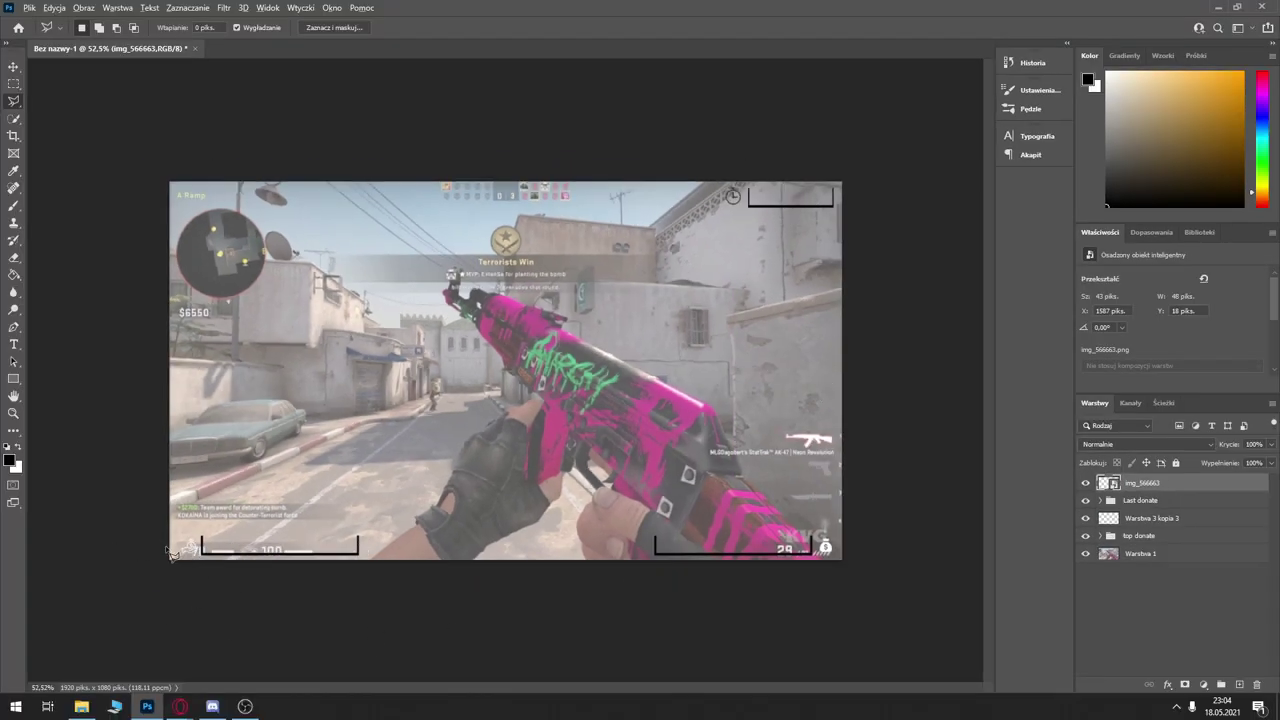
{"action": "scroll", "coordinate": [170, 555], "scroll_direction": "up", "scroll_amount": 2}
{"action": "scroll", "coordinate": [170, 555], "scroll_direction": "up", "scroll_amount": 2}
{"action": "scroll", "coordinate": [172, 600], "scroll_direction": "up", "scroll_amount": 2}
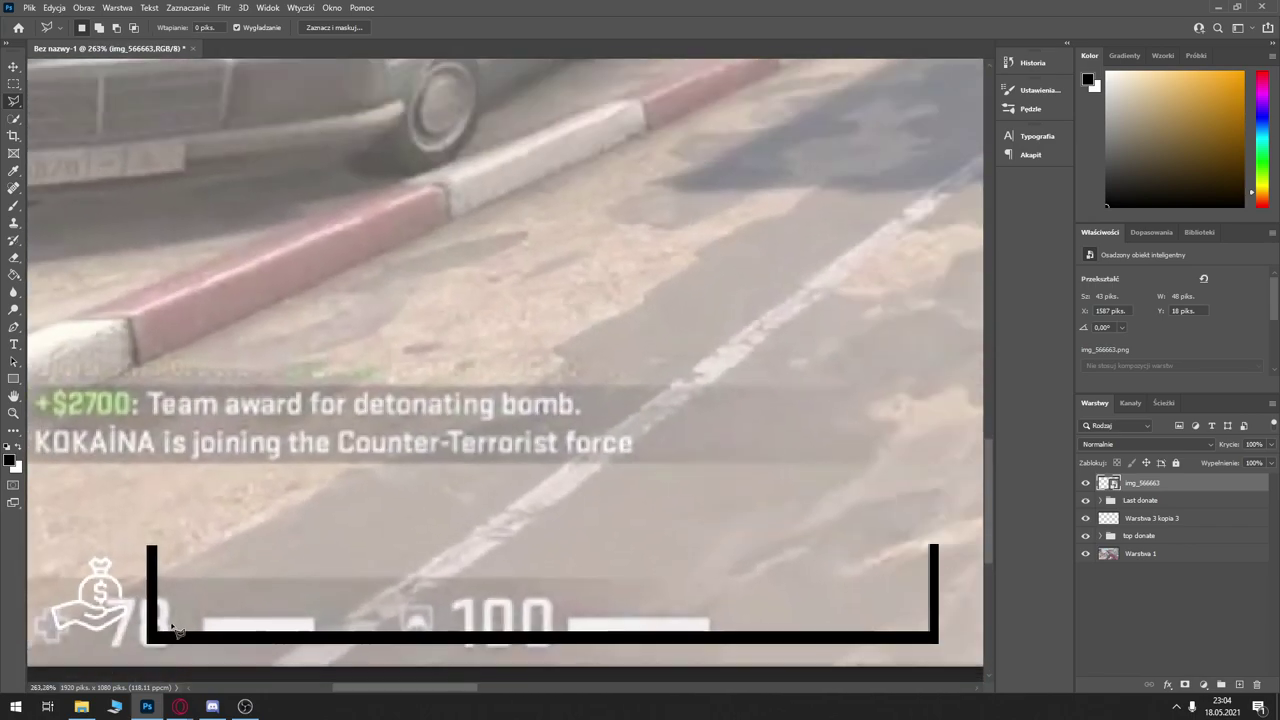
{"action": "scroll", "coordinate": [172, 630], "scroll_direction": "down", "scroll_amount": 5}
{"action": "scroll", "coordinate": [172, 630], "scroll_direction": "down", "scroll_amount": 2}
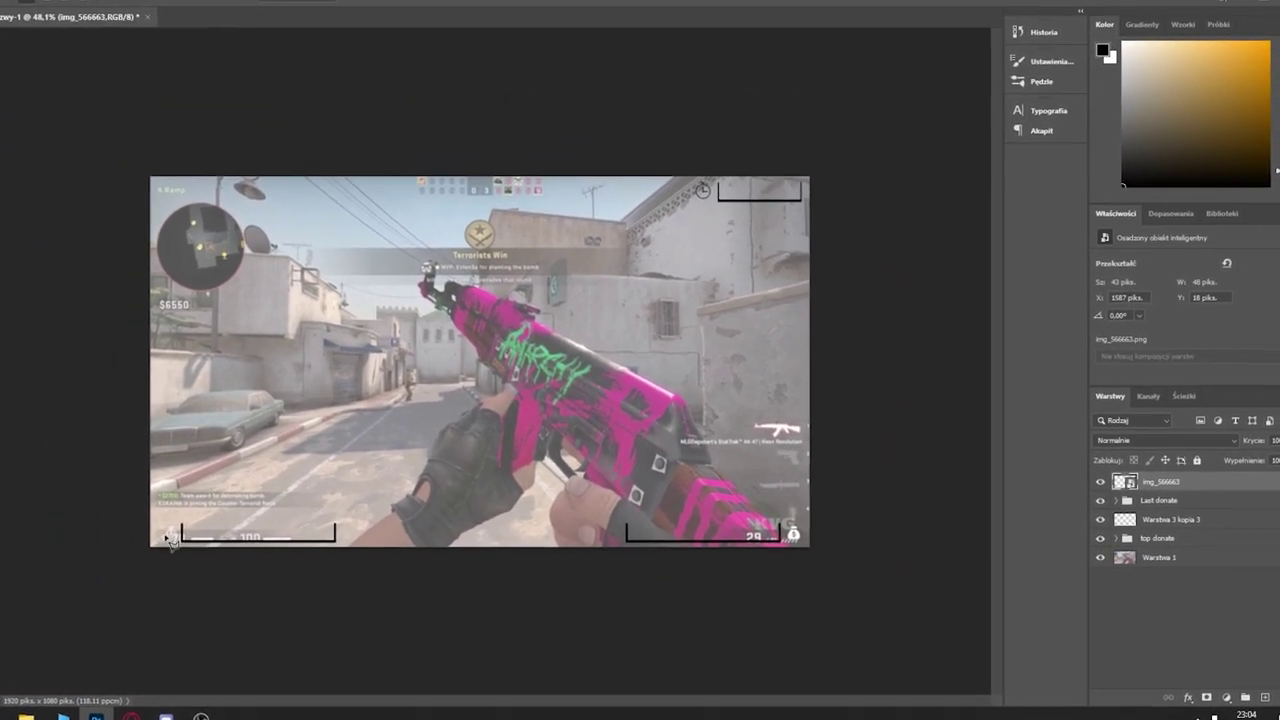
{"action": "scroll", "coordinate": [712, 185], "scroll_direction": "up", "scroll_amount": 2}
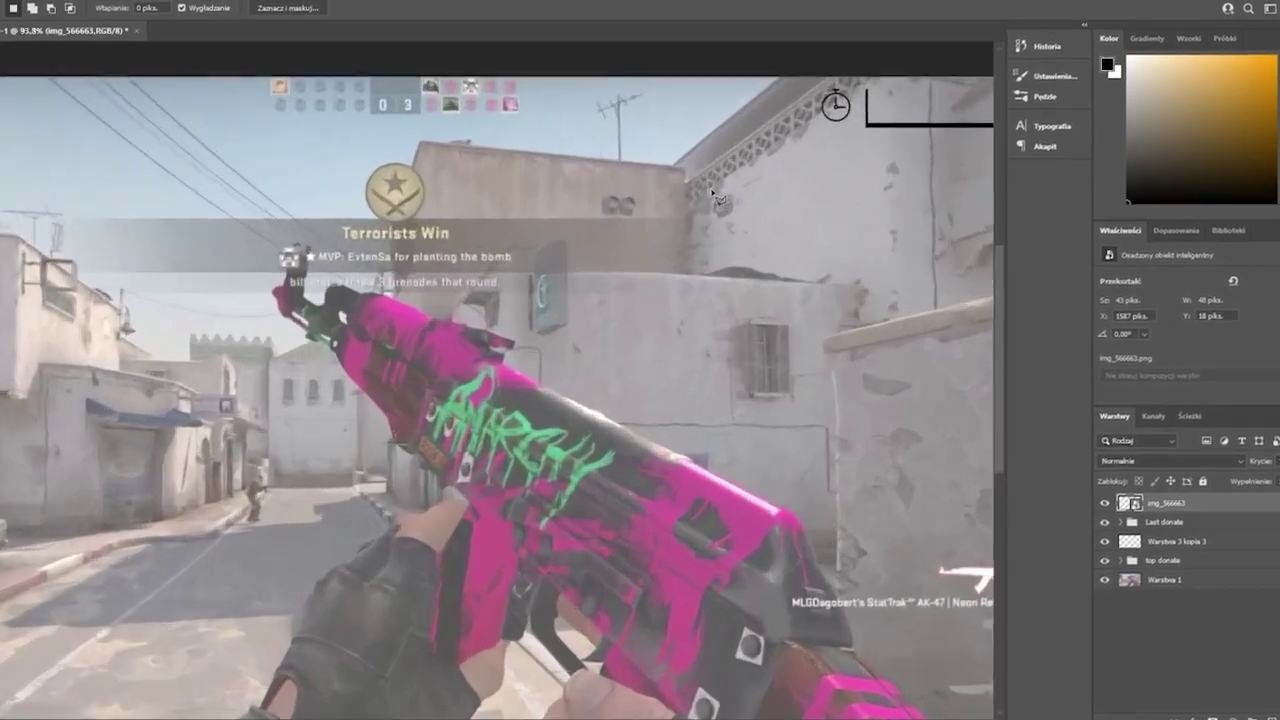
{"action": "scroll", "coordinate": [716, 196], "scroll_direction": "up", "scroll_amount": 2}
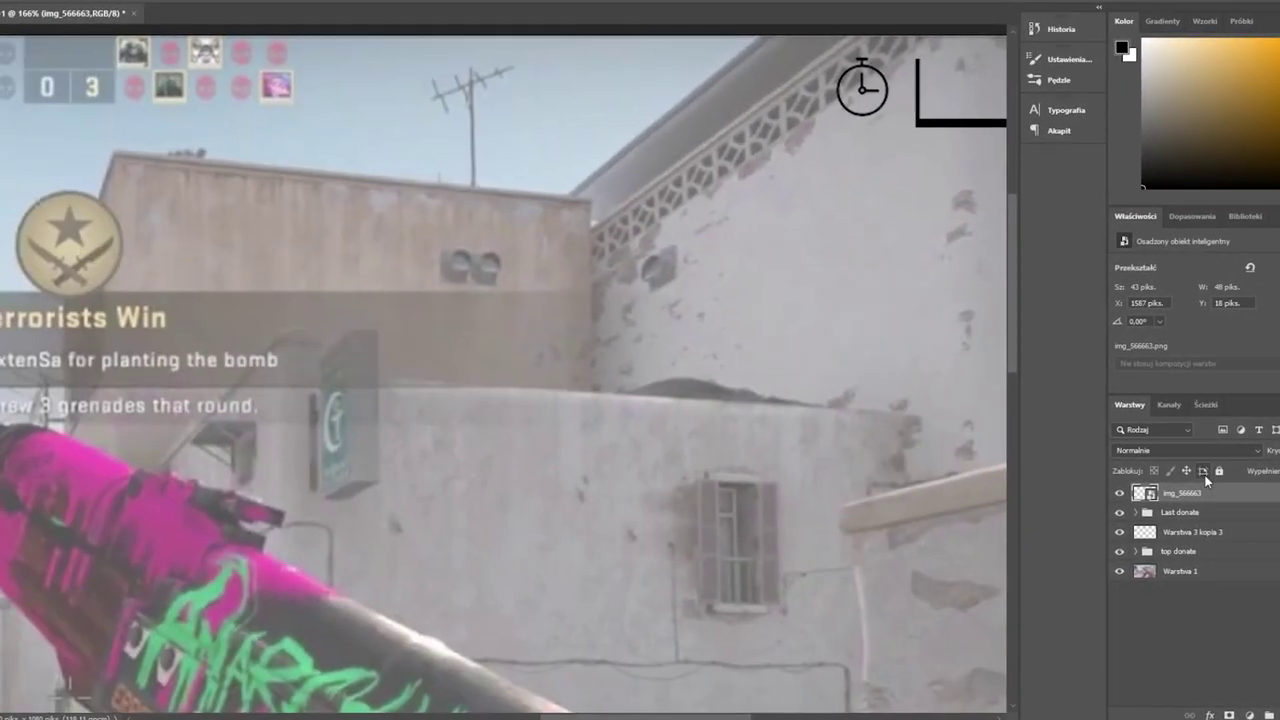
Step: Give img_566663 a Color Overlay and move it below the Last donate group
{"action": "double_click", "coordinate": [1210, 493]}
{"action": "left_click", "coordinate": [743, 266]}
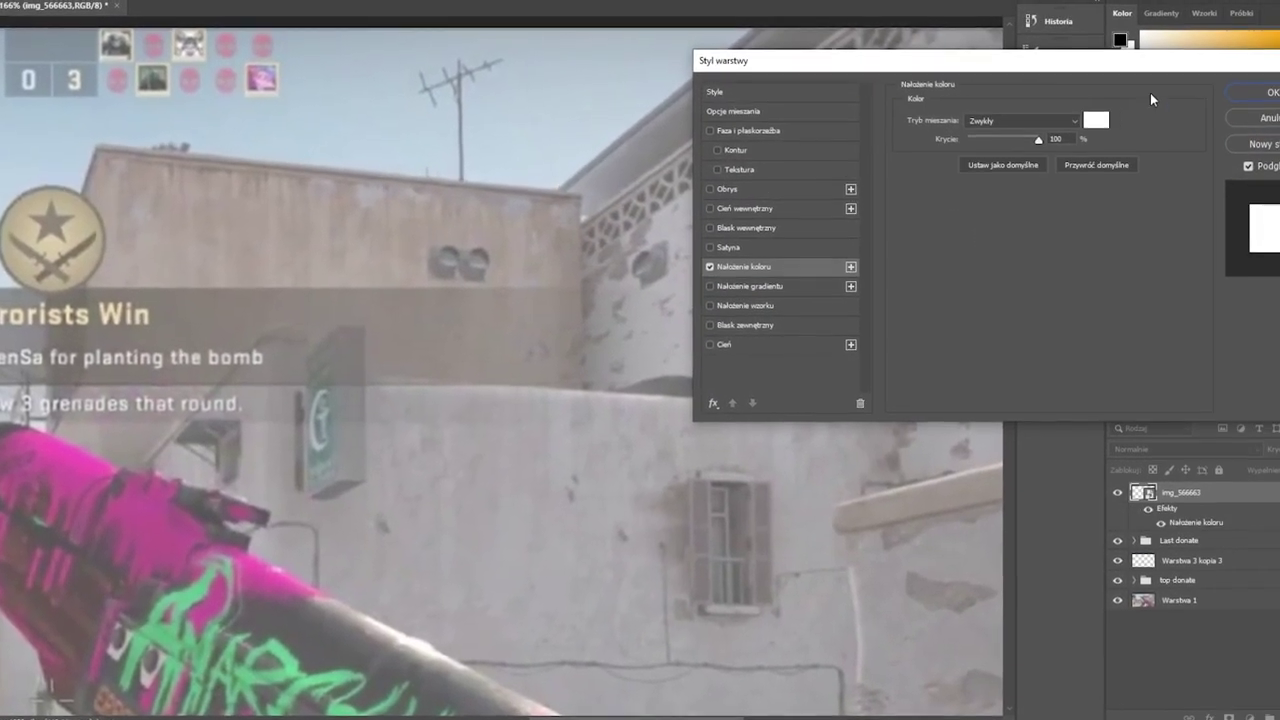
{"action": "left_click", "coordinate": [1270, 92]}
{"action": "key", "text": "ctrl+0"}
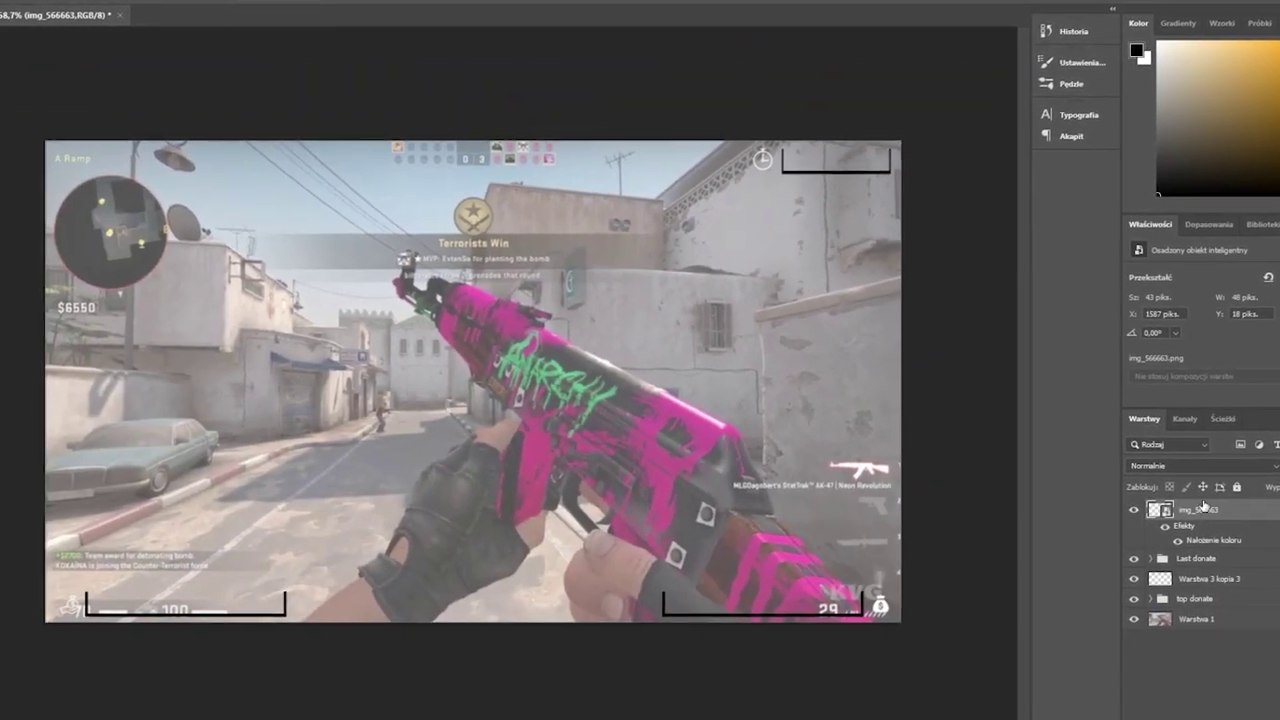
{"action": "left_click_drag", "start_coordinate": [1205, 507], "coordinate": [1218, 580]}
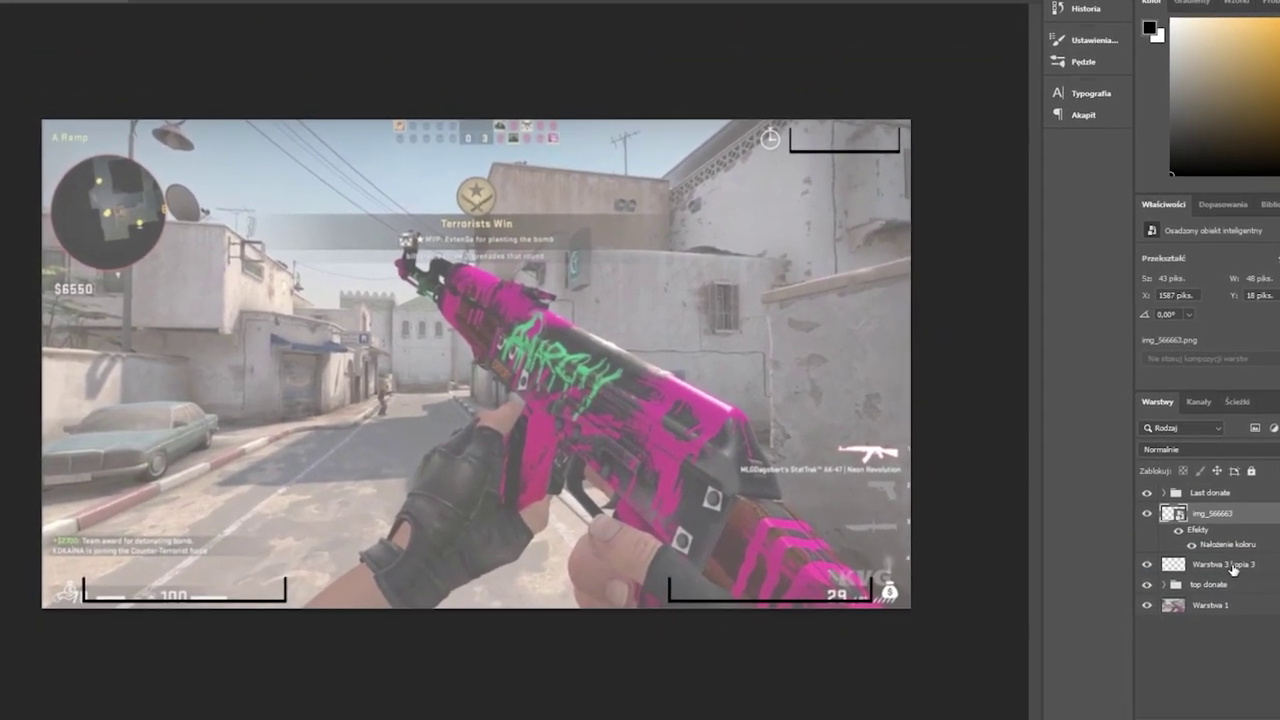
Step: Group the timer icon with Warstwa 3 kopia 3 and name the group 'Czas do końca'
{"action": "left_click", "coordinate": [1233, 566], "text": "shift"}
{"action": "key", "text": "ctrl+g"}
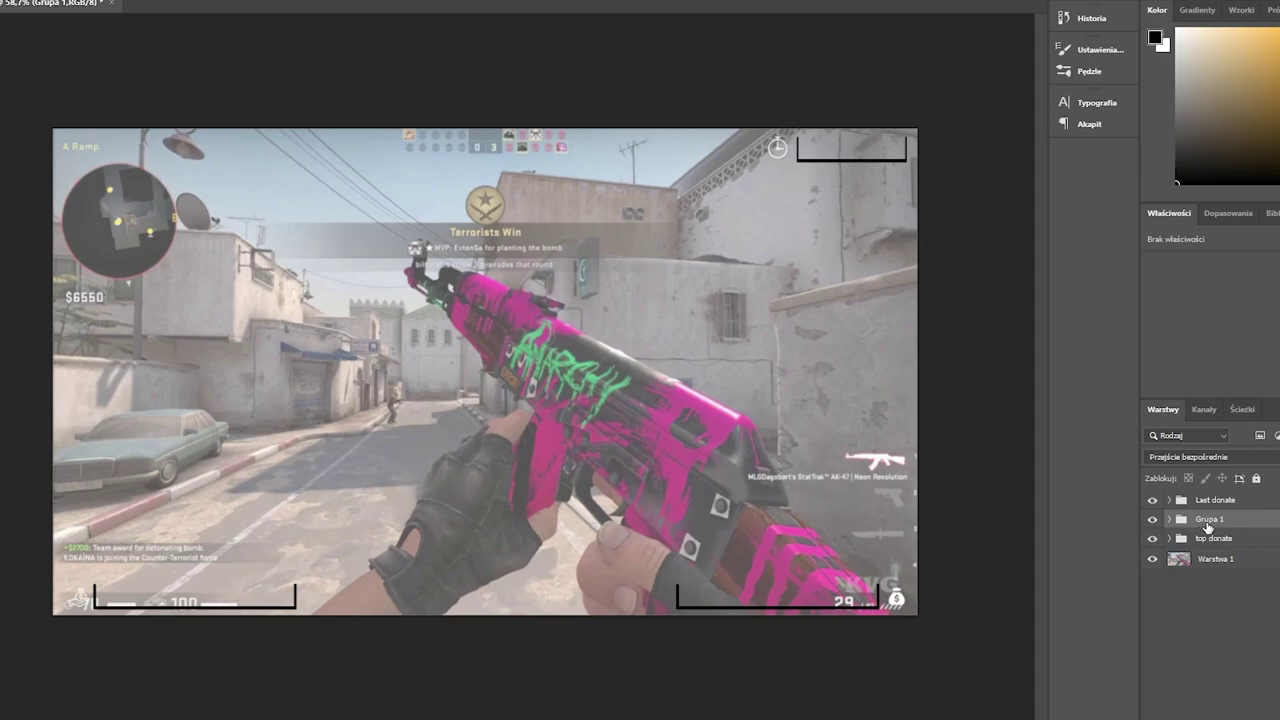
{"action": "double_click", "coordinate": [1208, 520]}
{"action": "type", "text": "Czas do końca"}
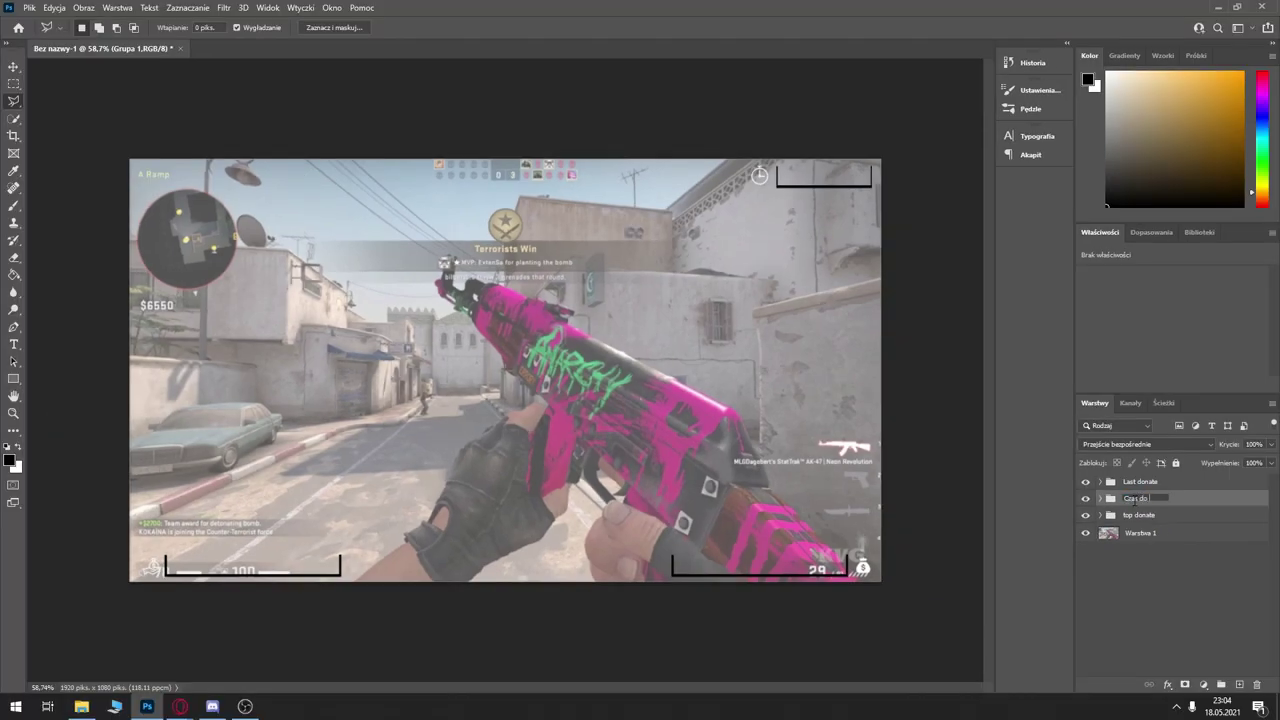
{"action": "left_click", "coordinate": [1004, 371]}
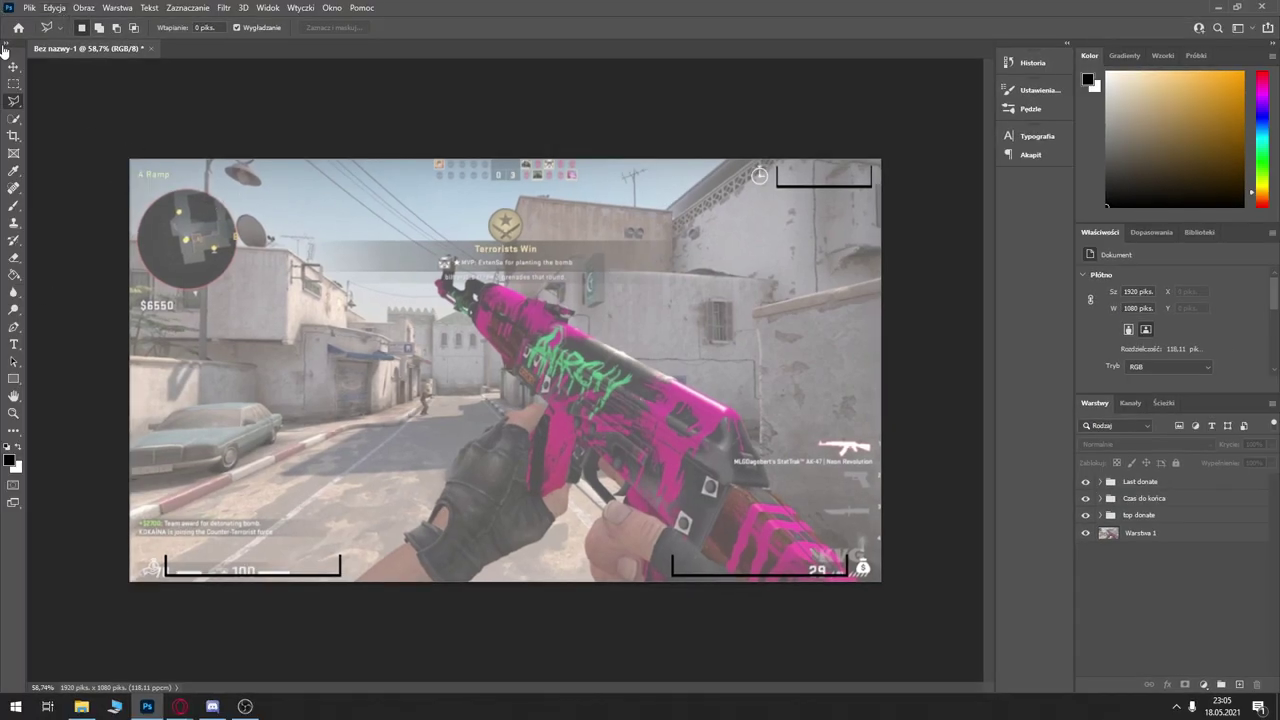
Step: Save the document on this computer as overlayporadnik.psd, then minimize Photoshop
{"action": "left_click", "coordinate": [55, 12]}
{"action": "mouse_move", "coordinate": [28, 8]}
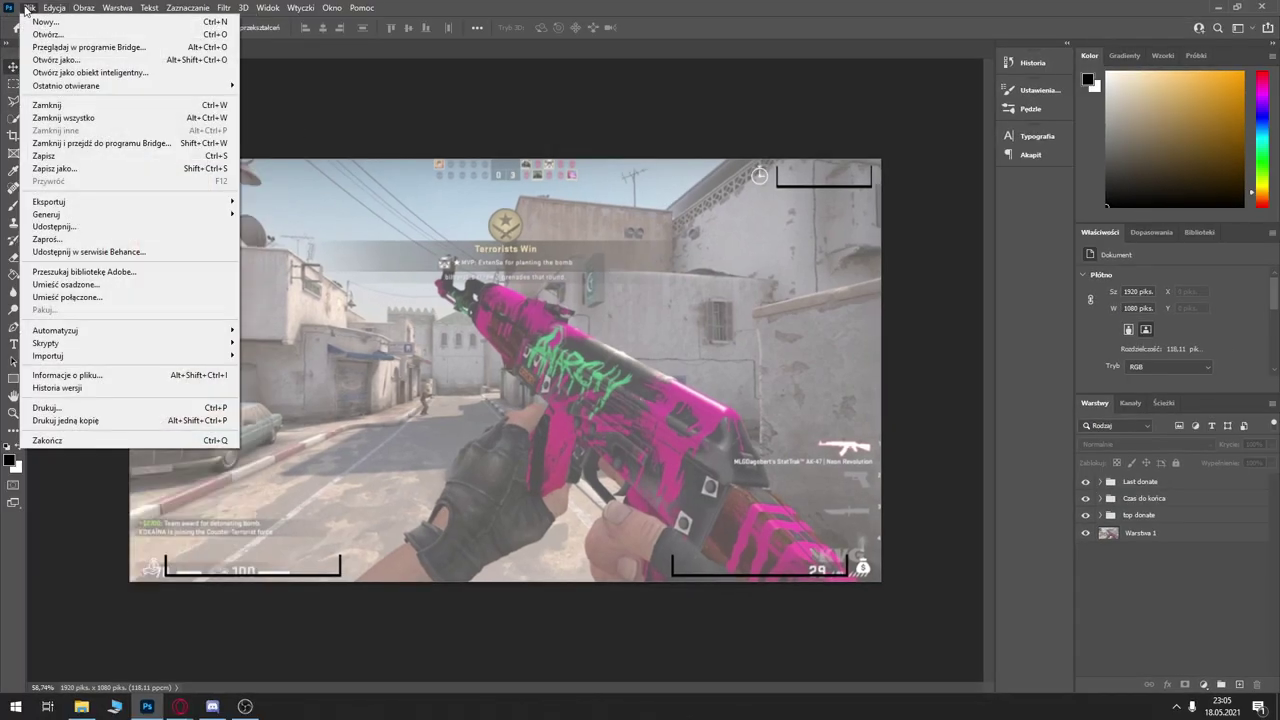
{"action": "left_click", "coordinate": [76, 169]}
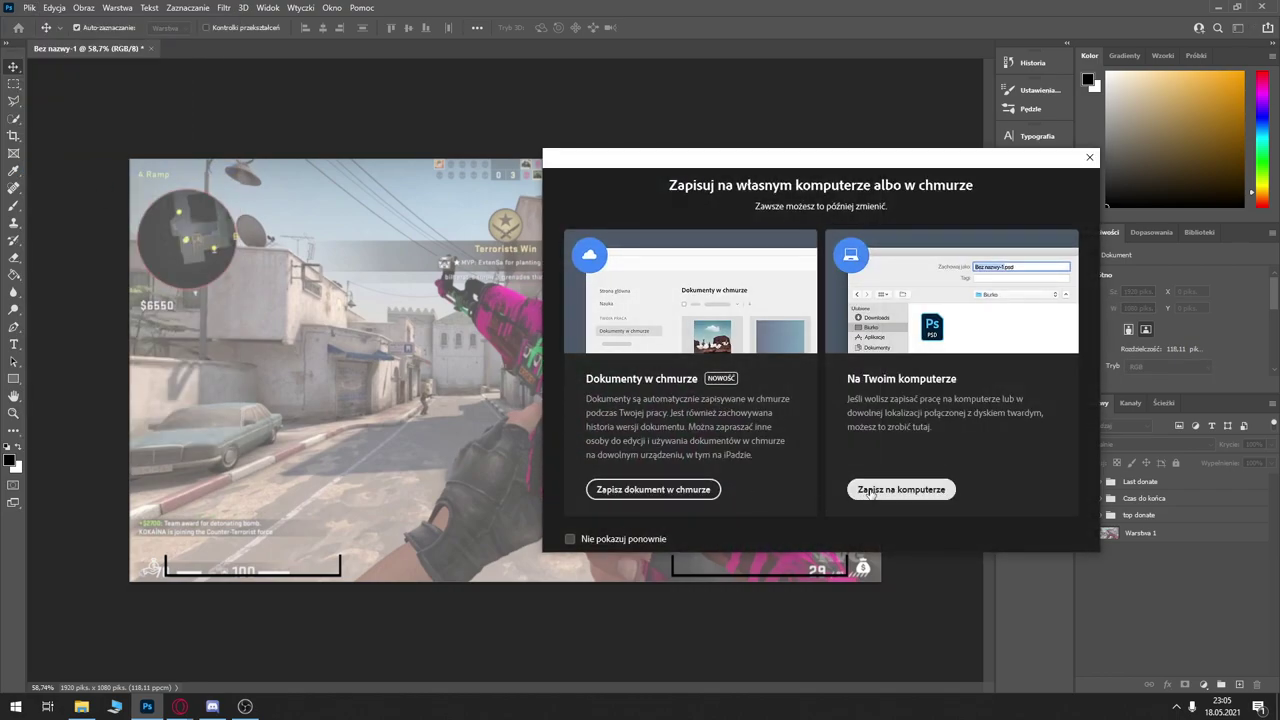
{"action": "left_click", "coordinate": [901, 489]}
{"action": "type", "text": "ov"}
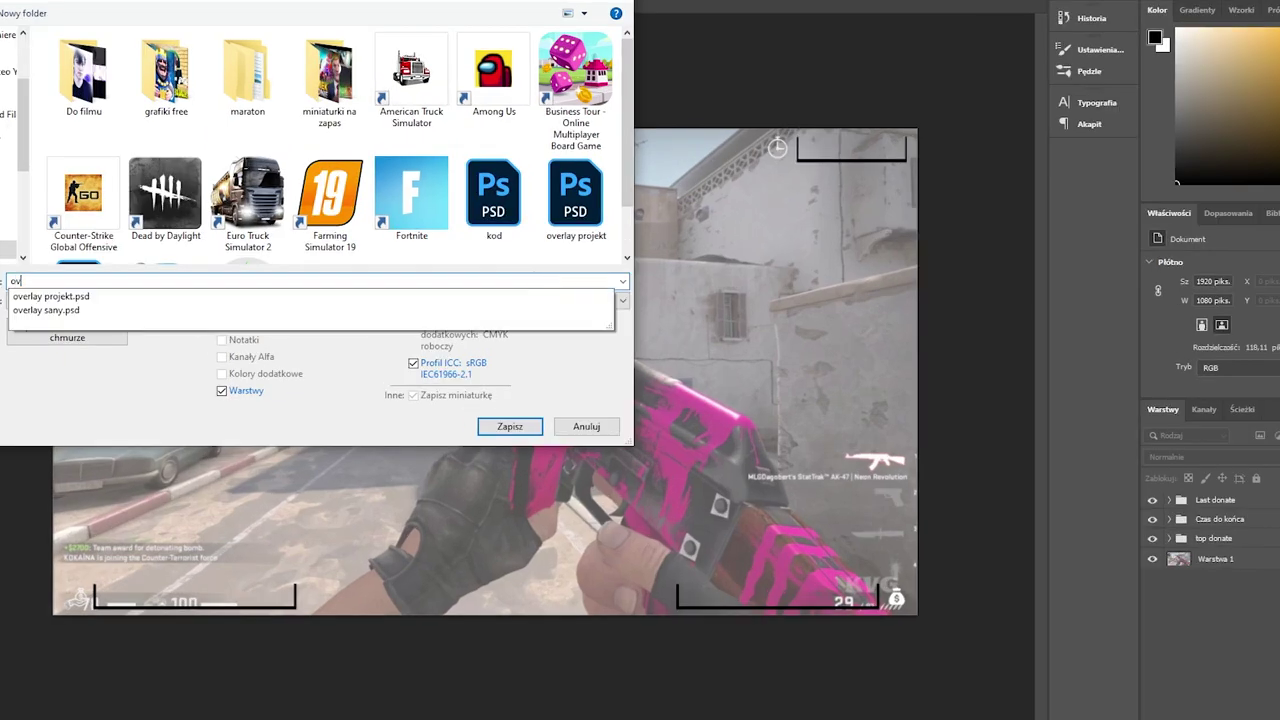
{"action": "type", "text": "erlayporadnik"}
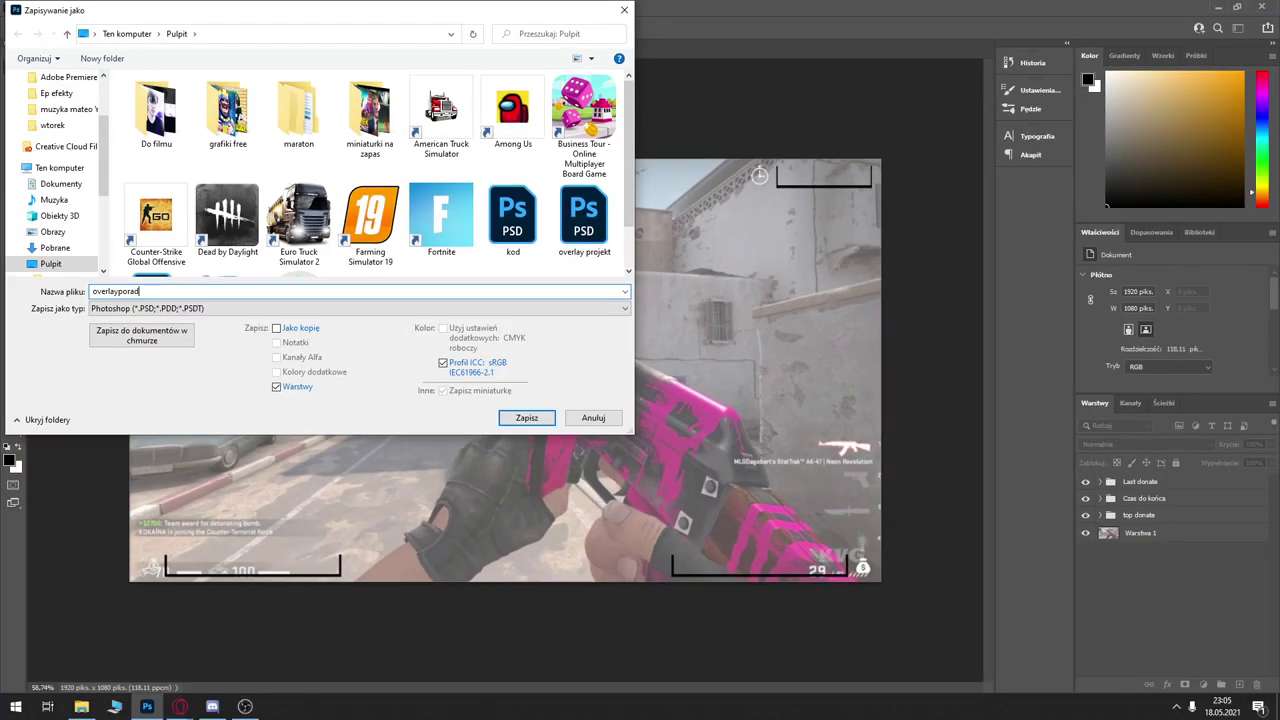
{"action": "left_click", "coordinate": [547, 423]}
{"action": "left_click", "coordinate": [827, 200]}
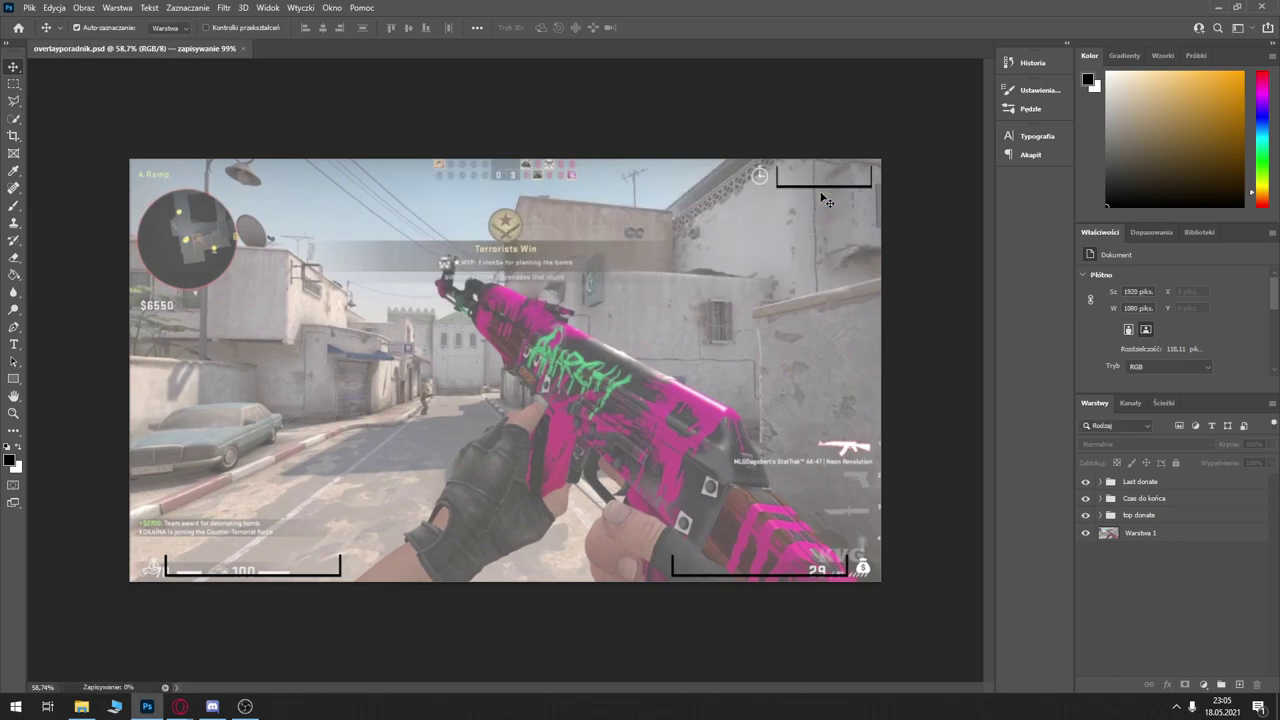
{"action": "left_click", "coordinate": [1217, 7]}
Step: Clear the explorer and browser windows, launch After Effects 2021 and dismiss the Home screen
{"action": "left_click", "coordinate": [935, 137]}
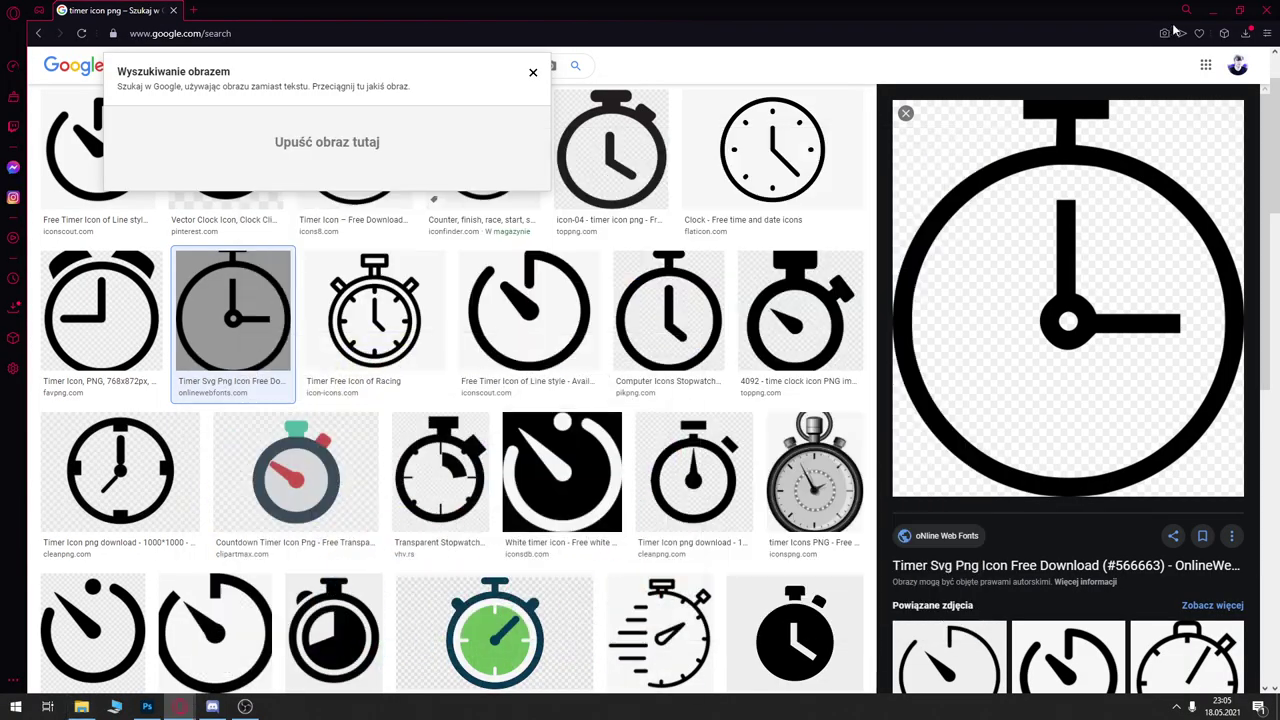
{"action": "left_click", "coordinate": [1212, 10]}
{"action": "double_click", "coordinate": [1157, 85]}
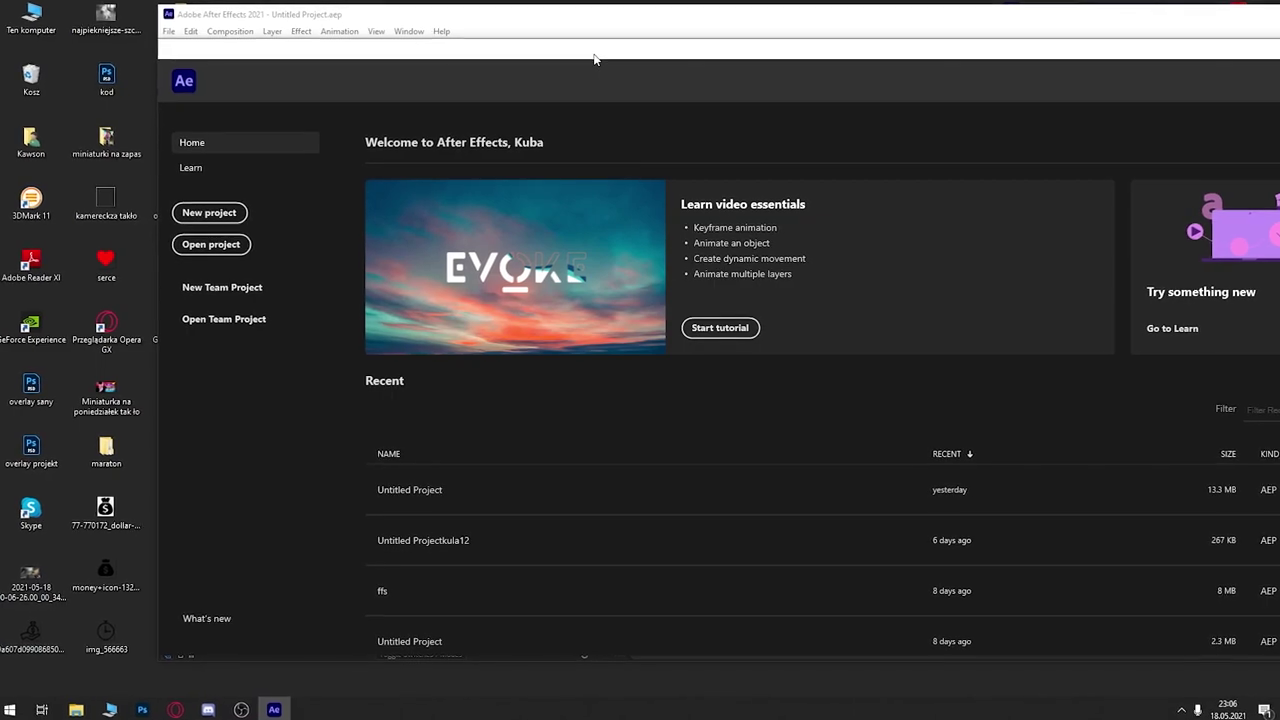
{"action": "left_click", "coordinate": [206, 211]}
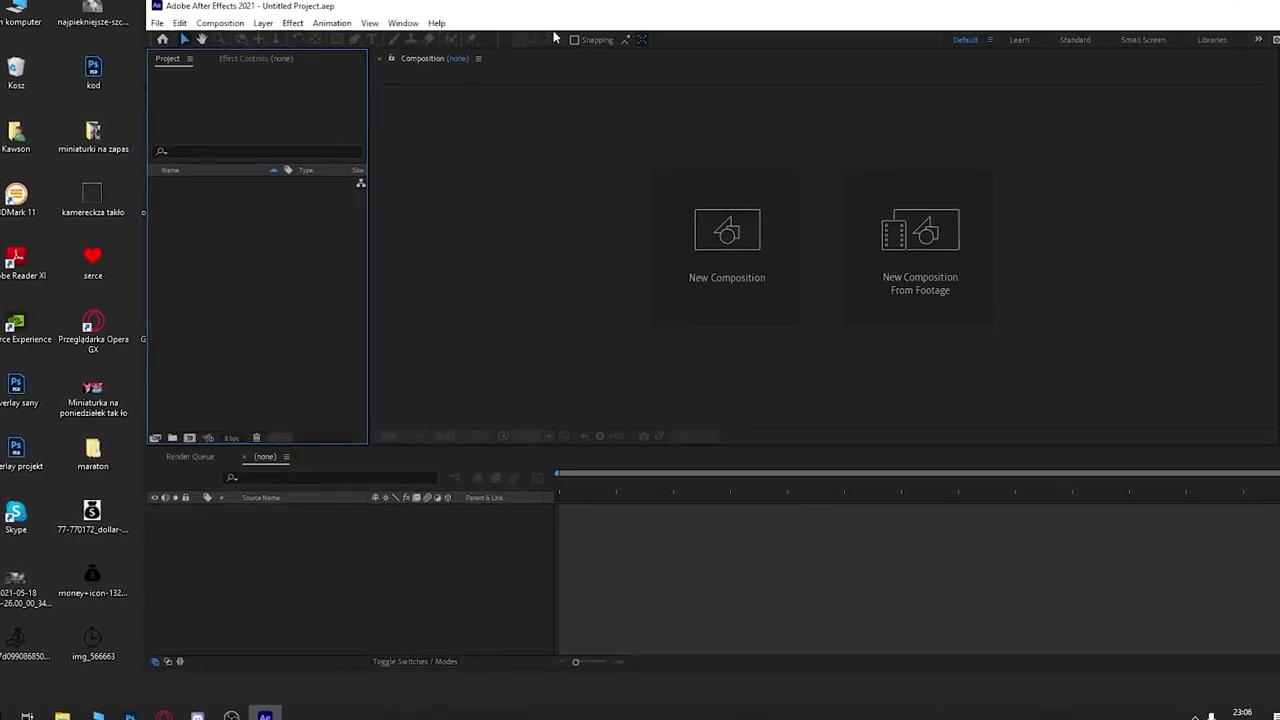
Step: Create a new composition named Overlay with duration 0:00:20:00
{"action": "left_click", "coordinate": [715, 242]}
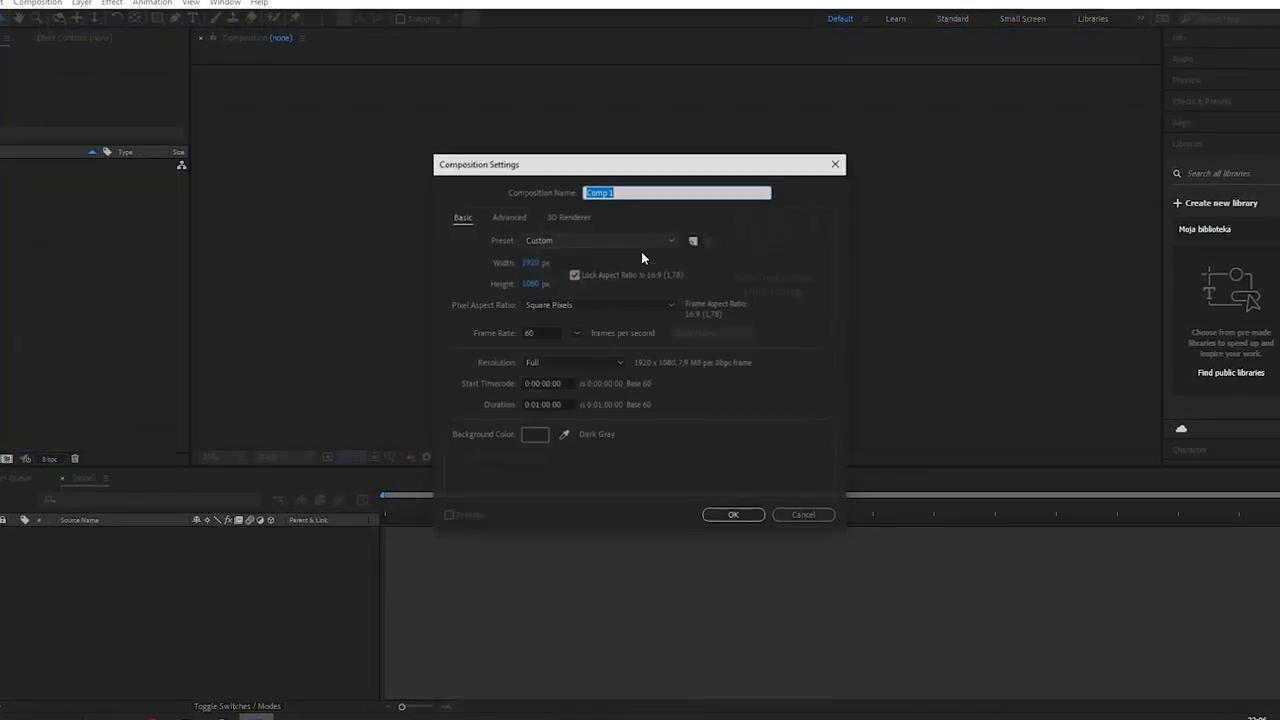
{"action": "left_click", "coordinate": [541, 405]}
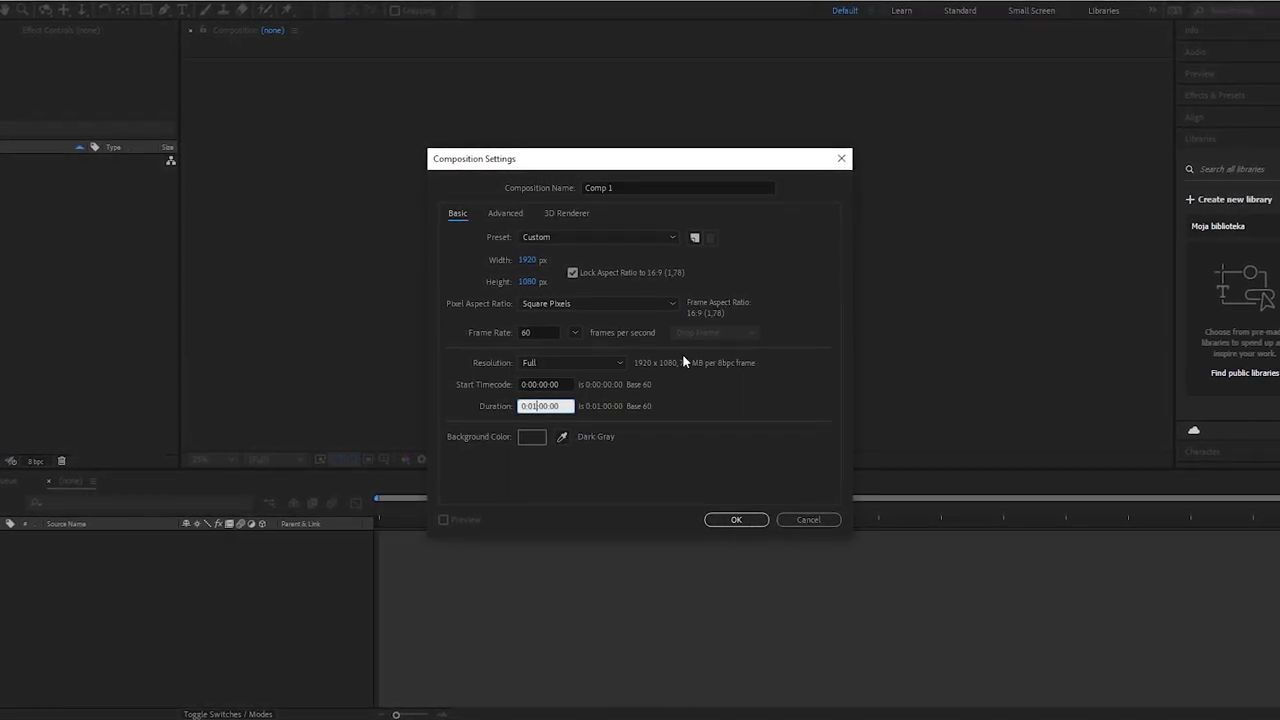
{"action": "type", "text": "0:00:00:00"}
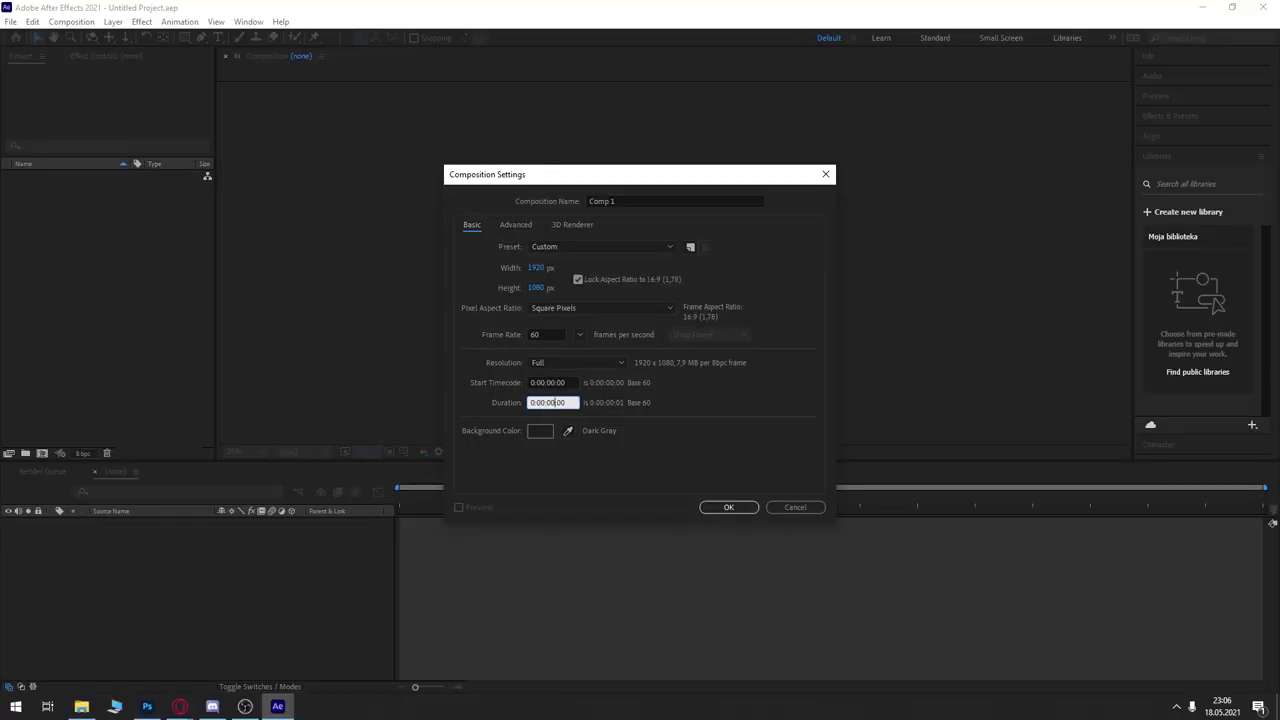
{"action": "type", "text": "20"}
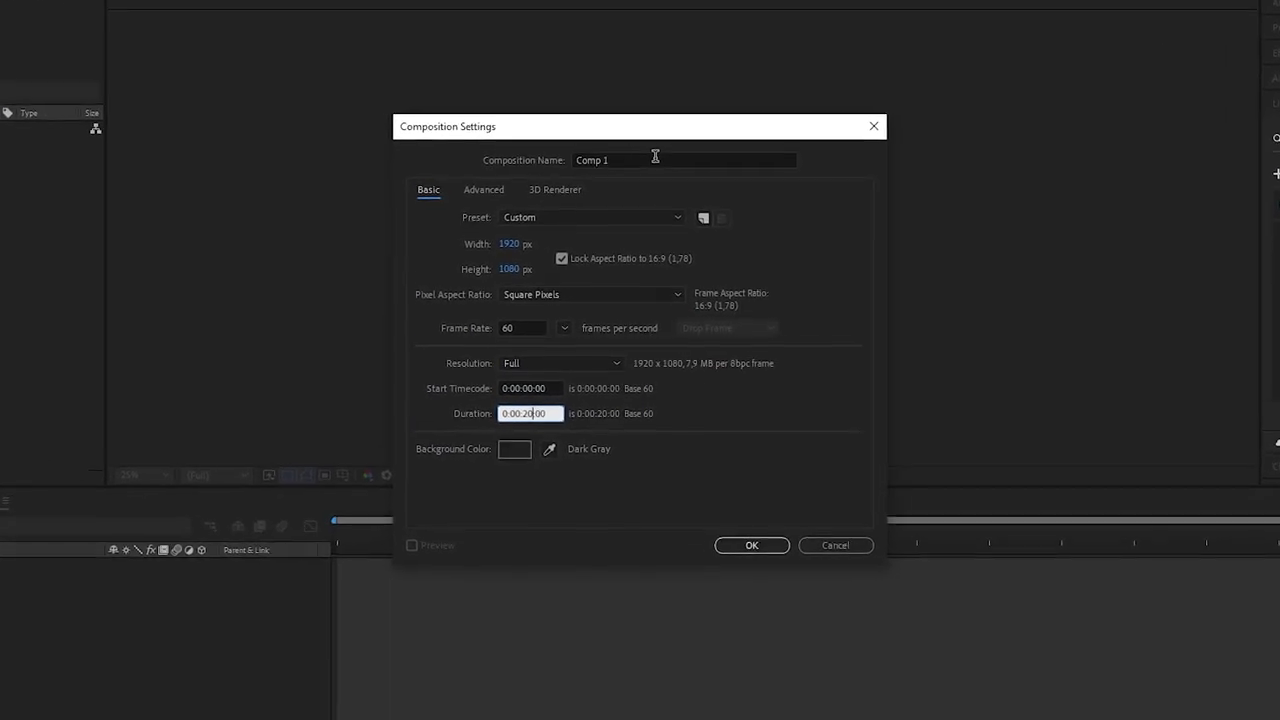
{"action": "left_click", "coordinate": [655, 158]}
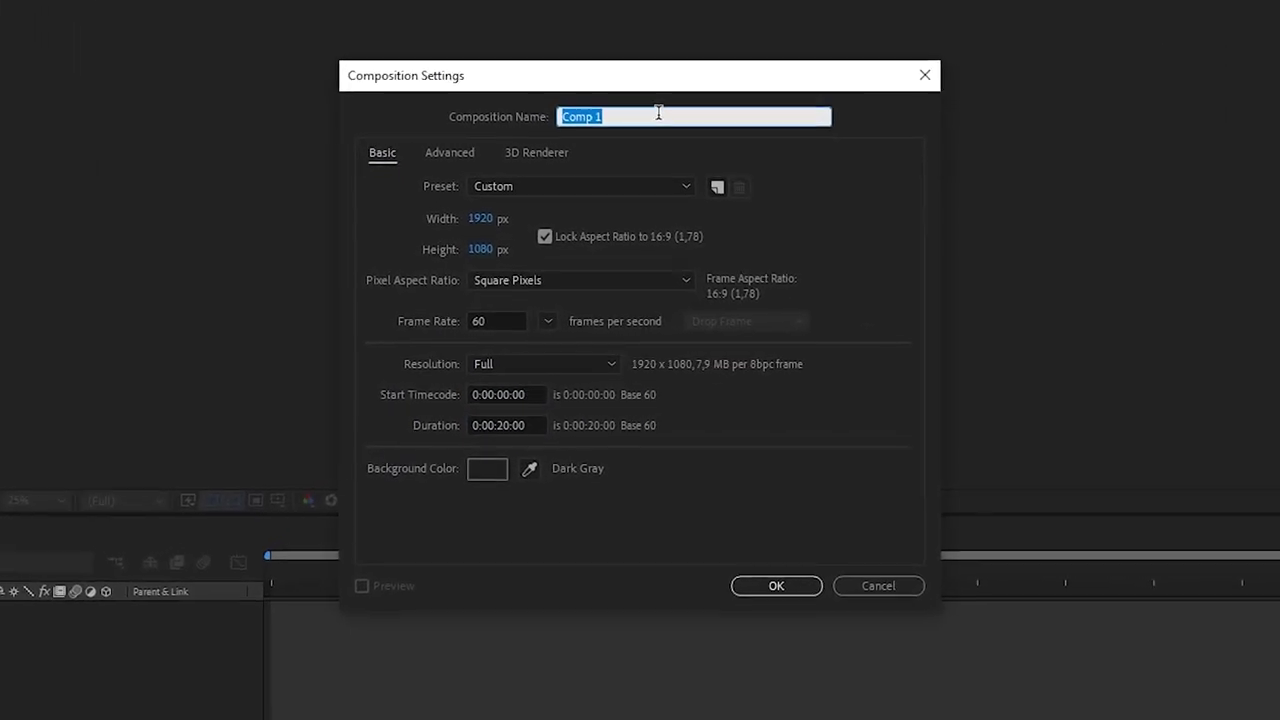
{"action": "type", "text": "Overlay"}
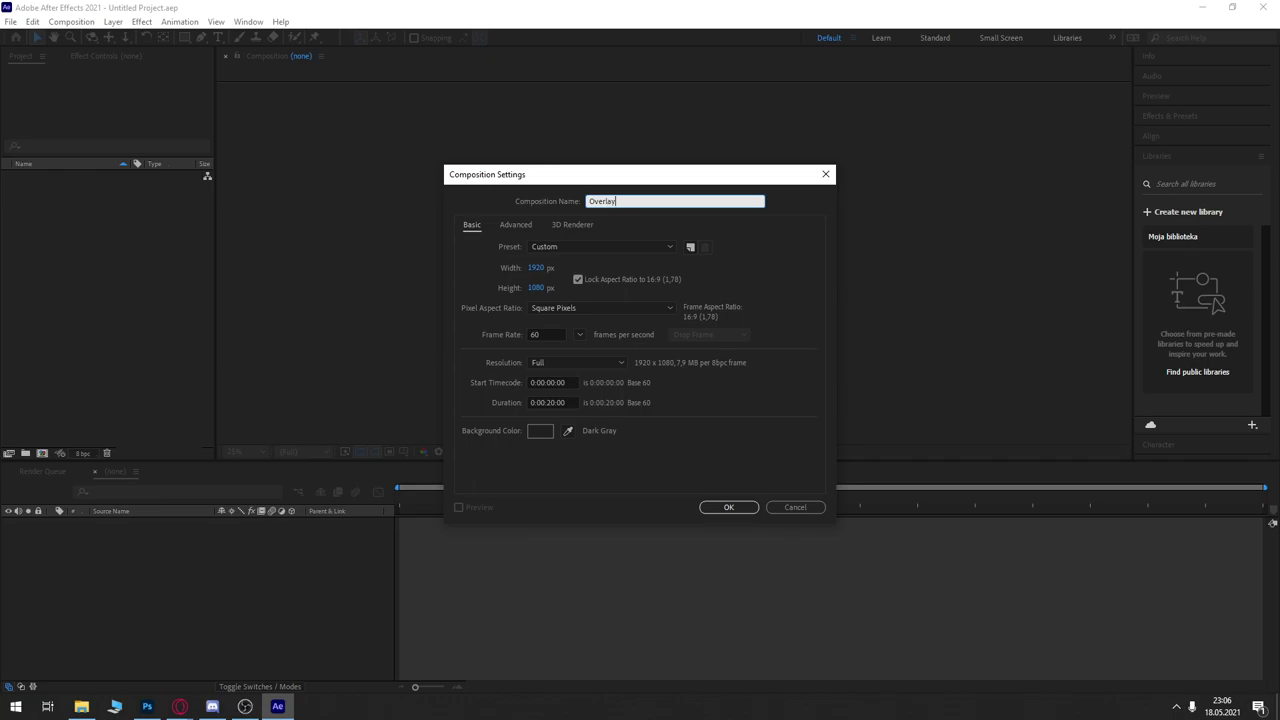
{"action": "left_click", "coordinate": [706, 508]}
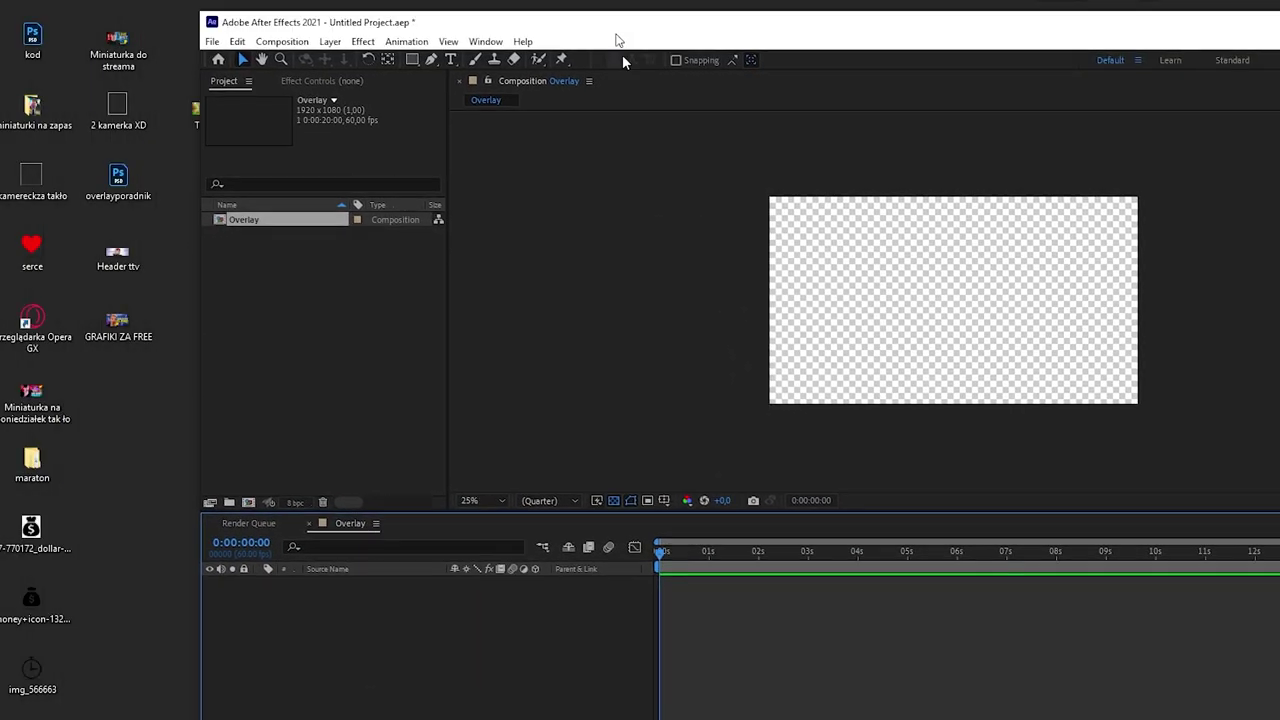
Step: Import overlayporadnik.psd into the Overlay comp as a layered composition
{"action": "mouse_move", "coordinate": [616, 36]}
{"action": "left_mouse_down"}
{"action": "mouse_move", "coordinate": [741, 128]}
{"action": "mouse_move", "coordinate": [529, 6]}
{"action": "left_mouse_up"}
{"action": "left_click_drag", "start_coordinate": [89, 183], "coordinate": [208, 271]}
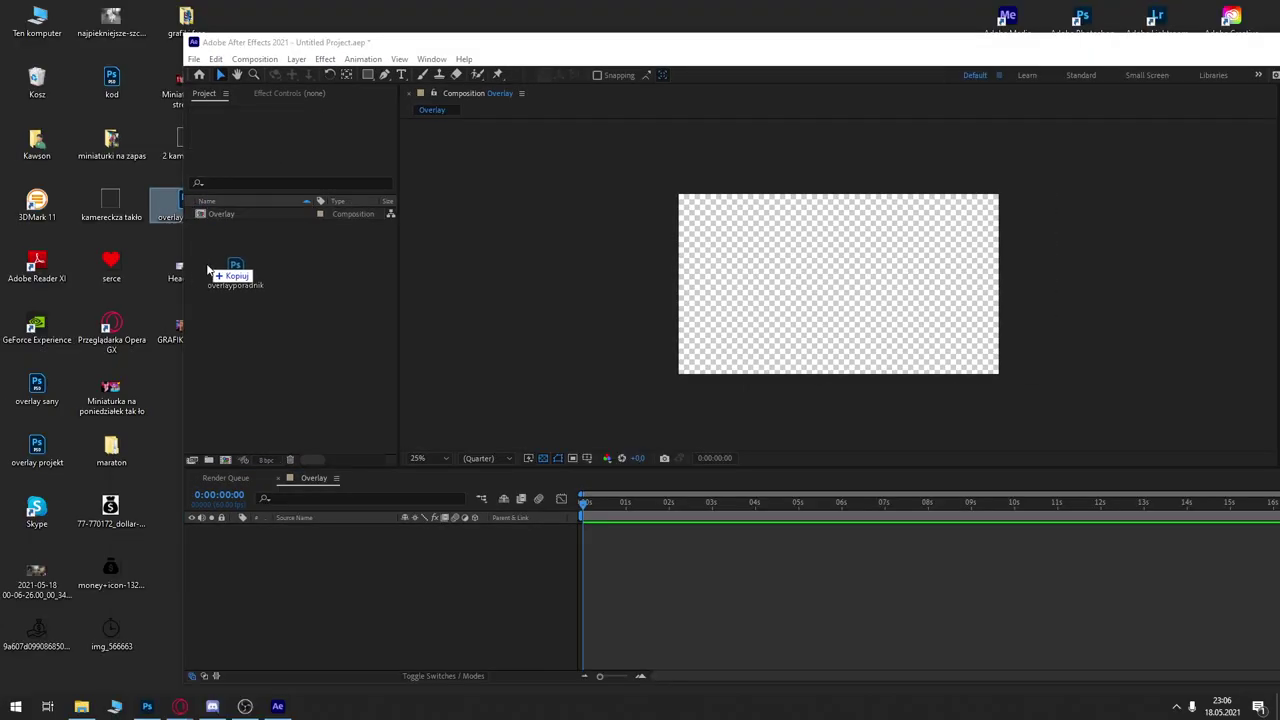
{"action": "left_click_drag", "start_coordinate": [276, 560], "coordinate": [375, 585]}
{"action": "left_click_drag", "start_coordinate": [297, 578], "coordinate": [330, 564]}
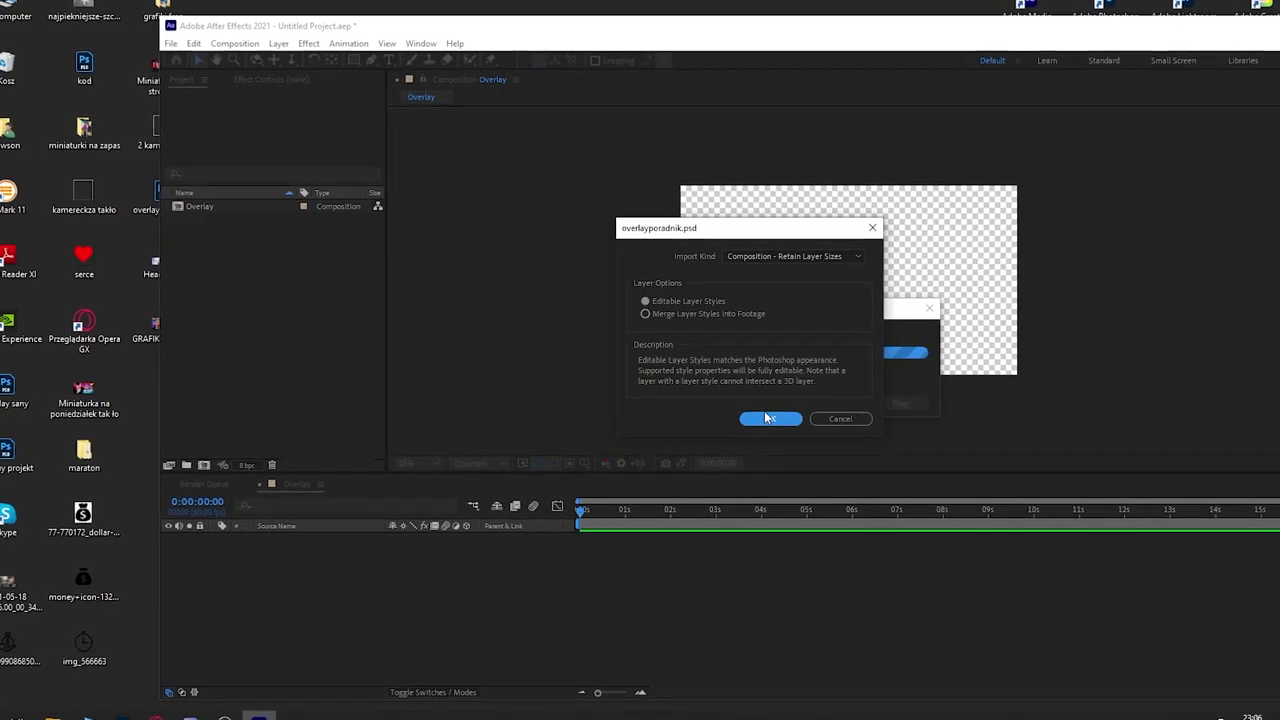
{"action": "left_click", "coordinate": [768, 418]}
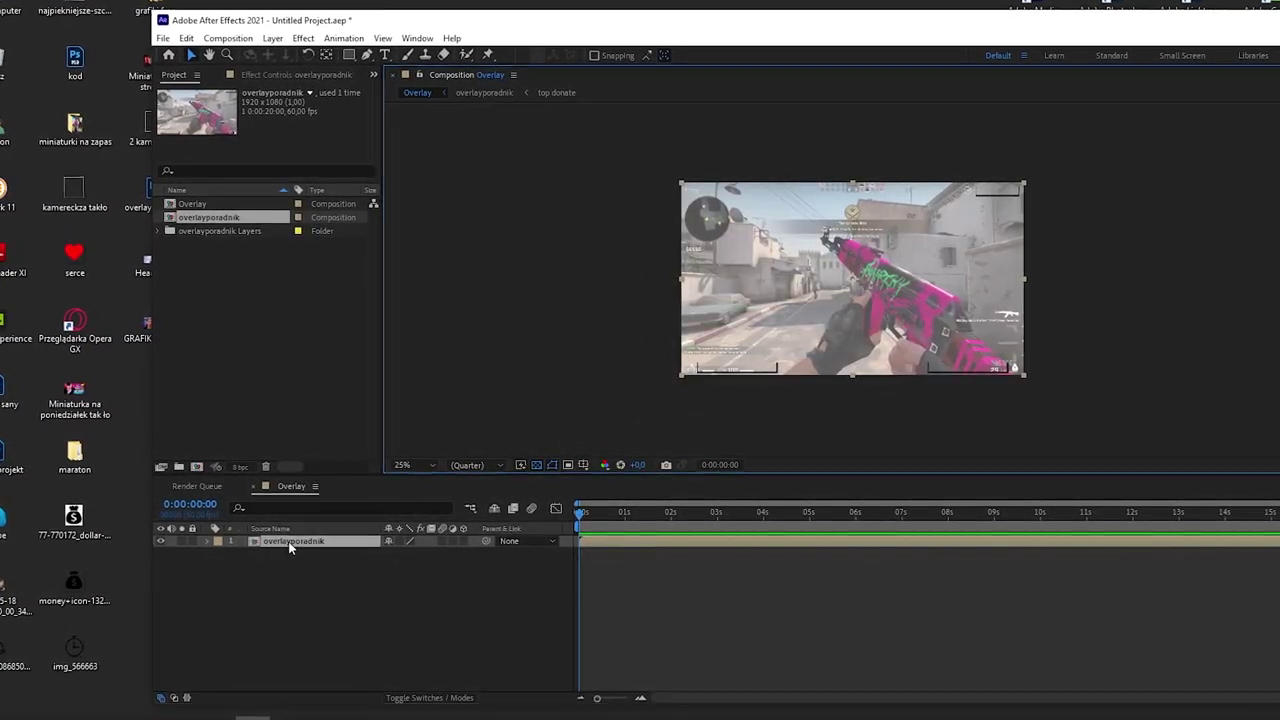
Step: Open the overlayporadnik comp and the Last donate precomp to inspect their layers
{"action": "double_click", "coordinate": [288, 541]}
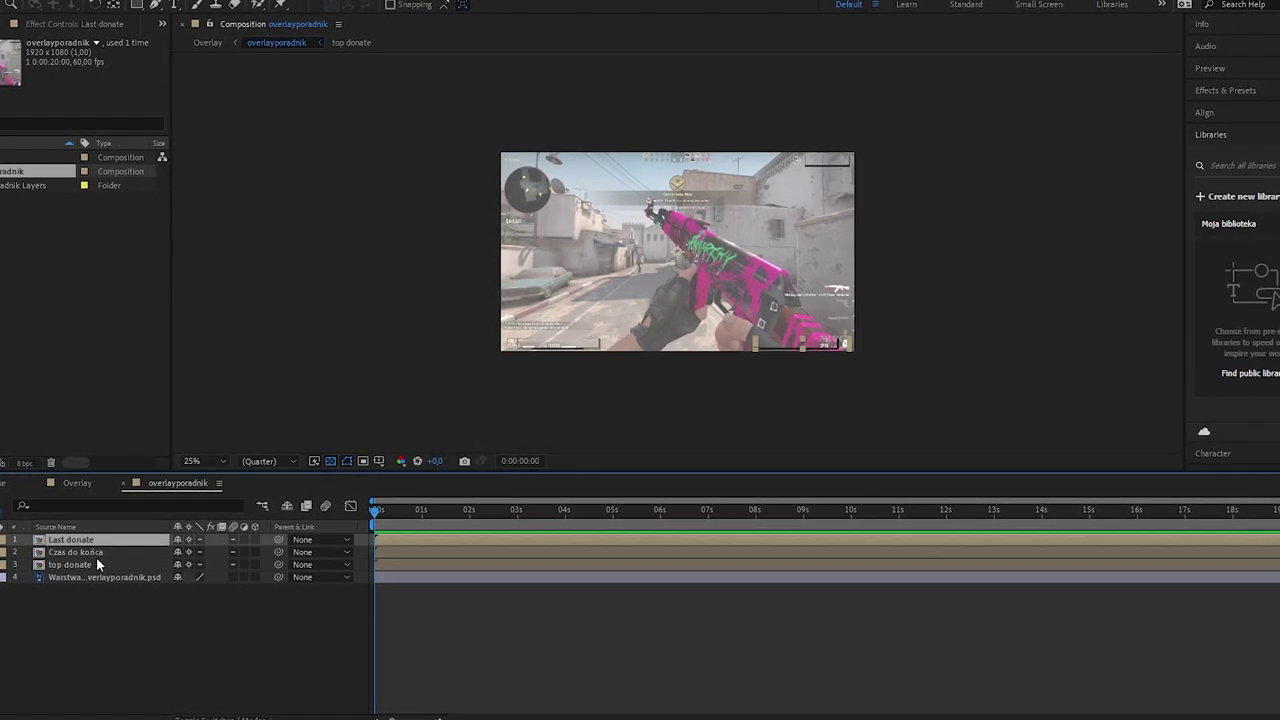
{"action": "left_click", "coordinate": [100, 577]}
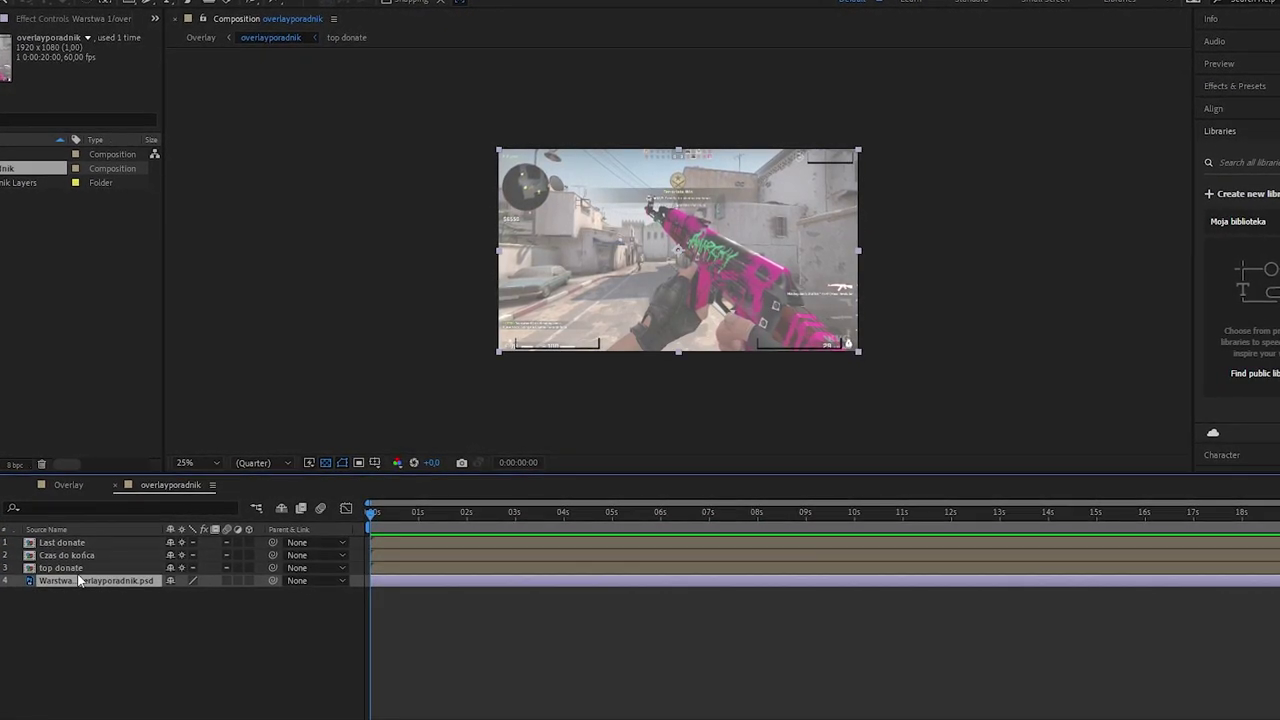
{"action": "double_click", "coordinate": [62, 542]}
{"action": "left_click", "coordinate": [70, 560]}
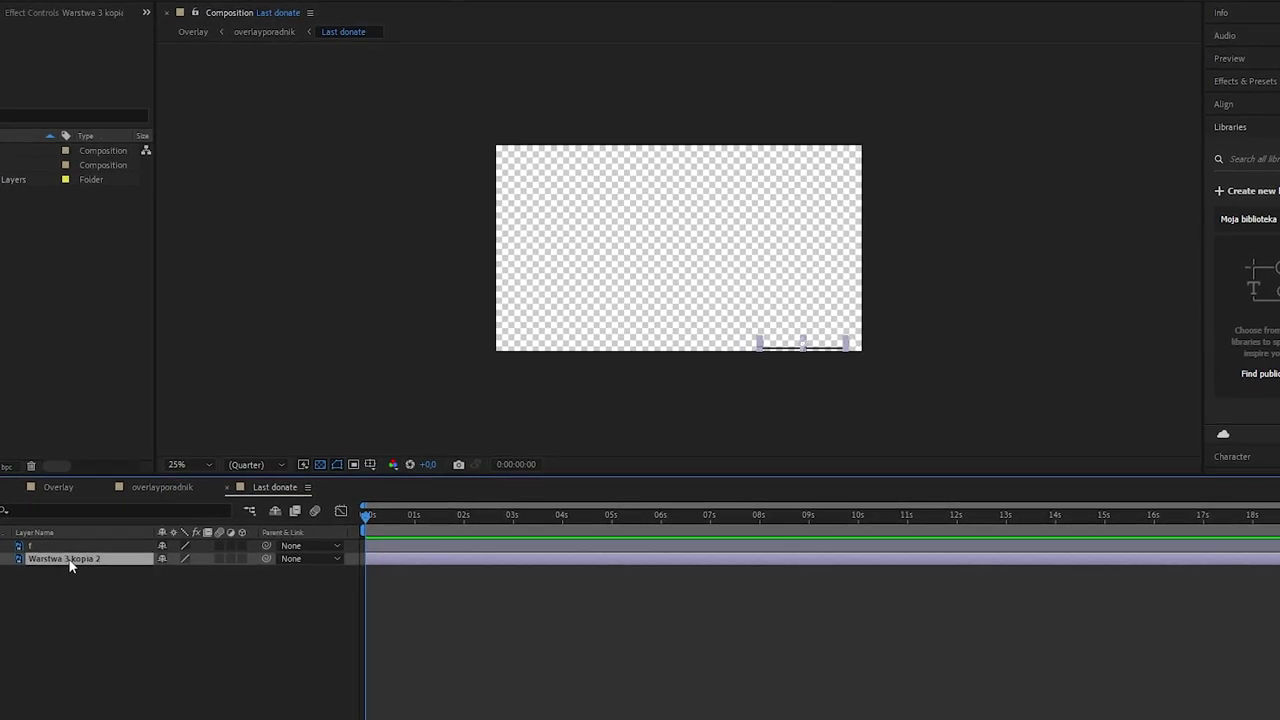
{"action": "left_click", "coordinate": [68, 548]}
{"action": "left_click", "coordinate": [321, 464]}
{"action": "left_click", "coordinate": [321, 464]}
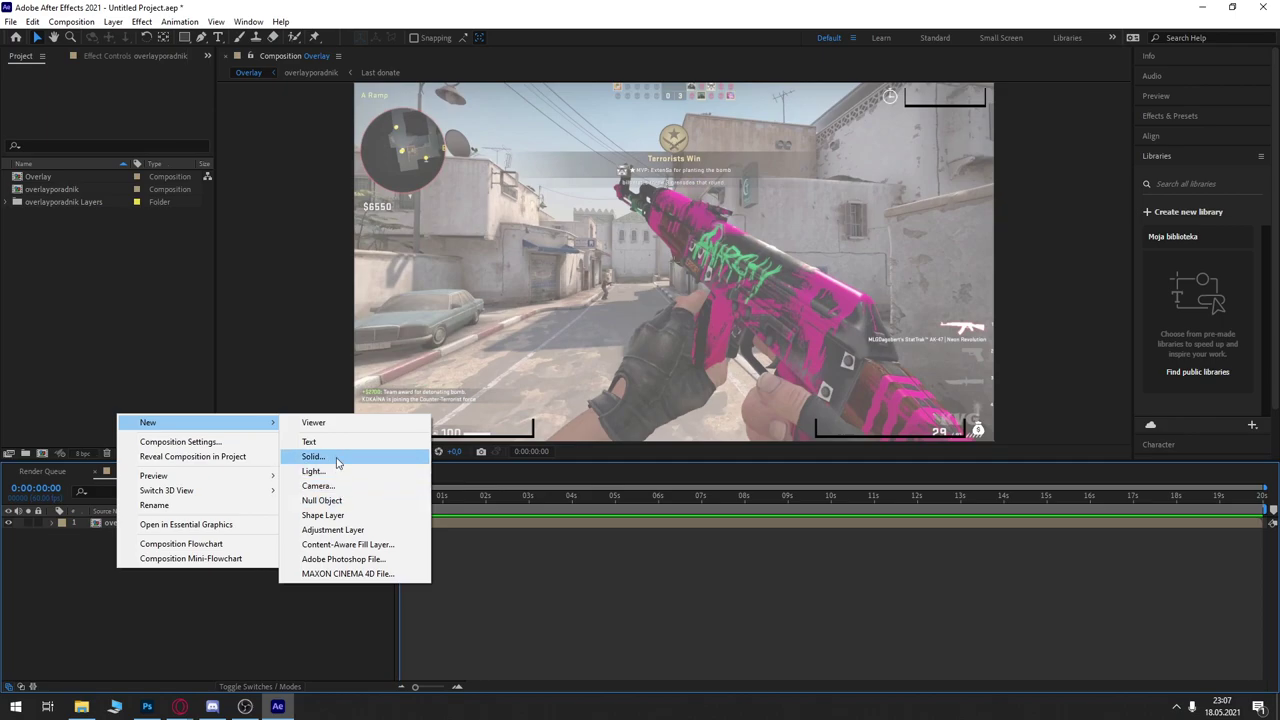
Step: Add a new solid layer, Red Solid 1, and hide it
{"action": "left_click", "coordinate": [337, 462]}
{"action": "left_click", "coordinate": [677, 473]}
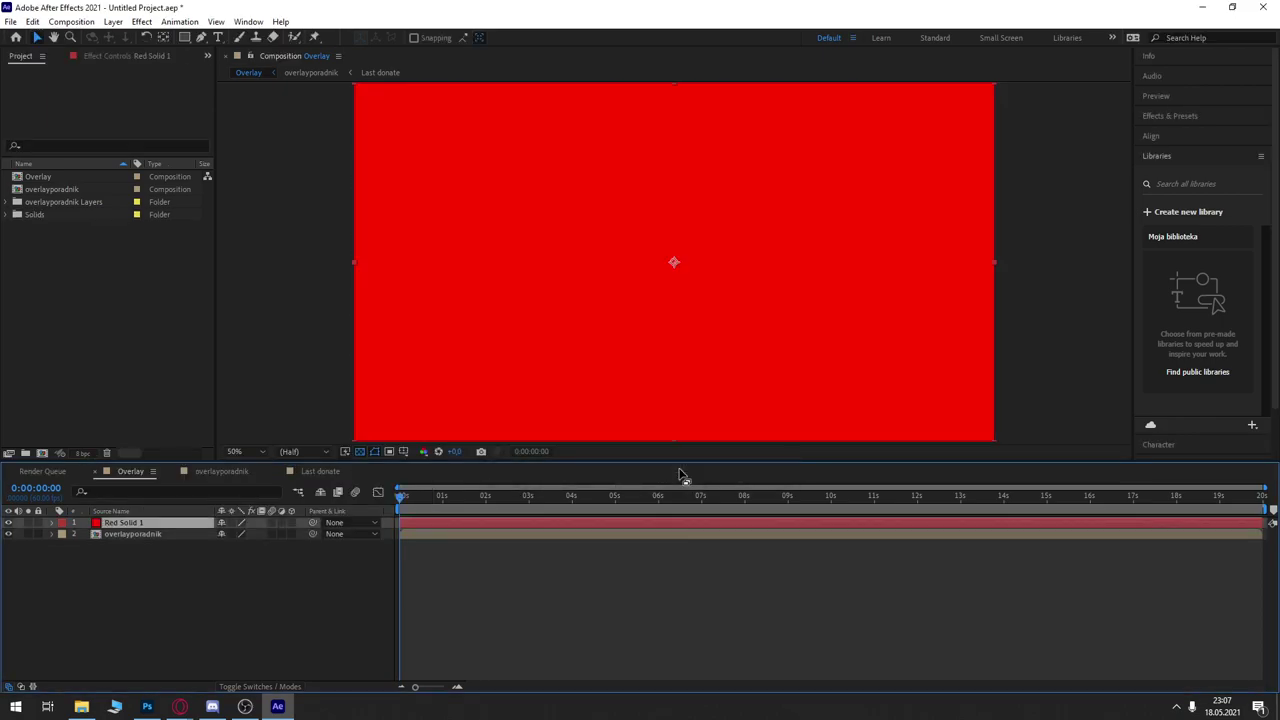
{"action": "left_click", "coordinate": [8, 523]}
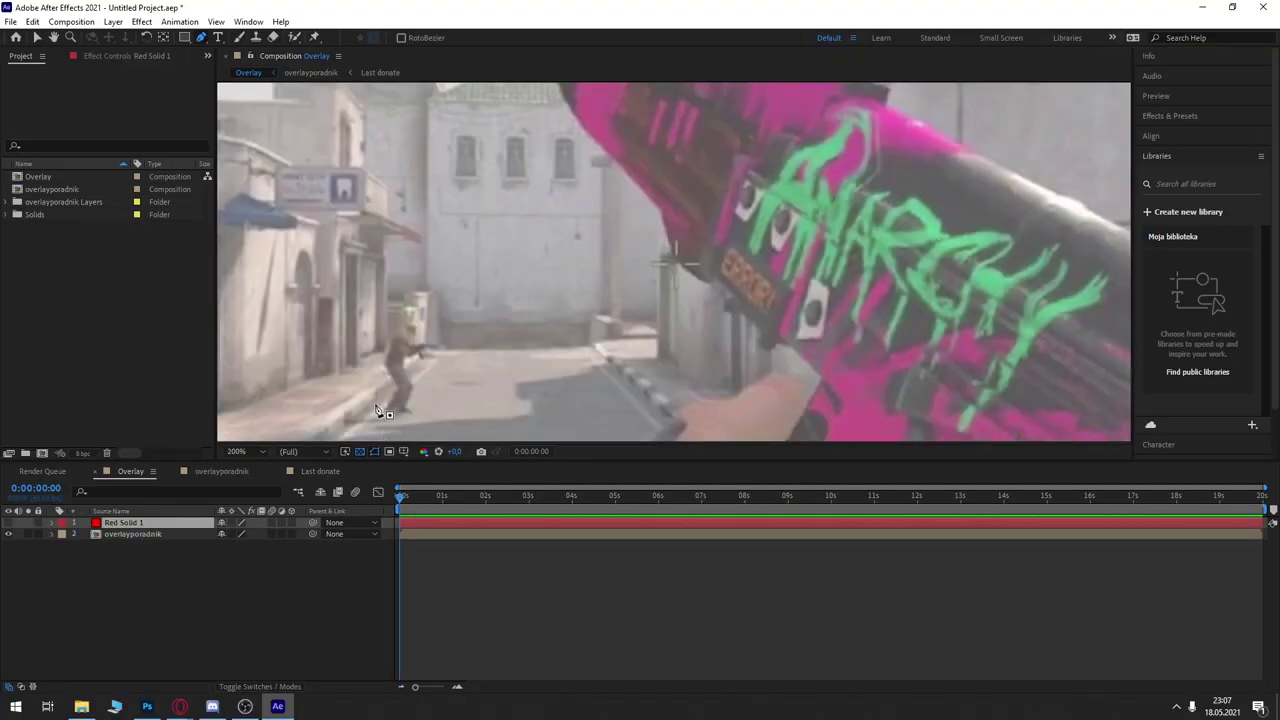
Step: Trace a mask path on Red Solid 1 along the bottom-left HUD bracket
{"action": "scroll", "coordinate": [375, 438], "scroll_direction": "up", "scroll_amount": 2}
{"action": "scroll", "coordinate": [380, 438], "scroll_direction": "down", "scroll_amount": 2}
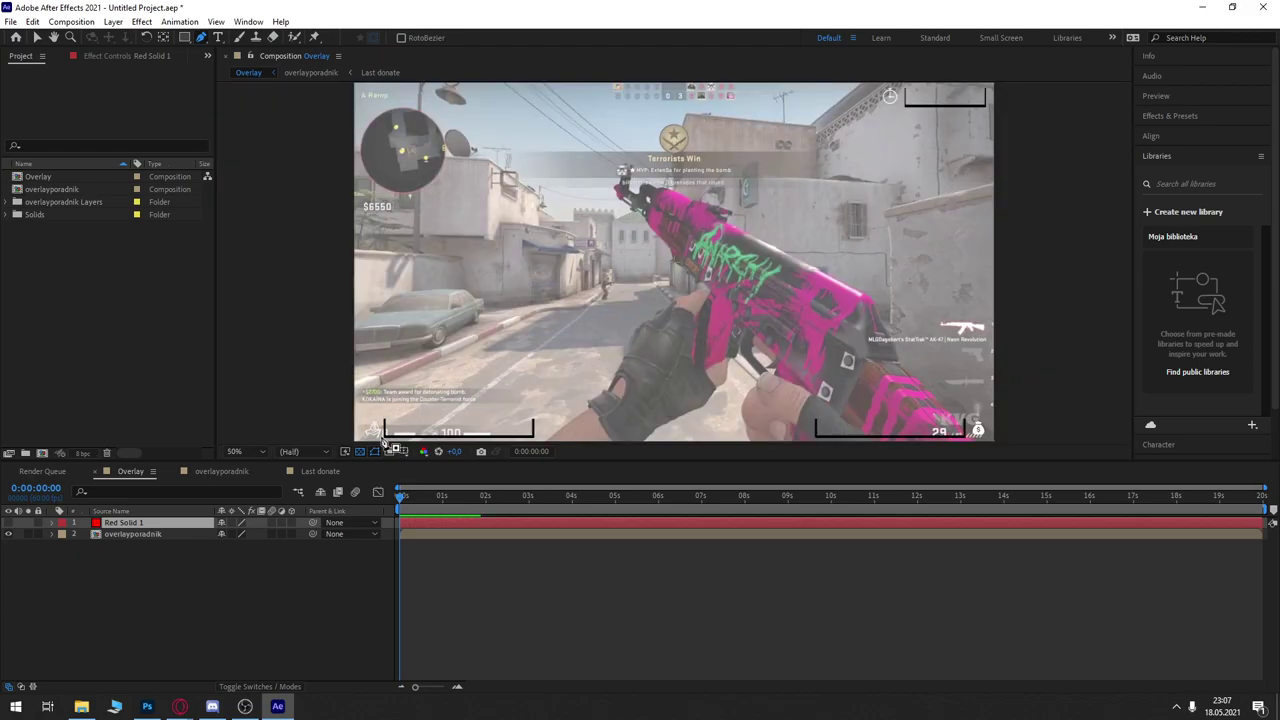
{"action": "scroll", "coordinate": [389, 438], "scroll_direction": "up", "scroll_amount": 2}
{"action": "scroll", "coordinate": [390, 438], "scroll_direction": "up", "scroll_amount": 2}
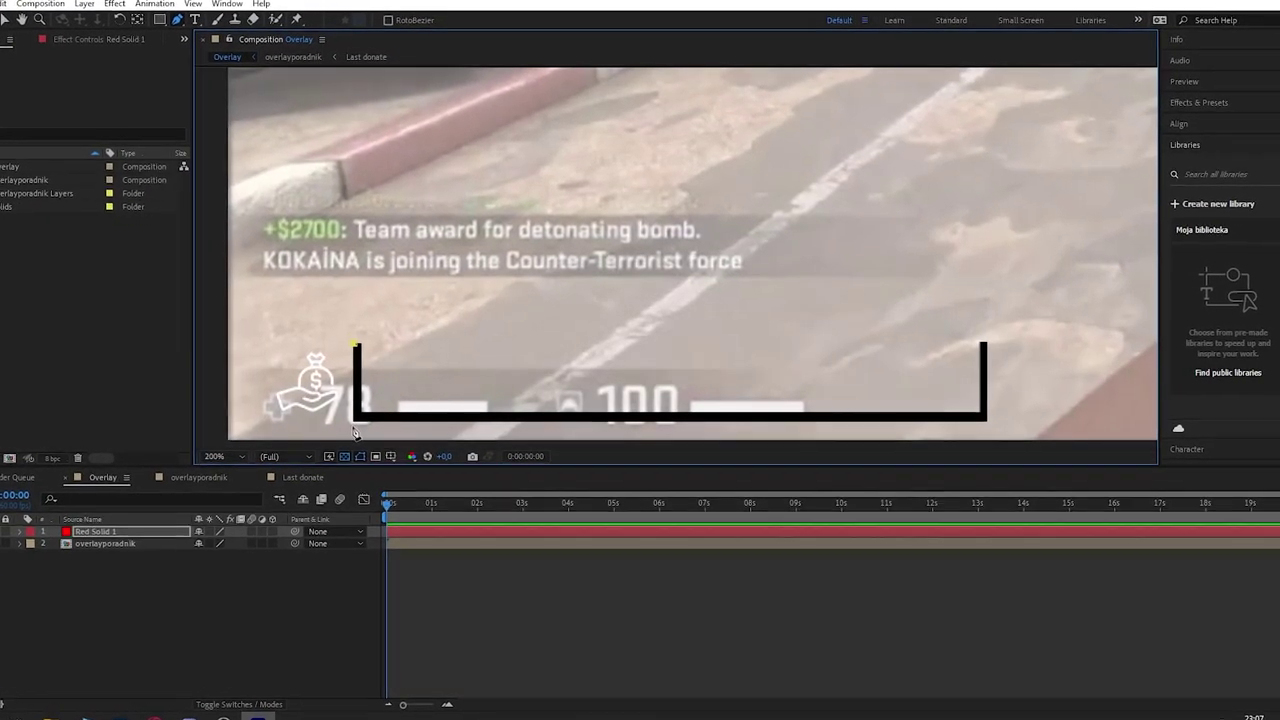
{"action": "scroll", "coordinate": [371, 378], "scroll_direction": "up", "scroll_amount": 2}
{"action": "scroll", "coordinate": [693, 258], "scroll_direction": "up", "scroll_amount": 1}
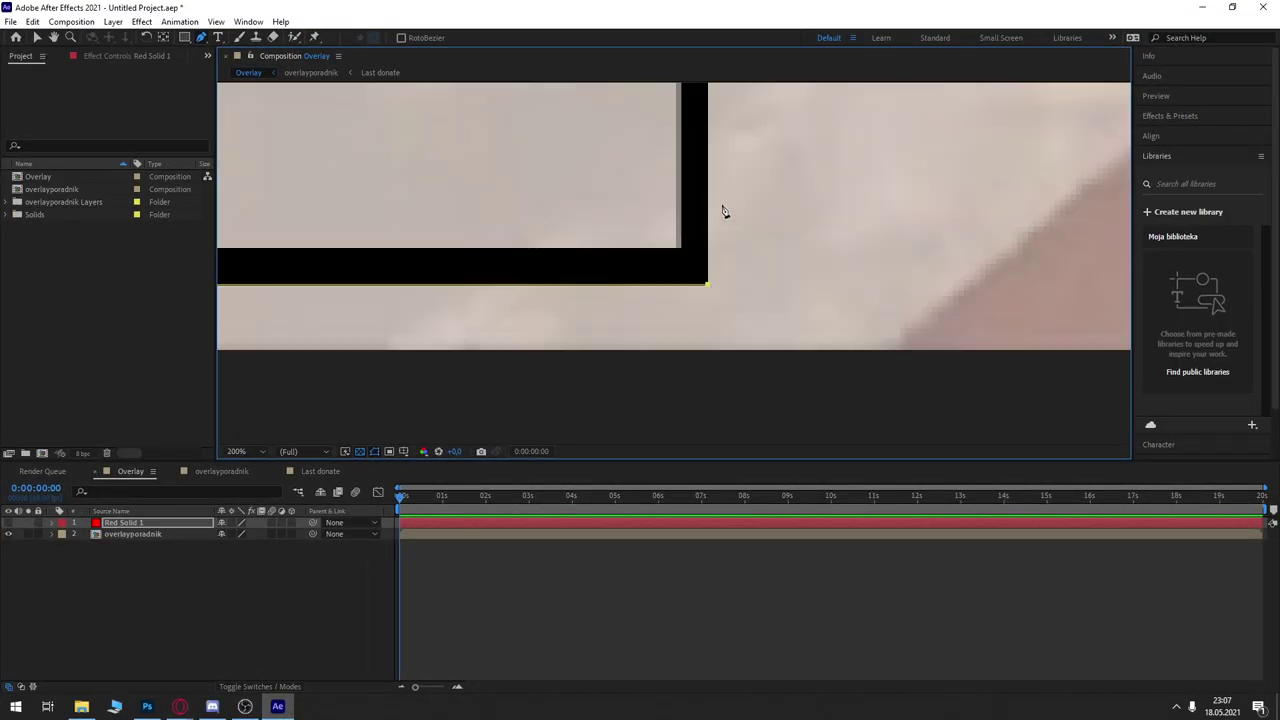
{"action": "scroll", "coordinate": [723, 209], "scroll_direction": "up", "scroll_amount": 3}
{"action": "scroll", "coordinate": [635, 346], "scroll_direction": "up", "scroll_amount": 2}
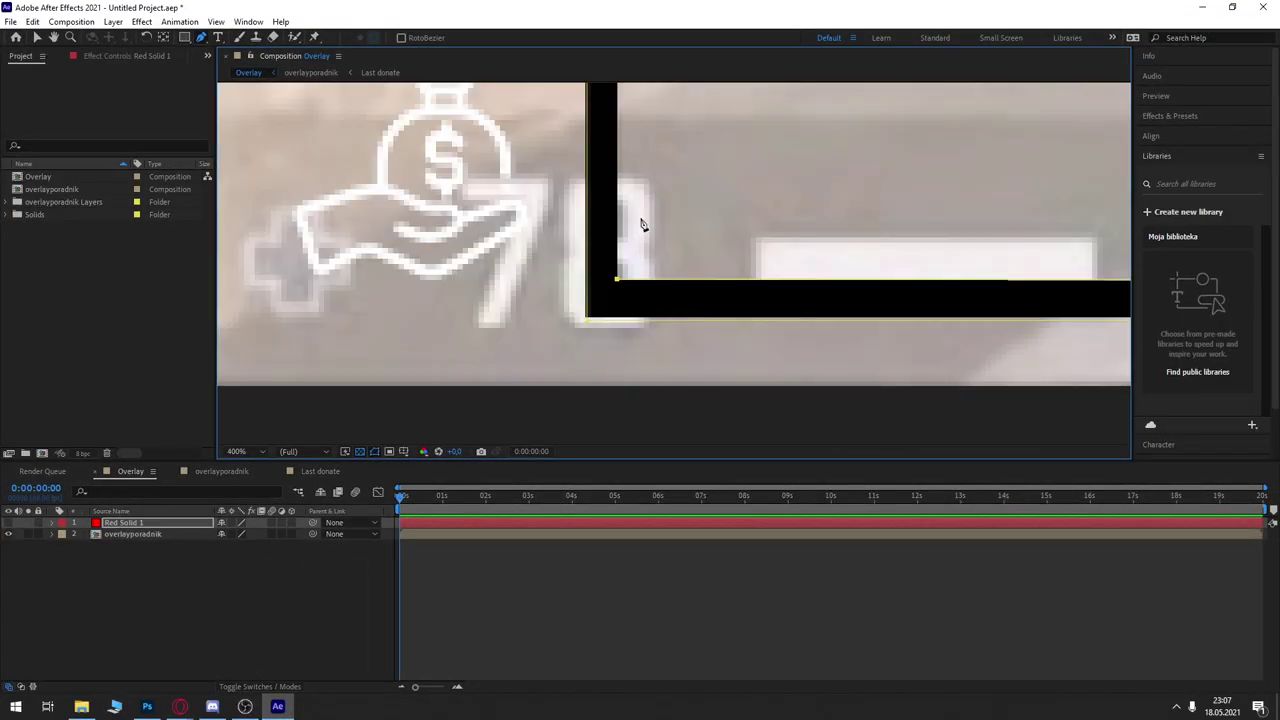
{"action": "scroll", "coordinate": [860, 265], "scroll_direction": "down", "scroll_amount": 2}
{"action": "scroll", "coordinate": [943, 277], "scroll_direction": "down", "scroll_amount": 2}
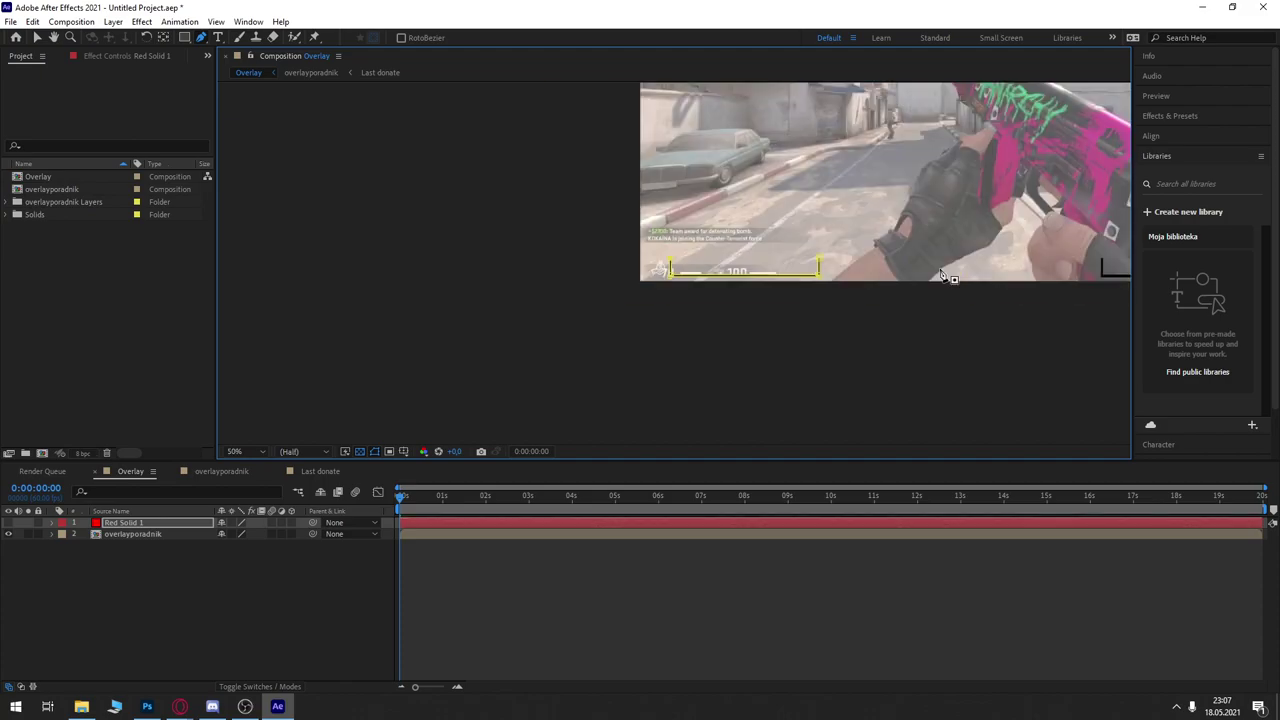
{"action": "scroll", "coordinate": [948, 270], "scroll_direction": "down", "scroll_amount": 2}
{"action": "scroll", "coordinate": [838, 228], "scroll_direction": "down", "scroll_amount": 1}
{"action": "left_click", "coordinate": [240, 449]}
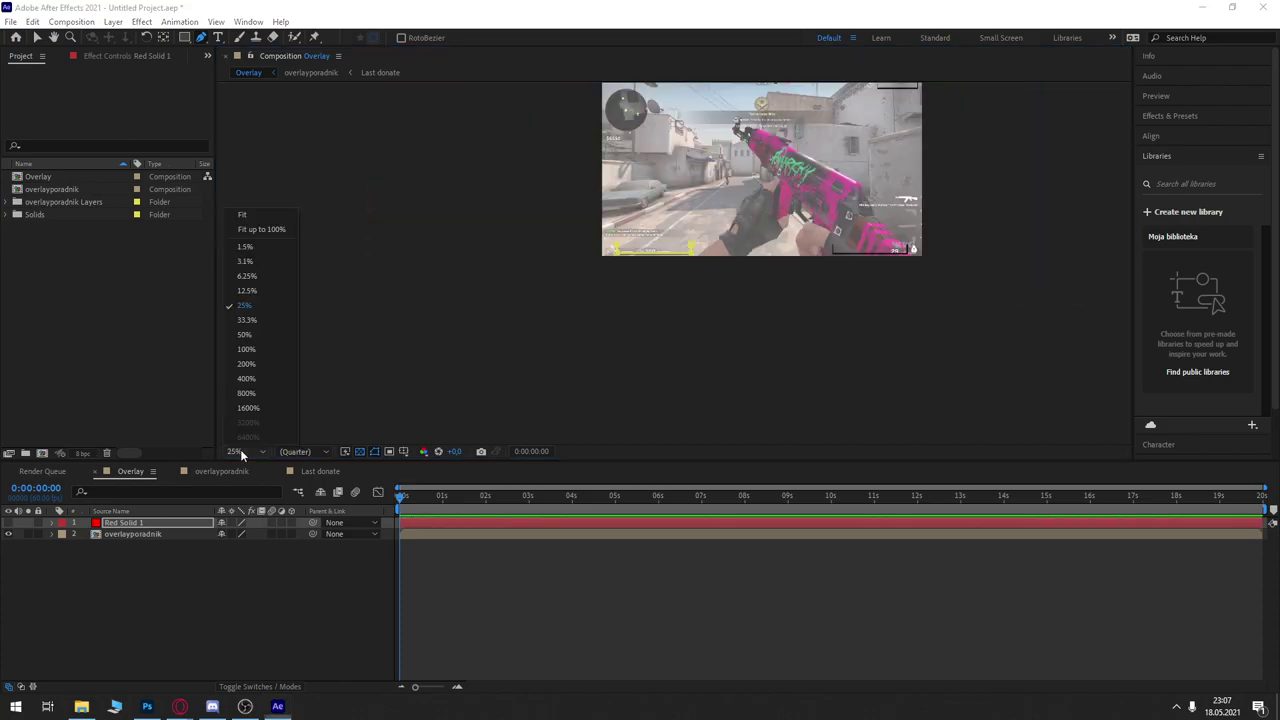
{"action": "left_click", "coordinate": [250, 216]}
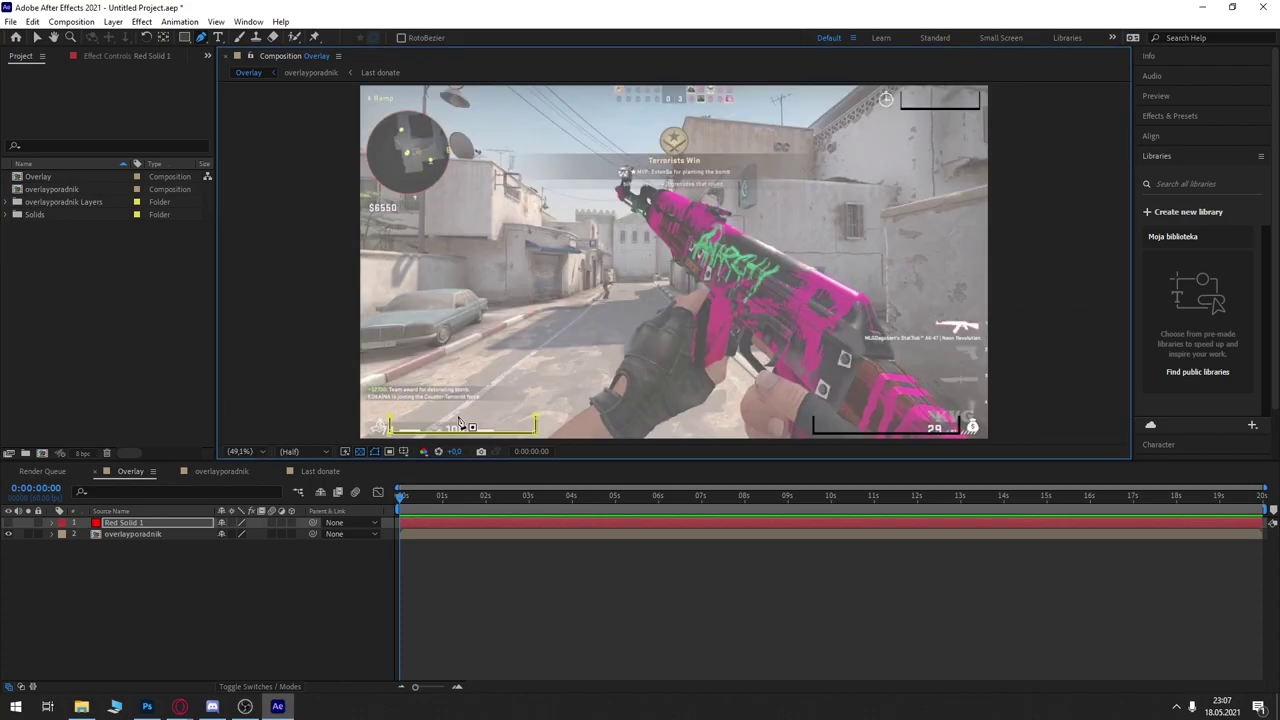
{"action": "scroll", "coordinate": [460, 423], "scroll_direction": "down", "scroll_amount": 2}
{"action": "scroll", "coordinate": [528, 389], "scroll_direction": "up", "scroll_amount": 3}
{"action": "scroll", "coordinate": [641, 328], "scroll_direction": "up", "scroll_amount": 1}
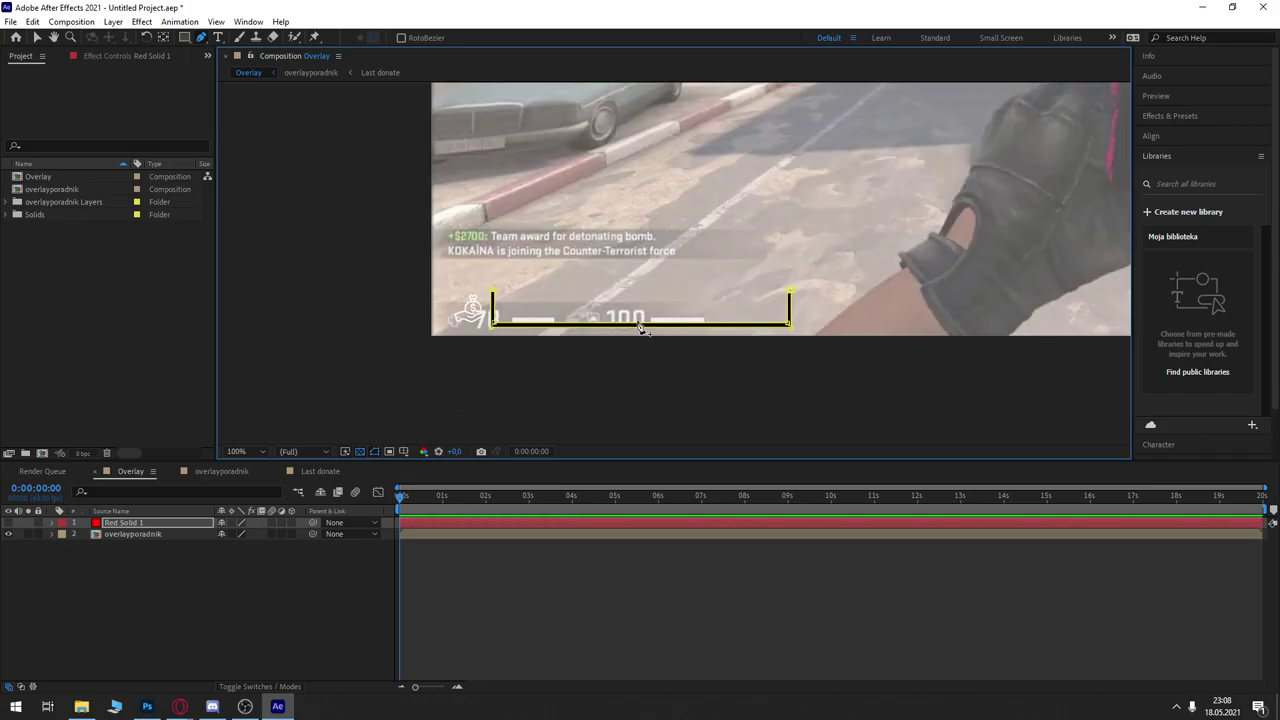
{"action": "left_click", "coordinate": [43, 520]}
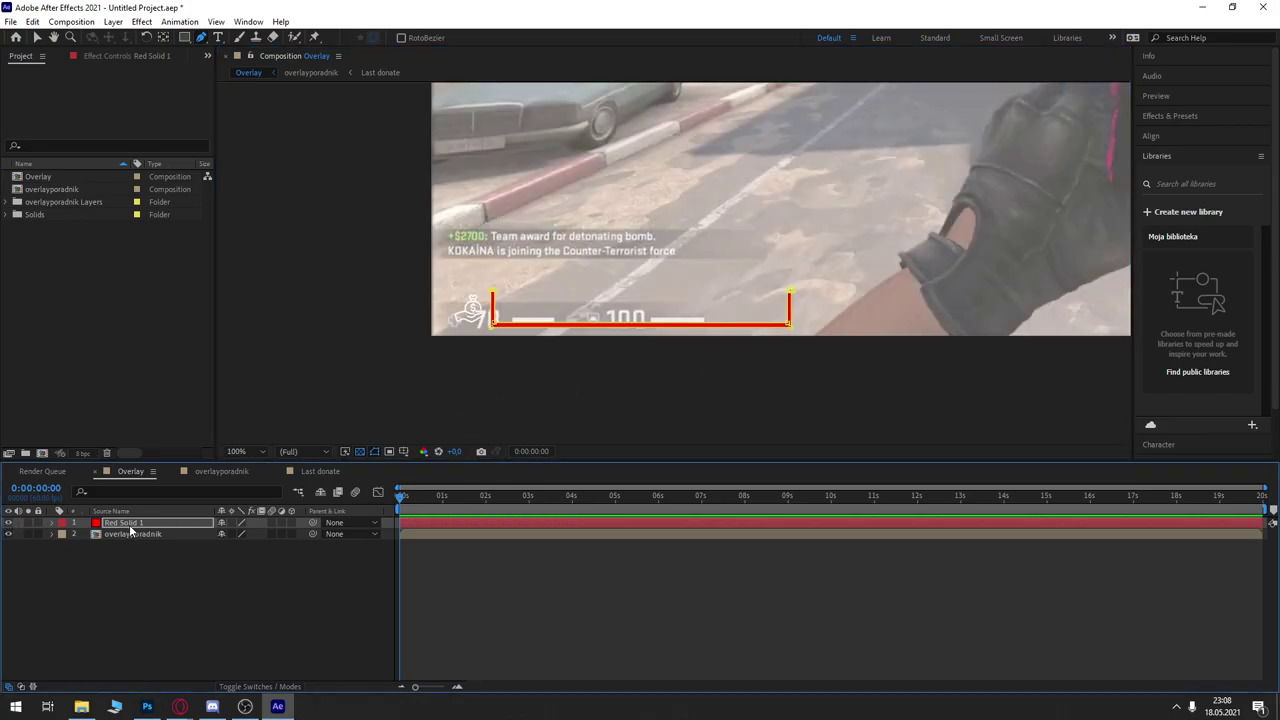
{"action": "left_click", "coordinate": [303, 561]}
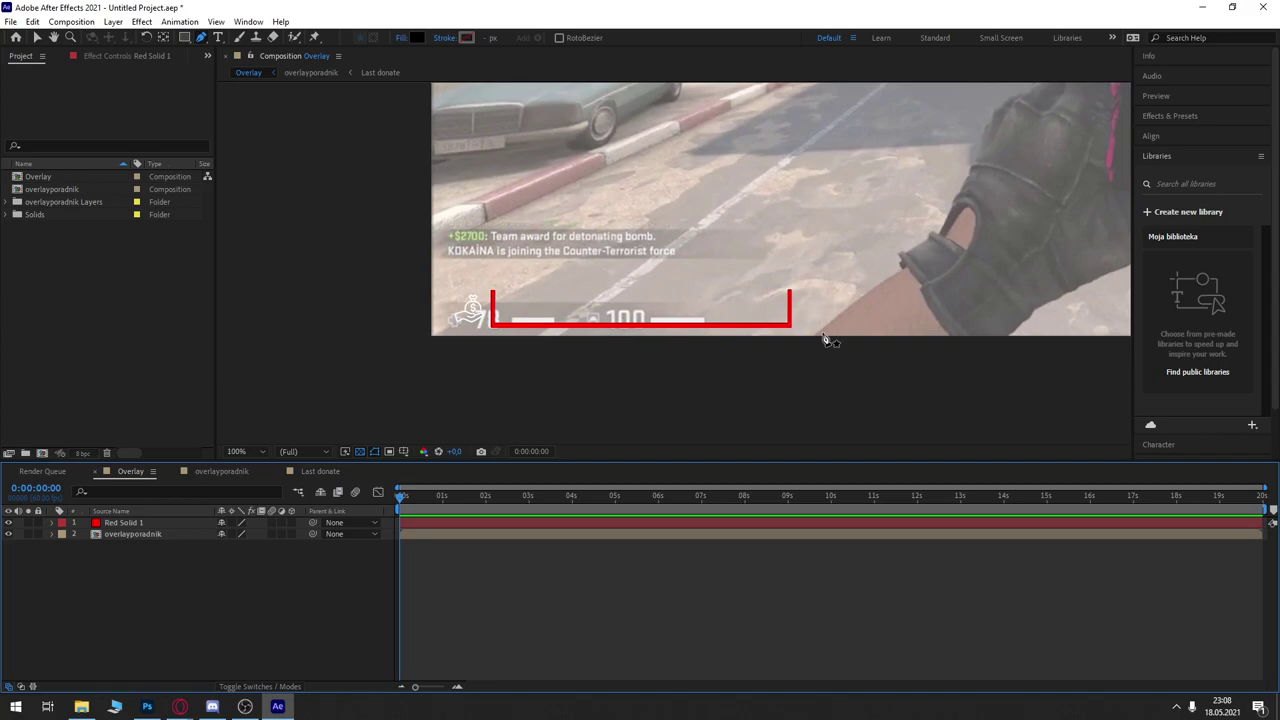
Step: Apply Saber to Red Solid 1 and set its core type to follow the layer masks
{"action": "left_click", "coordinate": [1196, 115]}
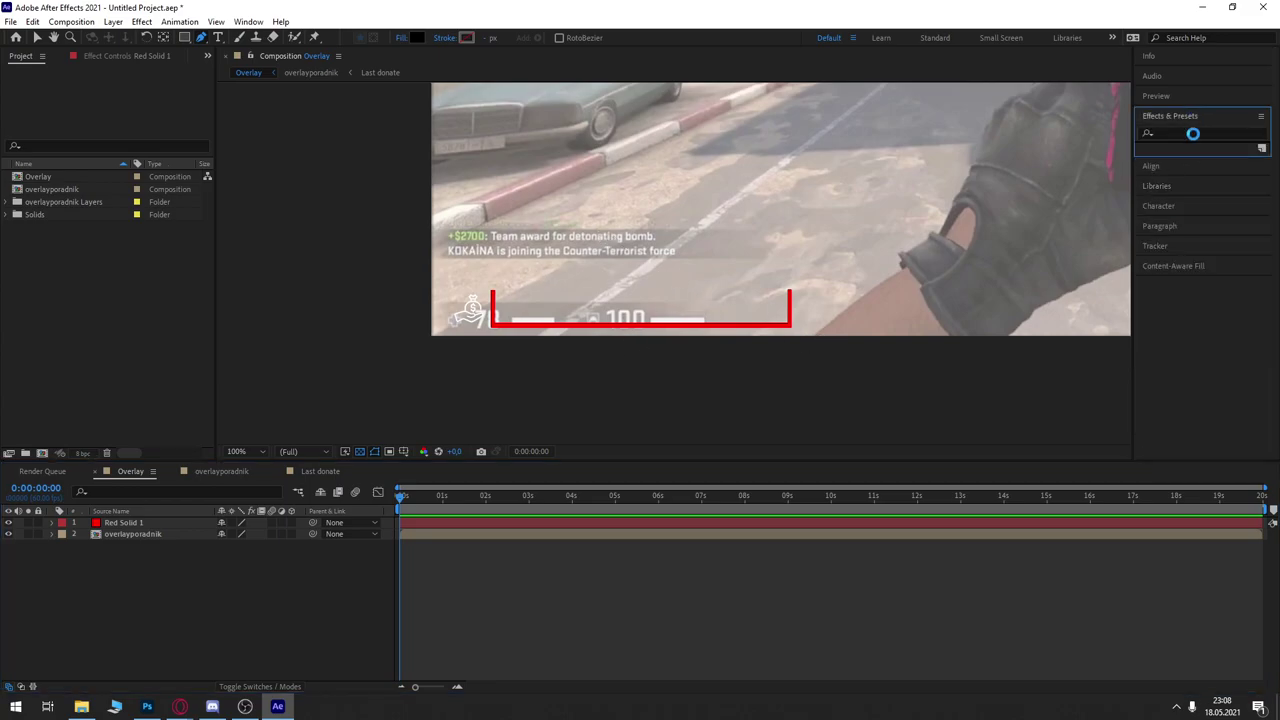
{"action": "type", "text": "scrib"}
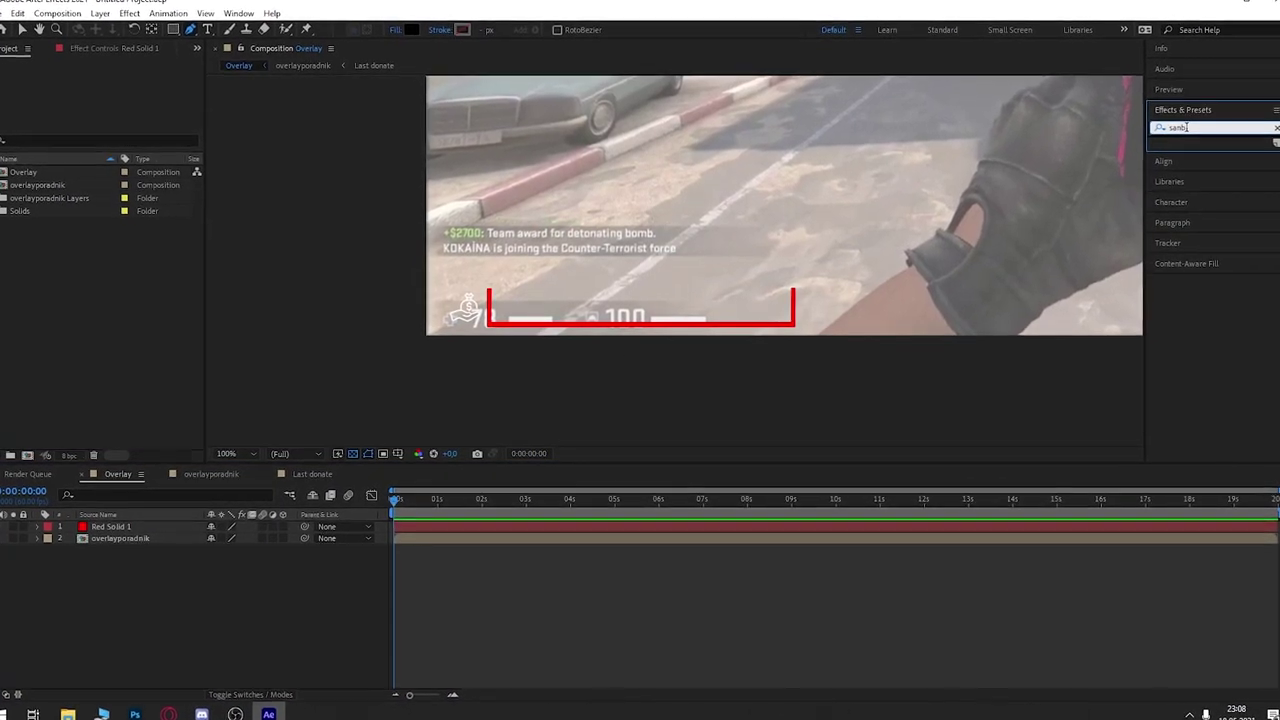
{"action": "mouse_move", "coordinate": [1191, 153]}
{"action": "left_mouse_down"}
{"action": "mouse_move", "coordinate": [329, 395]}
{"action": "mouse_move", "coordinate": [121, 535]}
{"action": "left_mouse_up"}
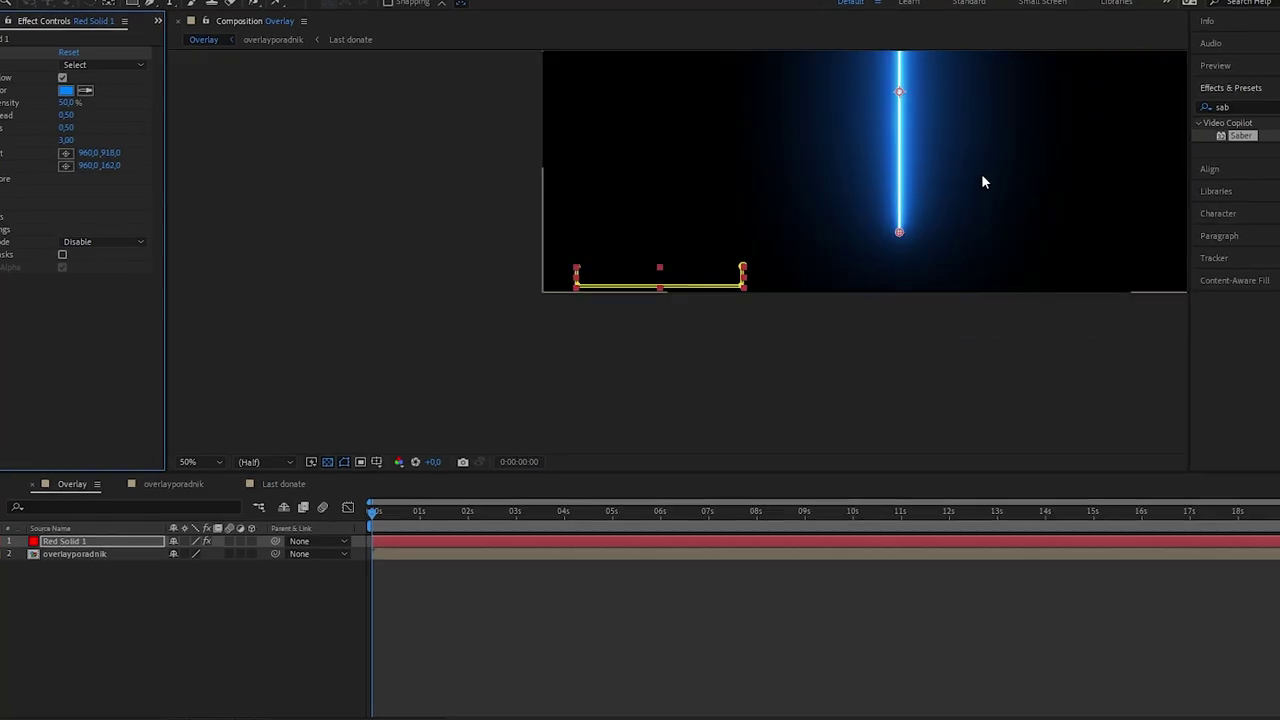
{"action": "scroll", "coordinate": [981, 180], "scroll_direction": "down", "scroll_amount": 2}
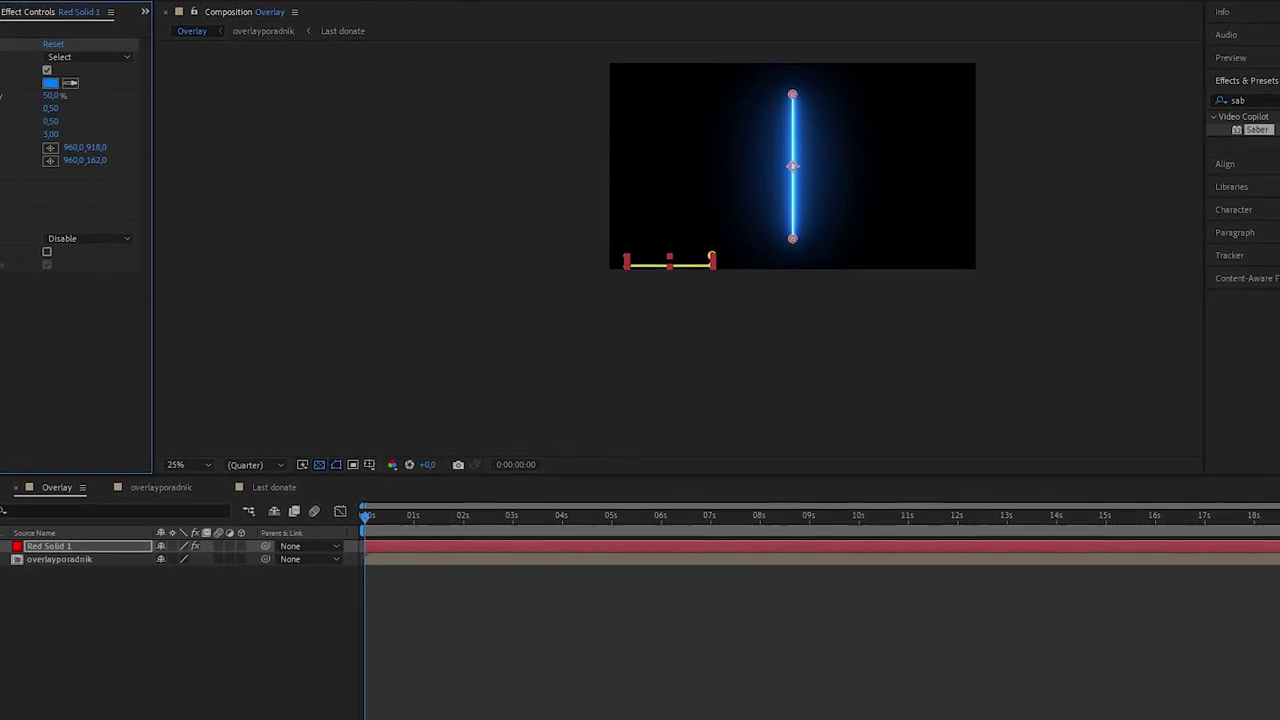
{"action": "left_click", "coordinate": [22, 198]}
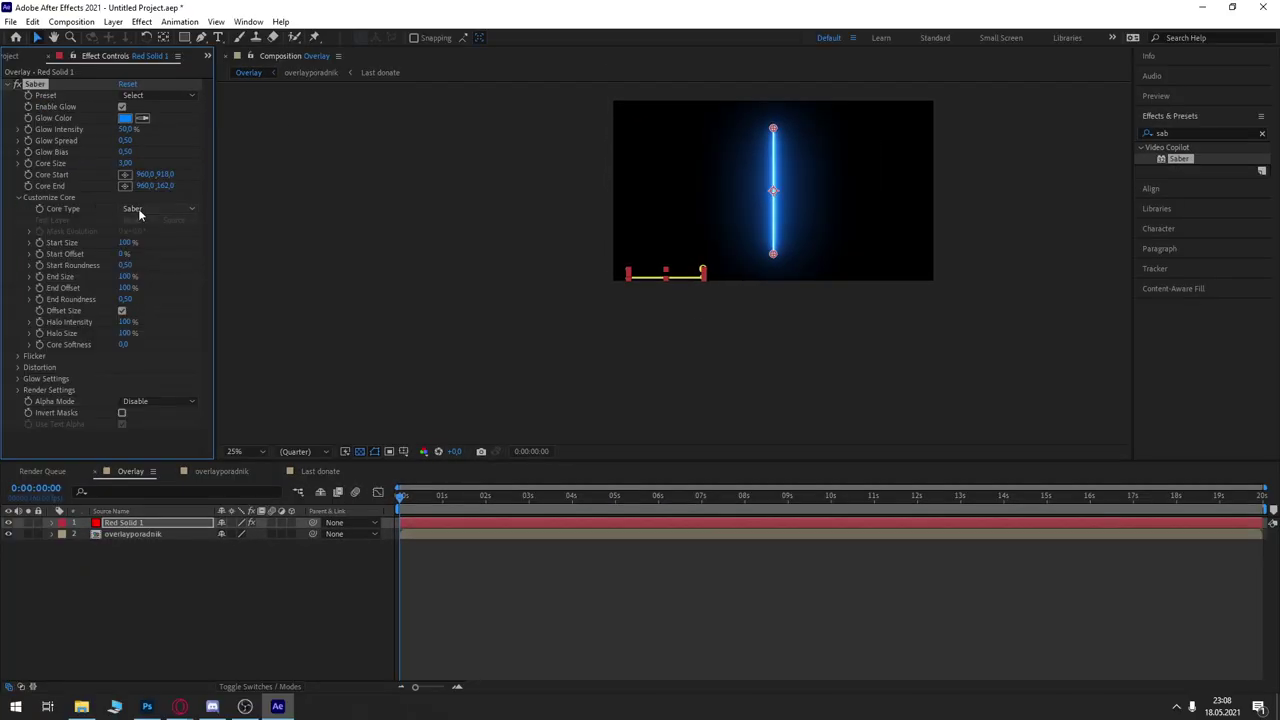
{"action": "left_click", "coordinate": [140, 210]}
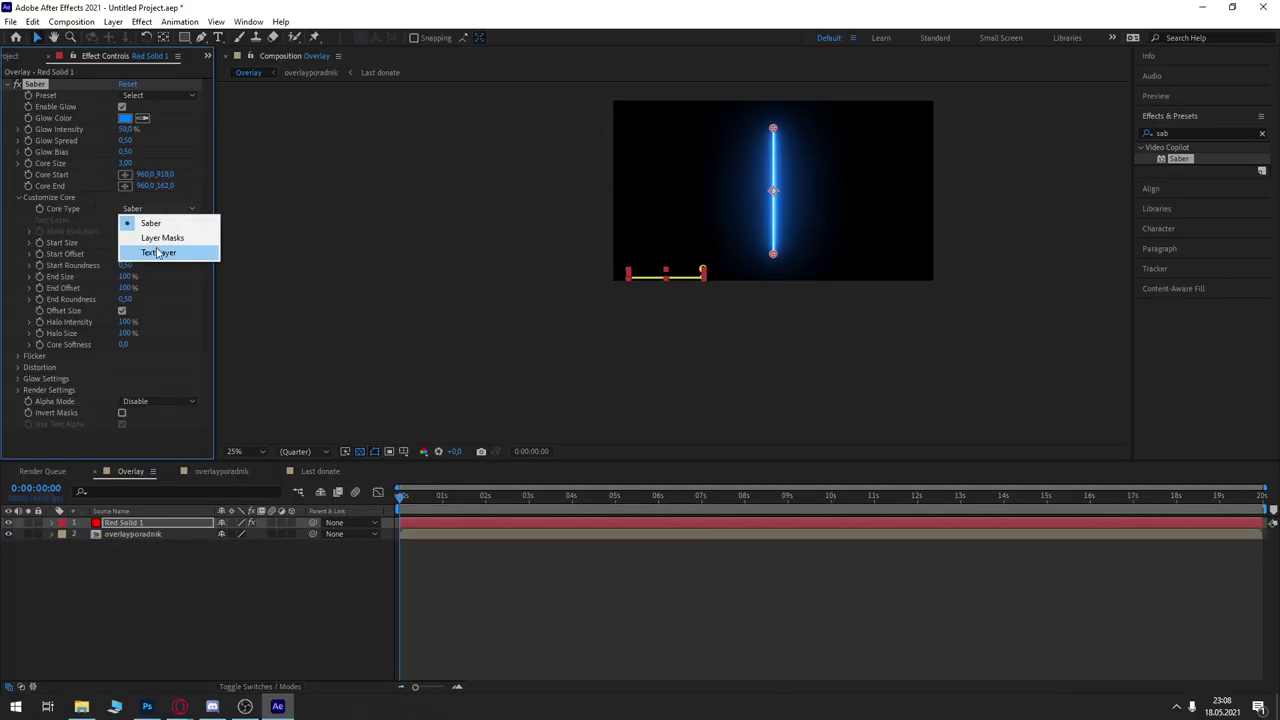
{"action": "left_click", "coordinate": [150, 237]}
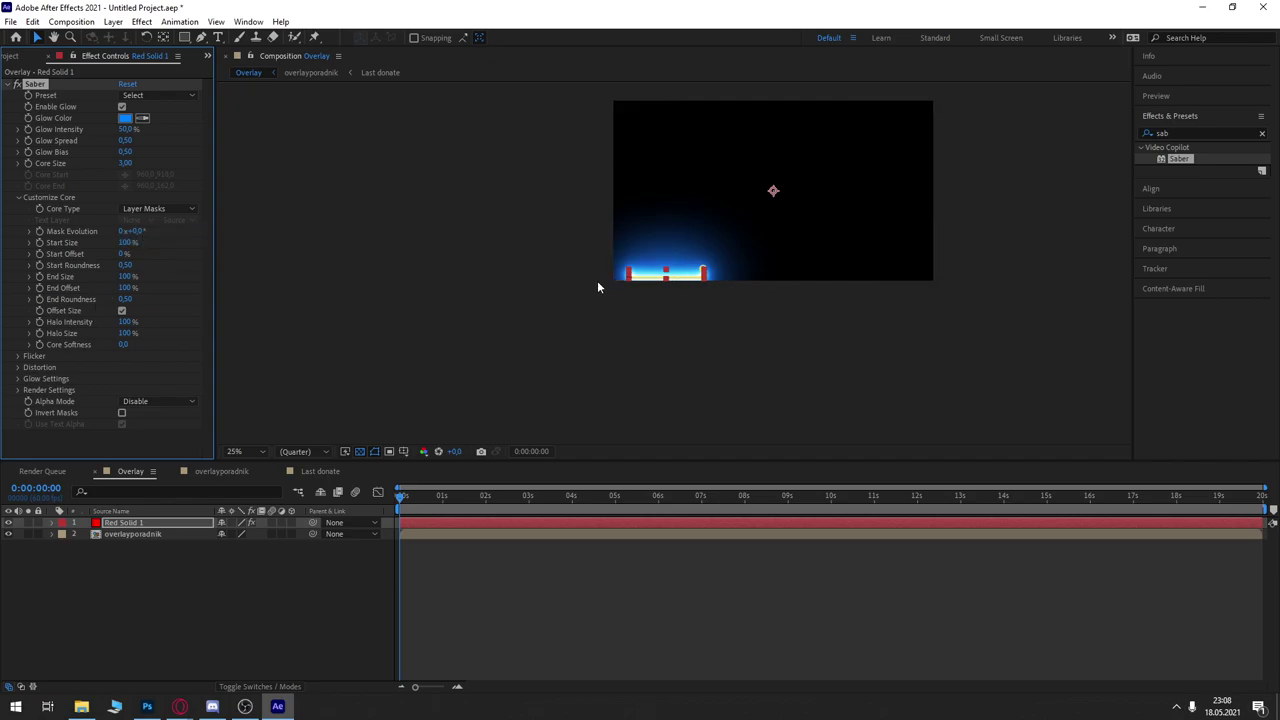
Step: Make the Saber background transparent and turn off its motion blur
{"action": "scroll", "coordinate": [650, 300], "scroll_direction": "up", "scroll_amount": 4}
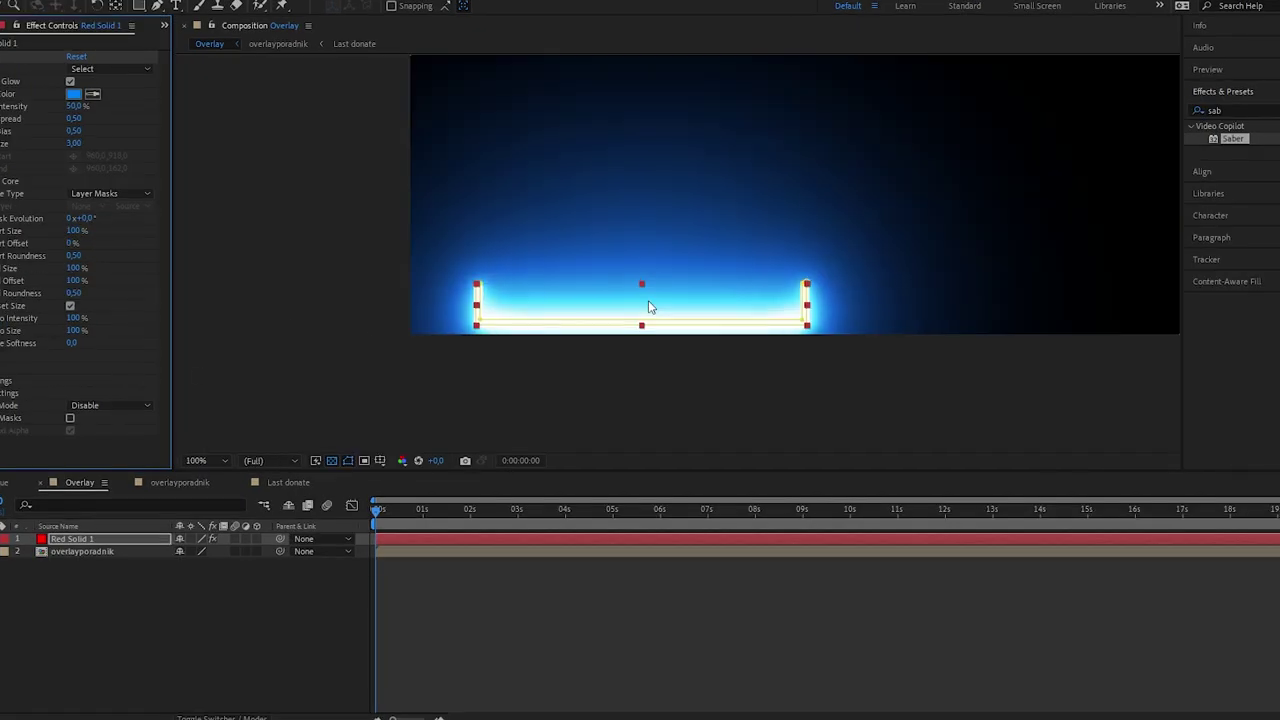
{"action": "scroll", "coordinate": [85, 250], "scroll_direction": "down", "scroll_amount": 3}
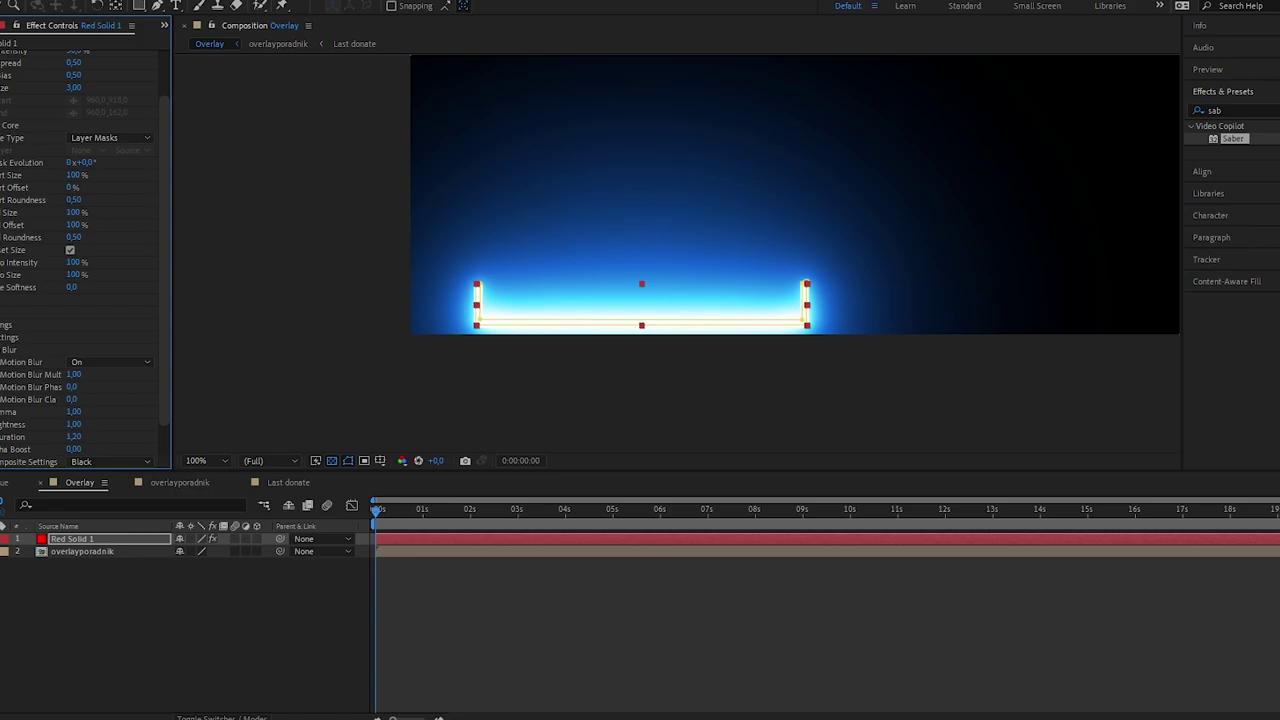
{"action": "left_click", "coordinate": [94, 461]}
{"action": "left_click", "coordinate": [113, 479]}
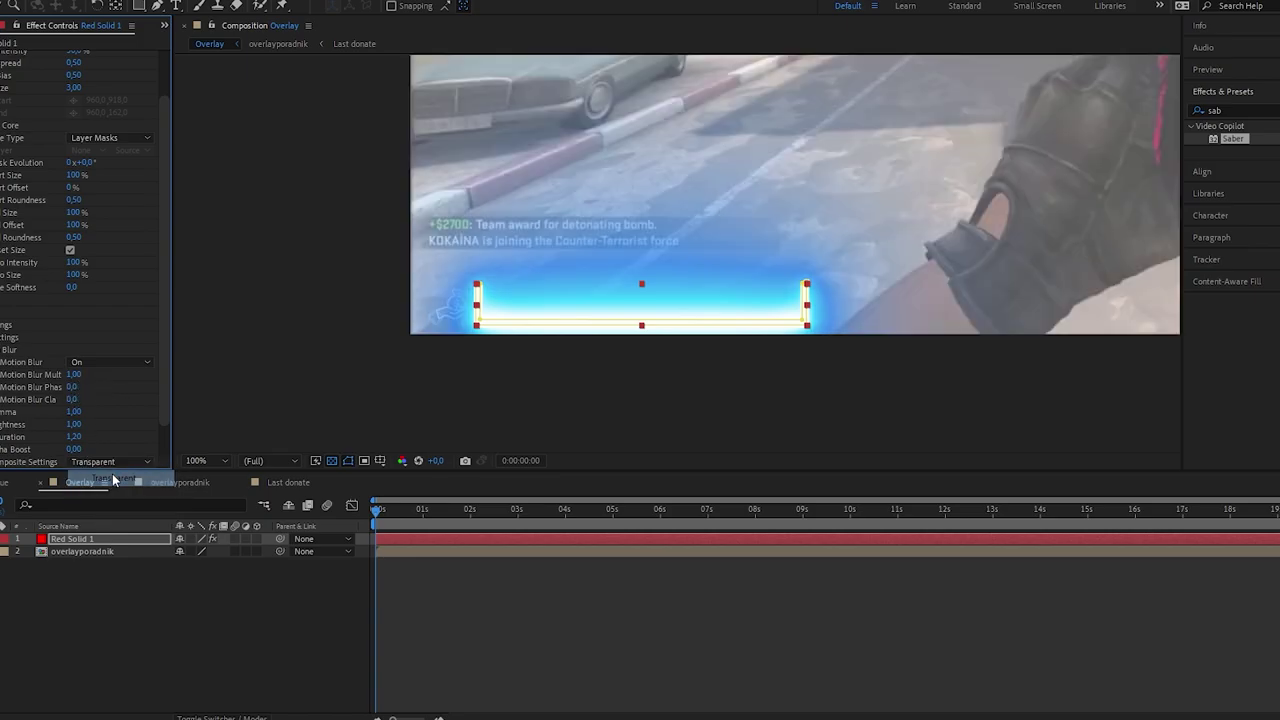
{"action": "left_click", "coordinate": [134, 363]}
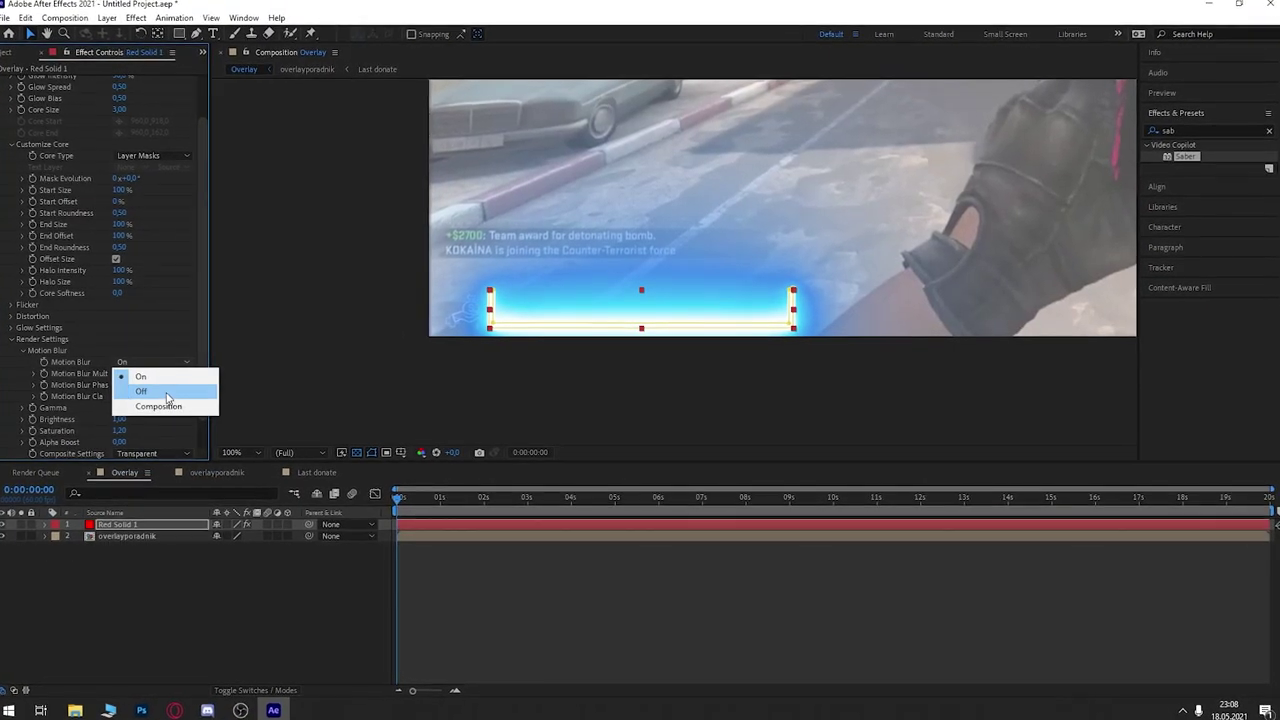
{"action": "left_click", "coordinate": [123, 389]}
{"action": "left_click", "coordinate": [166, 362]}
{"action": "left_click", "coordinate": [125, 375]}
{"action": "left_click", "coordinate": [8, 338]}
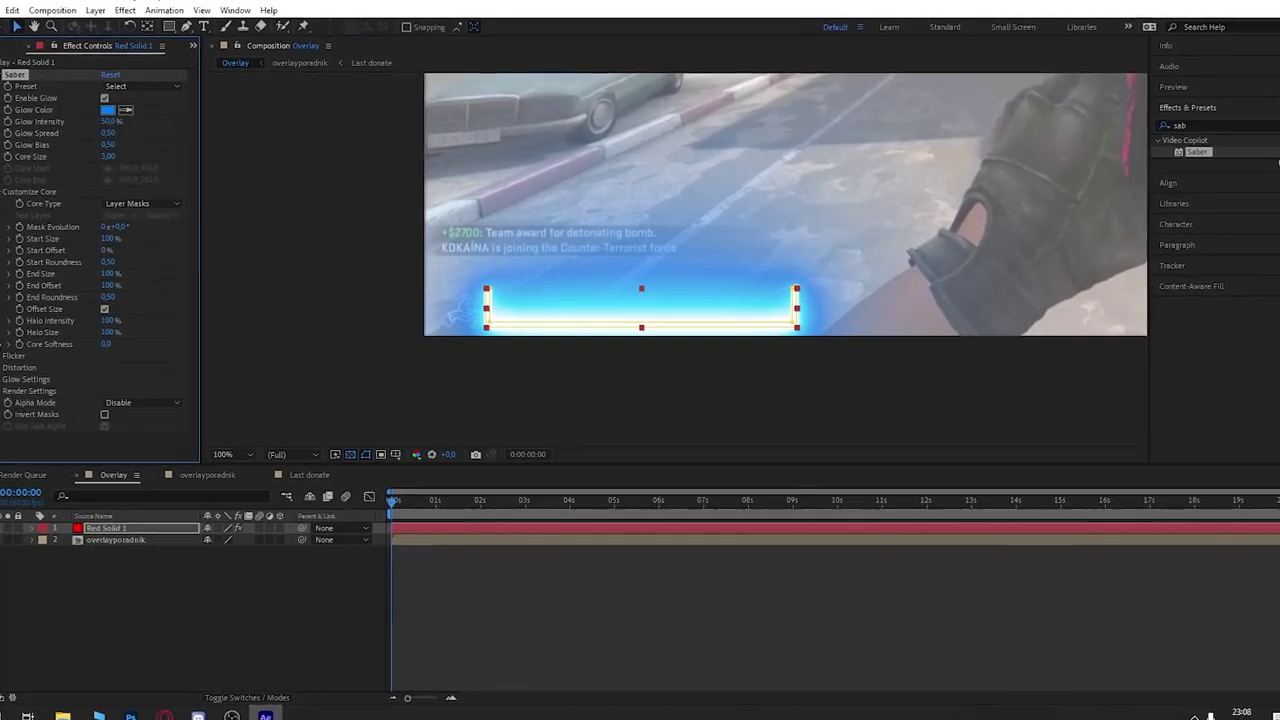
Step: Try the Energize and Electric presets, then settle on Neon with glow intensity 25%
{"action": "left_click", "coordinate": [136, 84]}
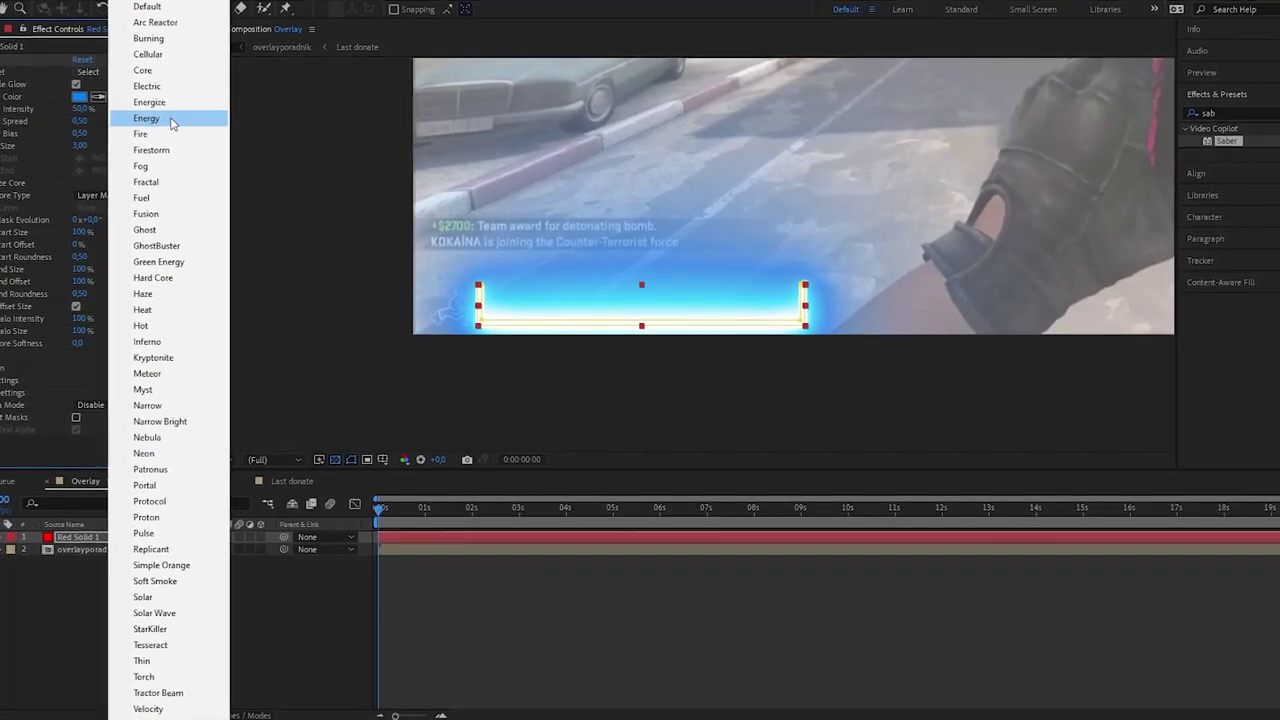
{"action": "left_click", "coordinate": [158, 103]}
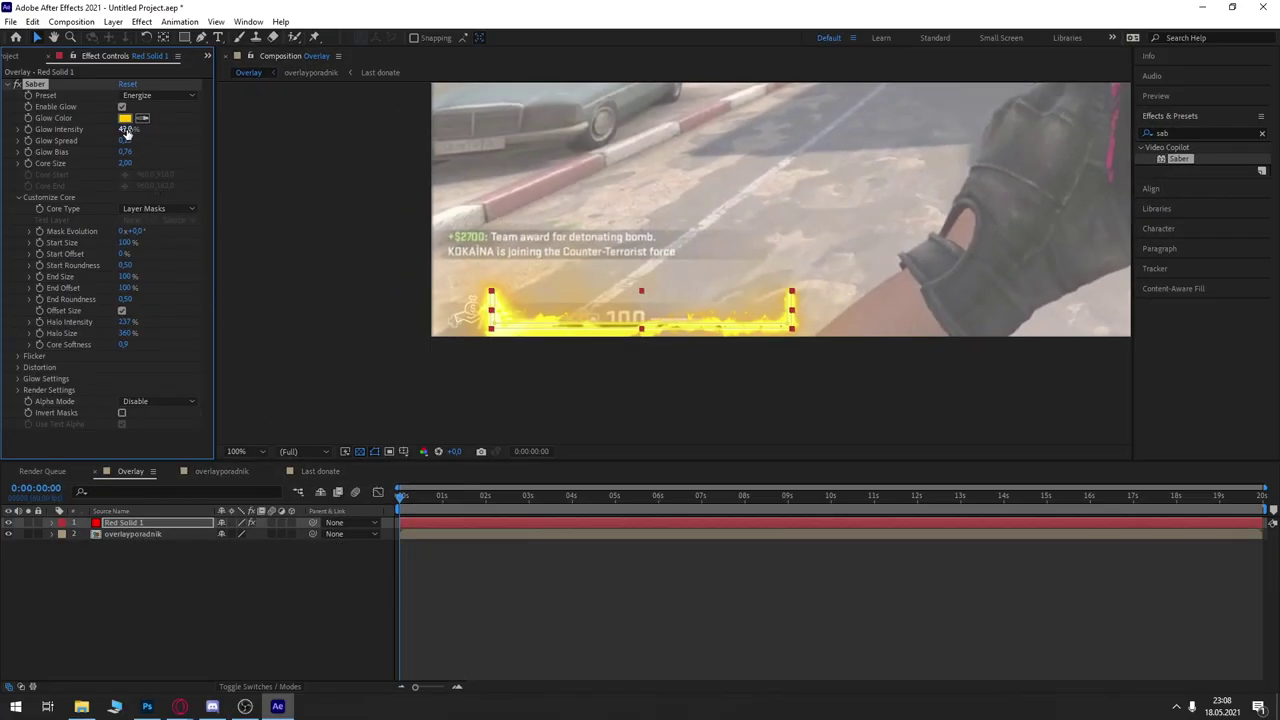
{"action": "left_click_drag", "start_coordinate": [126, 131], "coordinate": [82, 135]}
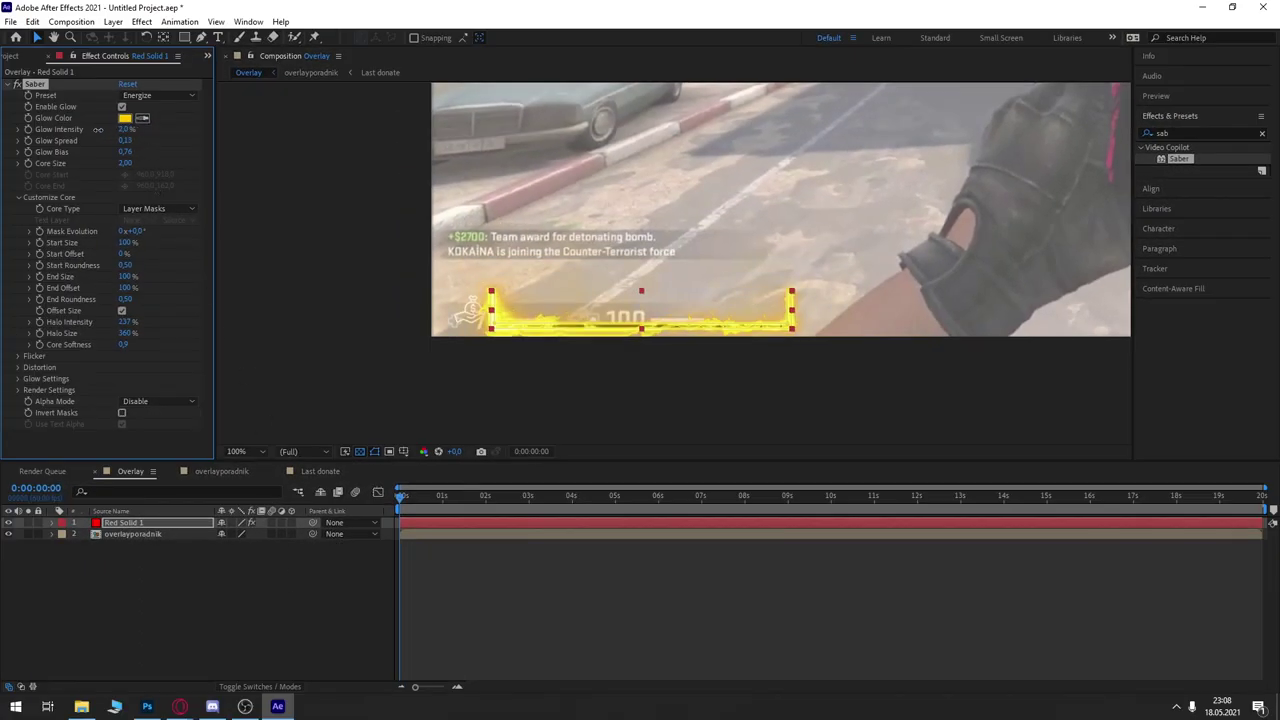
{"action": "left_click", "coordinate": [153, 533]}
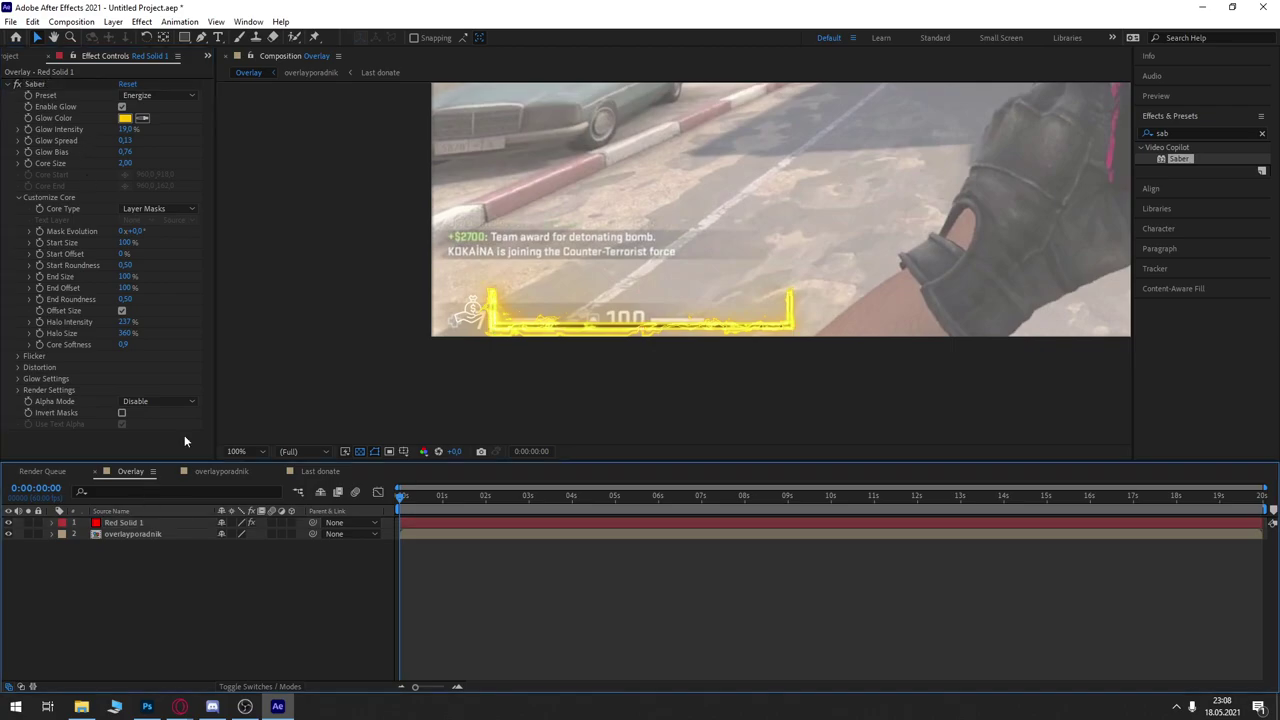
{"action": "left_click", "coordinate": [155, 95]}
{"action": "left_click", "coordinate": [192, 107]}
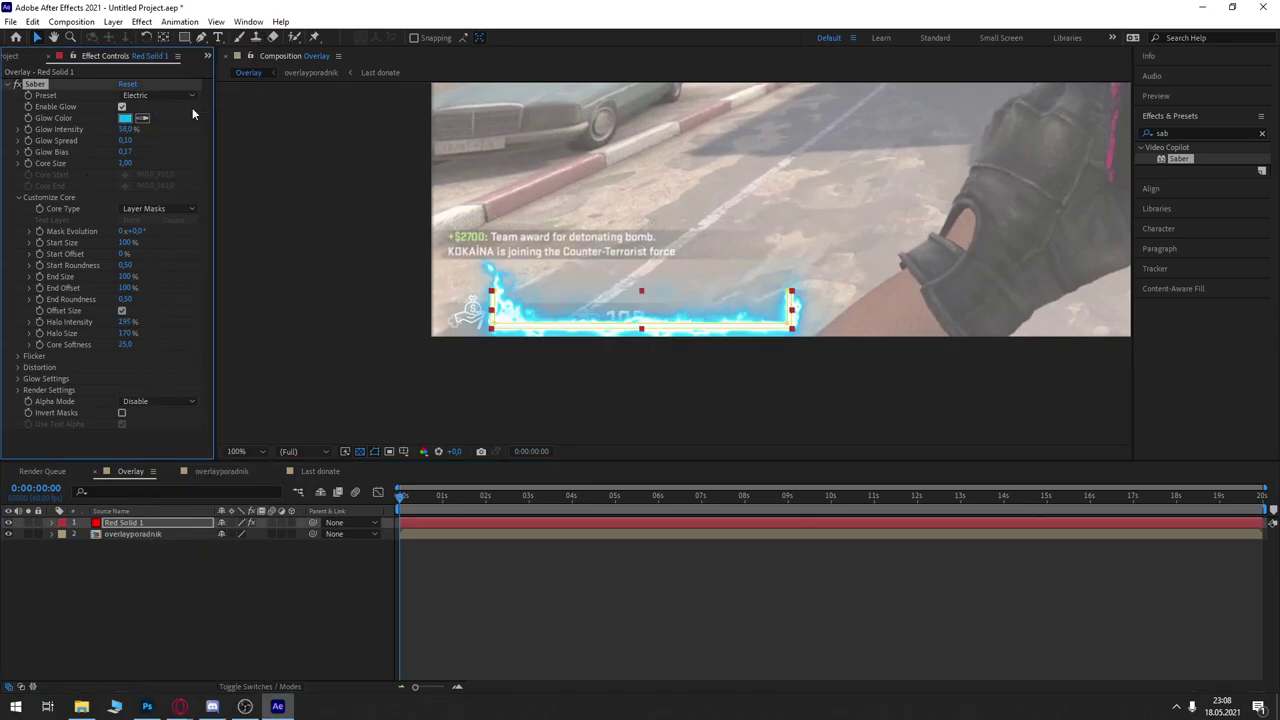
{"action": "left_click_drag", "start_coordinate": [126, 129], "coordinate": [90, 129]}
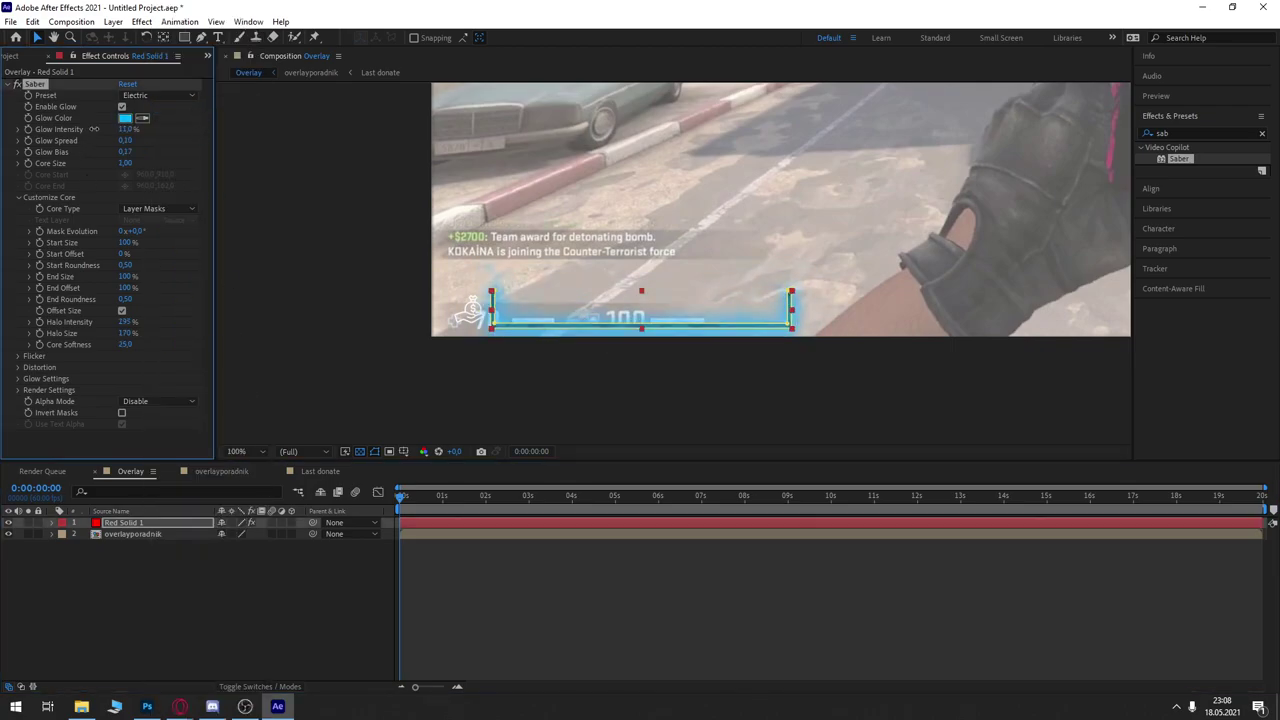
{"action": "left_click", "coordinate": [215, 628]}
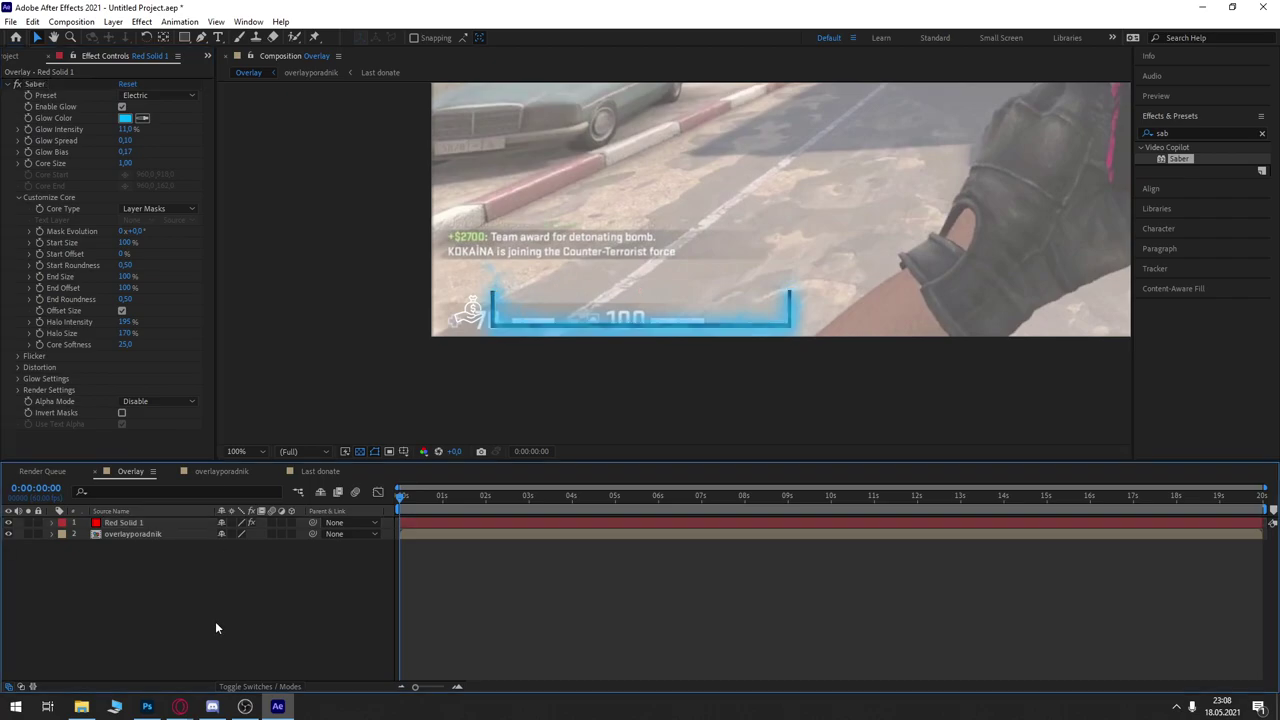
{"action": "left_click", "coordinate": [160, 95]}
{"action": "left_click", "coordinate": [190, 447]}
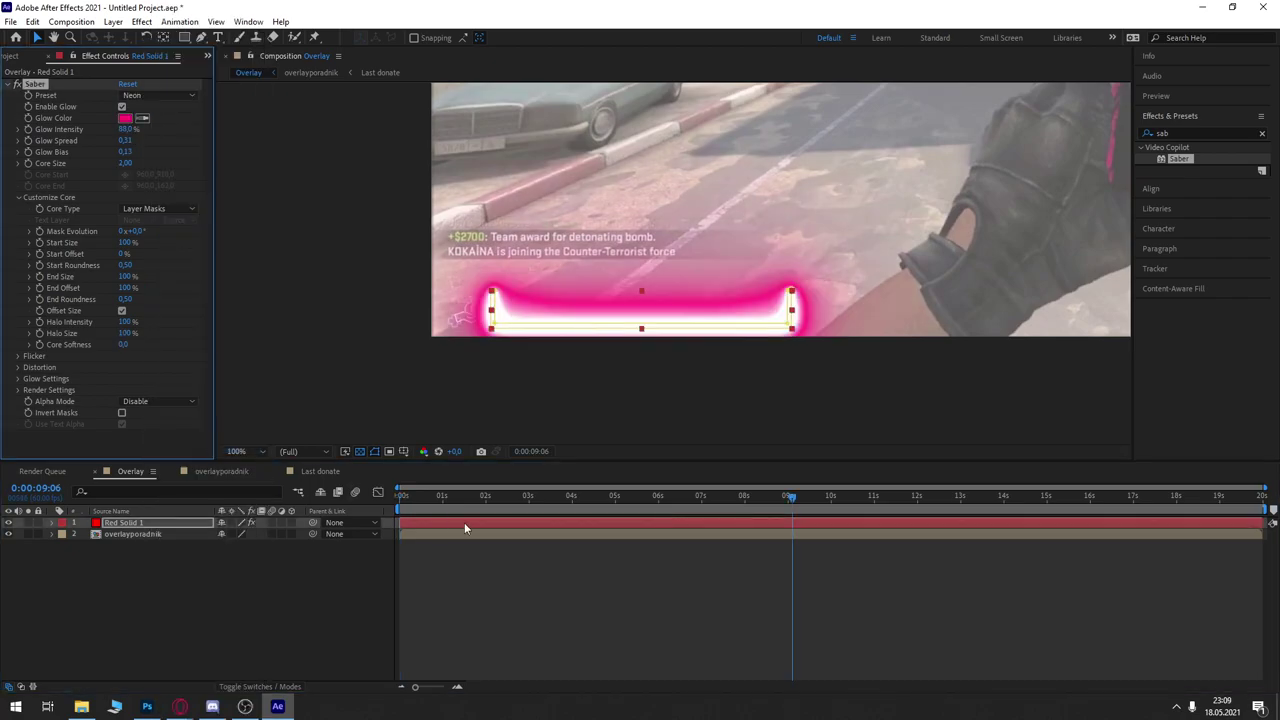
{"action": "left_click_drag", "start_coordinate": [88, 129], "coordinate": [76, 129]}
Step: Rename the Red Solid 1 layer to 'ramka top donate'
{"action": "left_click", "coordinate": [653, 531]}
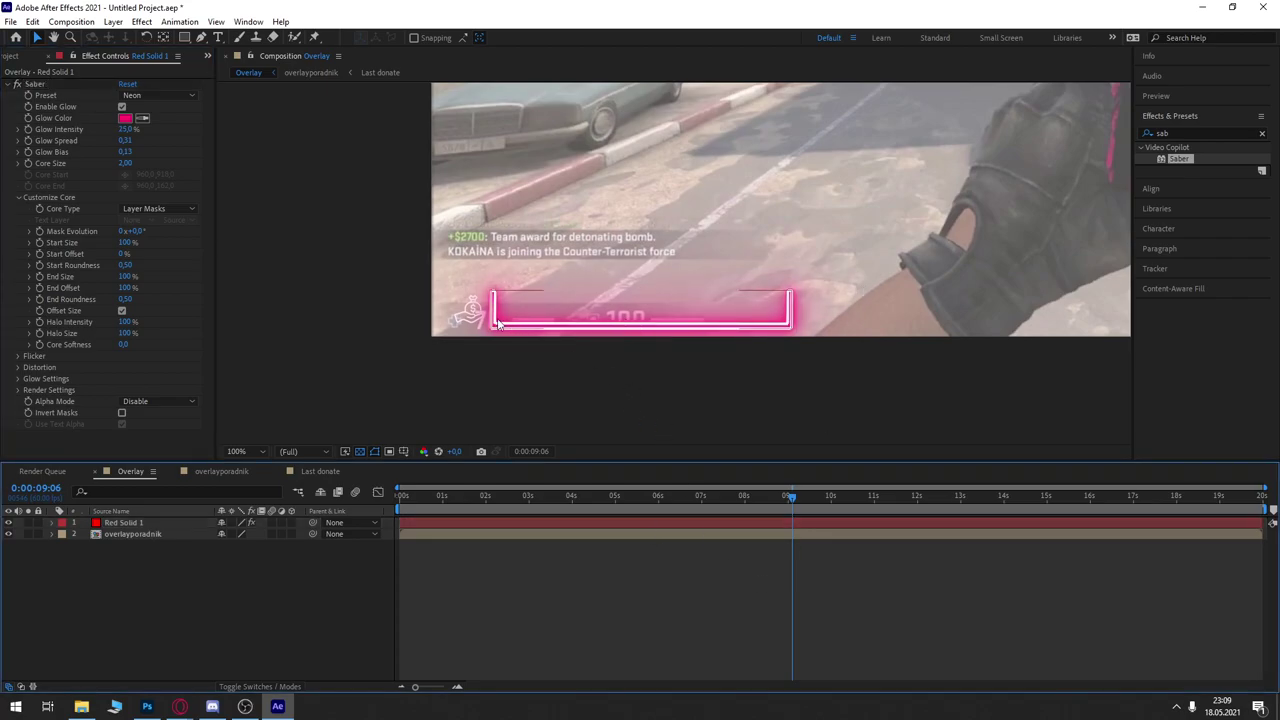
{"action": "scroll", "coordinate": [497, 322], "scroll_direction": "up", "scroll_amount": 1}
{"action": "scroll", "coordinate": [300, 396], "scroll_direction": "up", "scroll_amount": 1}
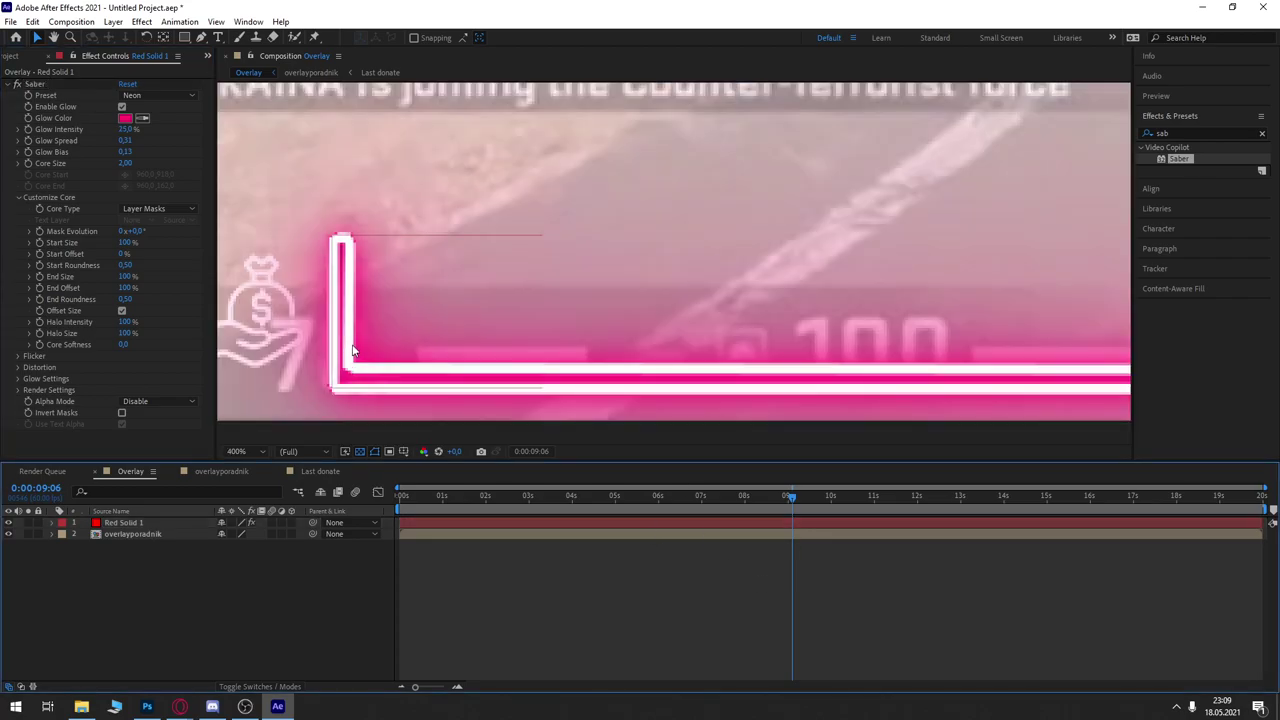
{"action": "scroll", "coordinate": [352, 350], "scroll_direction": "down", "scroll_amount": 2}
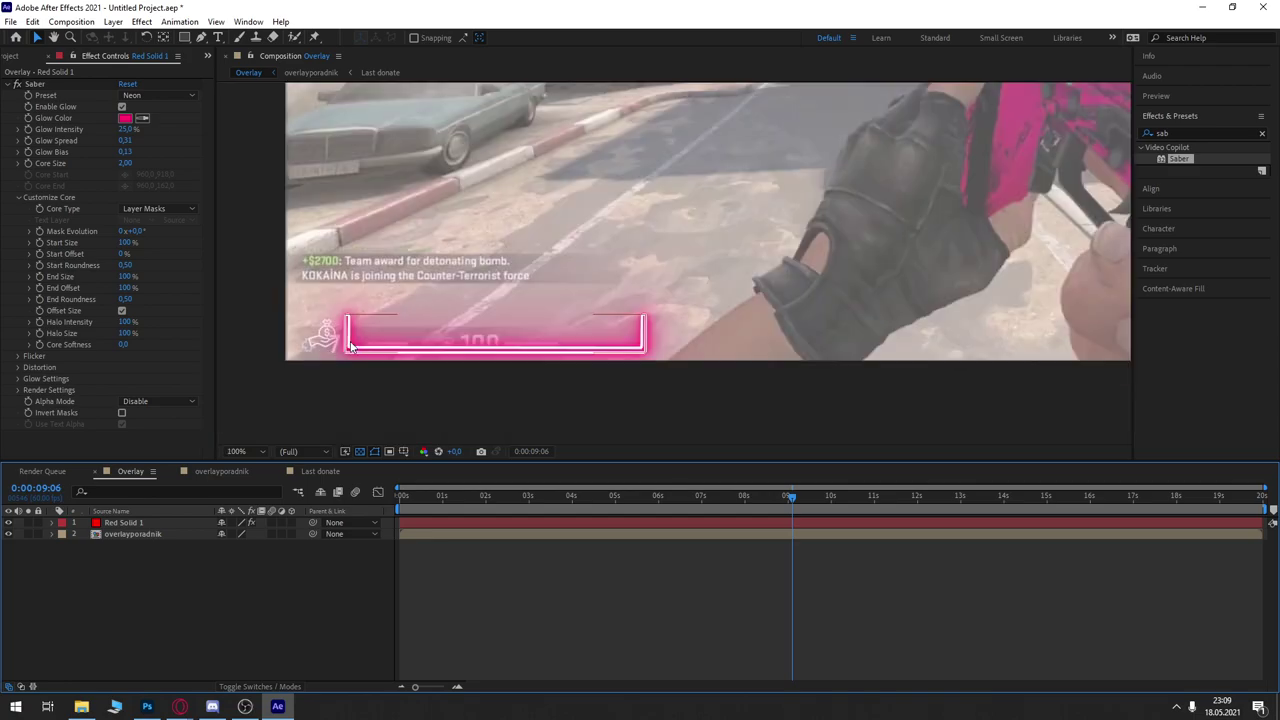
{"action": "right_click", "coordinate": [140, 524]}
{"action": "left_click", "coordinate": [175, 507]}
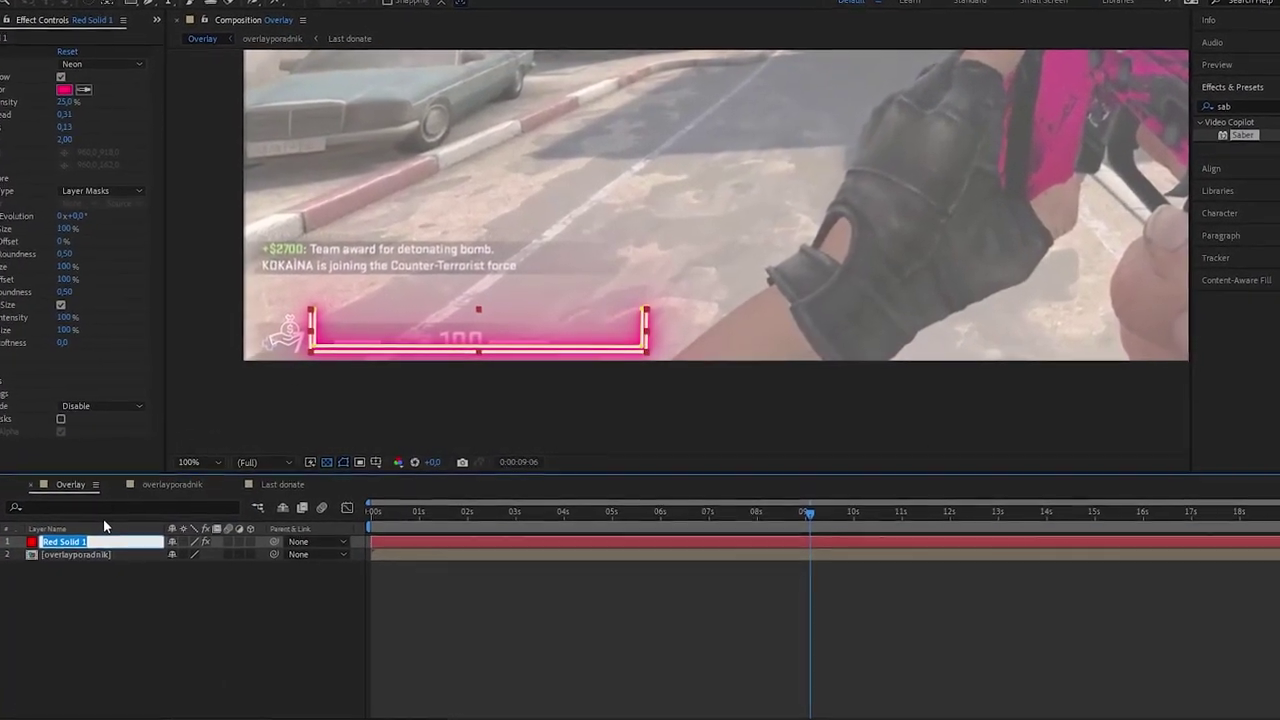
{"action": "type", "text": "ramka top donate"}
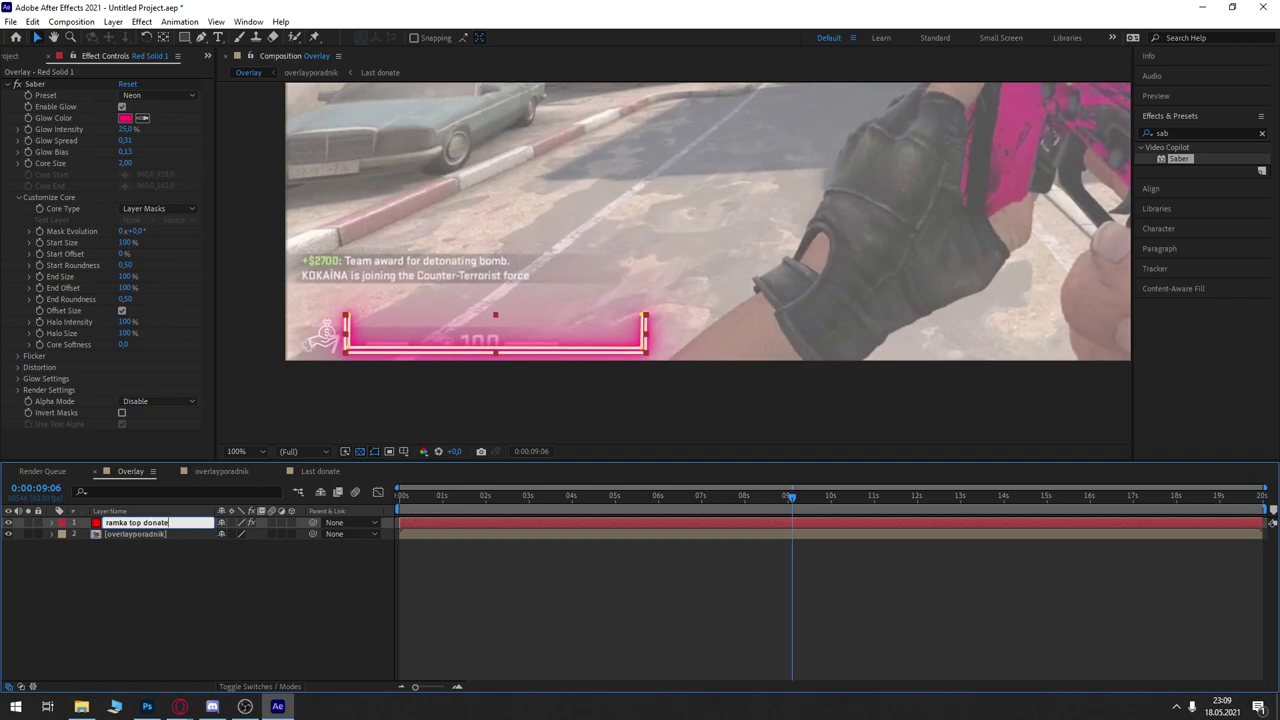
{"action": "left_click", "coordinate": [147, 492]}
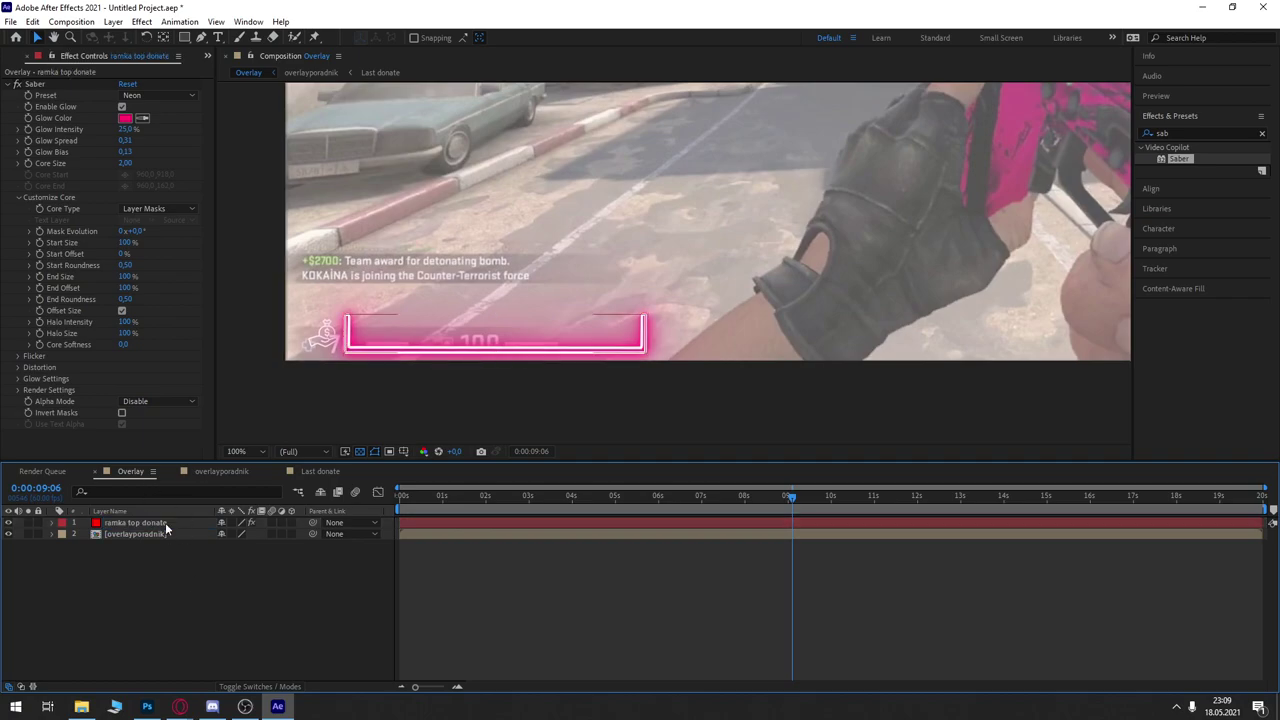
Step: Zoom the viewer to inspect the glowing frame and select the ramka top donate layer
{"action": "scroll", "coordinate": [822, 309], "scroll_direction": "down", "scroll_amount": 4}
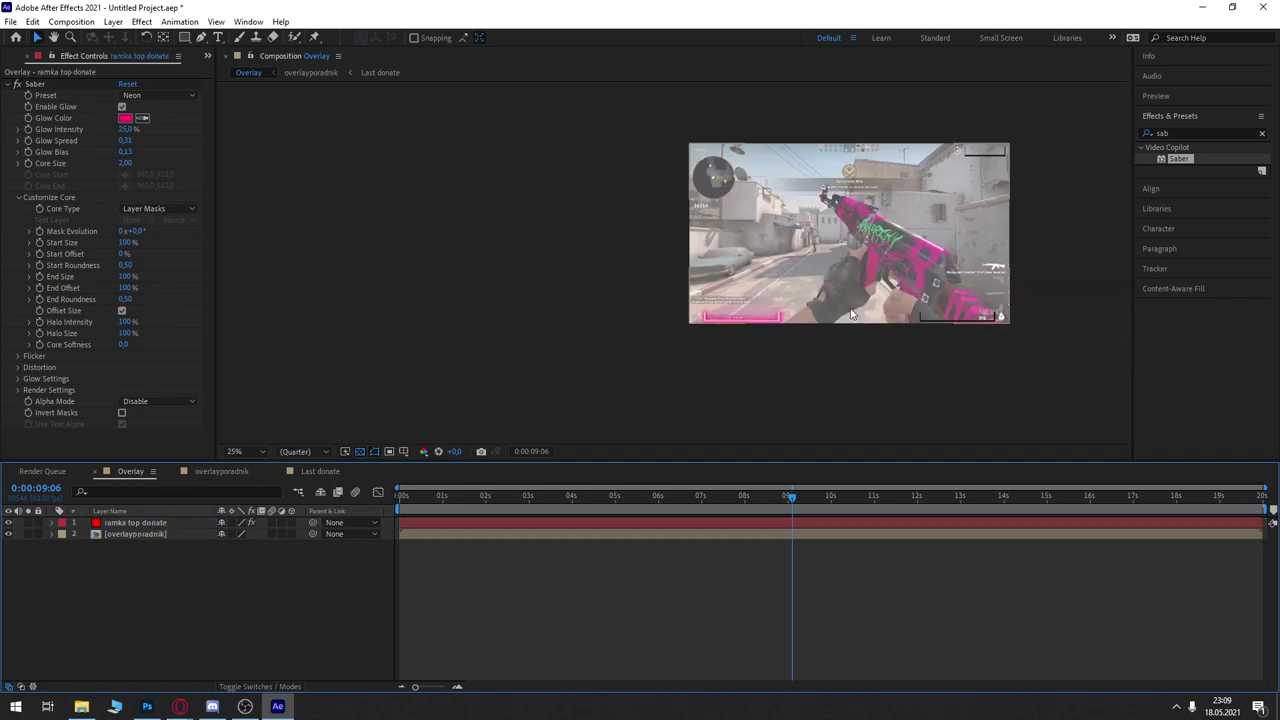
{"action": "scroll", "coordinate": [757, 303], "scroll_direction": "up", "scroll_amount": 3}
{"action": "scroll", "coordinate": [695, 311], "scroll_direction": "up", "scroll_amount": 3}
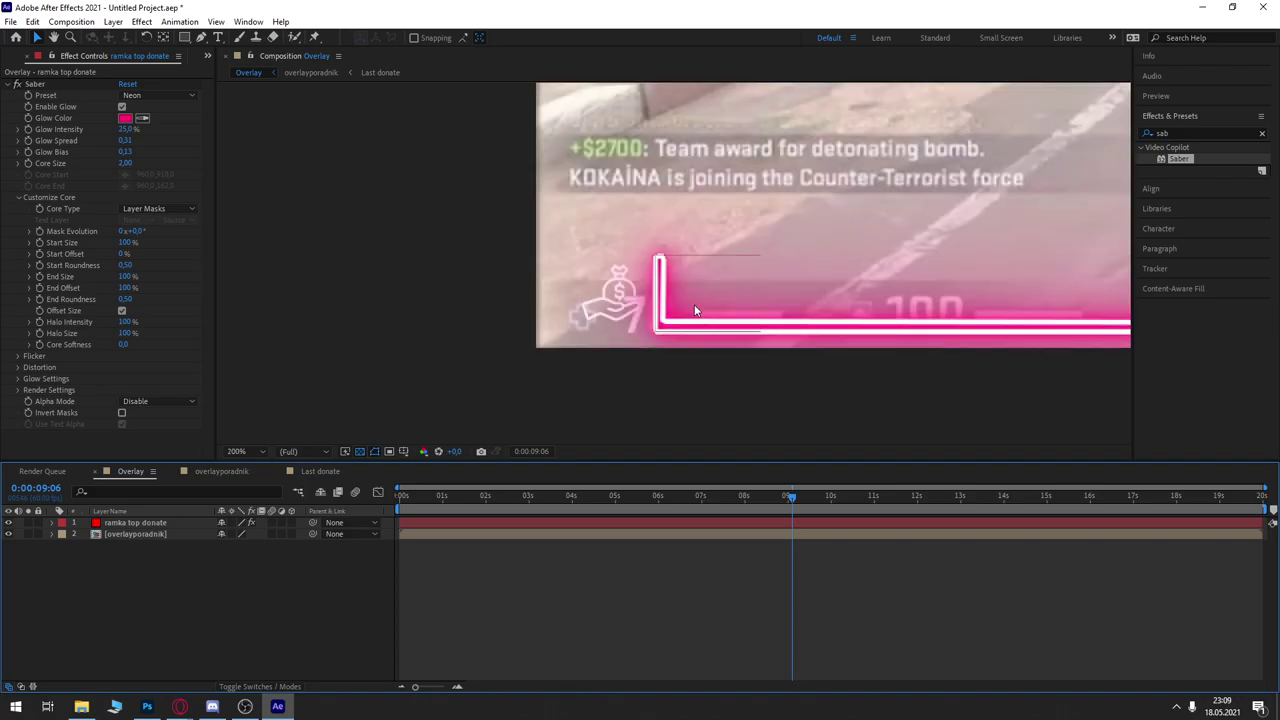
{"action": "scroll", "coordinate": [655, 305], "scroll_direction": "up", "scroll_amount": 2}
{"action": "scroll", "coordinate": [652, 312], "scroll_direction": "down", "scroll_amount": 2}
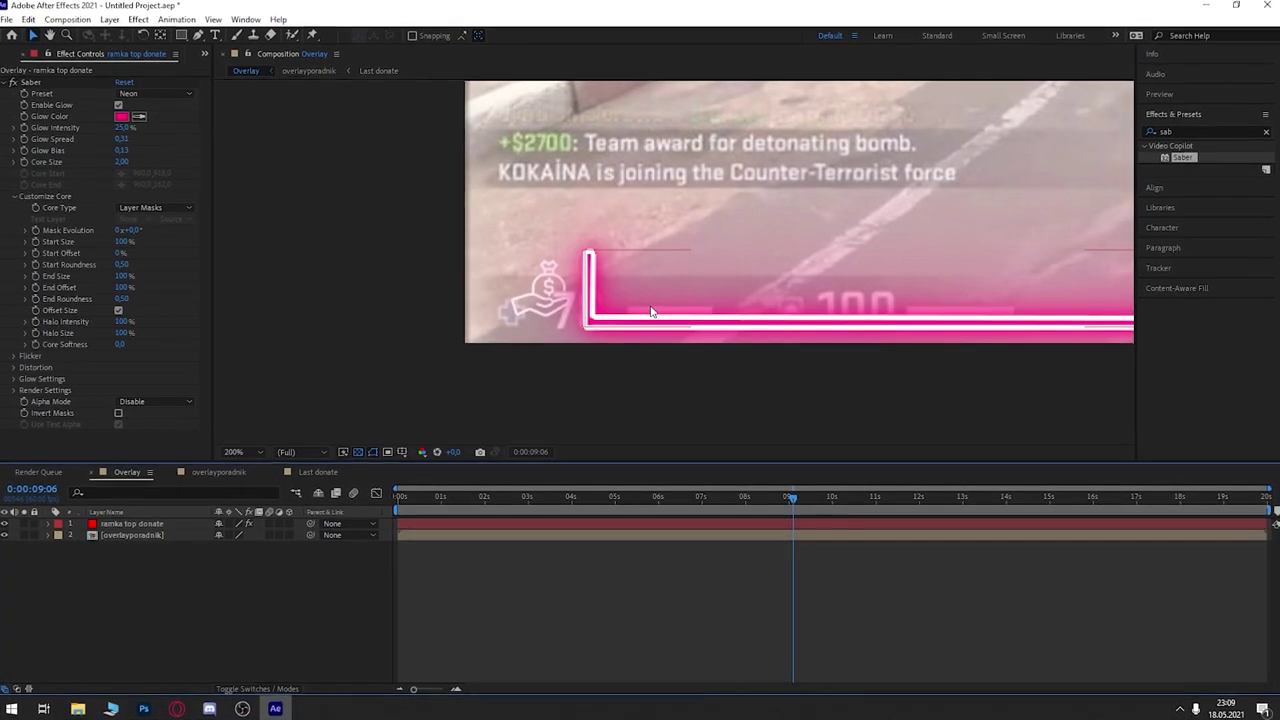
{"action": "scroll", "coordinate": [684, 254], "scroll_direction": "down", "scroll_amount": 3}
{"action": "scroll", "coordinate": [684, 256], "scroll_direction": "up", "scroll_amount": 2}
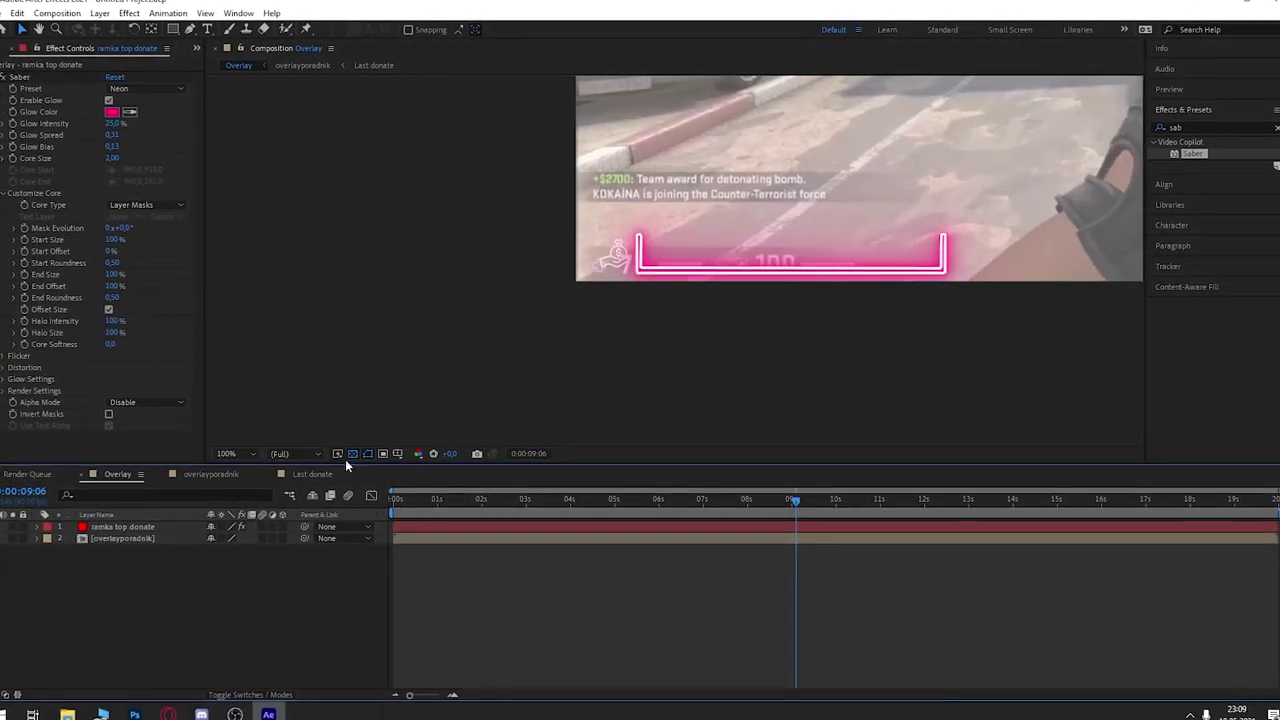
{"action": "left_click", "coordinate": [158, 527]}
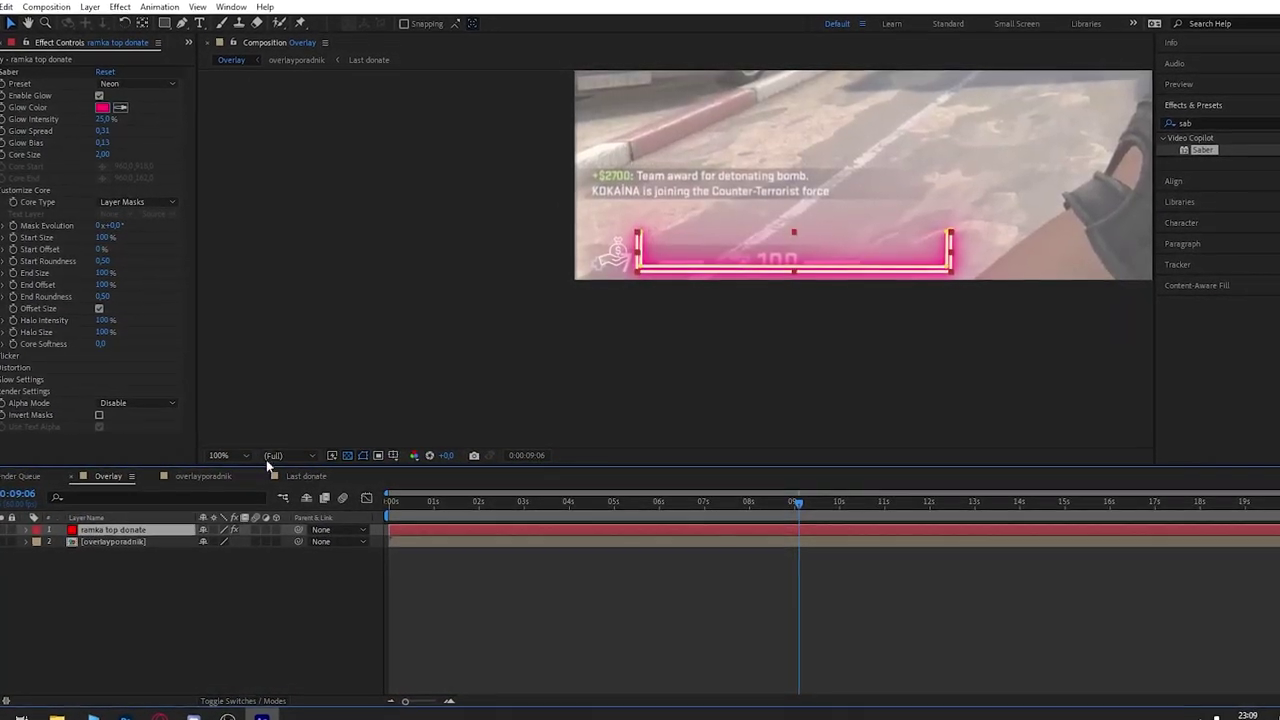
{"action": "key", "text": "ctrl+d"}
{"action": "key", "text": "ctrl+t"}
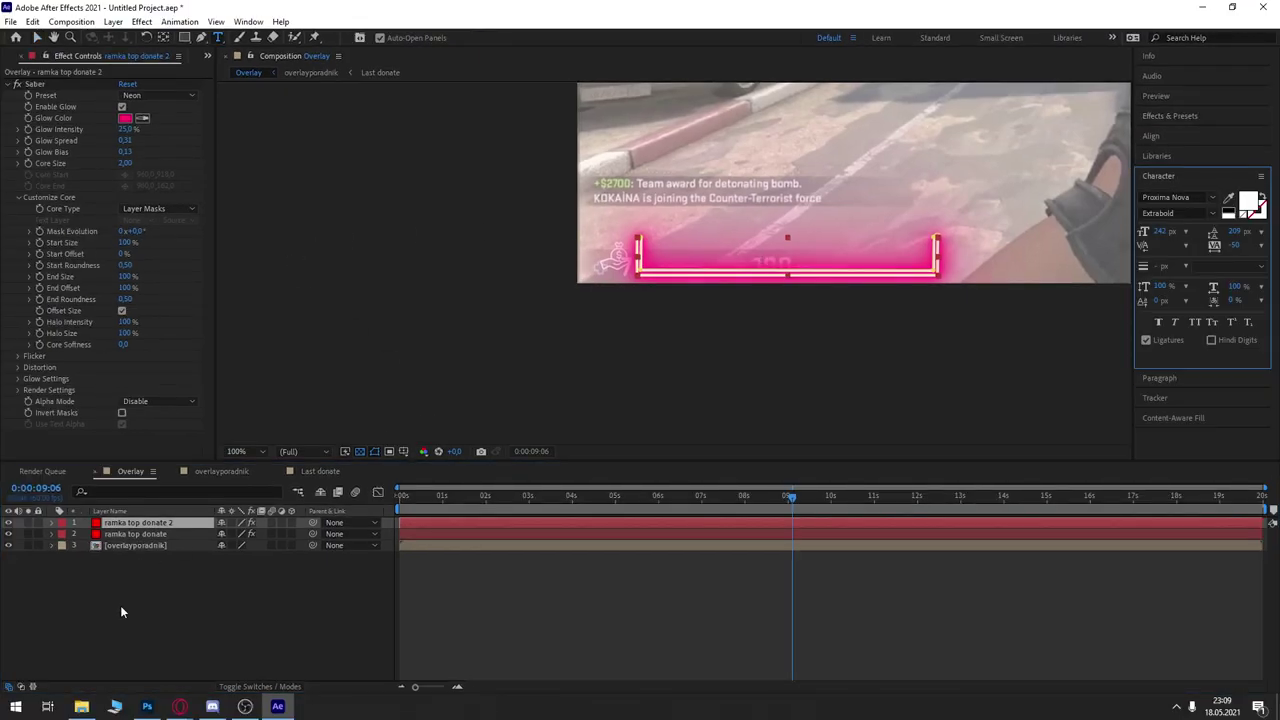
{"action": "left_click", "coordinate": [120, 605]}
{"action": "key", "text": "ctrl+z"}
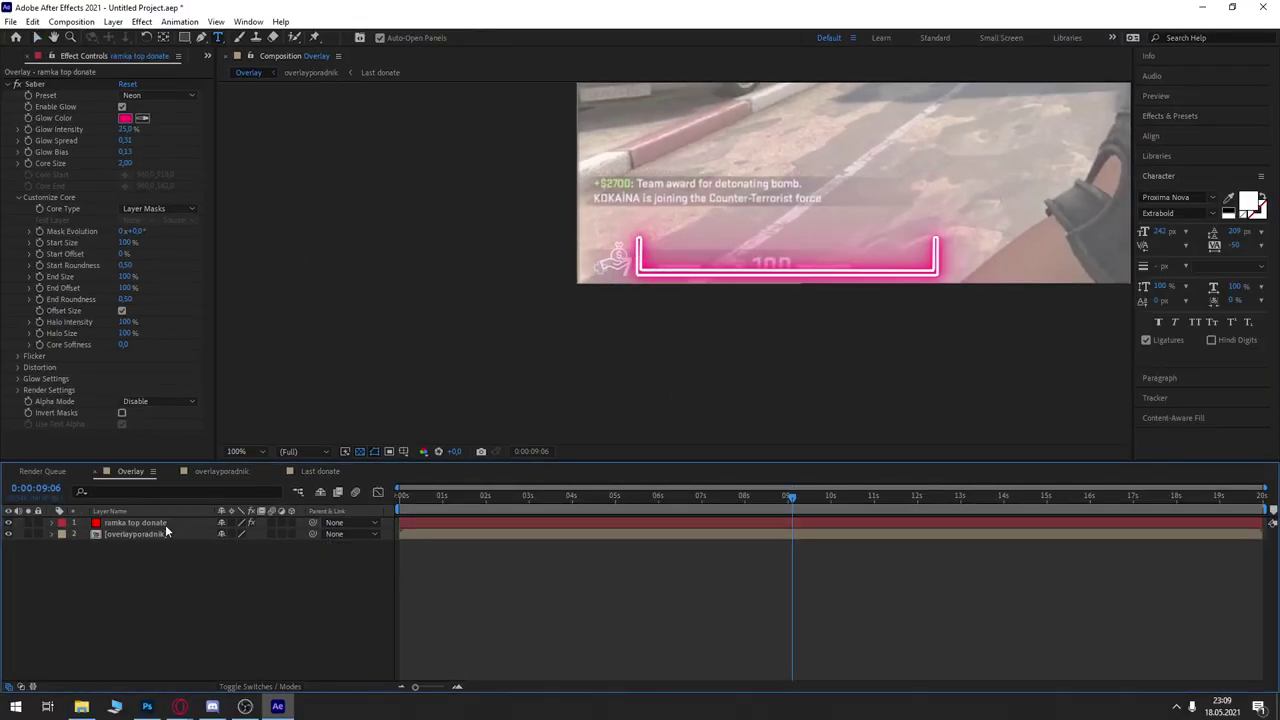
{"action": "left_click", "coordinate": [165, 525]}
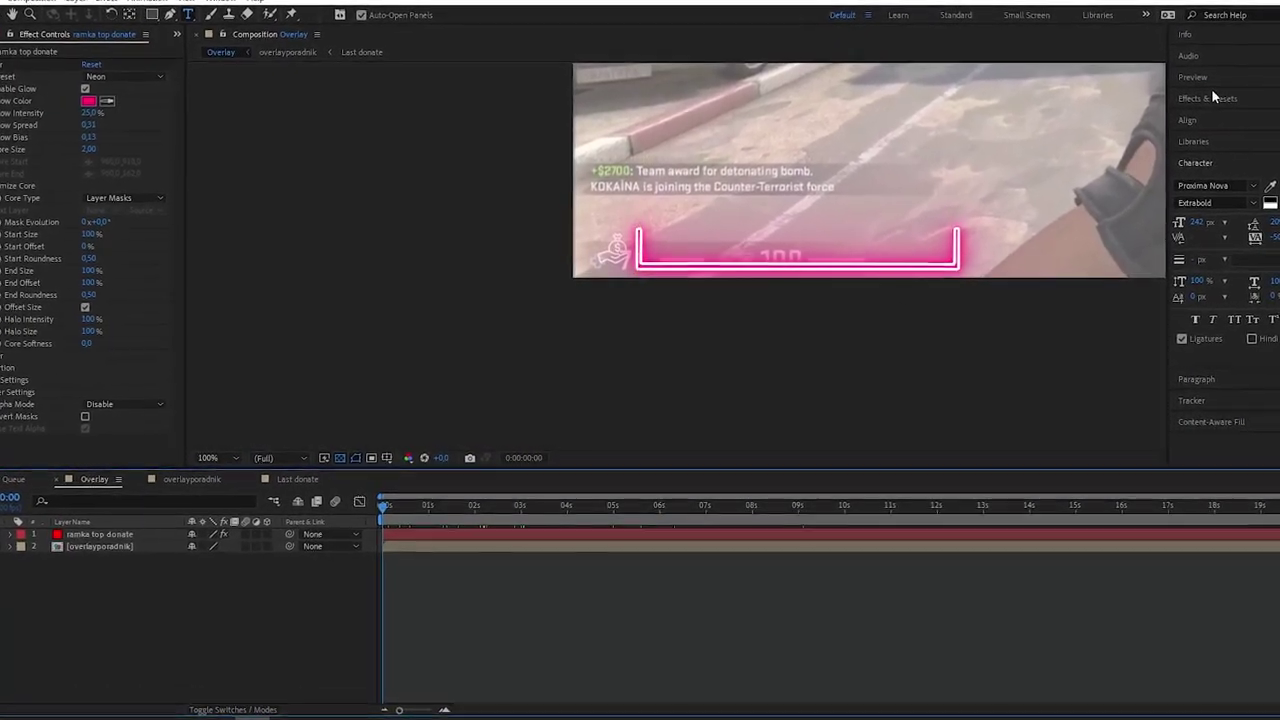
{"action": "left_click", "coordinate": [1205, 101]}
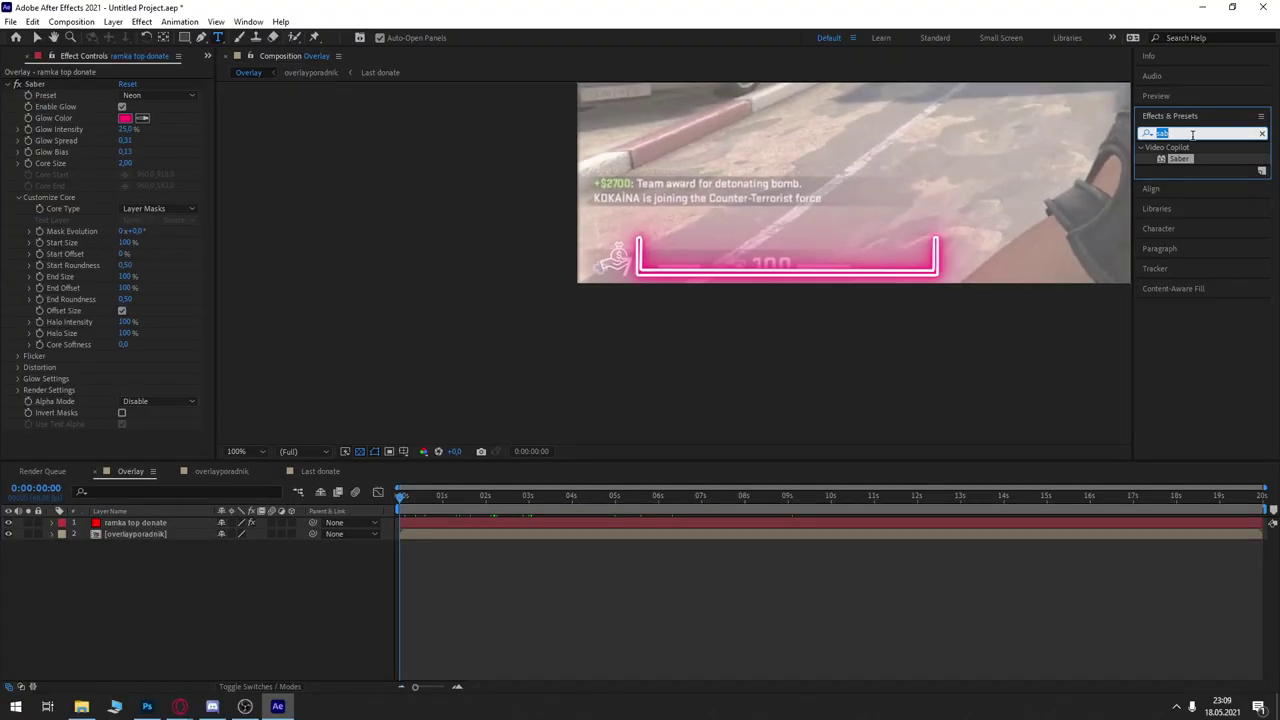
Step: Apply Hue/Saturation to the ramka top donate layer with Colorize turned on
{"action": "type", "text": "color"}
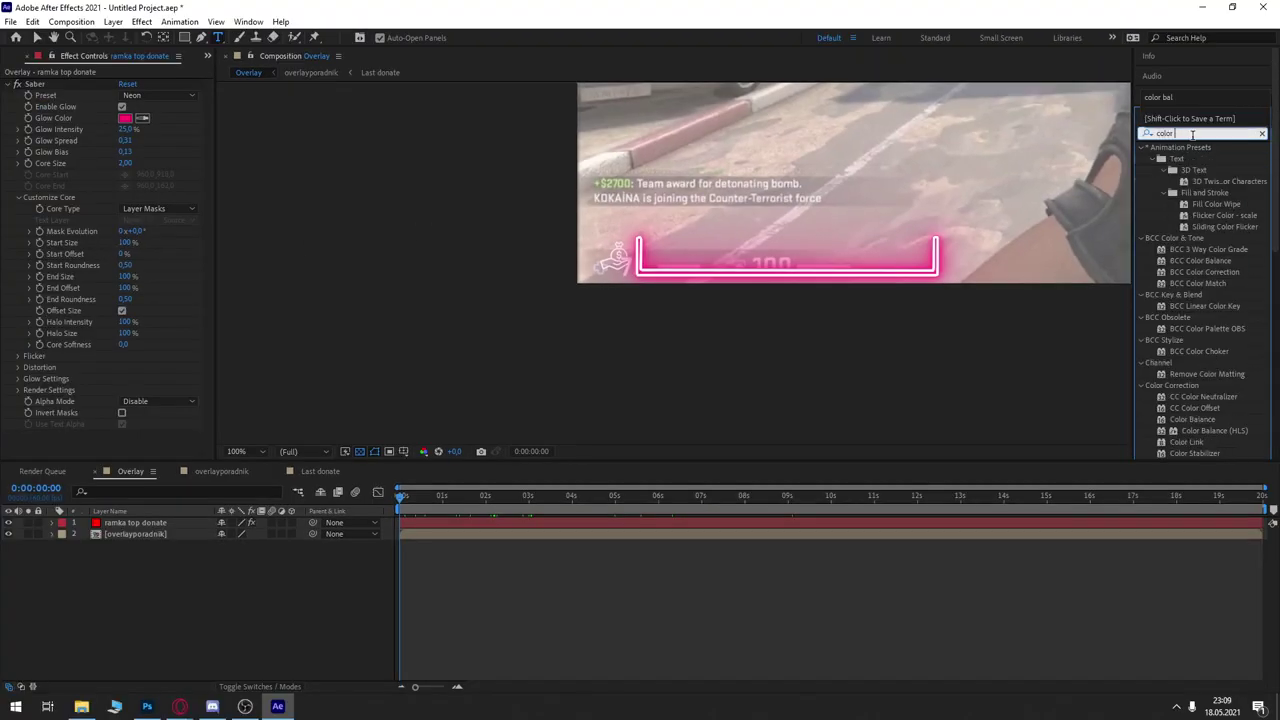
{"action": "type", "text": " hy"}
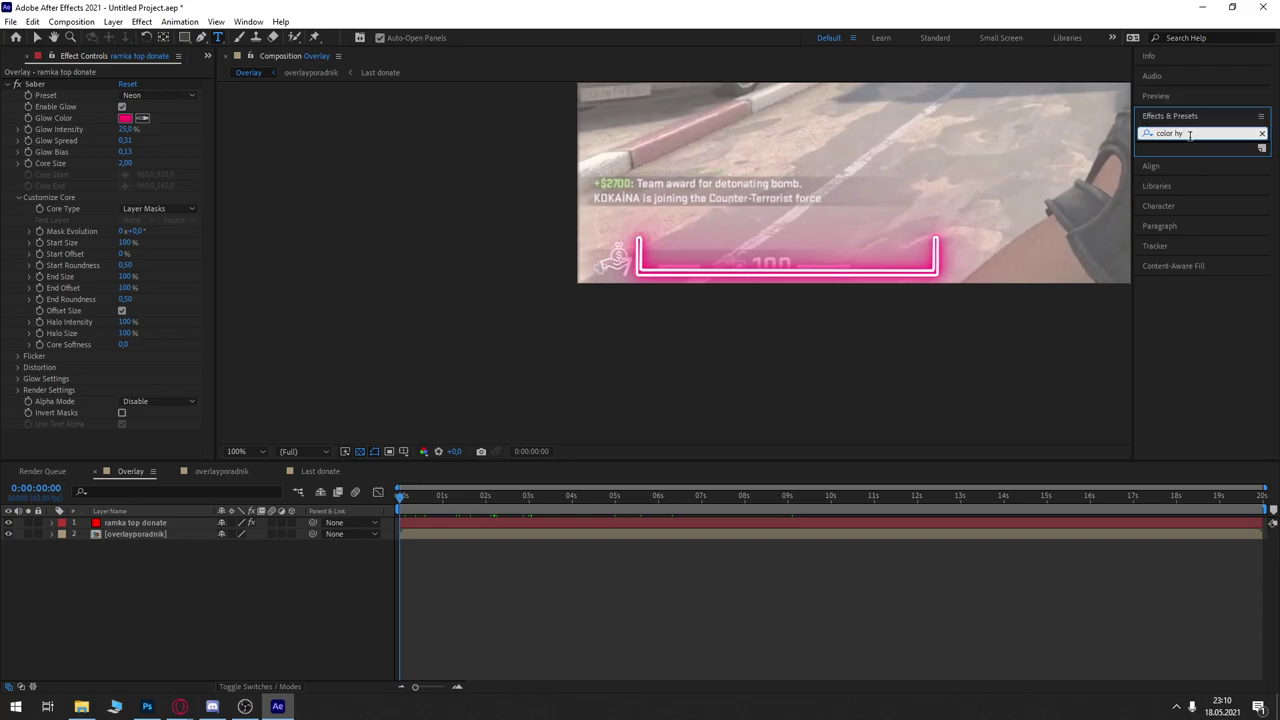
{"action": "type", "text": "hue s"}
{"action": "triple_click", "coordinate": [1191, 134]}
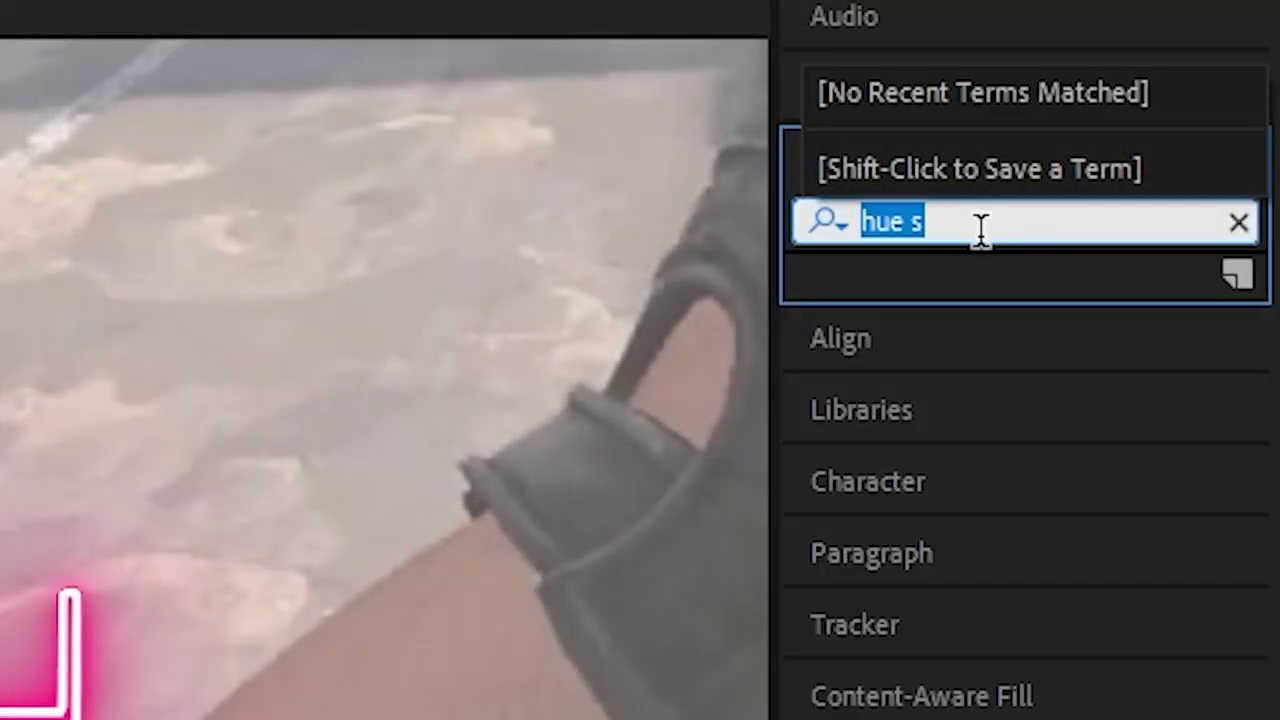
{"action": "type", "text": "hue"}
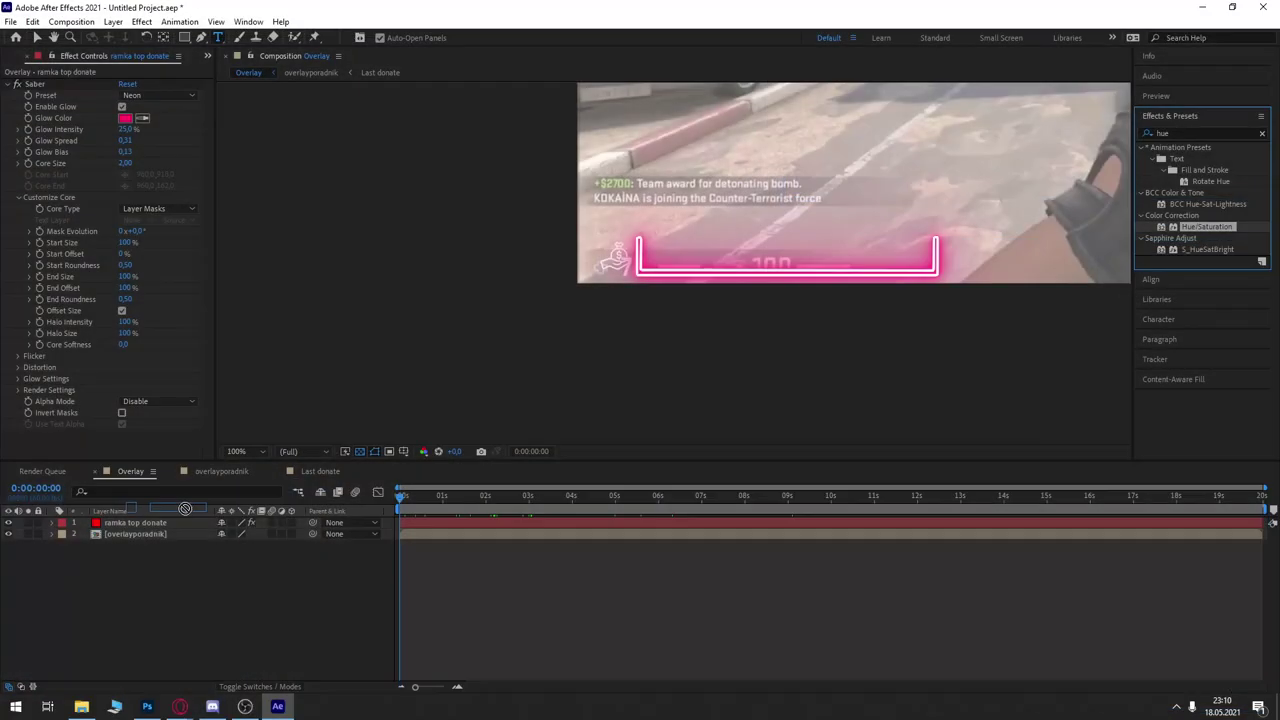
{"action": "left_click_drag", "start_coordinate": [1206, 226], "coordinate": [150, 523]}
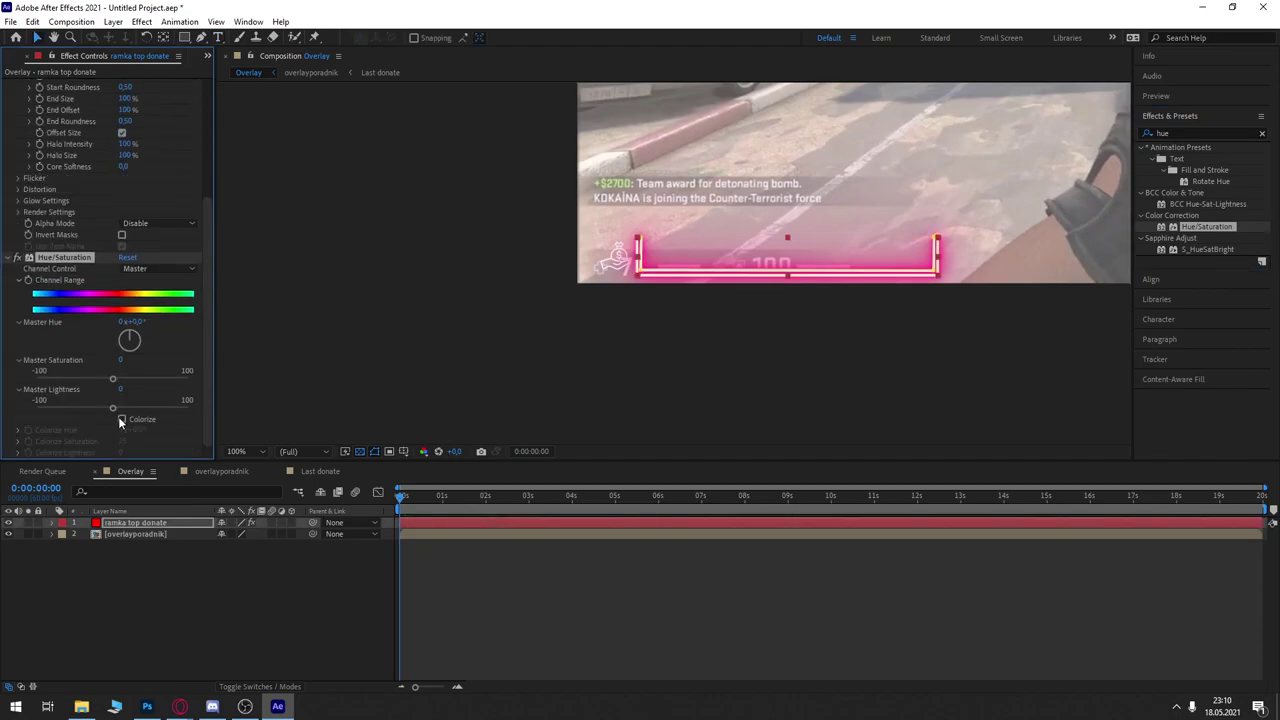
{"action": "left_click", "coordinate": [121, 419]}
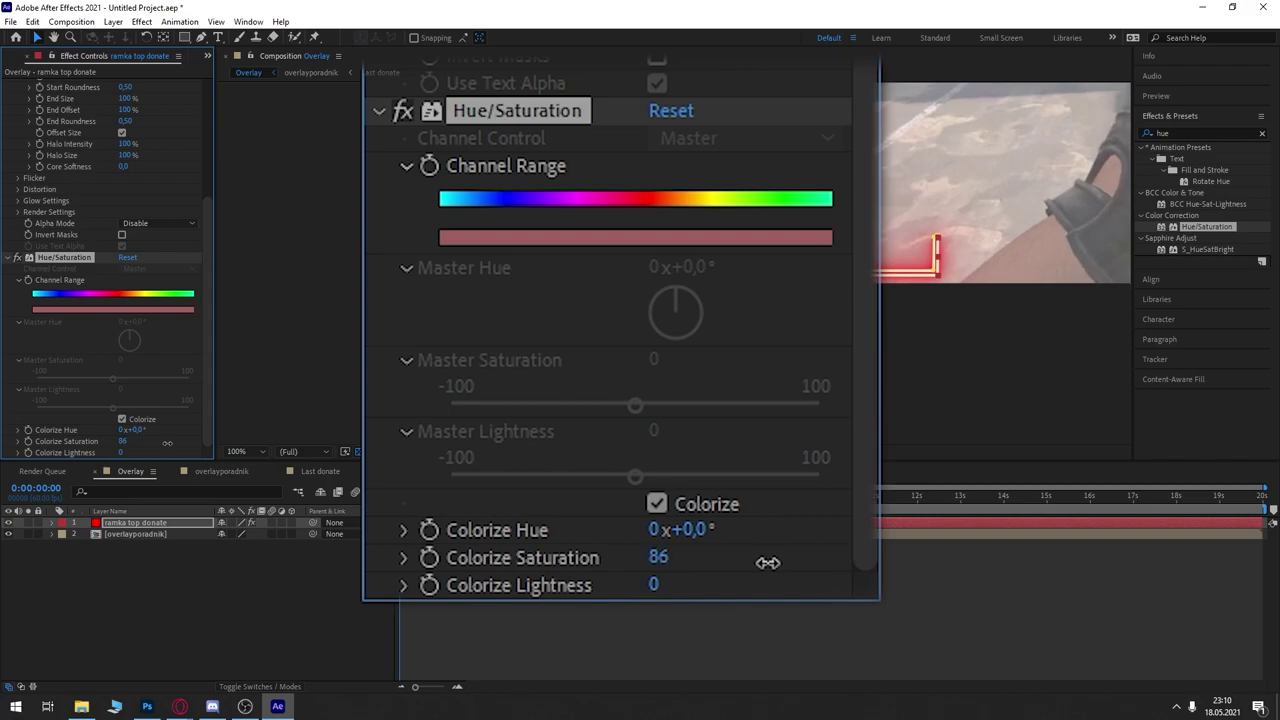
Step: Add a time*66 expression to Colorize Hue so the frame's colour cycles
{"action": "left_click", "coordinate": [28, 430], "text": "alt"}
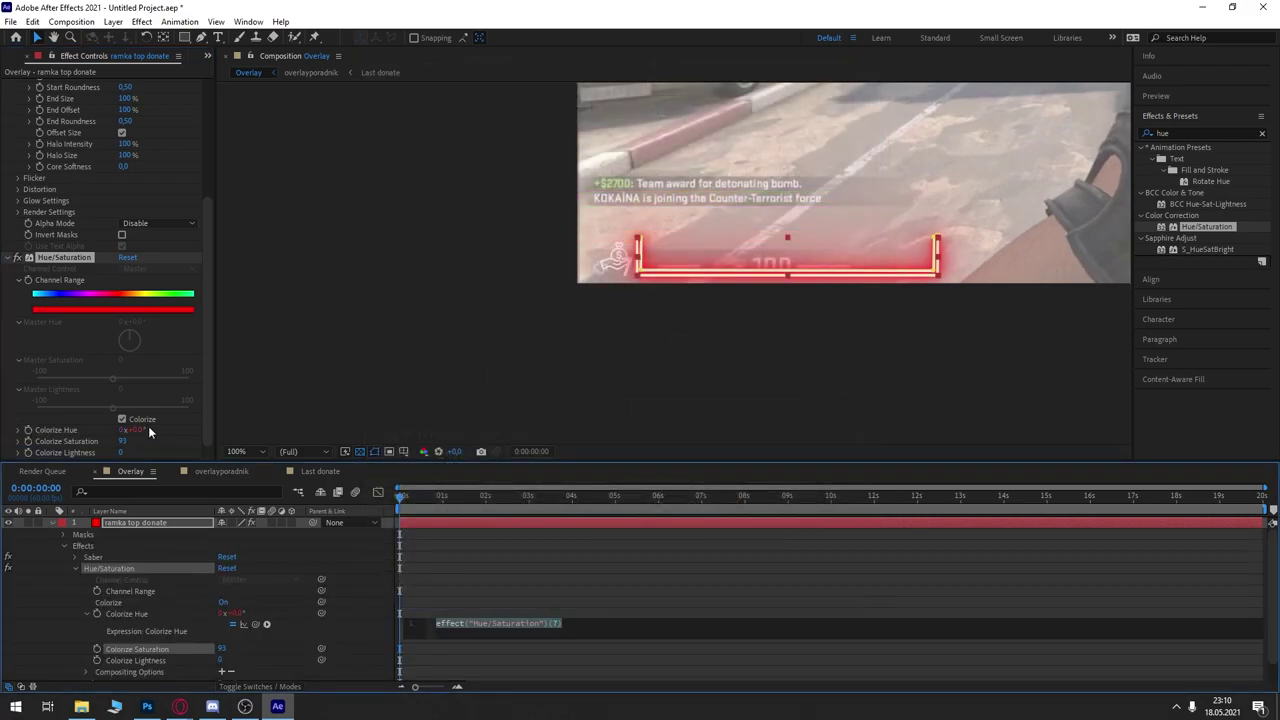
{"action": "type", "text": "time*6"}
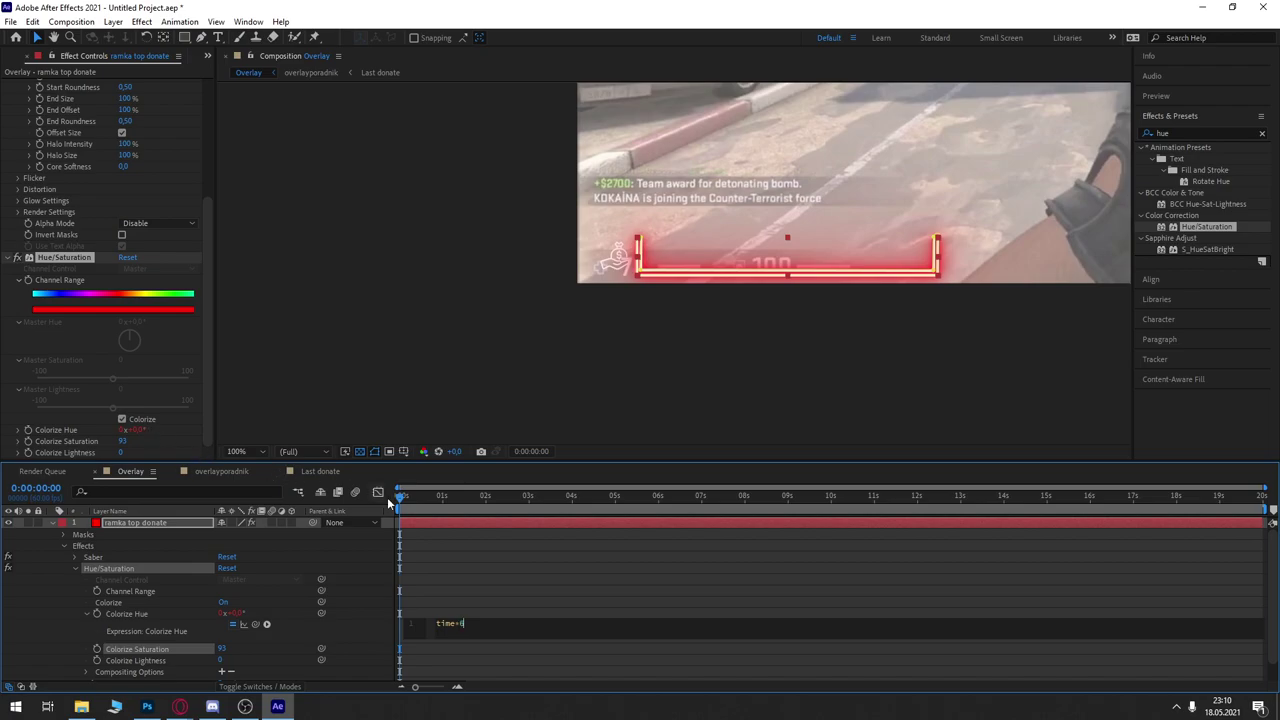
{"action": "type", "text": "6"}
{"action": "key", "text": "KP_Enter"}
{"action": "left_click", "coordinate": [55, 523]}
{"action": "left_click", "coordinate": [593, 557]}
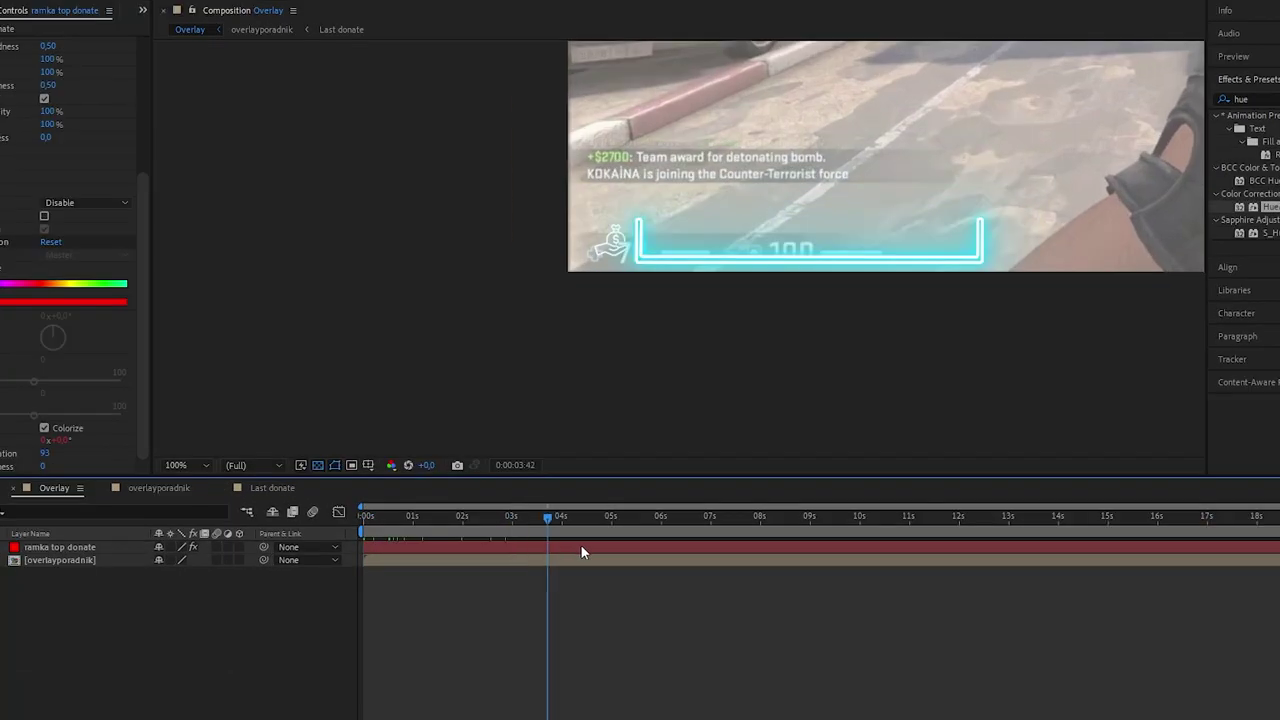
Step: Preview the hue change, then set Saber Start Size 100%, Start Roundness 0,73 and Halo Intensity 79%
{"action": "left_click_drag", "start_coordinate": [400, 503], "coordinate": [1135, 565]}
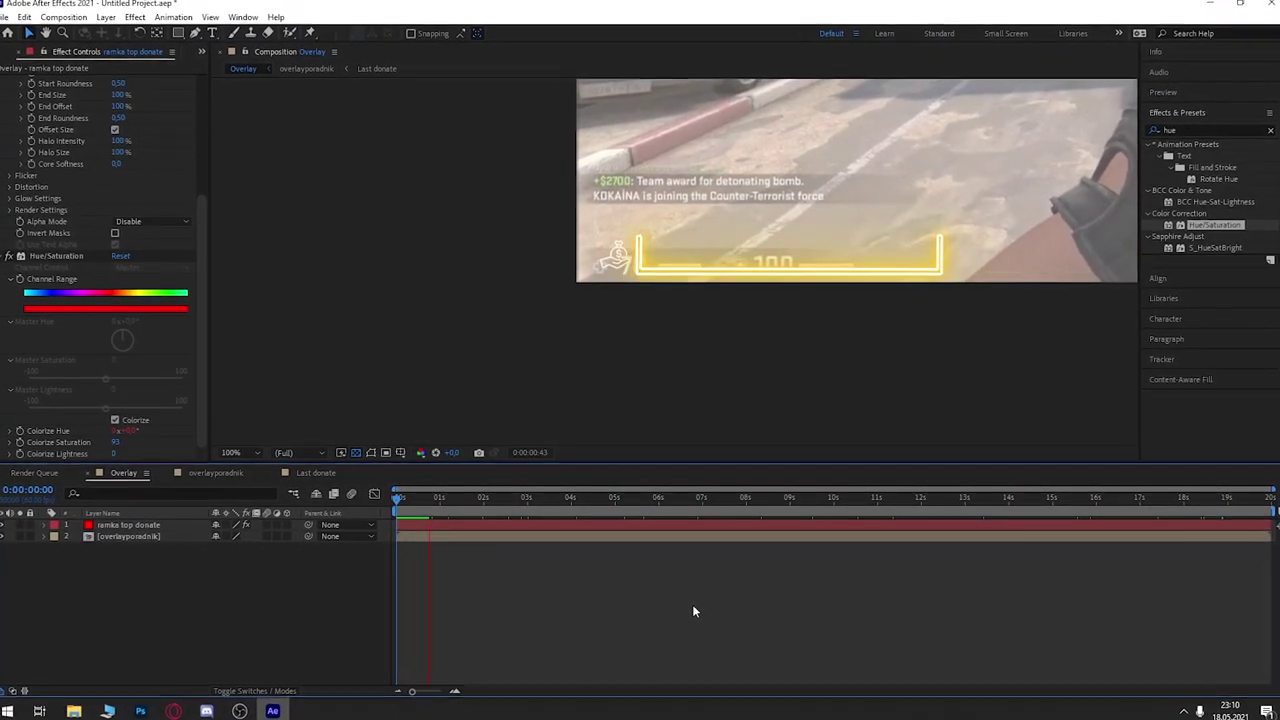
{"action": "left_click_drag", "start_coordinate": [440, 500], "coordinate": [332, 507]}
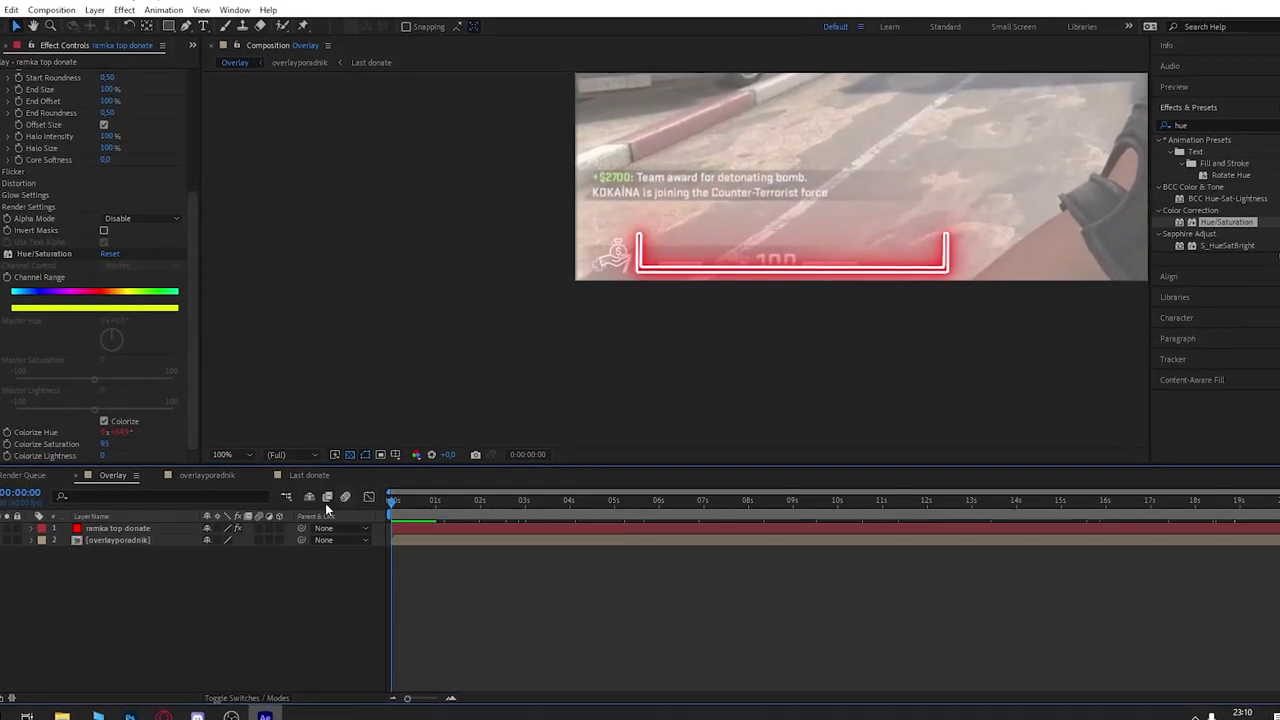
{"action": "scroll", "coordinate": [120, 311], "scroll_direction": "up", "scroll_amount": 4}
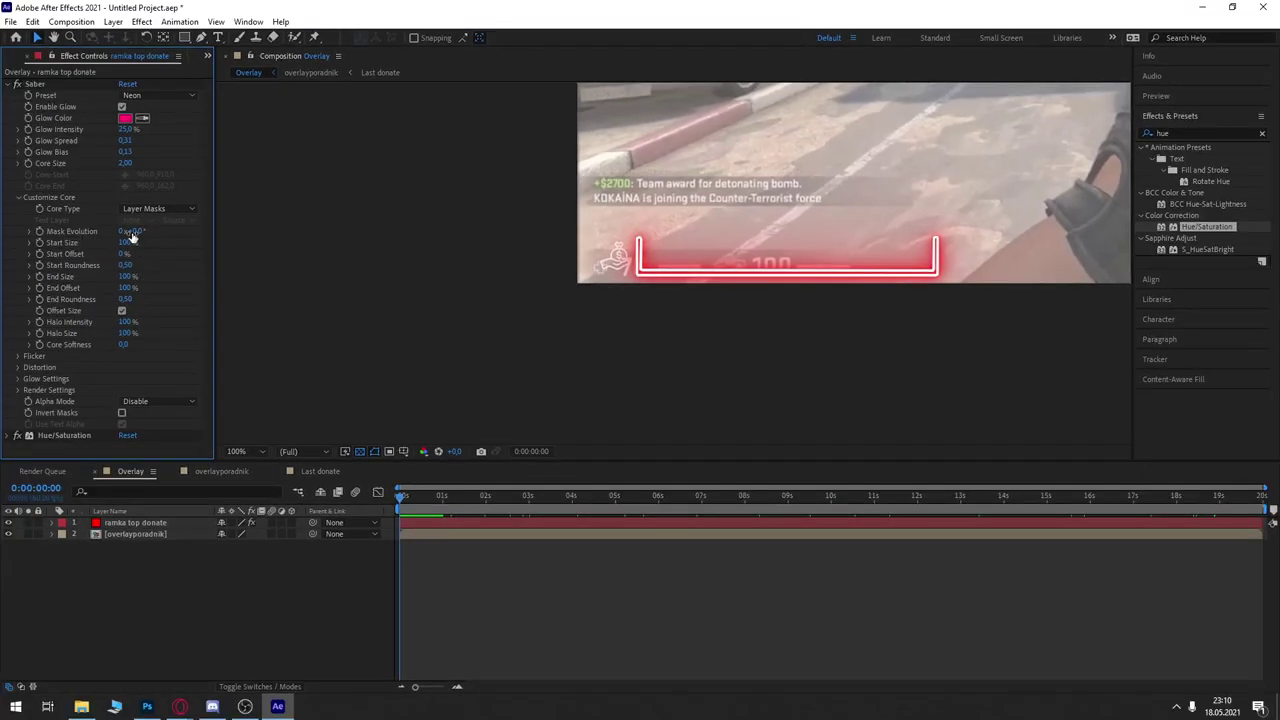
{"action": "left_click_drag", "start_coordinate": [127, 243], "coordinate": [91, 243]}
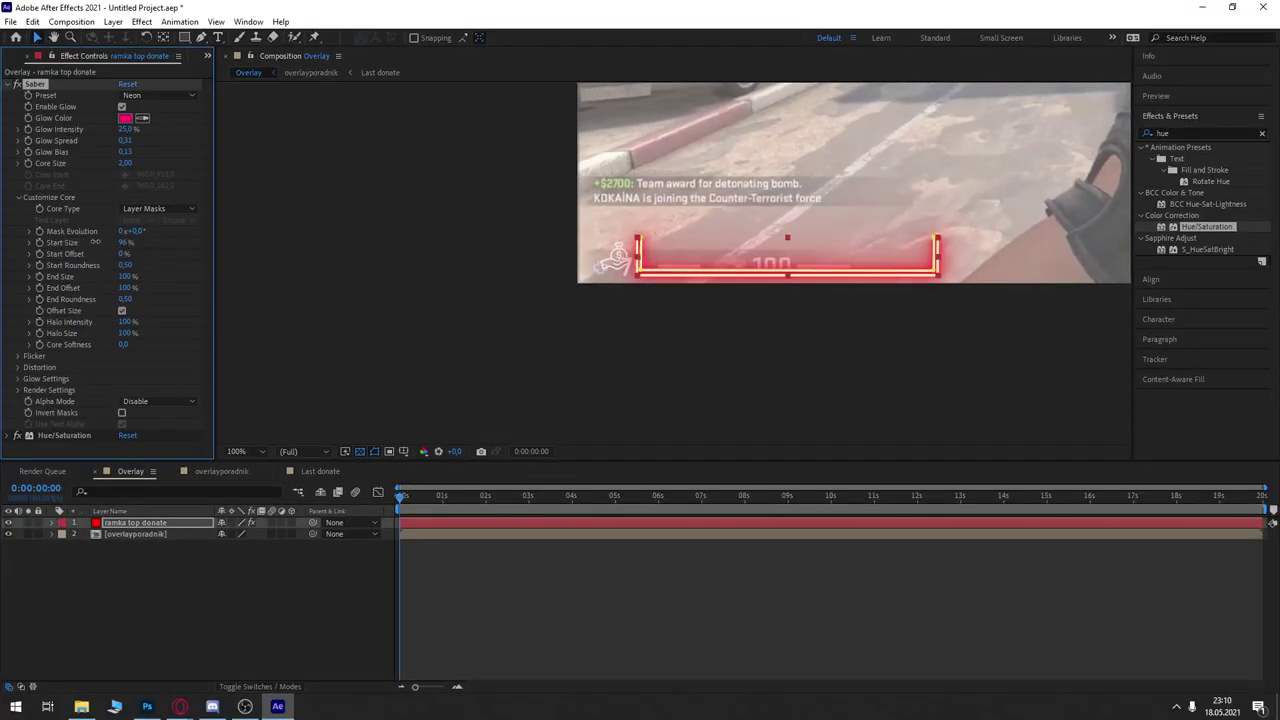
{"action": "mouse_move", "coordinate": [125, 265]}
{"action": "left_mouse_down"}
{"action": "mouse_move", "coordinate": [85, 265]}
{"action": "mouse_move", "coordinate": [100, 276]}
{"action": "left_mouse_up"}
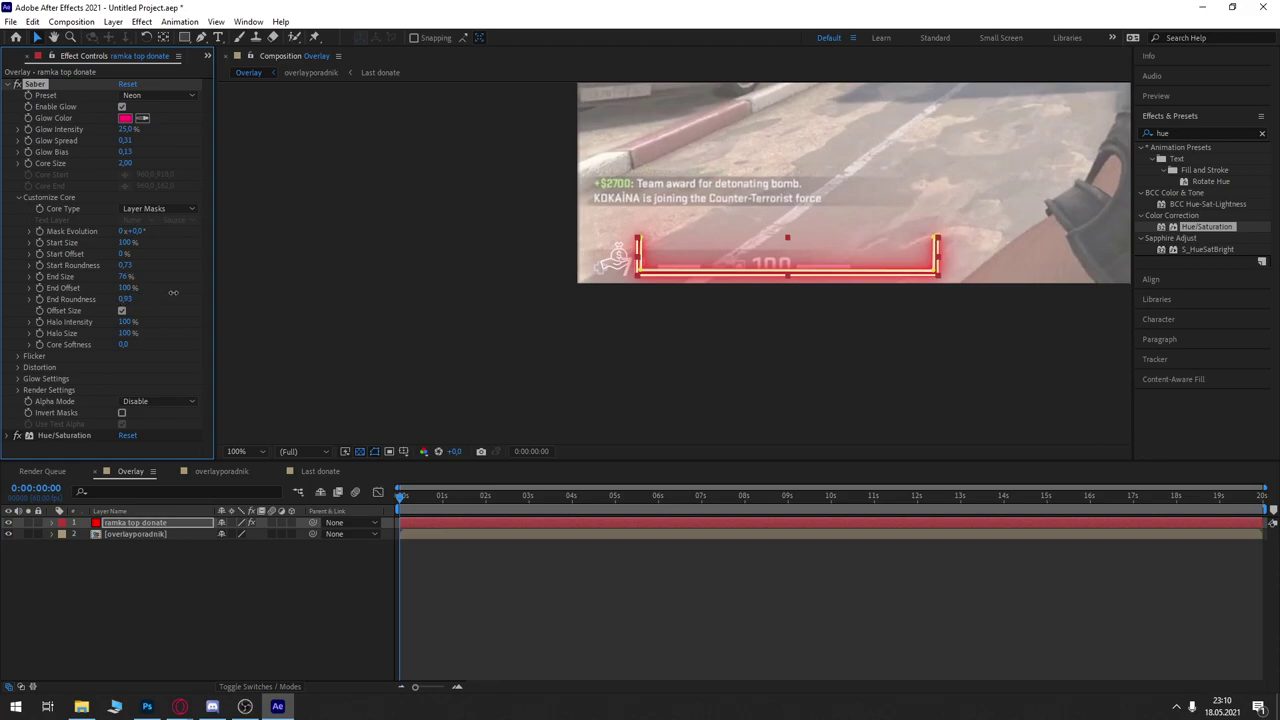
{"action": "left_click_drag", "start_coordinate": [127, 323], "coordinate": [55, 322]}
Step: Check the glow at a later time and raise Halo Intensity to 103%
{"action": "left_click", "coordinate": [525, 500]}
{"action": "left_click", "coordinate": [606, 572]}
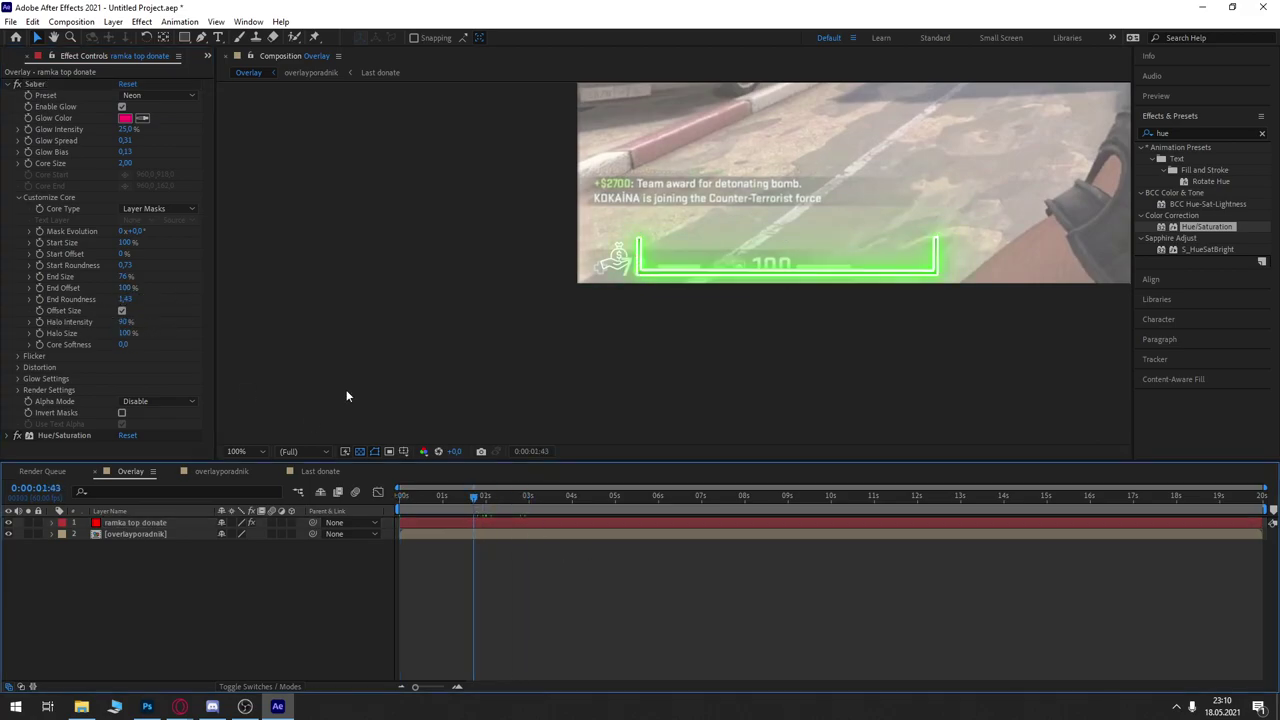
{"action": "left_click", "coordinate": [125, 323]}
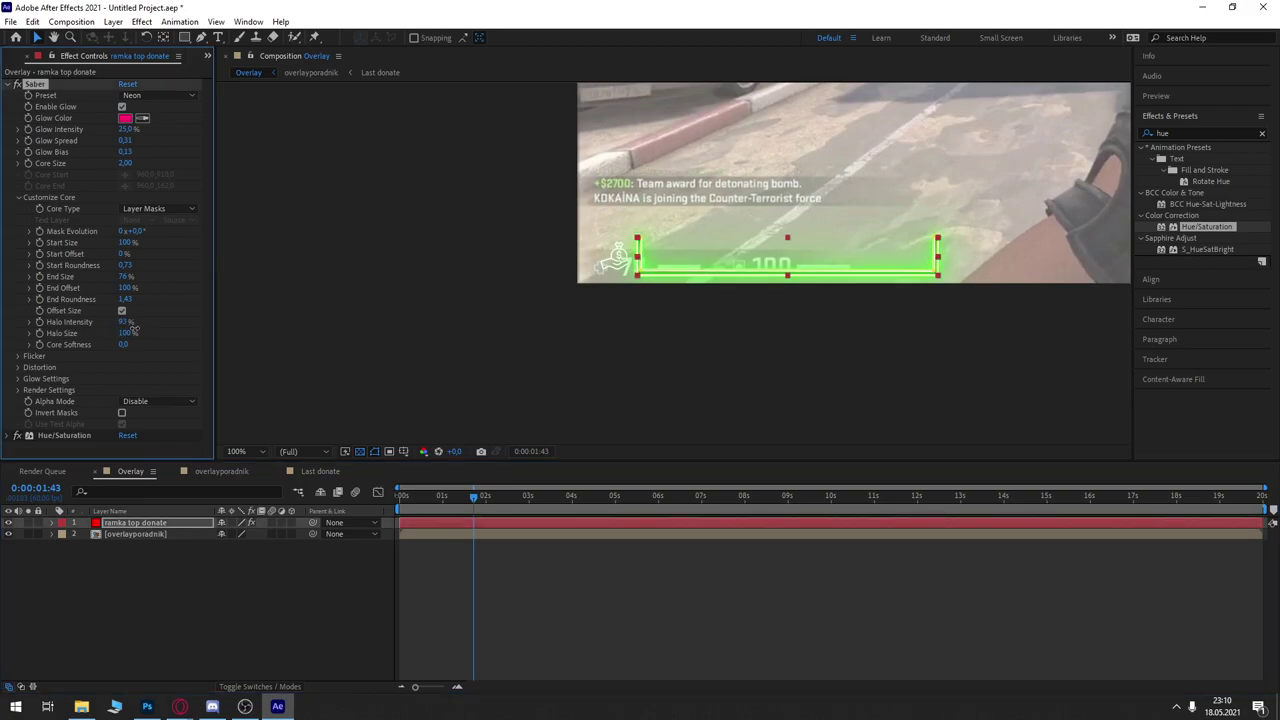
{"action": "left_click_drag", "start_coordinate": [176, 325], "coordinate": [67, 333]}
Step: Set End Offset to 0% and keyframe it at the composition start
{"action": "left_click_drag", "start_coordinate": [125, 287], "coordinate": [50, 288]}
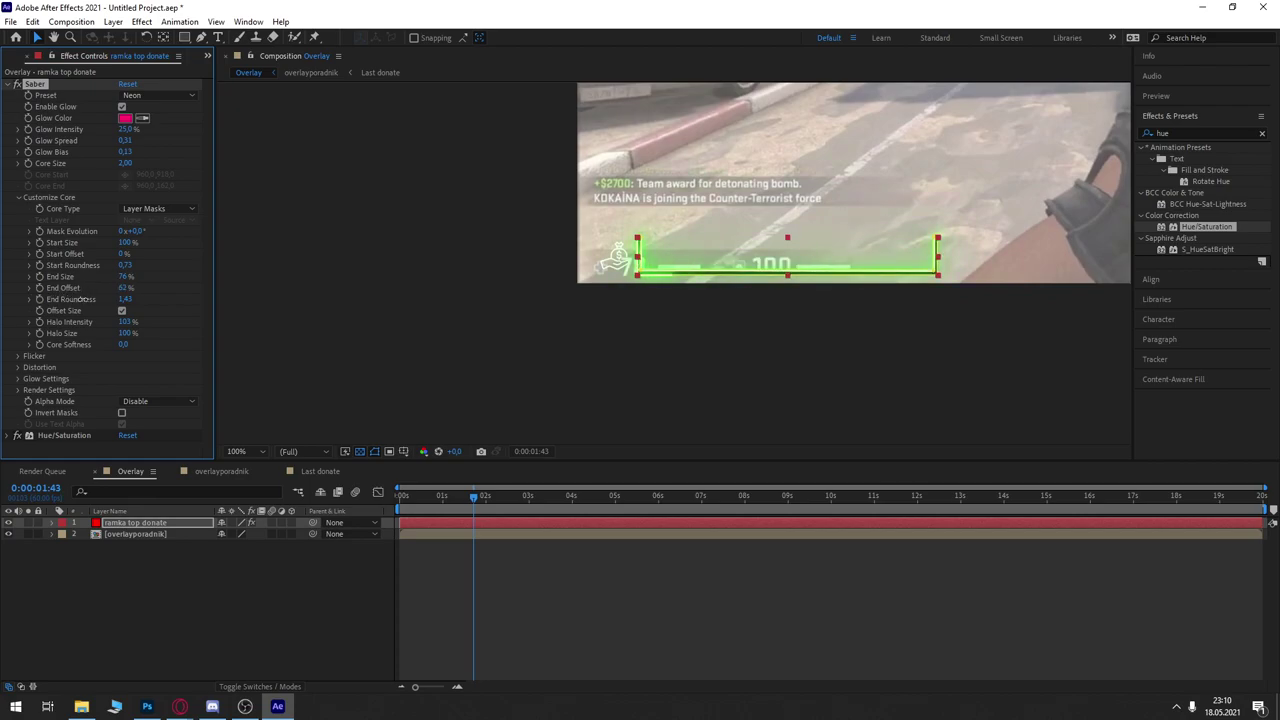
{"action": "left_click_drag", "start_coordinate": [85, 299], "coordinate": [142, 301]}
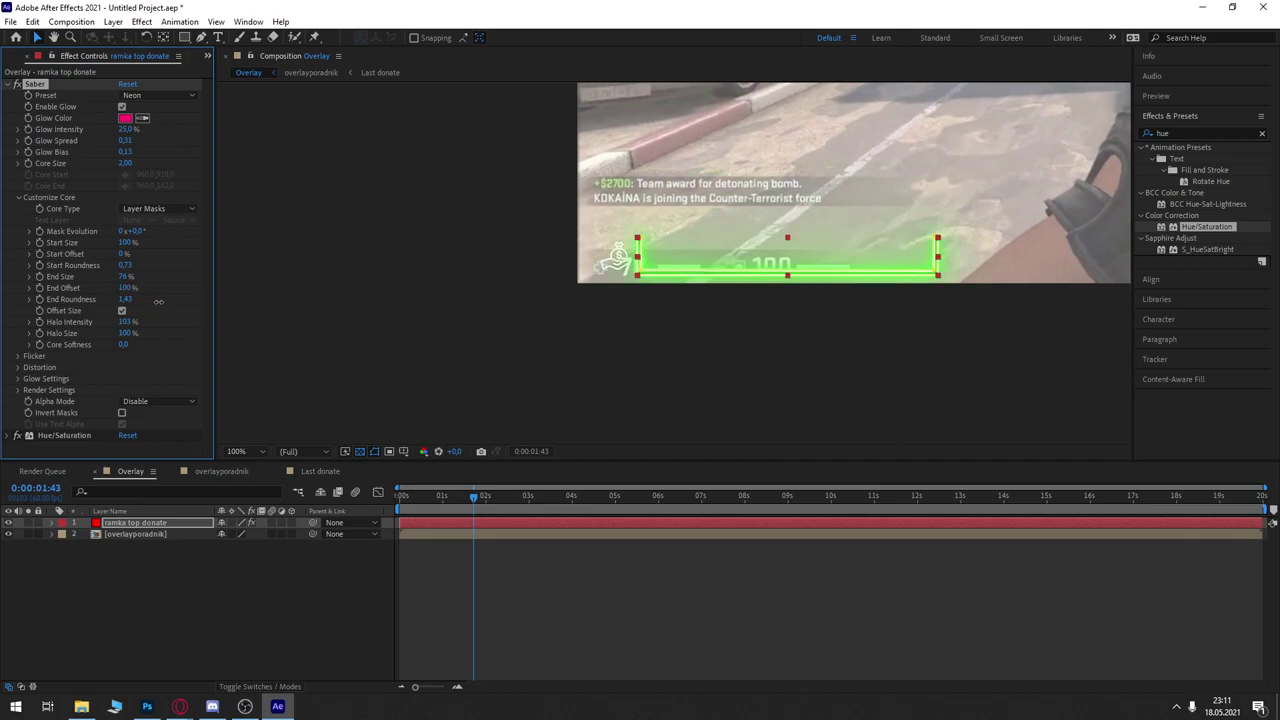
{"action": "left_click_drag", "start_coordinate": [142, 301], "coordinate": [100, 303]}
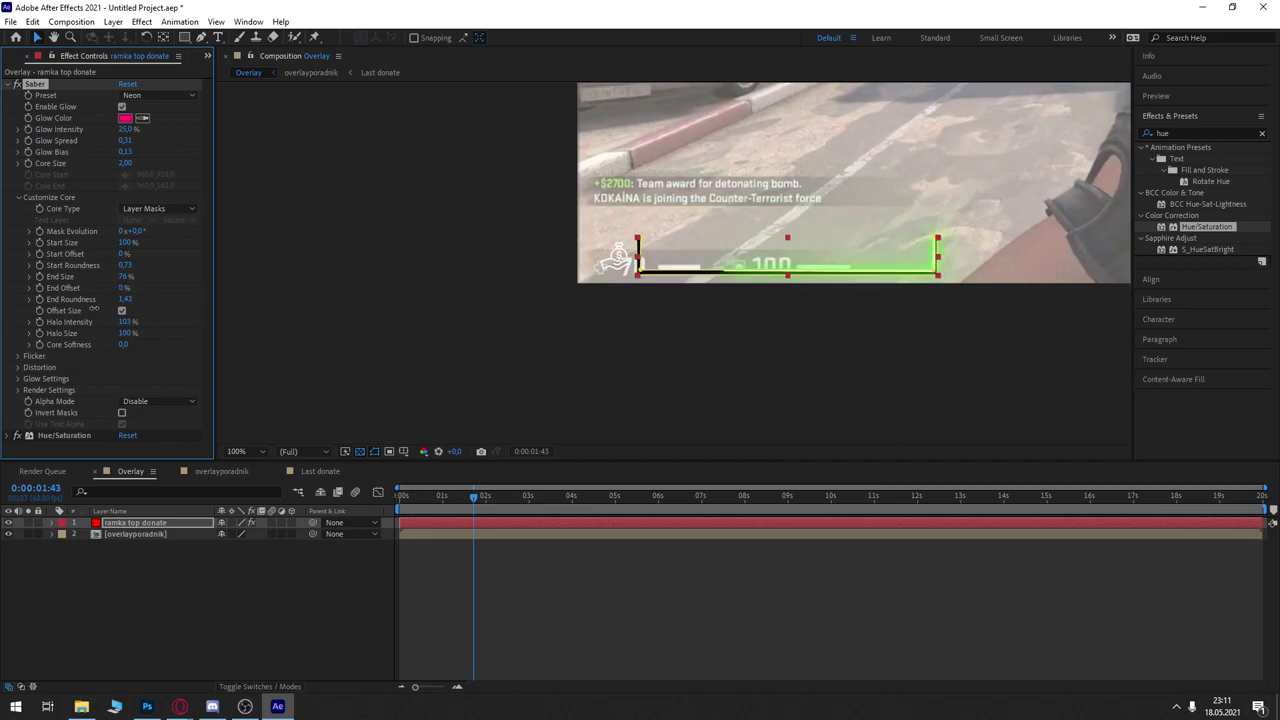
{"action": "left_click", "coordinate": [349, 497]}
{"action": "key", "text": "Home"}
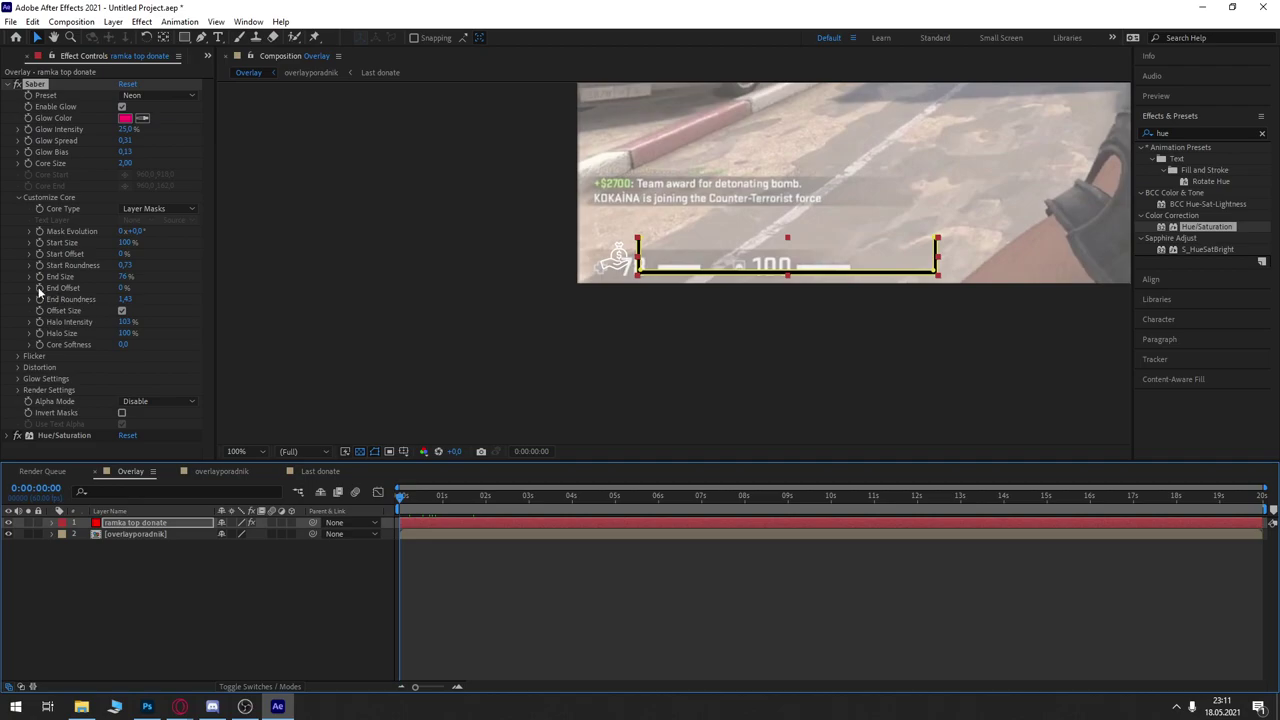
{"action": "left_click_drag", "start_coordinate": [439, 497], "coordinate": [479, 498]}
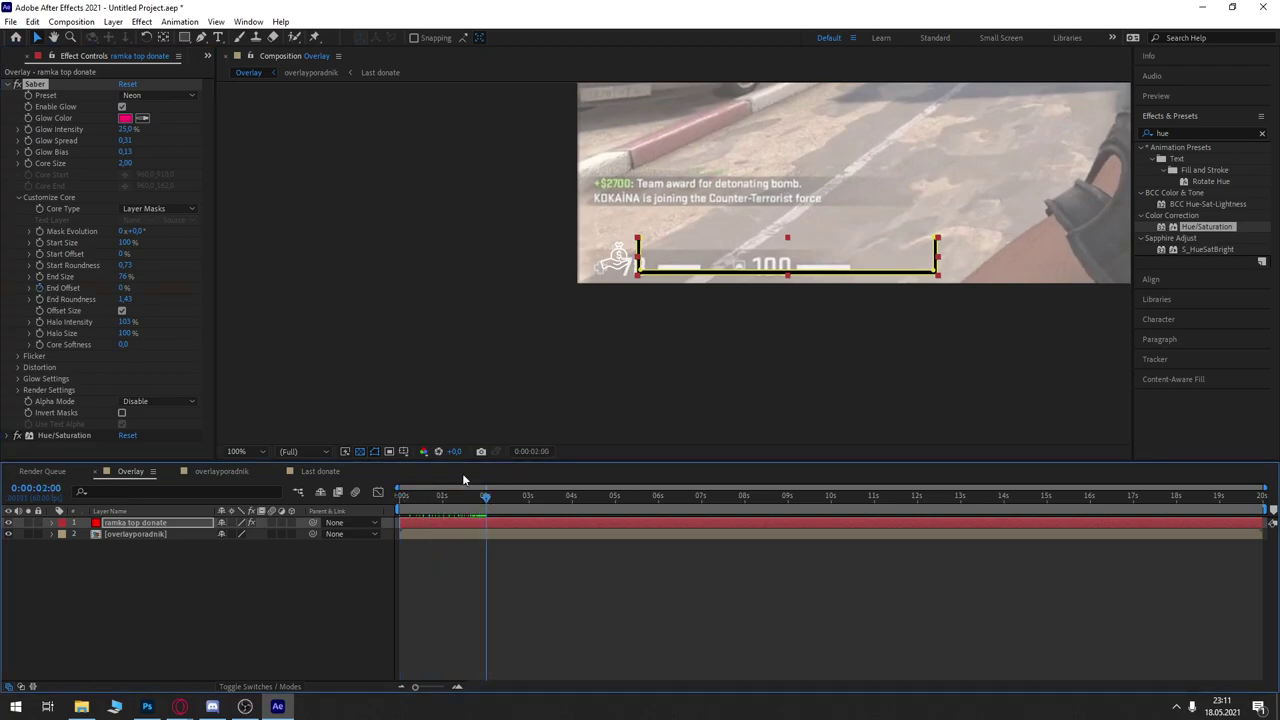
Step: Set End Offset to 100% at 2 seconds so the bracket is fully drawn
{"action": "left_click_drag", "start_coordinate": [123, 287], "coordinate": [980, 434]}
{"action": "left_click", "coordinate": [980, 434]}
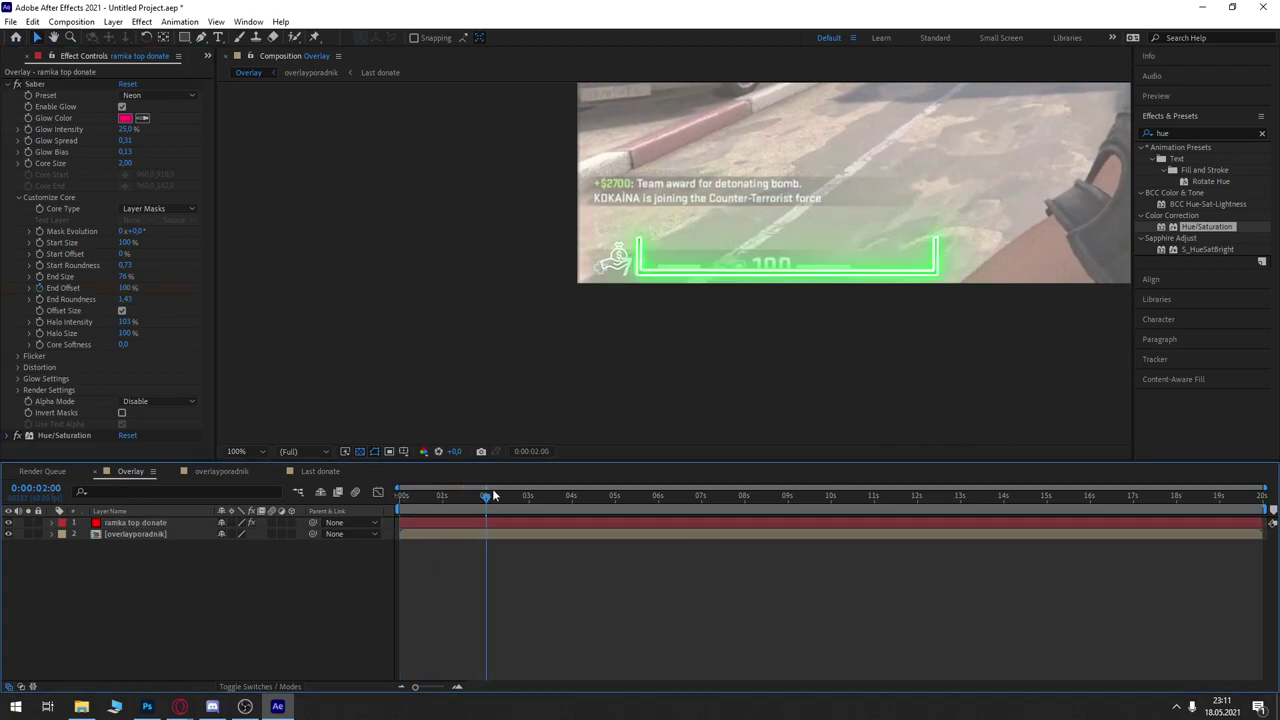
{"action": "left_click_drag", "start_coordinate": [563, 498], "coordinate": [602, 498]}
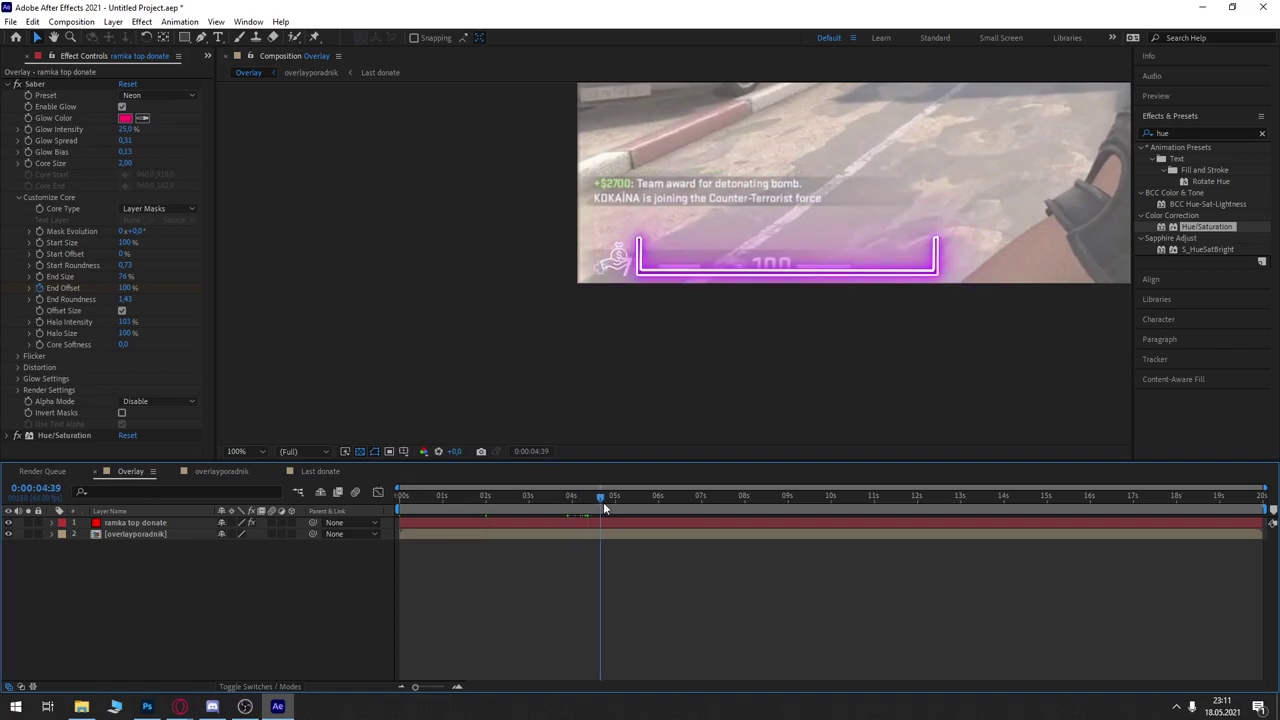
{"action": "mouse_move", "coordinate": [859, 531]}
{"action": "left_mouse_down"}
{"action": "mouse_move", "coordinate": [833, 531]}
{"action": "mouse_move", "coordinate": [1176, 531]}
{"action": "left_mouse_up"}
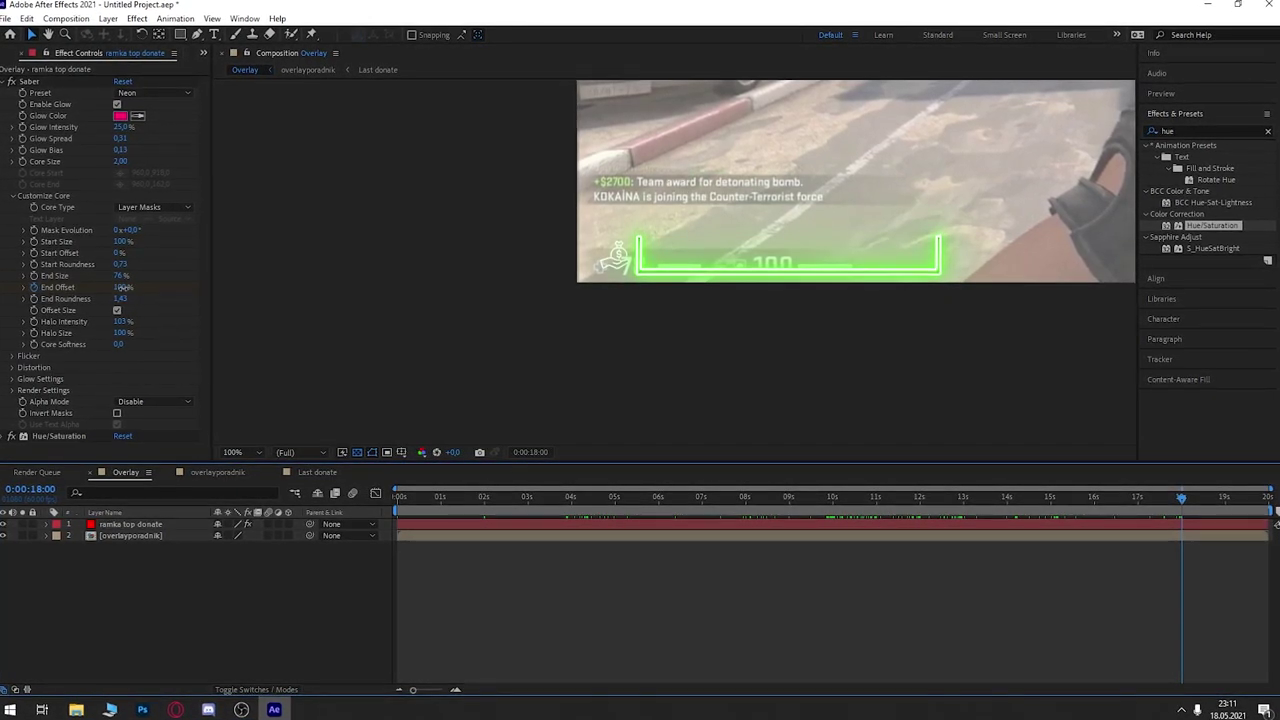
Step: Add an End Offset keyframe near 18 seconds and scrub to the last frame to check colours
{"action": "left_click_drag", "start_coordinate": [129, 292], "coordinate": [123, 290]}
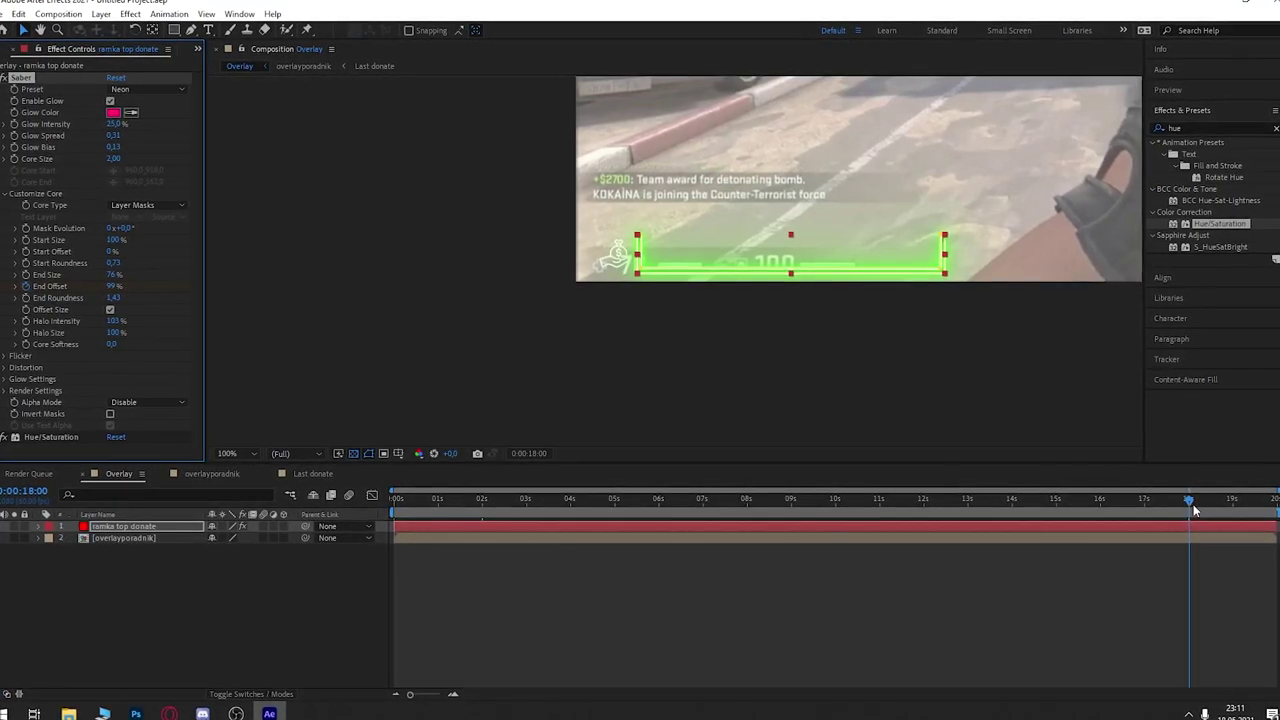
{"action": "left_click", "coordinate": [416, 499]}
{"action": "left_click_drag", "start_coordinate": [416, 520], "coordinate": [1201, 560]}
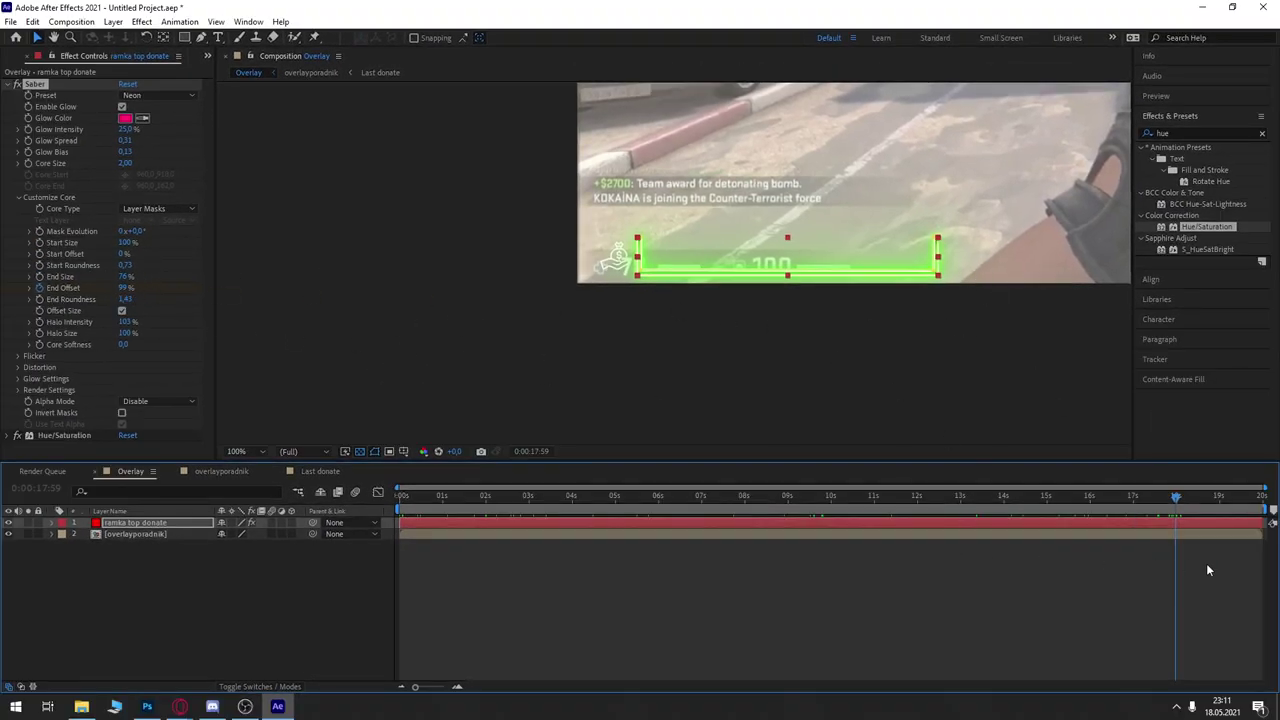
{"action": "left_click_drag", "start_coordinate": [1186, 501], "coordinate": [1259, 510]}
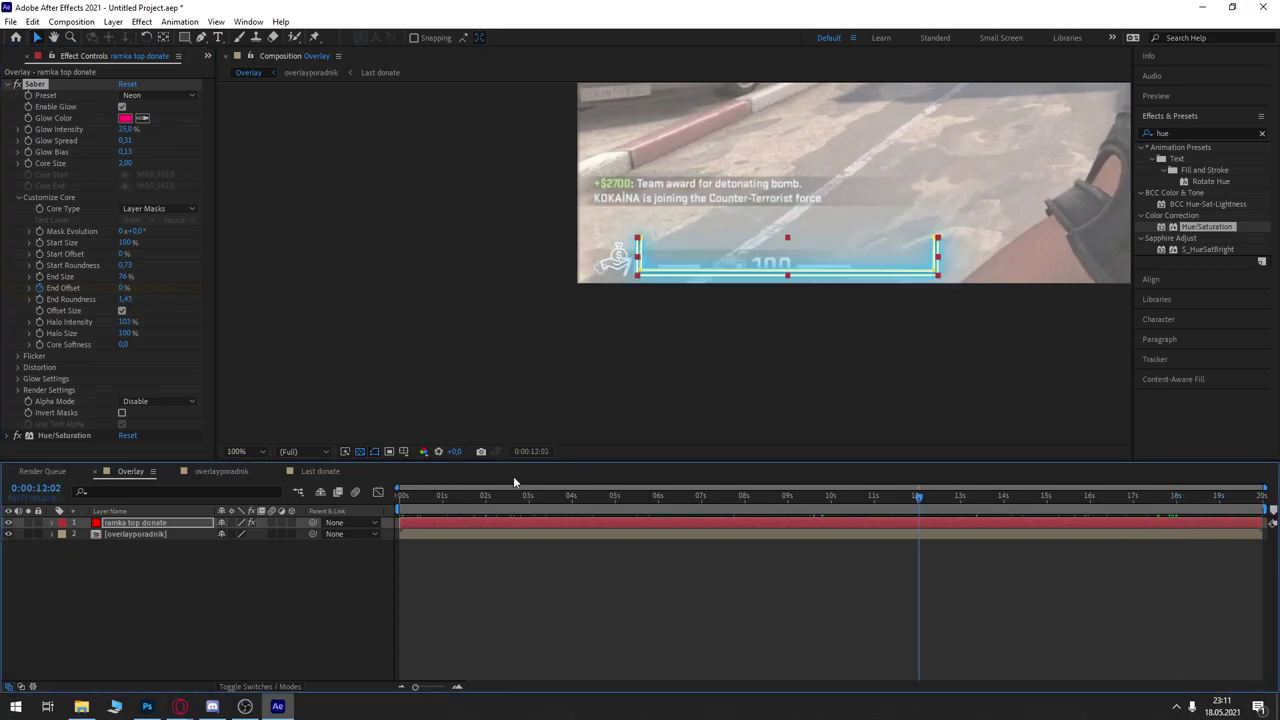
Step: Preview the draw-on animation from the first frame and return to the start
{"action": "key", "text": "Home"}
{"action": "left_click_drag", "start_coordinate": [401, 496], "coordinate": [1081, 505]}
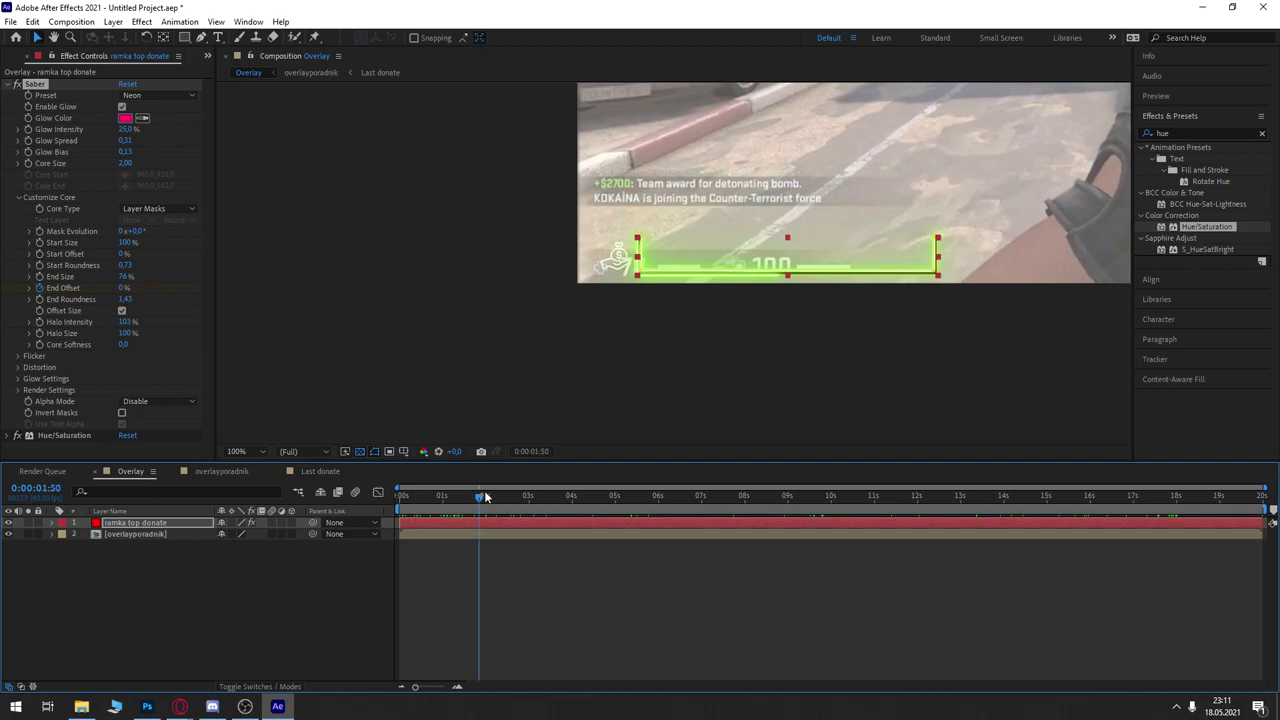
{"action": "key", "text": "space"}
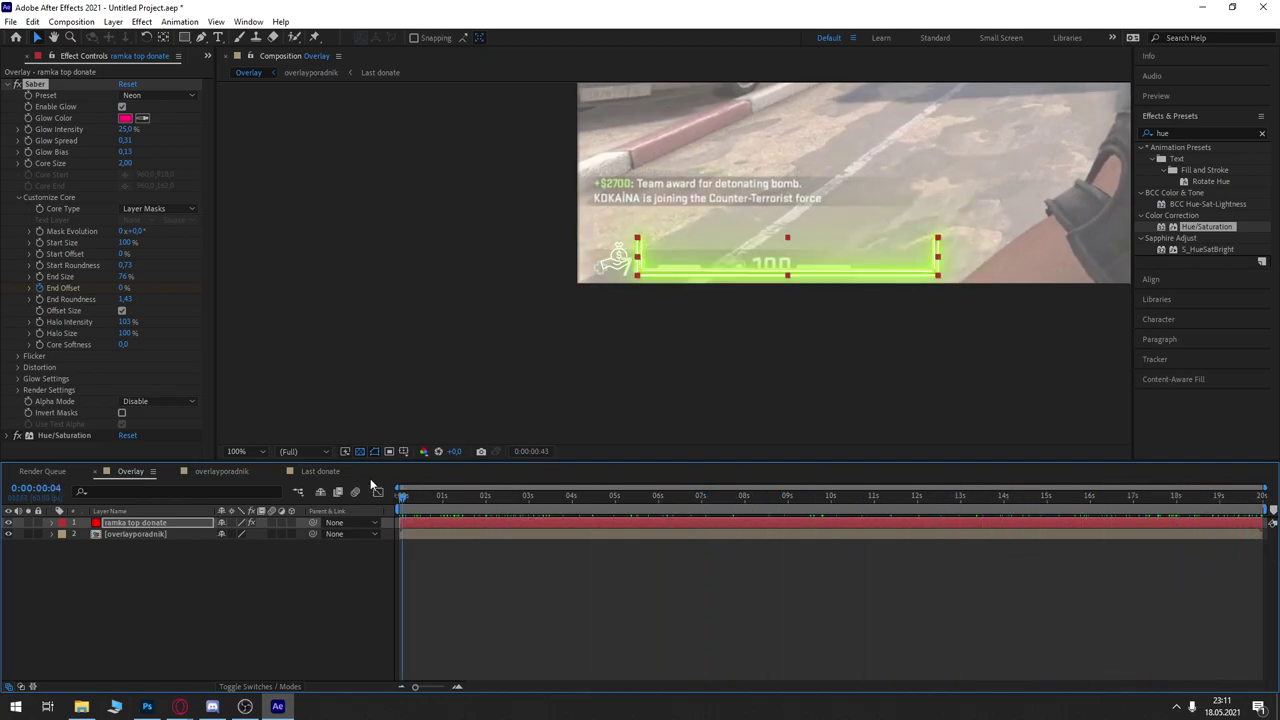
{"action": "left_click_drag", "start_coordinate": [1264, 500], "coordinate": [1263, 498]}
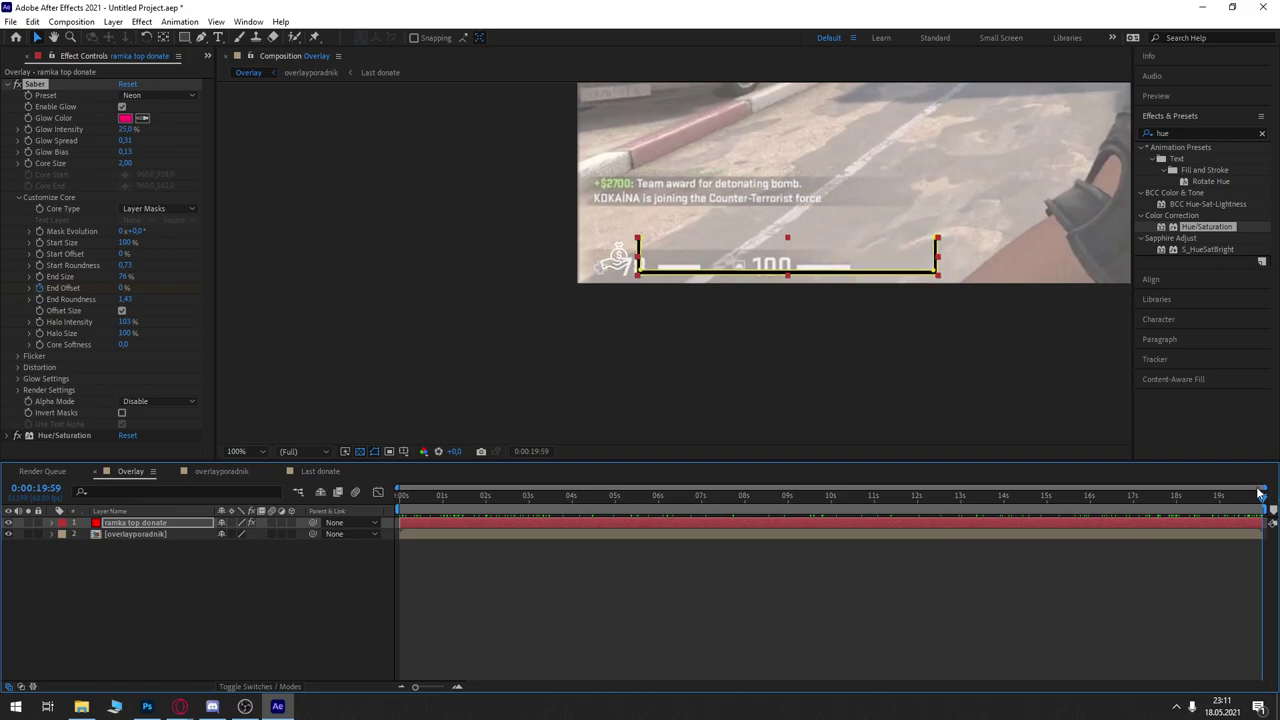
{"action": "left_click_drag", "start_coordinate": [1264, 498], "coordinate": [401, 497]}
Step: Keyframe End Size at about 110% at 2s, 34% at 6s and 69% at 11s
{"action": "left_click_drag", "start_coordinate": [477, 498], "coordinate": [497, 498]}
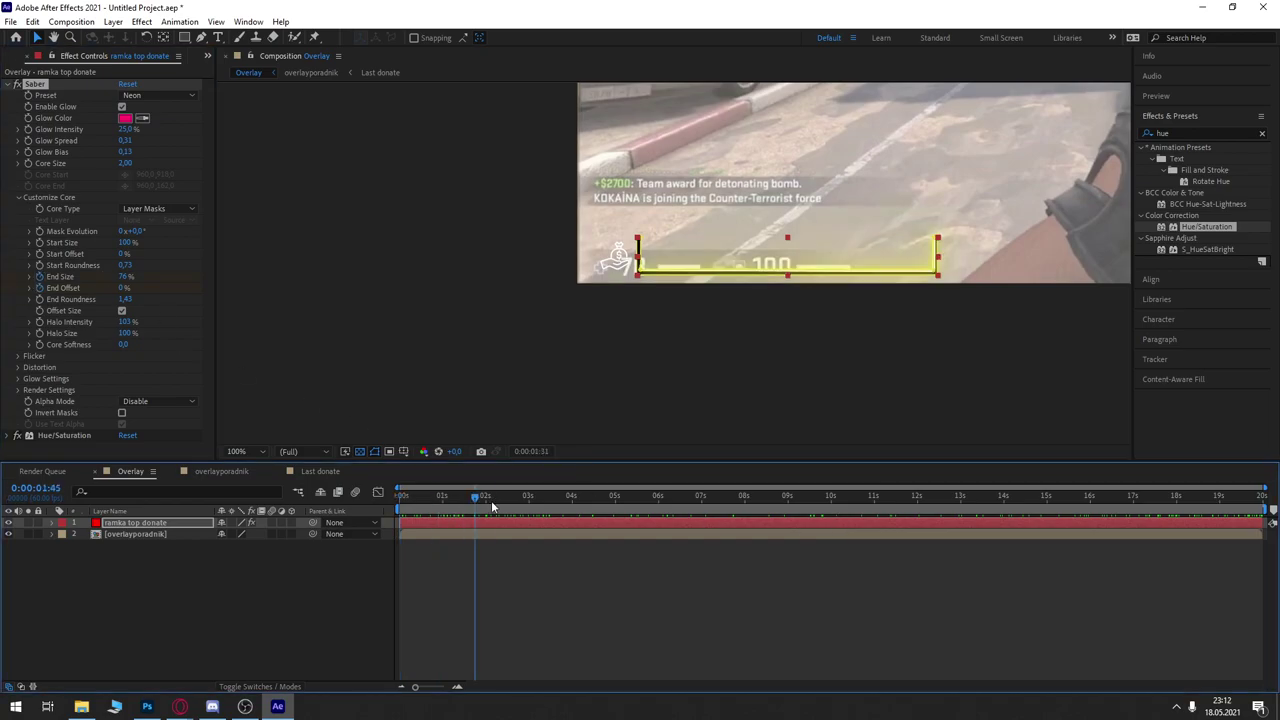
{"action": "left_click_drag", "start_coordinate": [120, 278], "coordinate": [143, 273]}
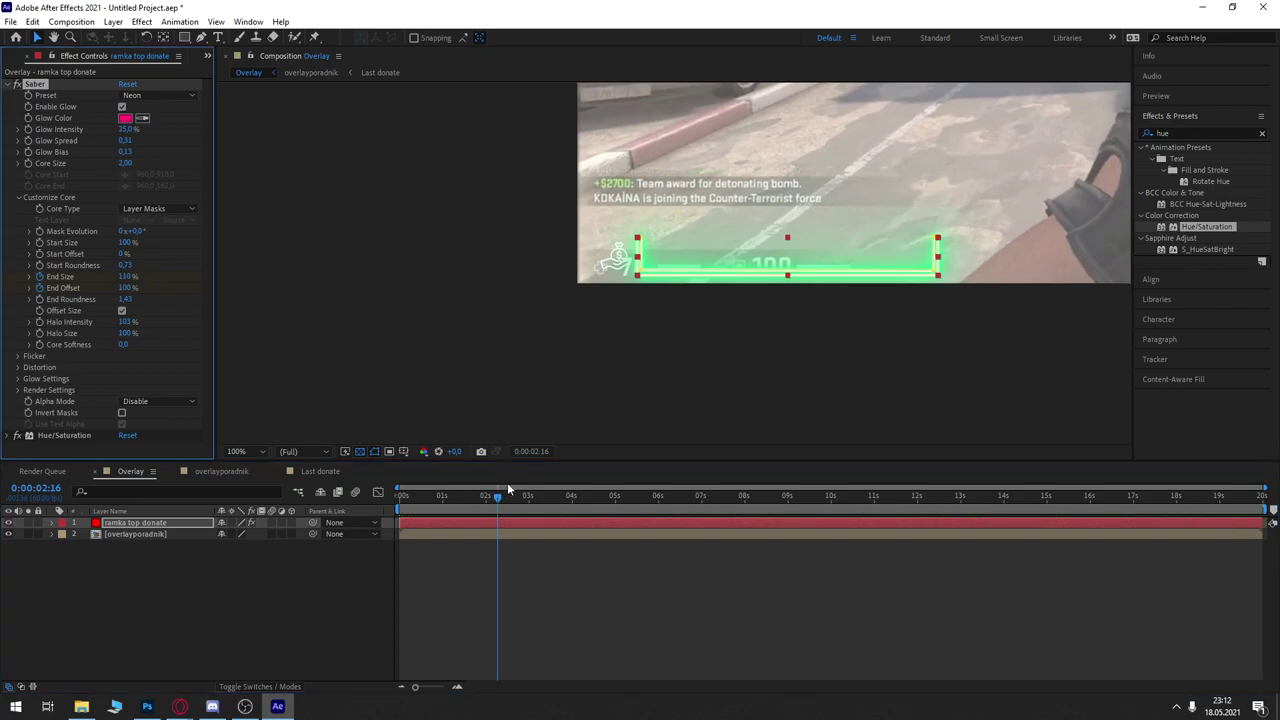
{"action": "left_click_drag", "start_coordinate": [507, 494], "coordinate": [677, 497]}
{"action": "left_click_drag", "start_coordinate": [127, 276], "coordinate": [76, 281]}
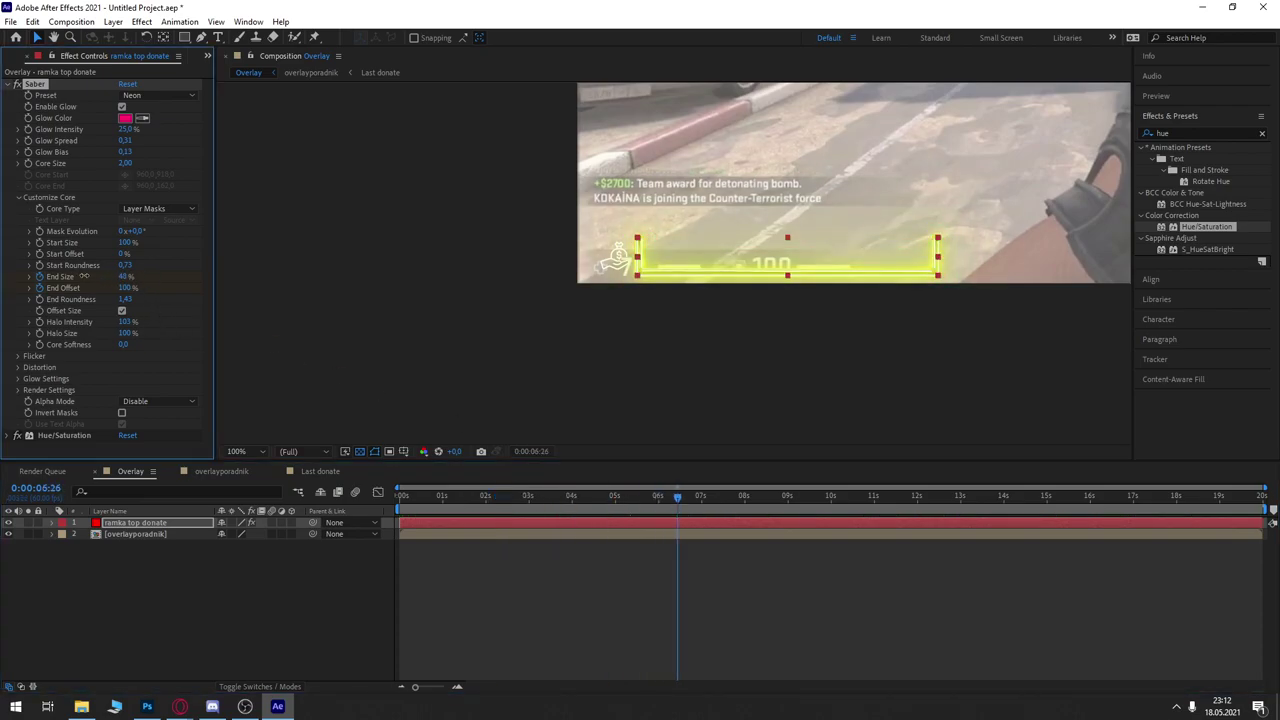
{"action": "left_click_drag", "start_coordinate": [715, 500], "coordinate": [902, 497]}
{"action": "left_click_drag", "start_coordinate": [127, 277], "coordinate": [146, 281]}
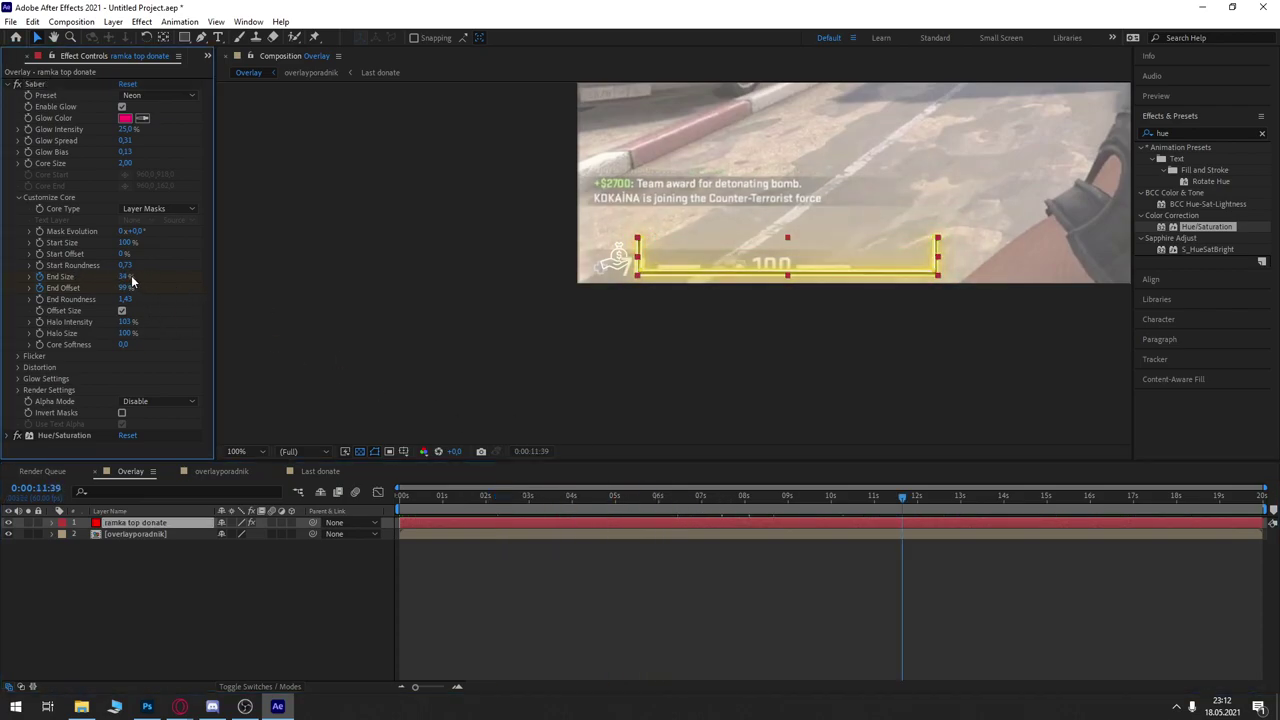
Step: Add End Size keyframes at about 15s and 59% at 18s, then return to the start
{"action": "left_click_drag", "start_coordinate": [1059, 495], "coordinate": [1083, 495]}
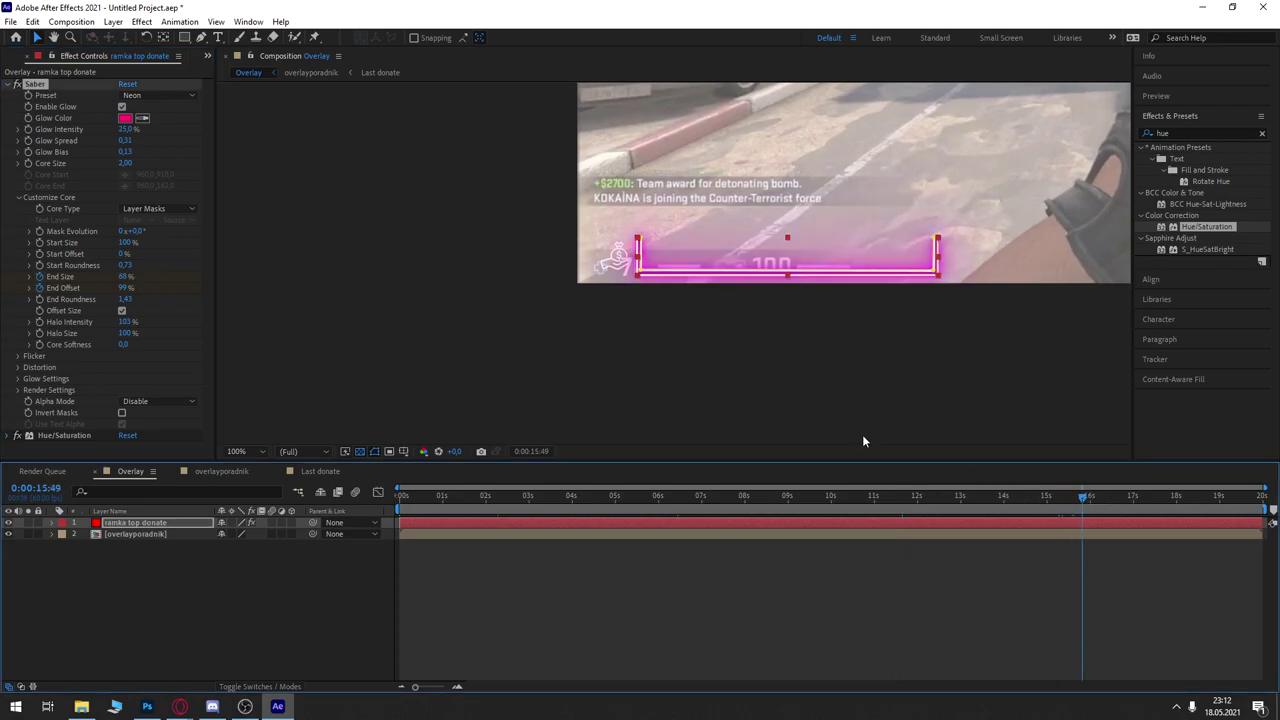
{"action": "left_click_drag", "start_coordinate": [124, 277], "coordinate": [169, 293]}
{"action": "left_click_drag", "start_coordinate": [1167, 499], "coordinate": [1205, 495]}
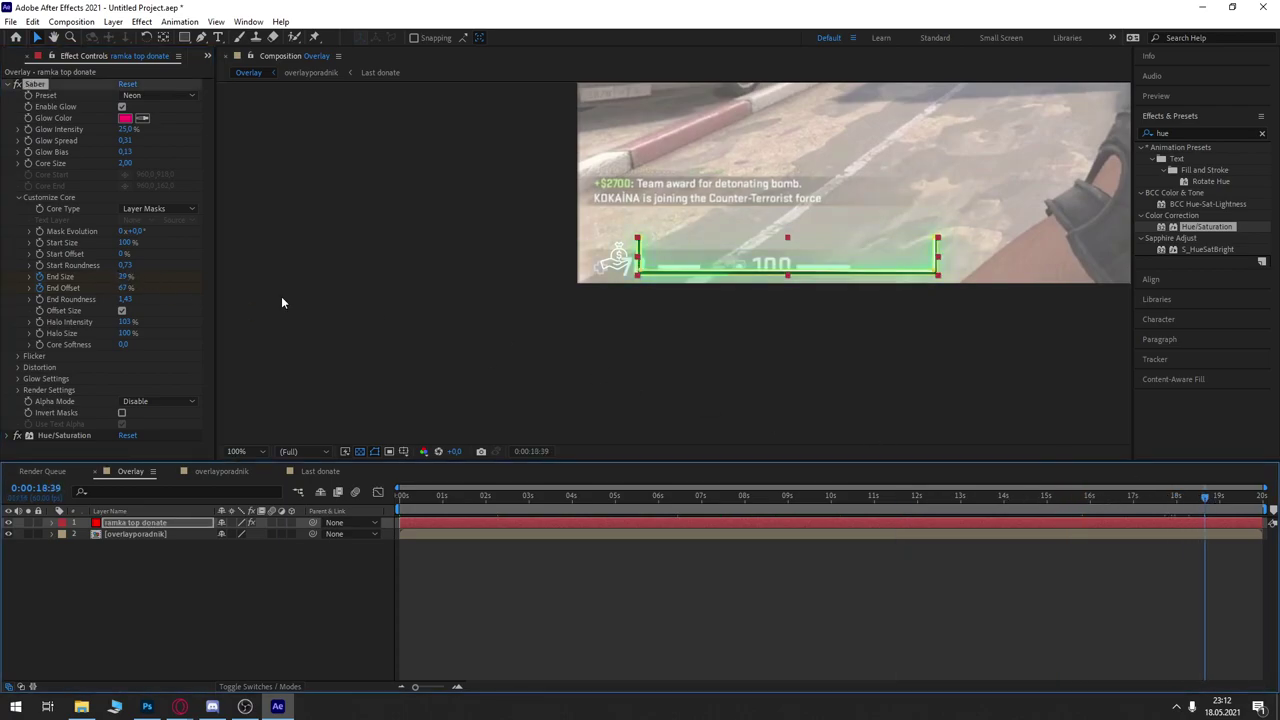
{"action": "left_click_drag", "start_coordinate": [125, 277], "coordinate": [141, 277]}
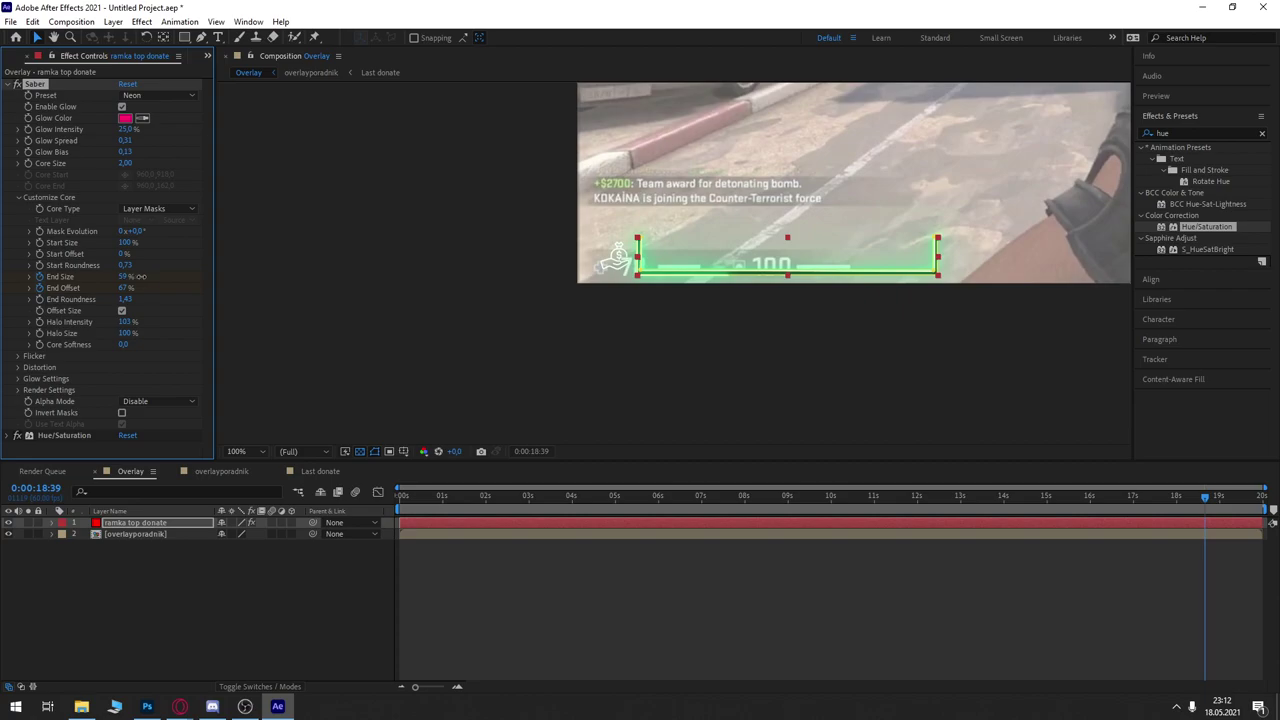
{"action": "left_click", "coordinate": [1012, 658]}
{"action": "key", "text": "Home"}
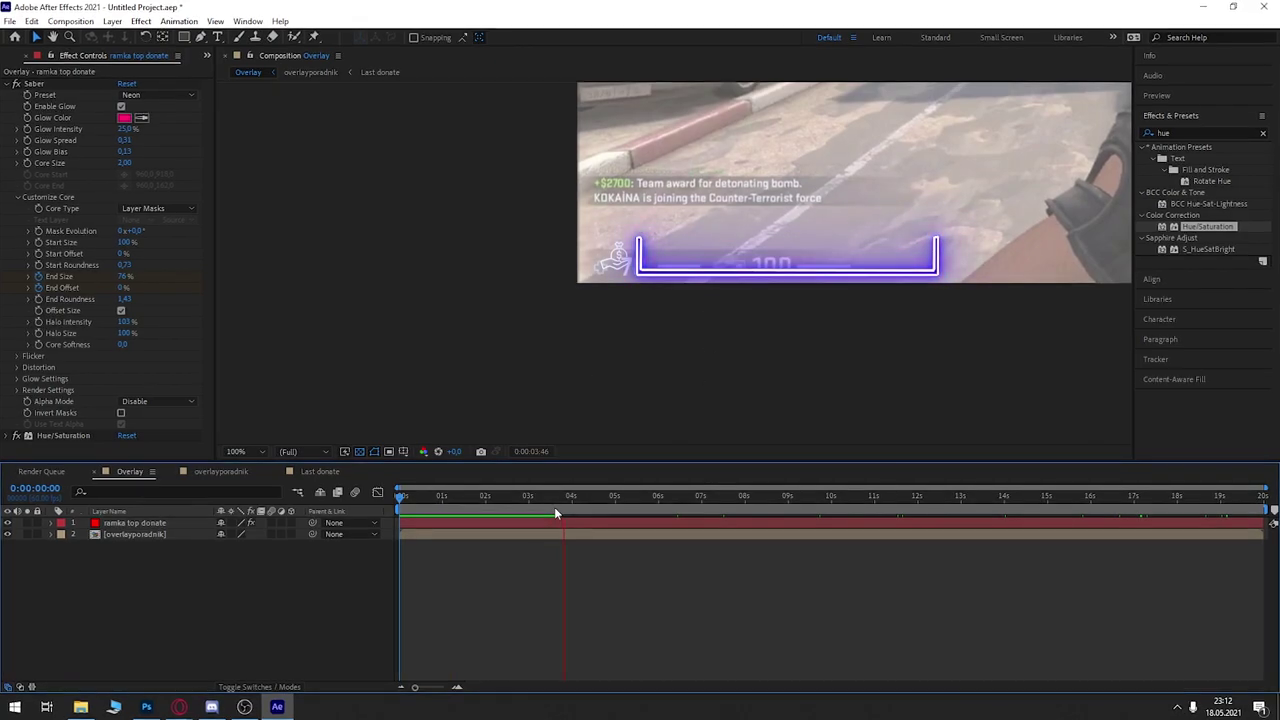
{"action": "key", "text": "space"}
{"action": "scroll", "coordinate": [766, 287], "scroll_direction": "down", "scroll_amount": 6}
{"action": "scroll", "coordinate": [766, 287], "scroll_direction": "up", "scroll_amount": 2}
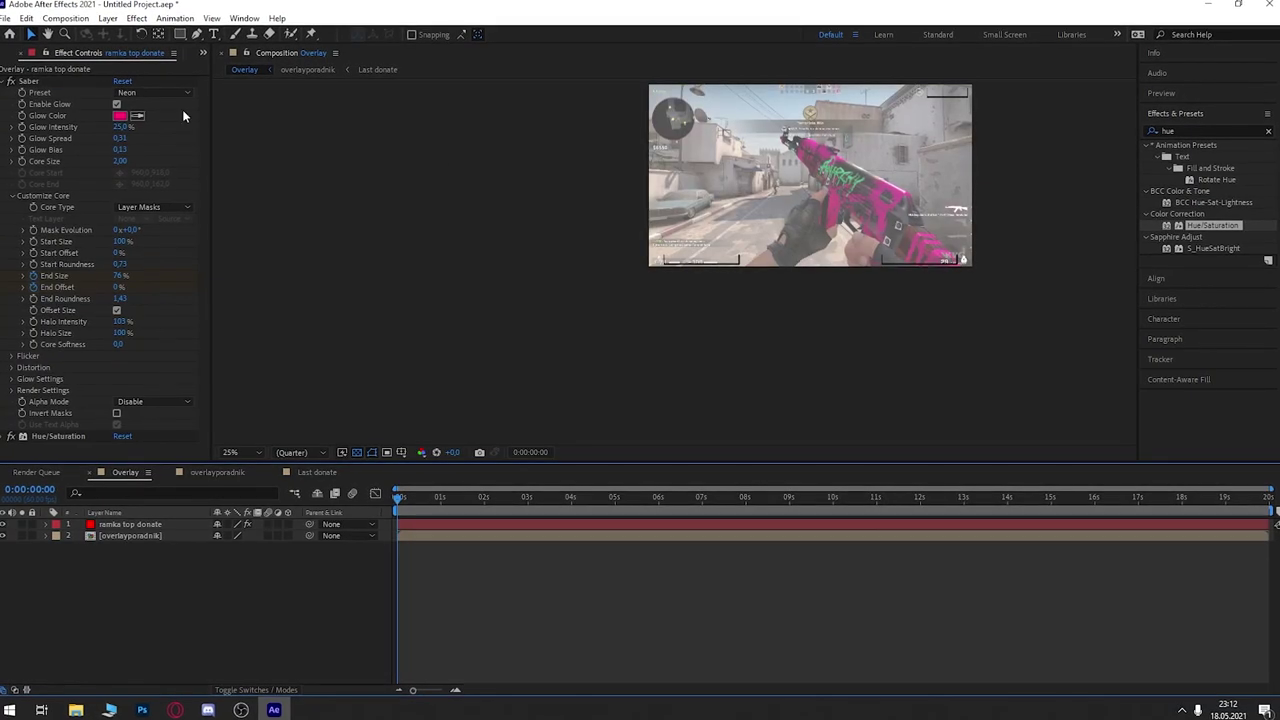
{"action": "left_click", "coordinate": [132, 91]}
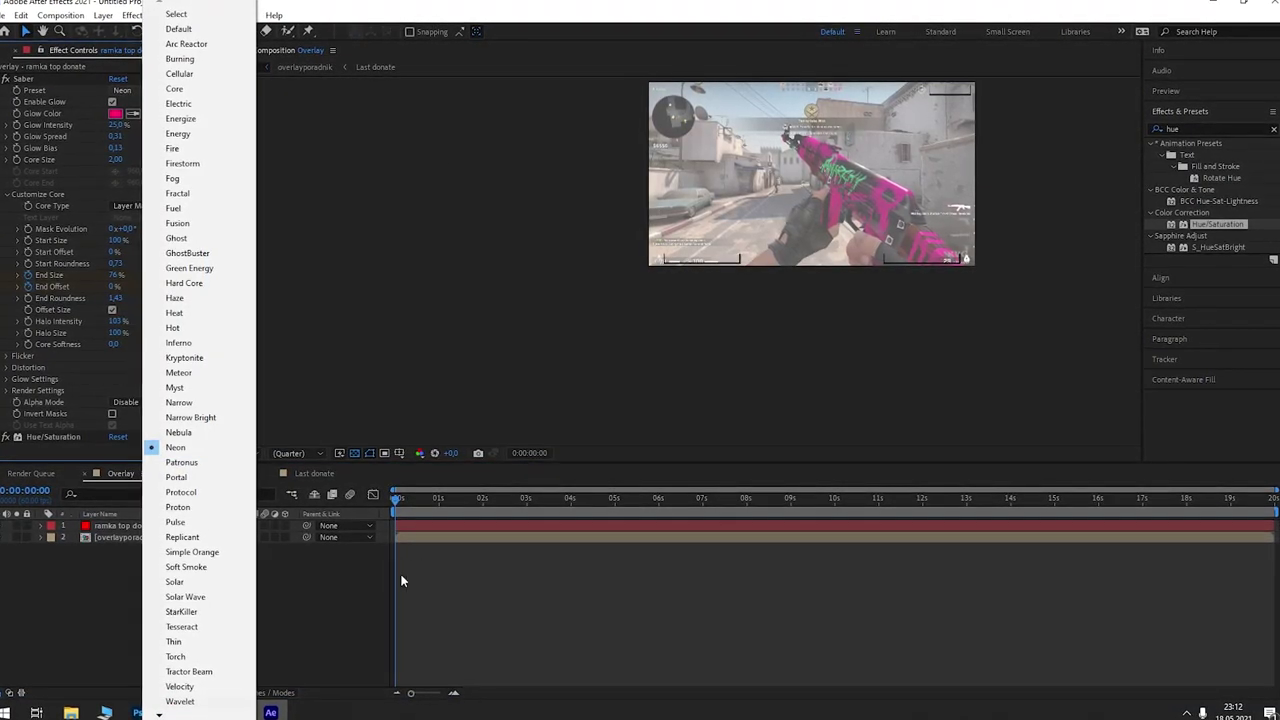
{"action": "left_click", "coordinate": [339, 604]}
{"action": "scroll", "coordinate": [816, 283], "scroll_direction": "up", "scroll_amount": 2}
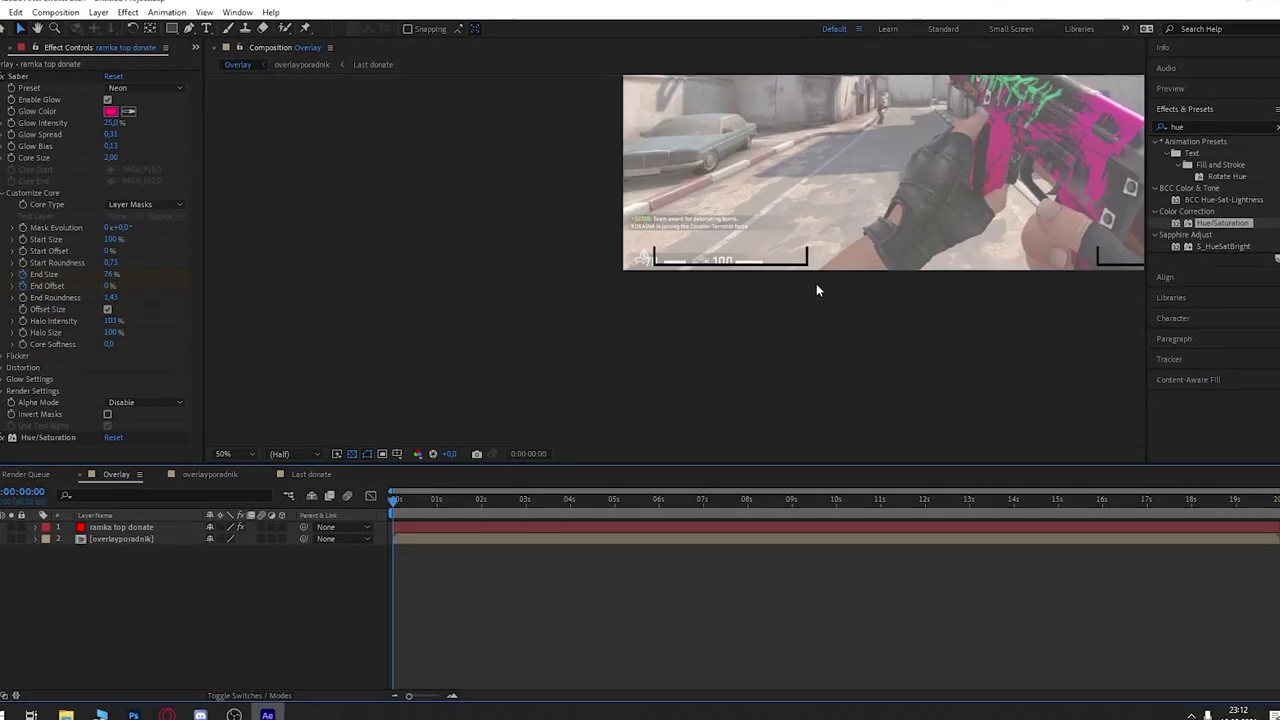
{"action": "scroll", "coordinate": [865, 268], "scroll_direction": "down", "scroll_amount": 2}
{"action": "scroll", "coordinate": [1063, 214], "scroll_direction": "down", "scroll_amount": 2}
{"action": "scroll", "coordinate": [980, 194], "scroll_direction": "up", "scroll_amount": 2}
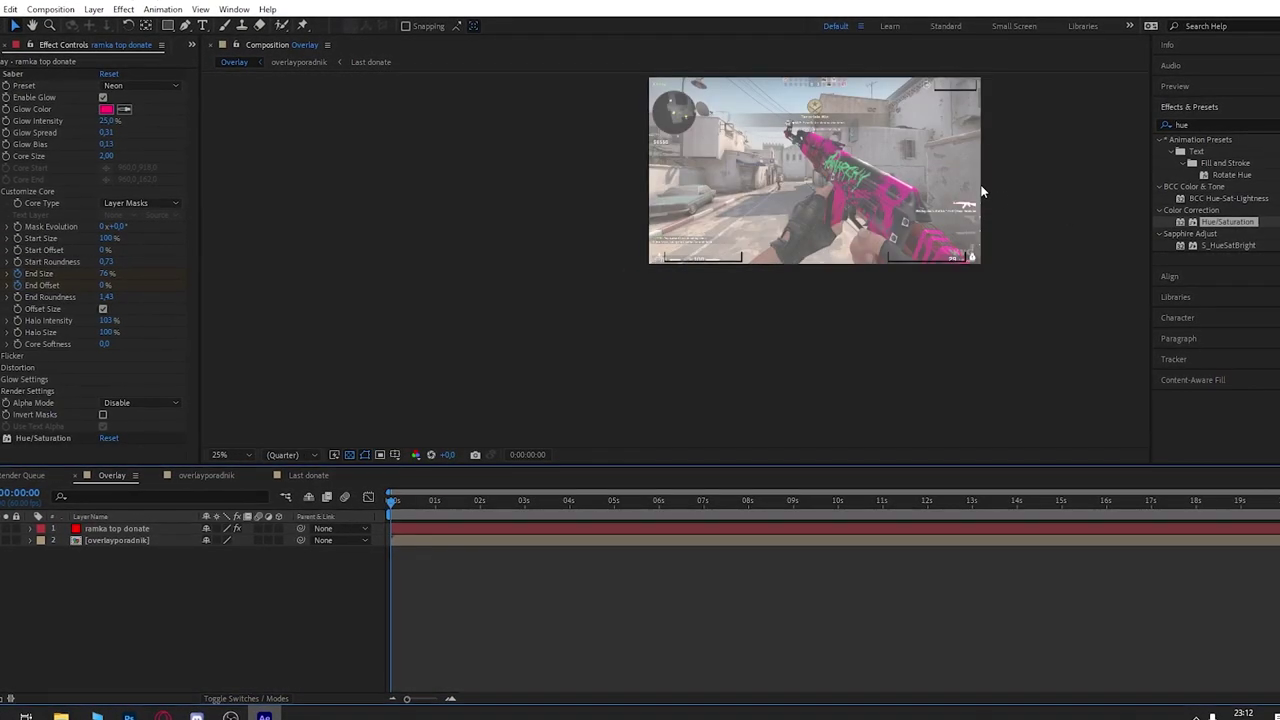
{"action": "scroll", "coordinate": [731, 235], "scroll_direction": "up", "scroll_amount": 2}
{"action": "left_click_drag", "start_coordinate": [389, 503], "coordinate": [659, 503]}
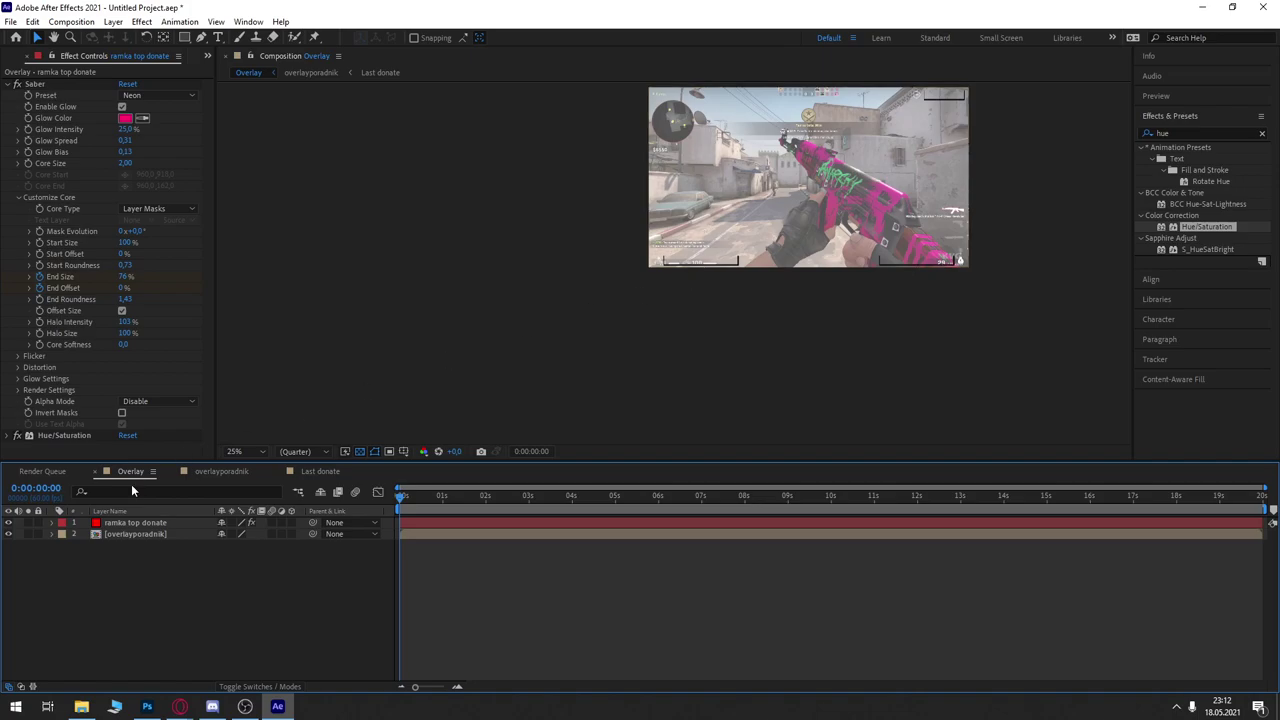
{"action": "left_click", "coordinate": [150, 523]}
{"action": "scroll", "coordinate": [602, 329], "scroll_direction": "up", "scroll_amount": 2}
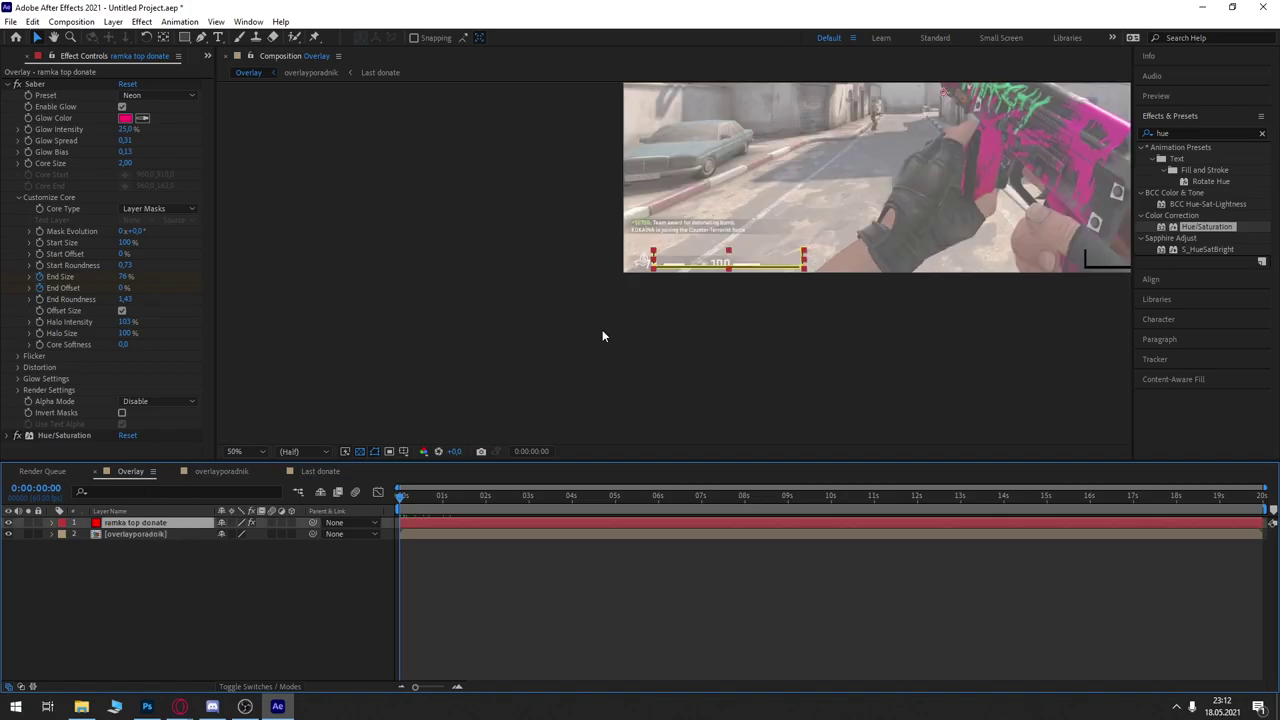
{"action": "key", "text": "space"}
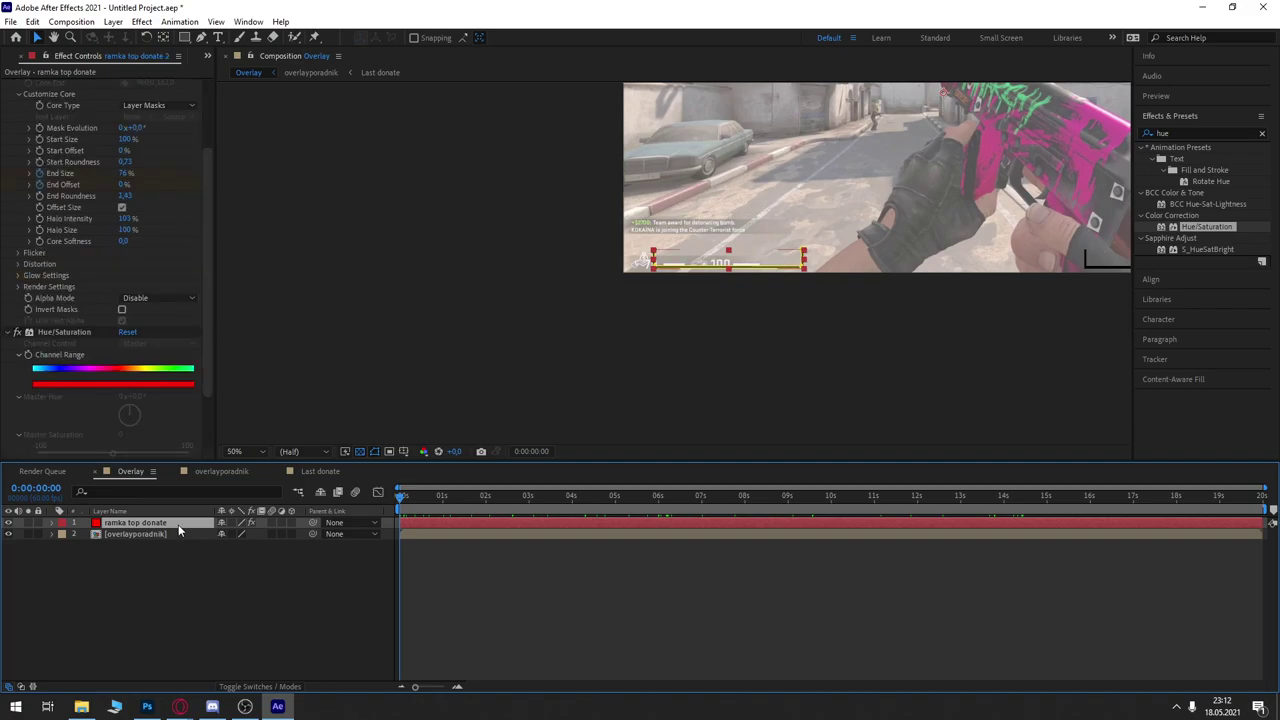
Step: Duplicate ramka top donate and shift the copy to Position X 2254 over the ammo counter
{"action": "key", "text": "ctrl+d"}
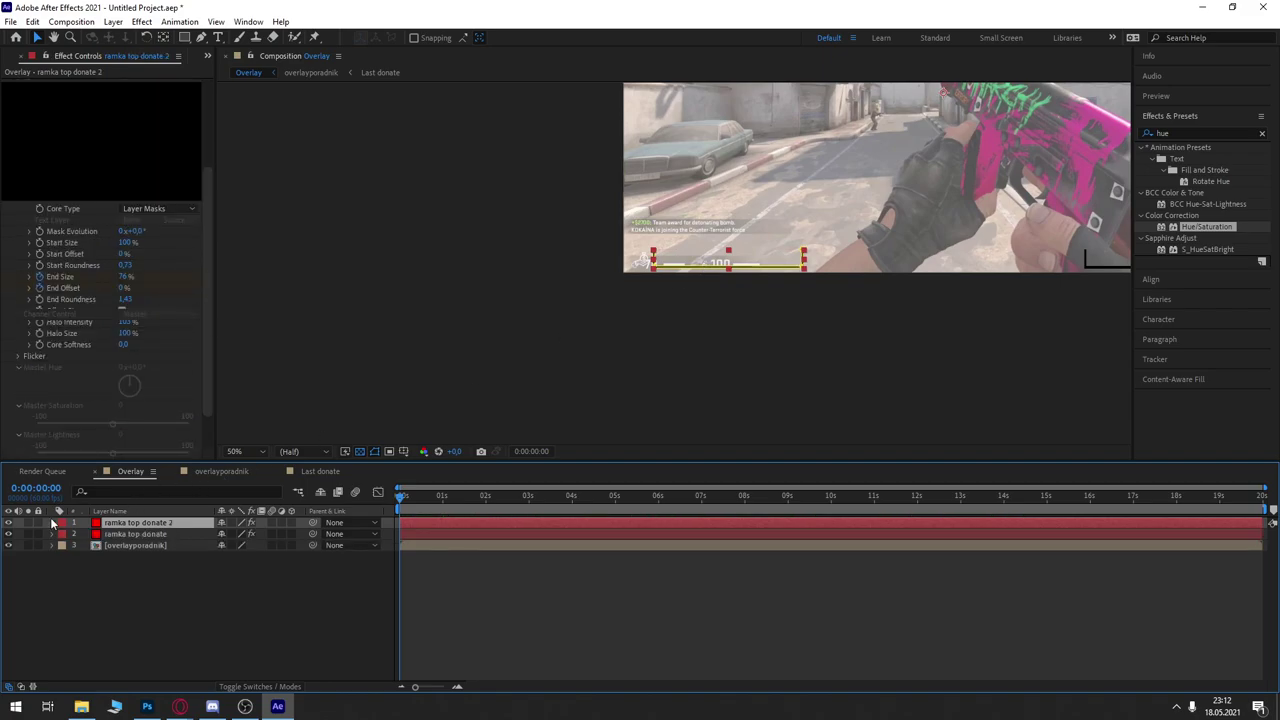
{"action": "left_click", "coordinate": [52, 523]}
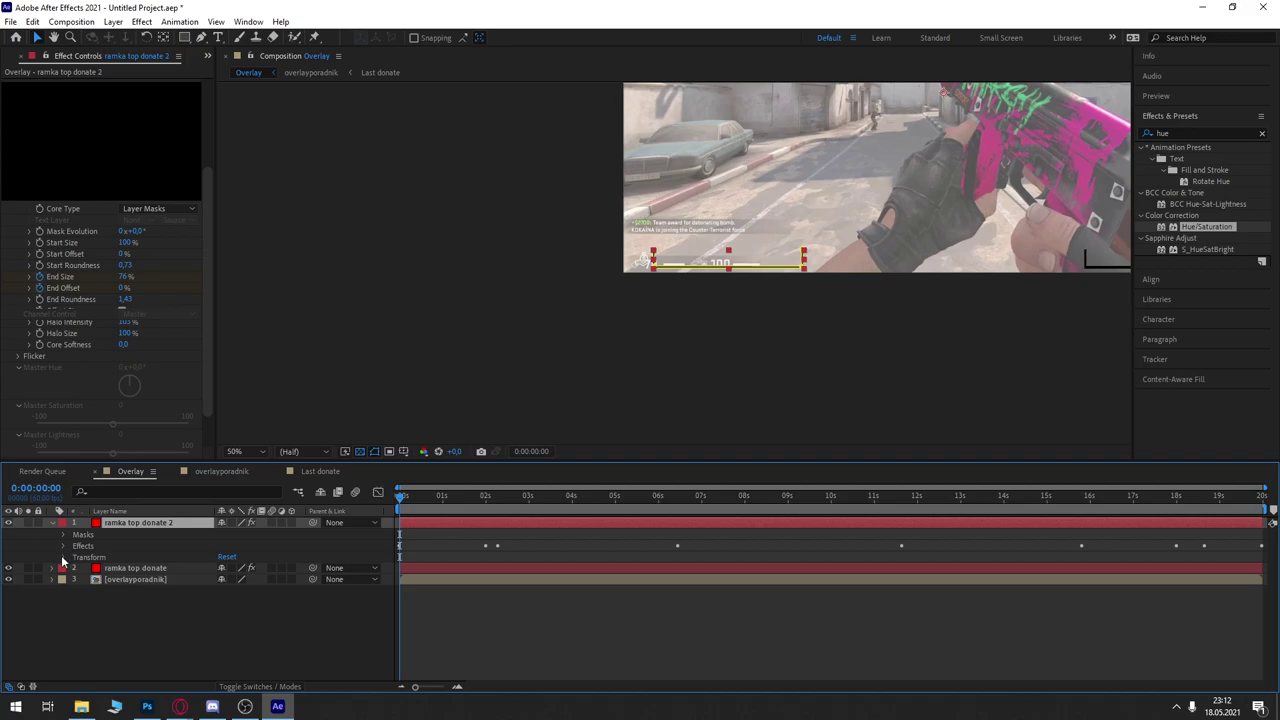
{"action": "left_click", "coordinate": [63, 557]}
{"action": "mouse_move", "coordinate": [226, 579]}
{"action": "left_mouse_down"}
{"action": "mouse_move", "coordinate": [689, 585]}
{"action": "mouse_move", "coordinate": [837, 572]}
{"action": "mouse_move", "coordinate": [217, 581]}
{"action": "left_mouse_up"}
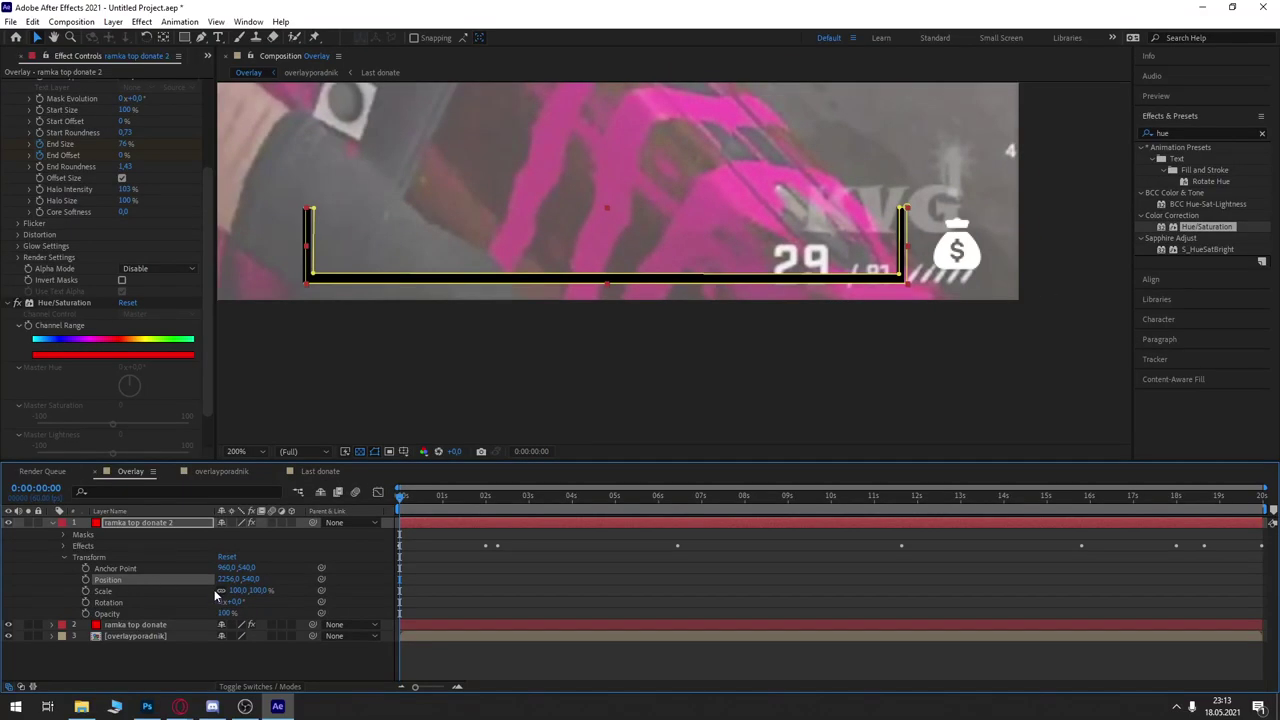
{"action": "left_click_drag", "start_coordinate": [227, 581], "coordinate": [229, 582]}
{"action": "left_click", "coordinate": [562, 581]}
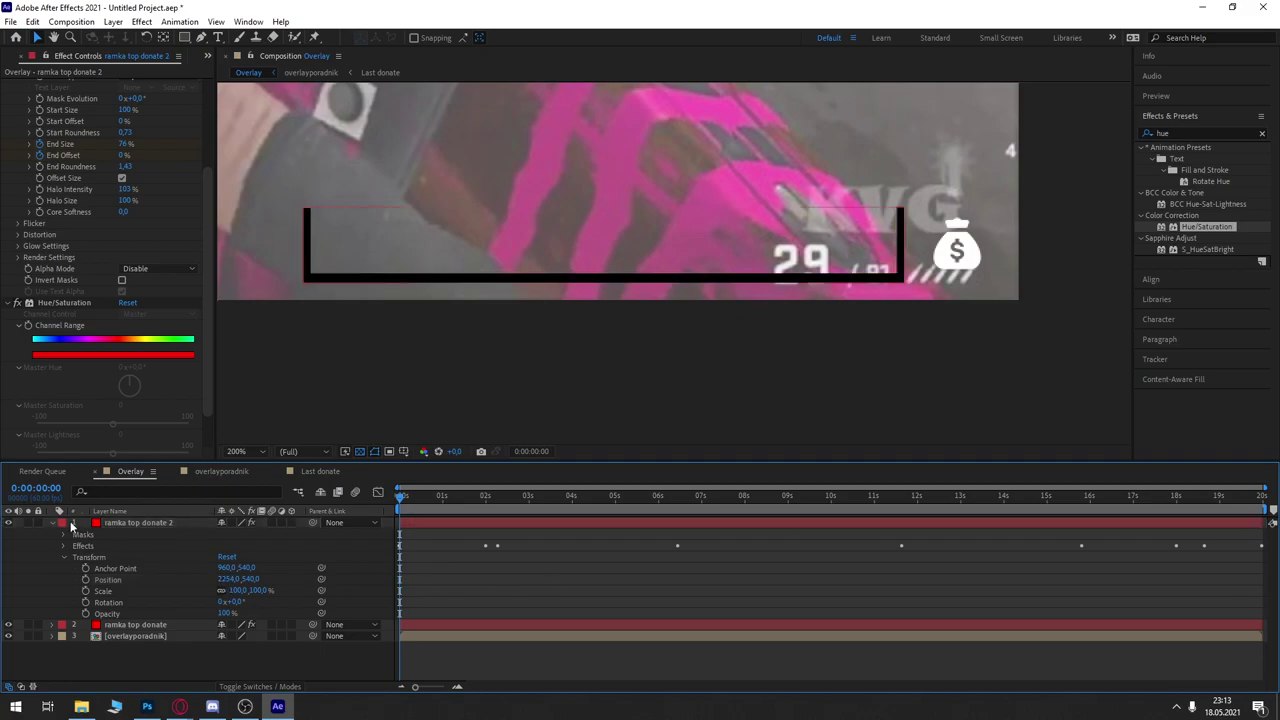
{"action": "left_click", "coordinate": [53, 523]}
{"action": "scroll", "coordinate": [451, 268], "scroll_direction": "down", "scroll_amount": 4}
Step: Scrub the timeline to check the brackets, stopping at 6:50
{"action": "scroll", "coordinate": [451, 268], "scroll_direction": "down", "scroll_amount": 2}
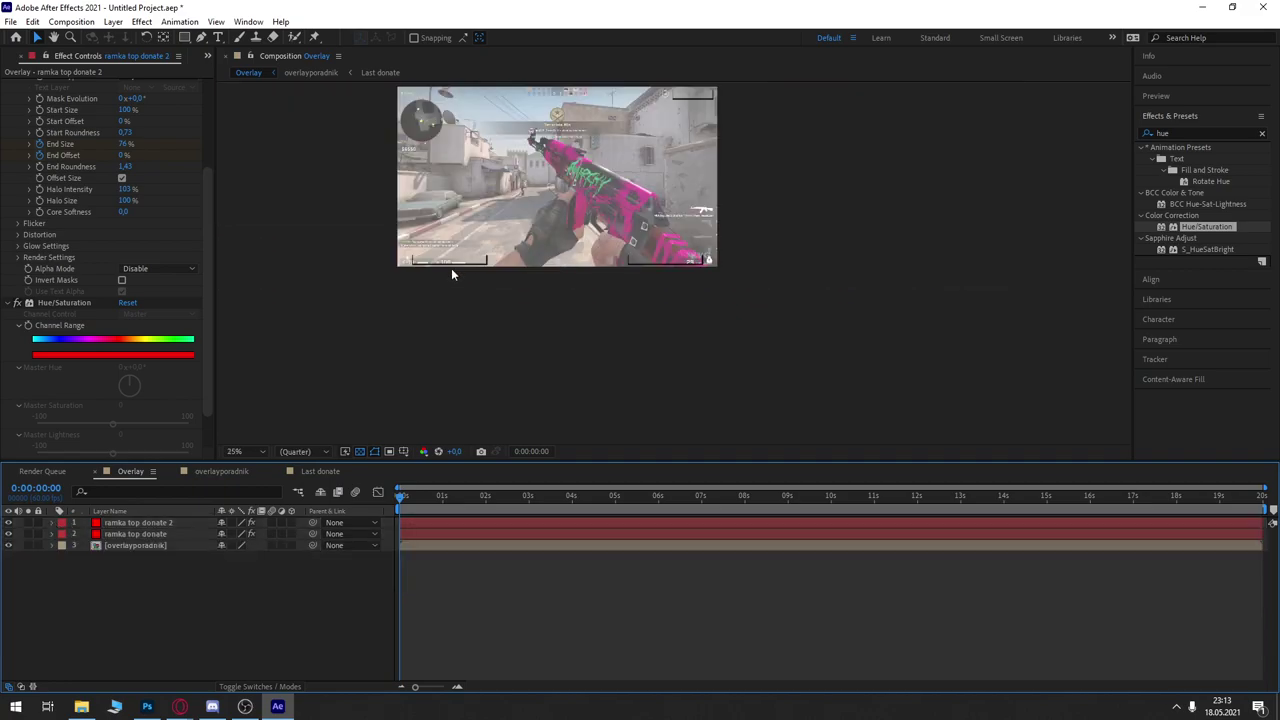
{"action": "mouse_move", "coordinate": [411, 490]}
{"action": "left_mouse_down"}
{"action": "mouse_move", "coordinate": [1174, 521]}
{"action": "mouse_move", "coordinate": [655, 532]}
{"action": "left_mouse_up"}
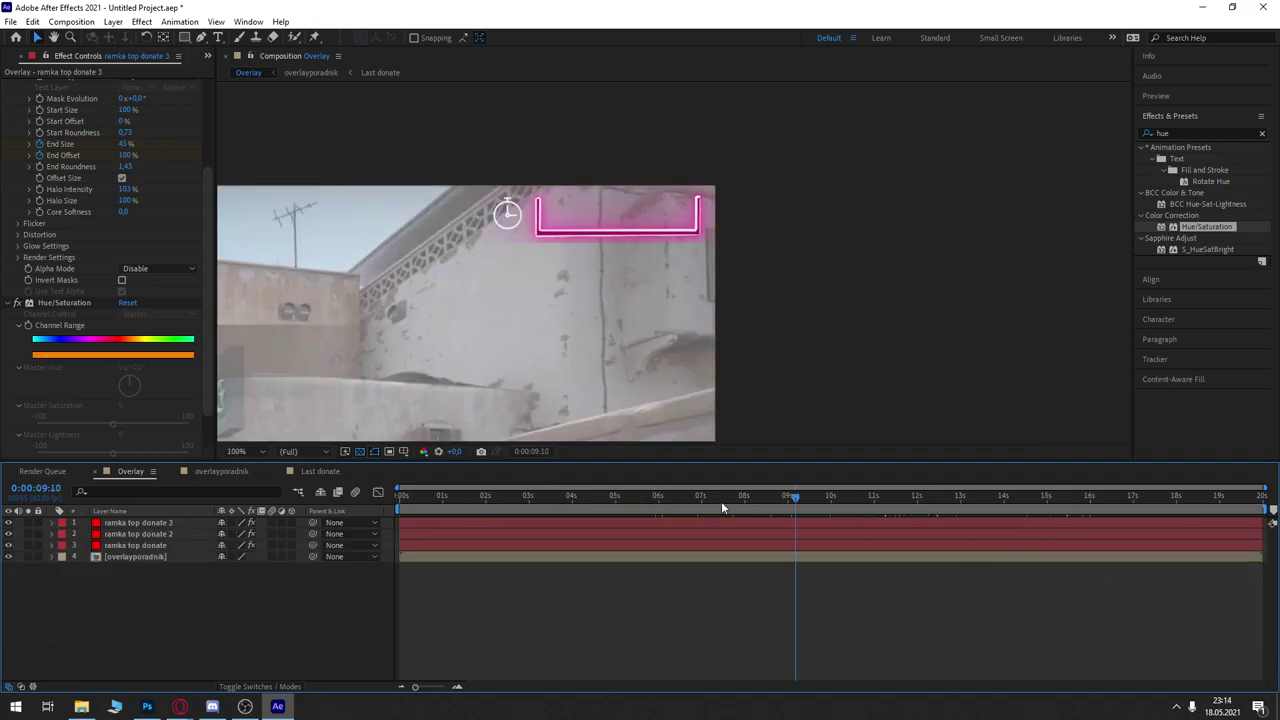
{"action": "left_click", "coordinate": [695, 497]}
Step: Delete the ramka top donate 3 layer, undo it, and reselect the third copy at 5:56
{"action": "scroll", "coordinate": [610, 231], "scroll_direction": "up", "scroll_amount": 3}
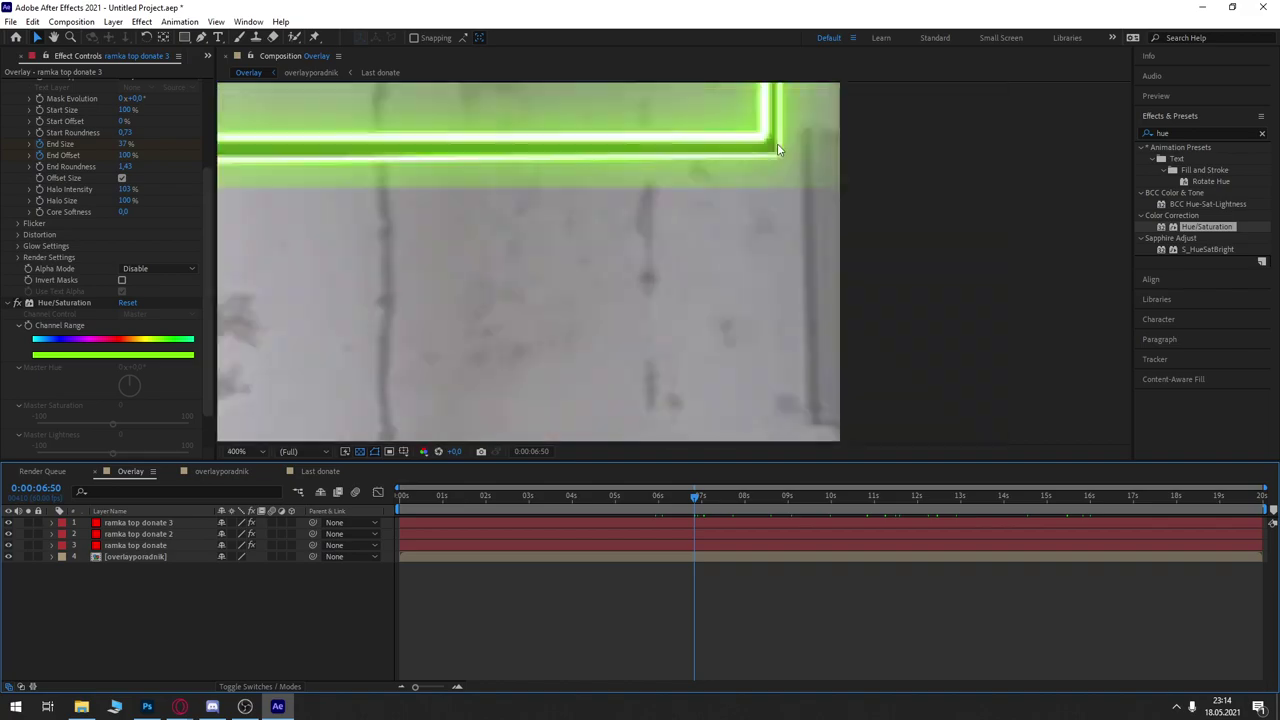
{"action": "scroll", "coordinate": [809, 218], "scroll_direction": "down", "scroll_amount": 3}
{"action": "scroll", "coordinate": [742, 189], "scroll_direction": "down", "scroll_amount": 3}
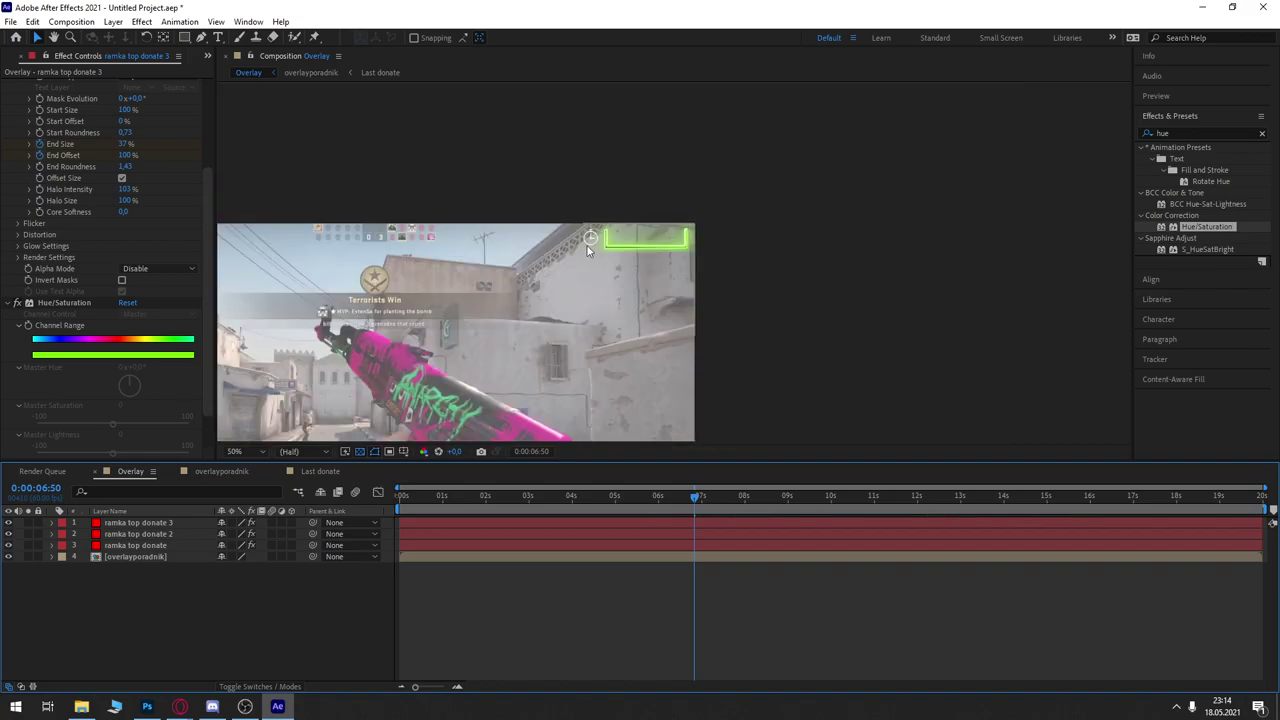
{"action": "left_click", "coordinate": [138, 522]}
{"action": "key", "text": "Delete"}
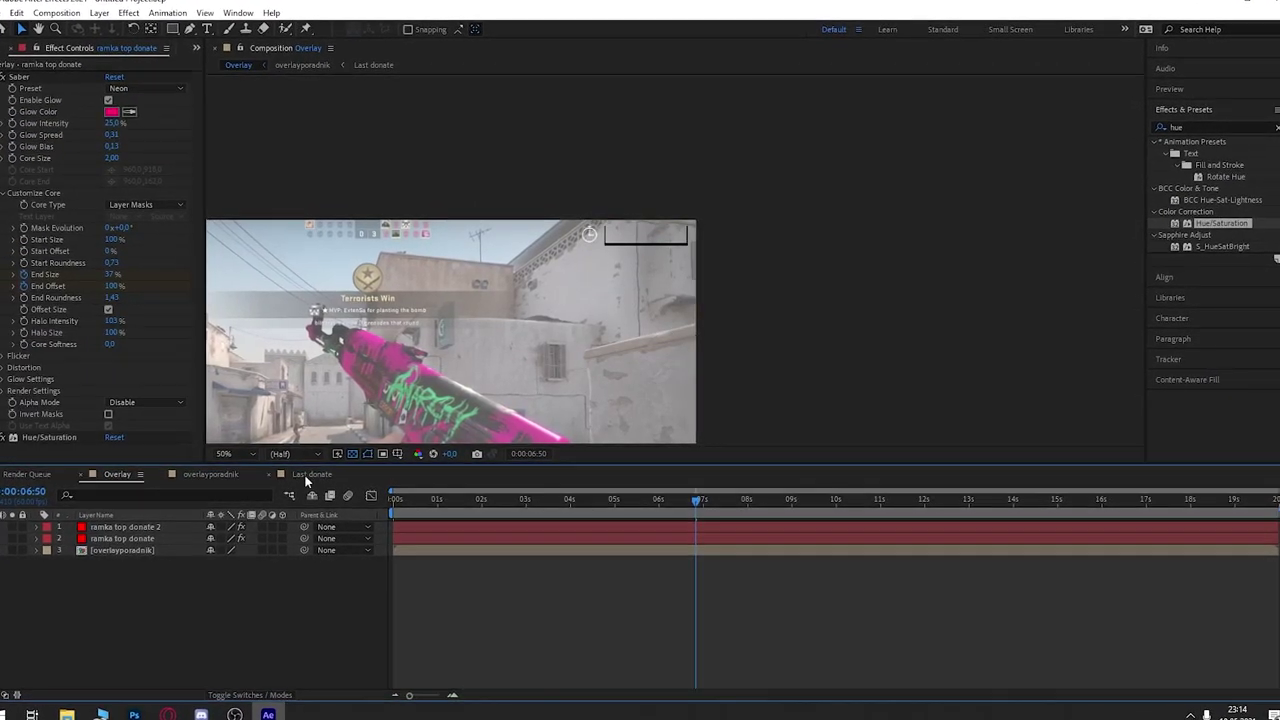
{"action": "key", "text": "ctrl+z"}
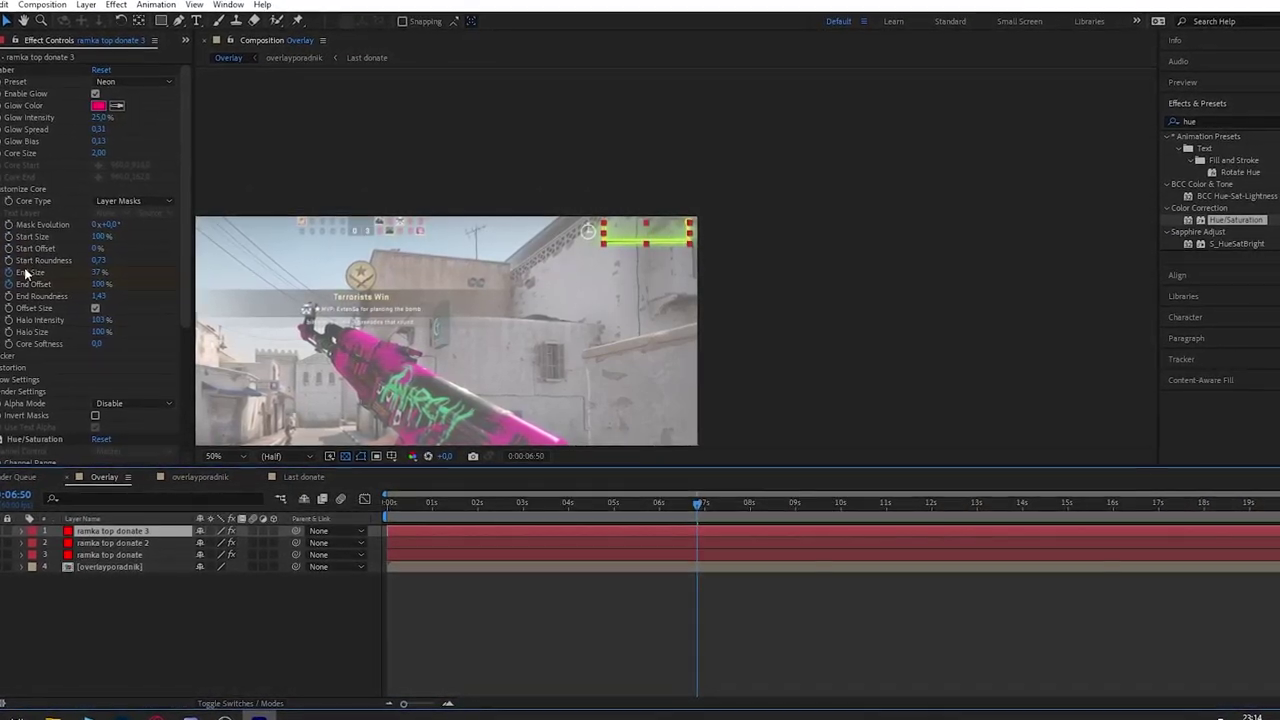
{"action": "left_click", "coordinate": [207, 637]}
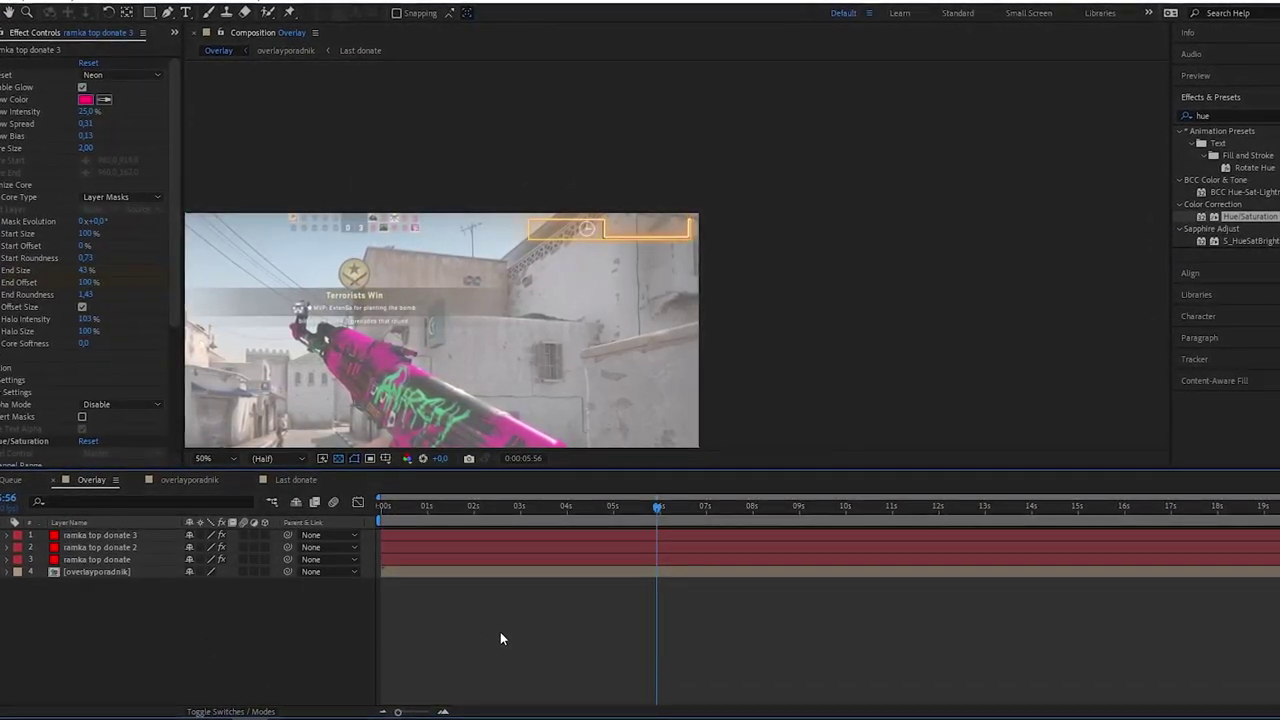
{"action": "left_click", "coordinate": [532, 532]}
Step: Delete the third bracket copy and add a new red solid layer, Red Solid 2
{"action": "key", "text": "Delete"}
{"action": "right_click", "coordinate": [92, 606]}
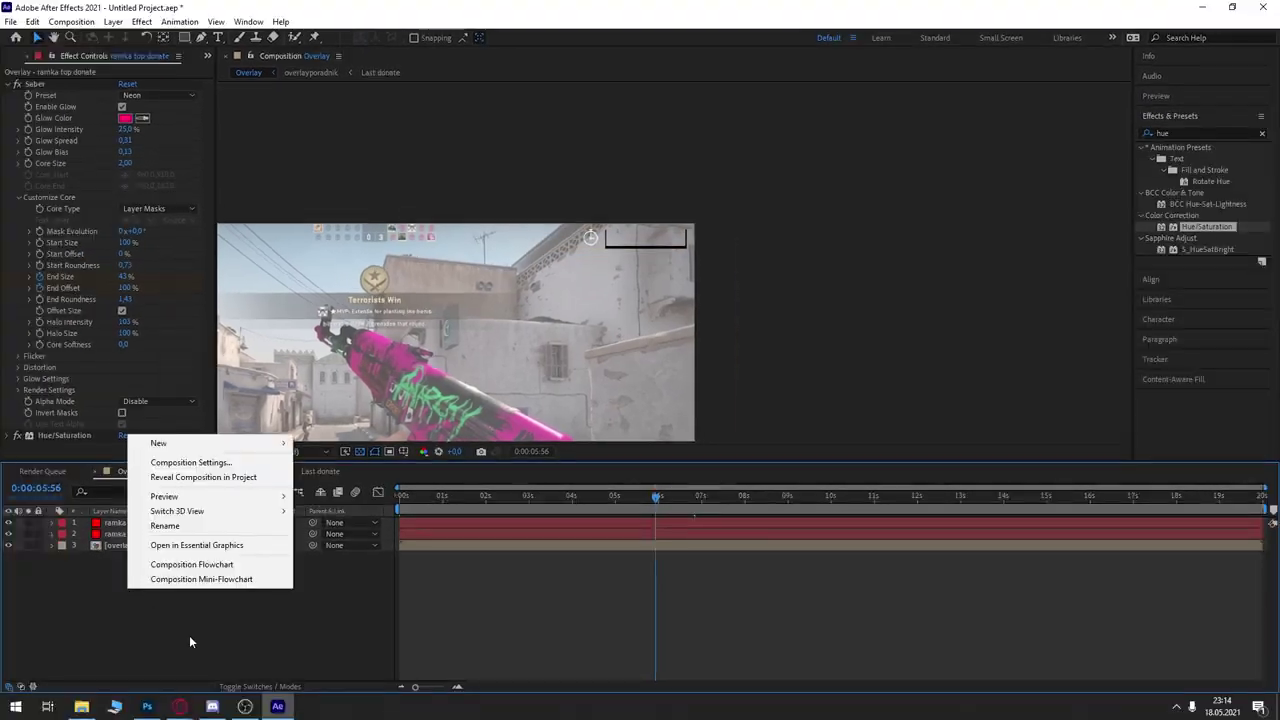
{"action": "mouse_move", "coordinate": [265, 443]}
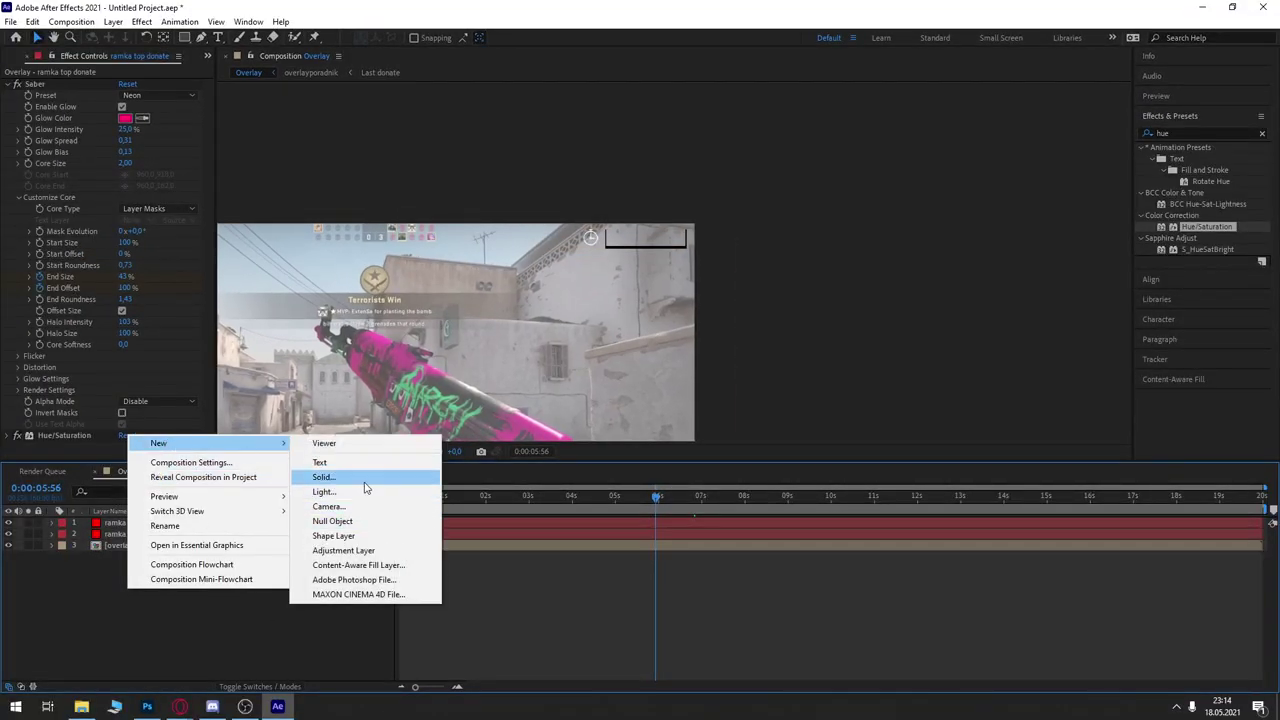
{"action": "left_click", "coordinate": [365, 478]}
{"action": "left_click", "coordinate": [686, 469]}
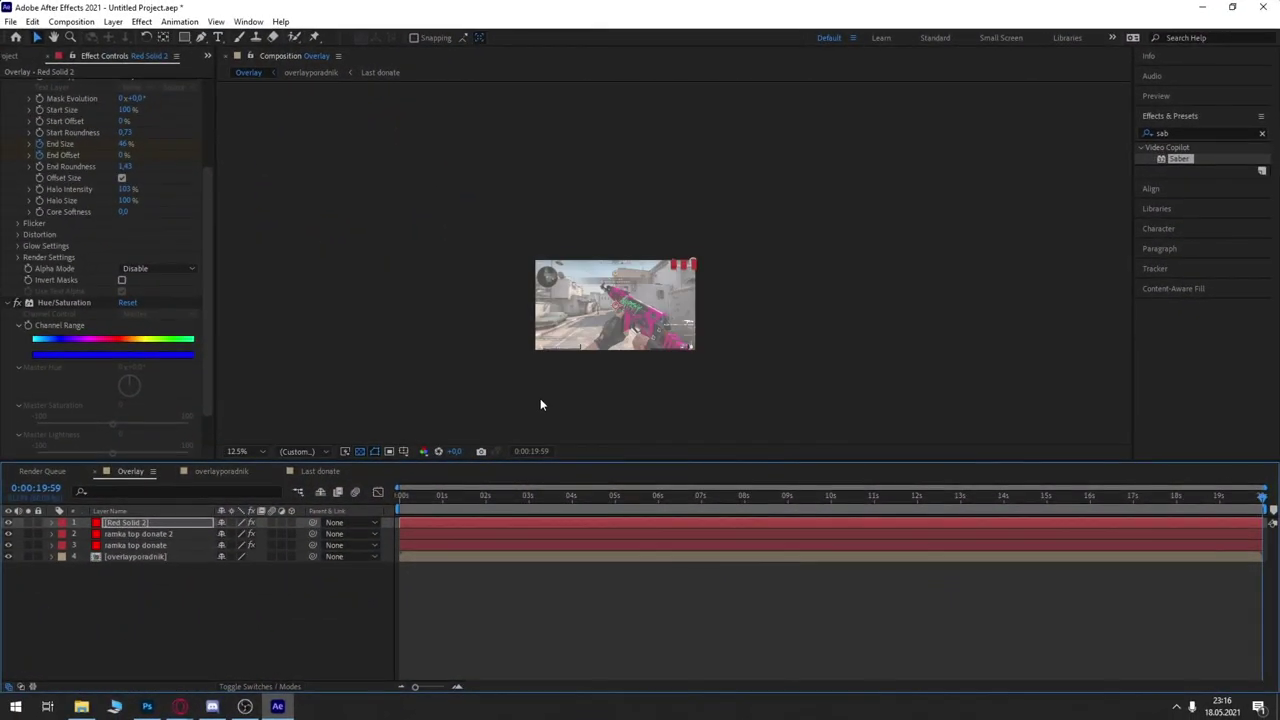
Step: Set the composition view magnification to Fit and scrub to check the new bracket
{"action": "key", "text": "period"}
{"action": "key", "text": "period"}
{"action": "key", "text": "period"}
{"action": "key", "text": "period"}
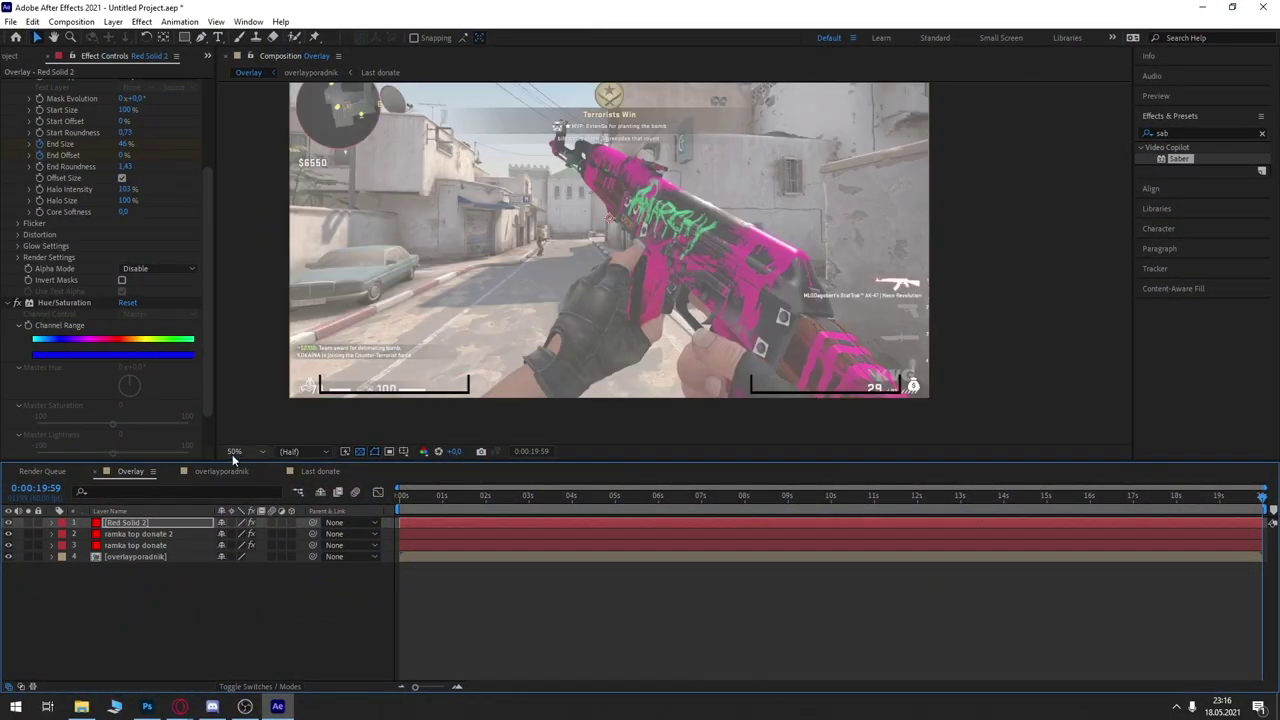
{"action": "left_click", "coordinate": [234, 451]}
{"action": "left_click", "coordinate": [244, 218]}
{"action": "left_click", "coordinate": [1074, 310]}
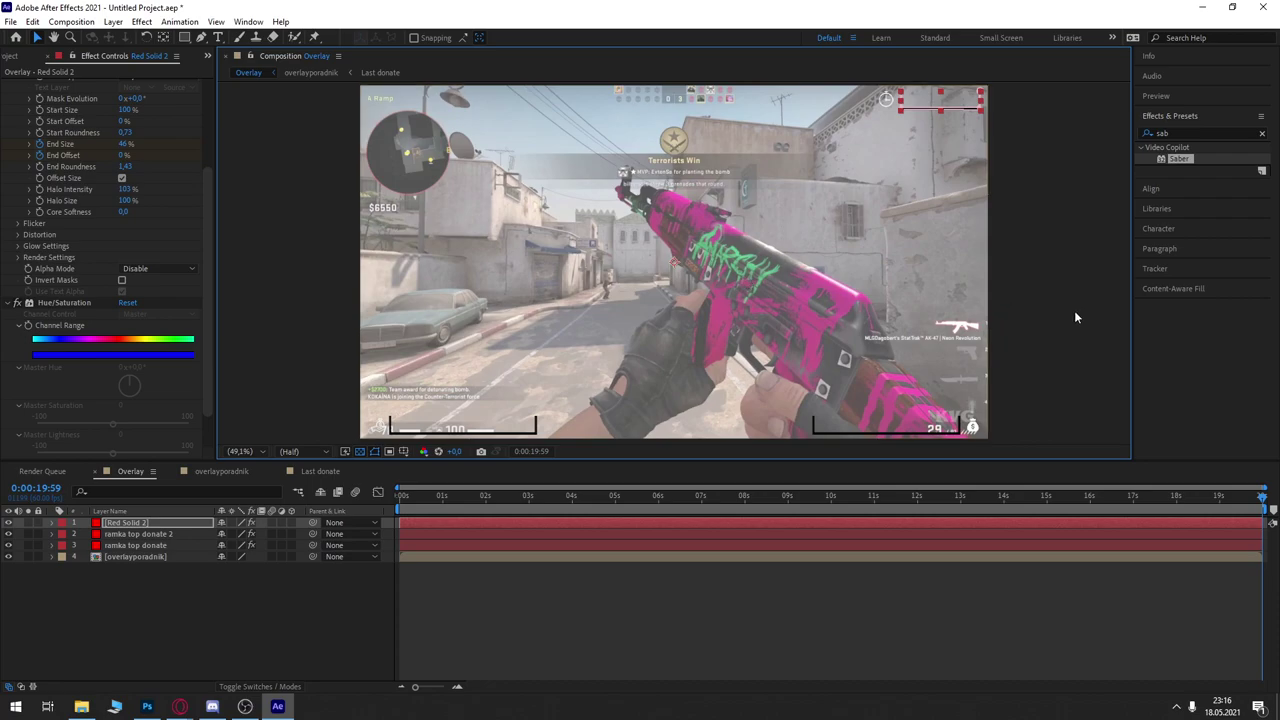
{"action": "mouse_move", "coordinate": [423, 495]}
{"action": "left_mouse_down"}
{"action": "mouse_move", "coordinate": [559, 511]}
{"action": "mouse_move", "coordinate": [404, 557]}
{"action": "mouse_move", "coordinate": [370, 552]}
{"action": "left_mouse_up"}
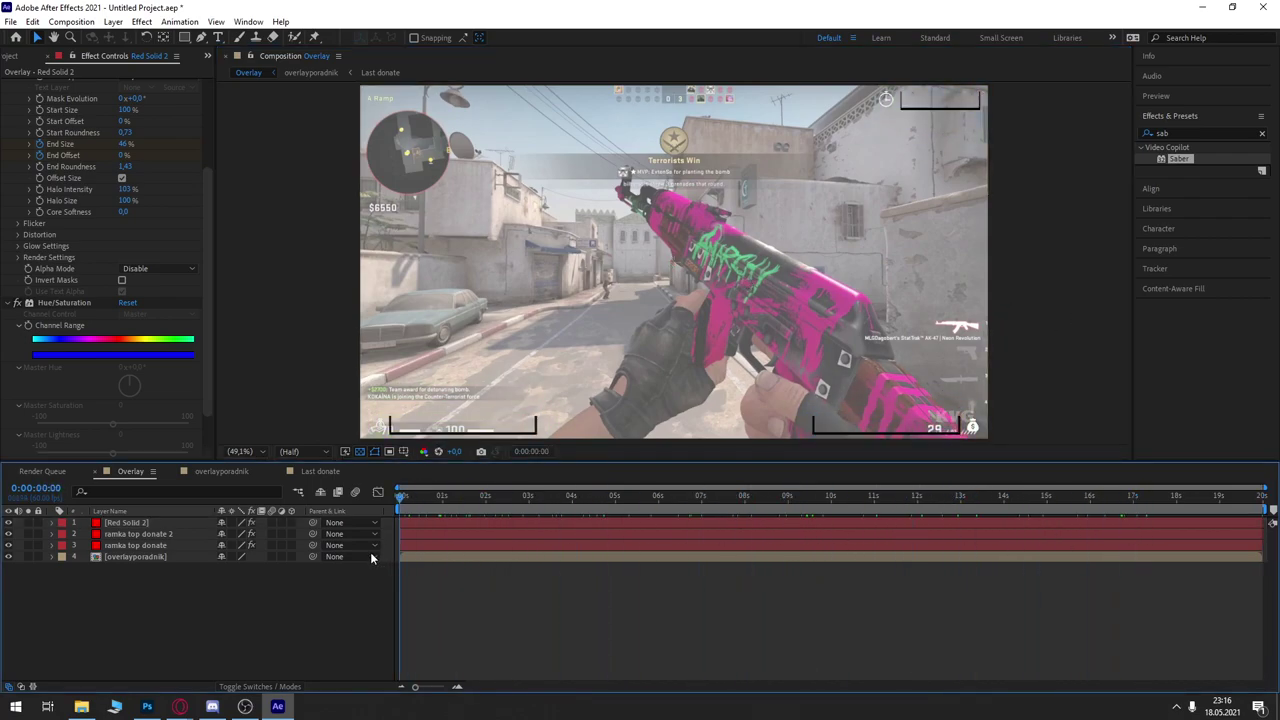
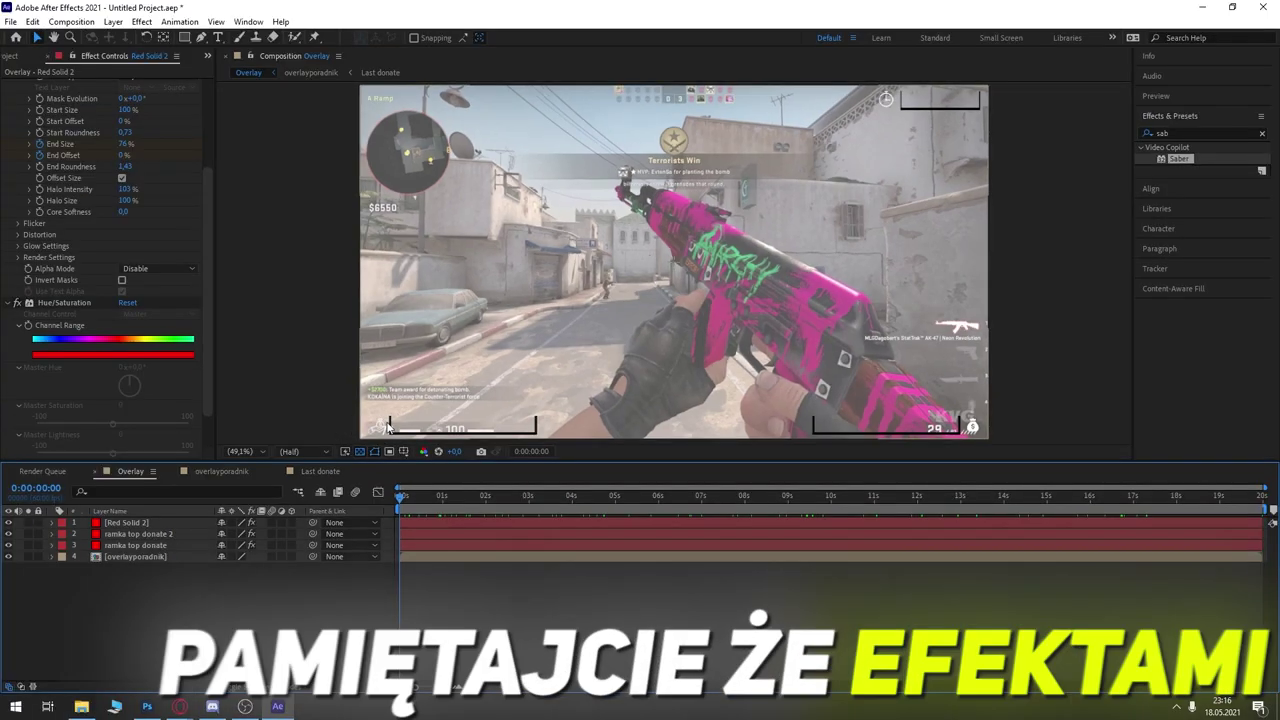
Step: Rename the red solid layer 'czas ramka' and the ramka top donate 2 layer 'last donate ramka'
{"action": "left_click", "coordinate": [151, 520]}
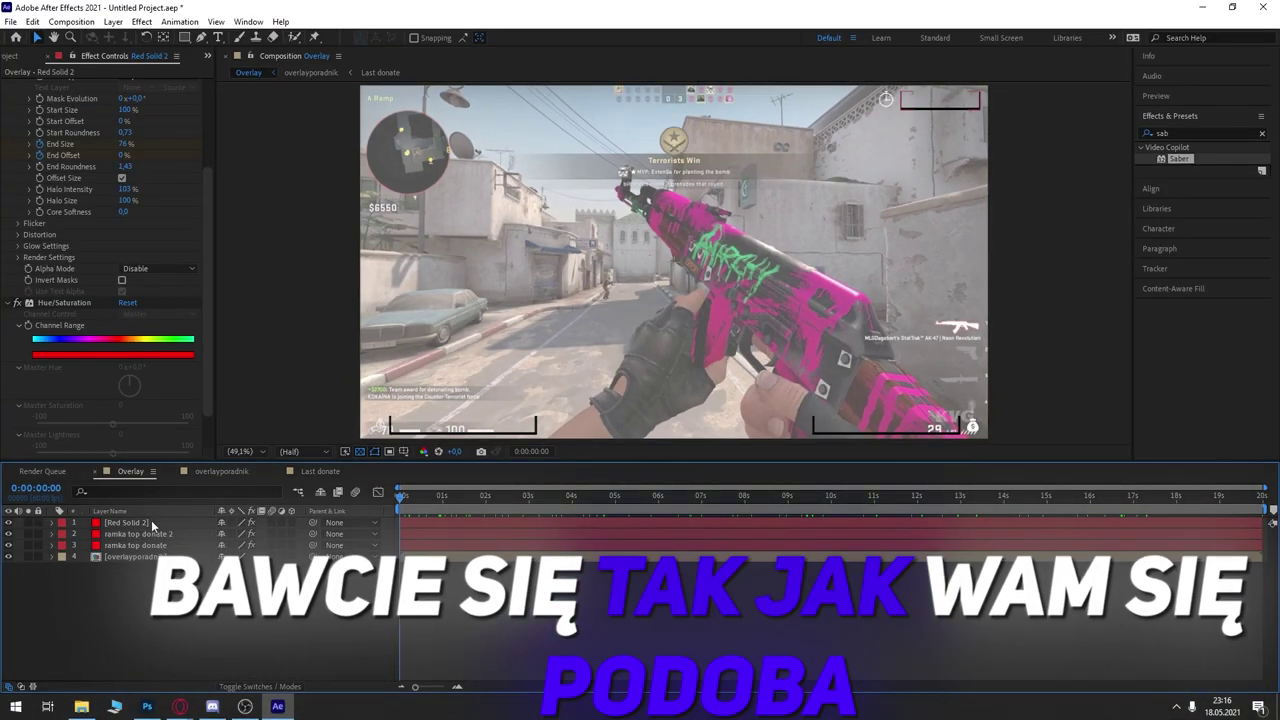
{"action": "right_click", "coordinate": [145, 522]}
{"action": "left_click", "coordinate": [168, 496]}
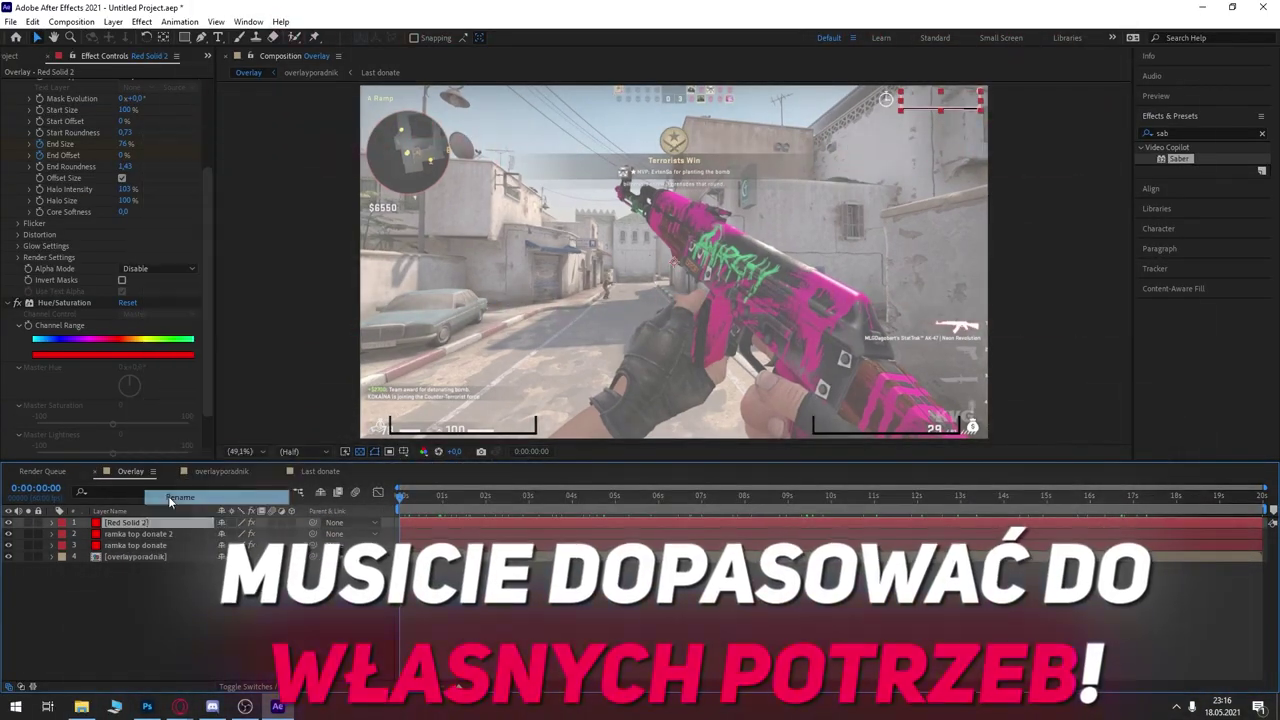
{"action": "type", "text": "czas ramka"}
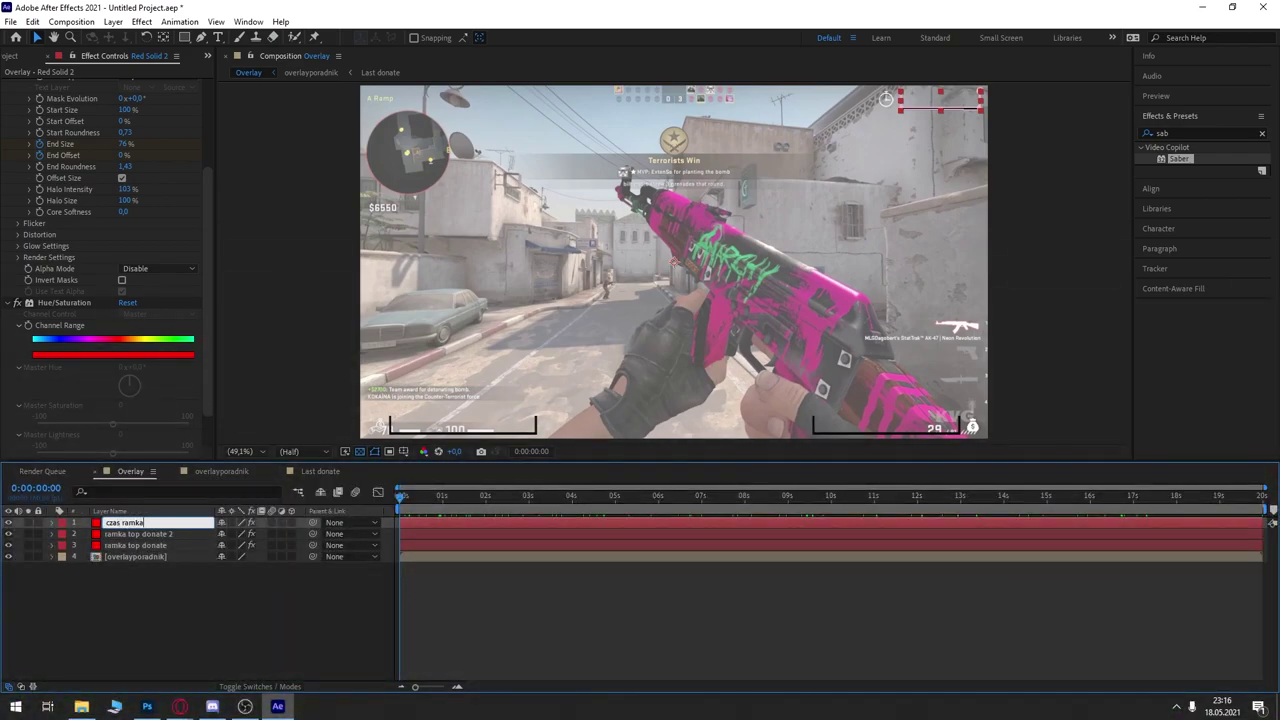
{"action": "left_click", "coordinate": [150, 534]}
{"action": "right_click", "coordinate": [150, 534]}
{"action": "left_click", "coordinate": [168, 496]}
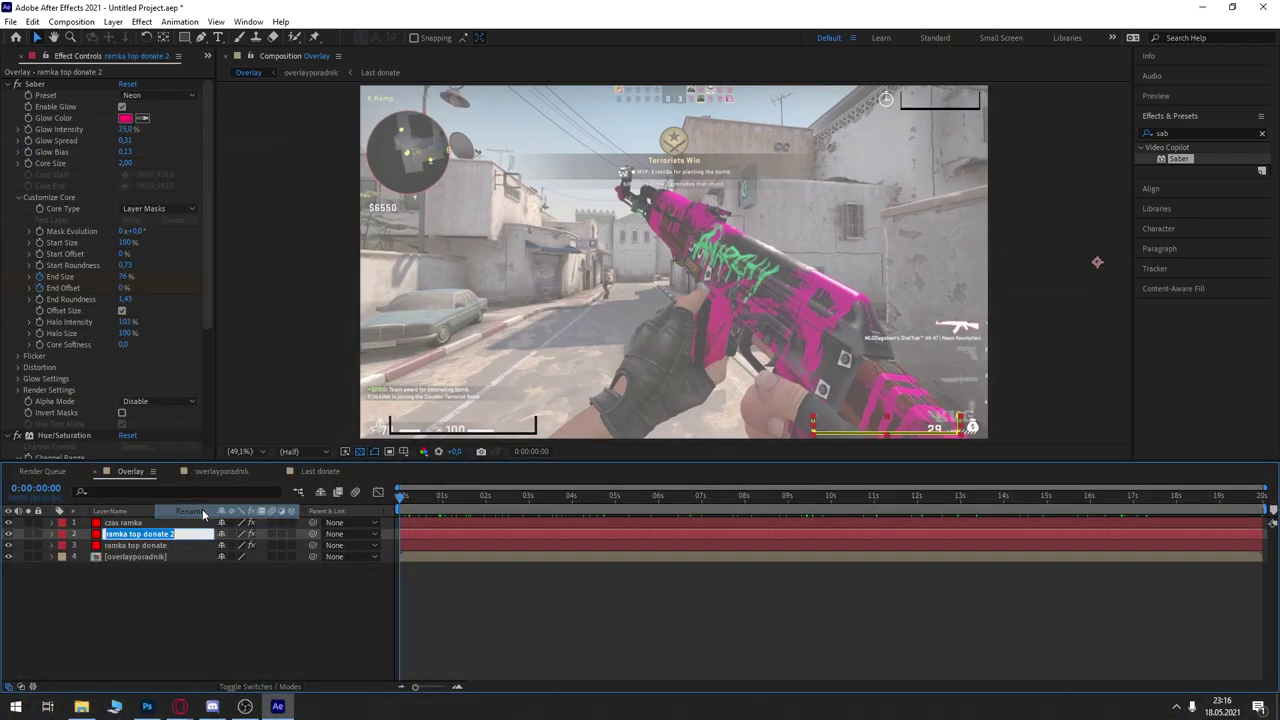
{"action": "type", "text": "last"}
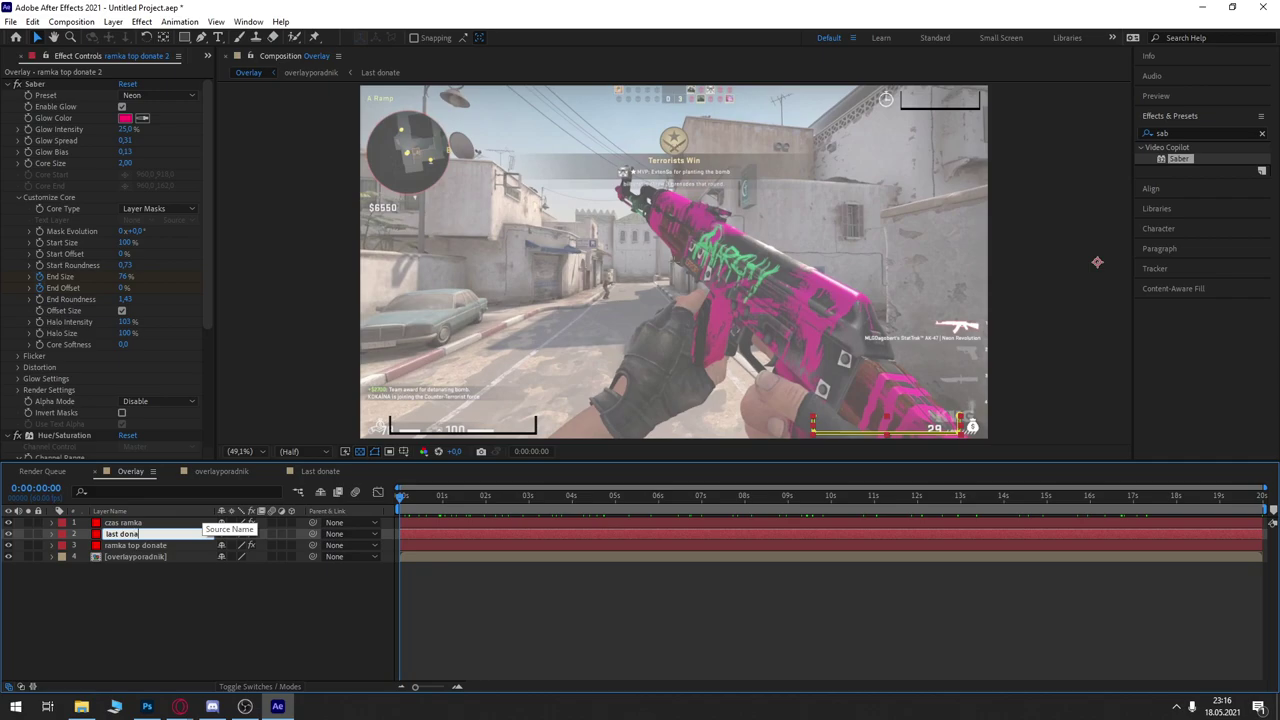
{"action": "type", "text": "te ramka"}
{"action": "left_click", "coordinate": [120, 577]}
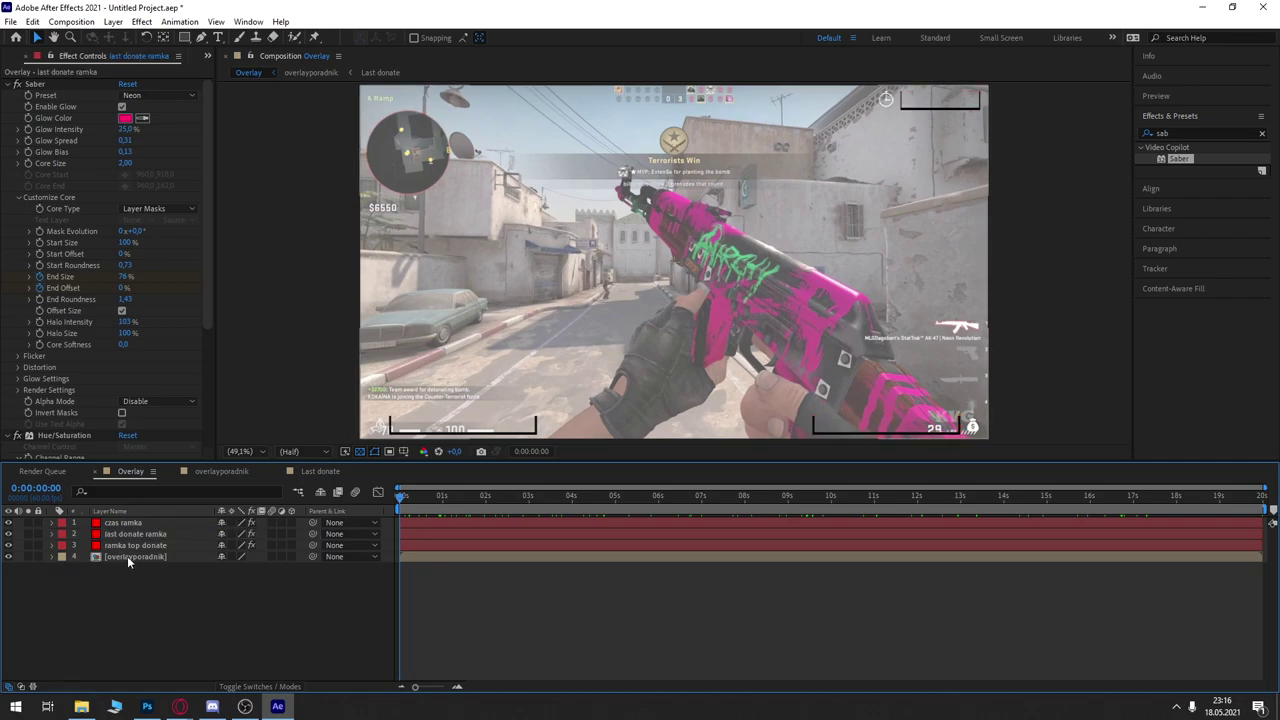
{"action": "double_click", "coordinate": [127, 556]}
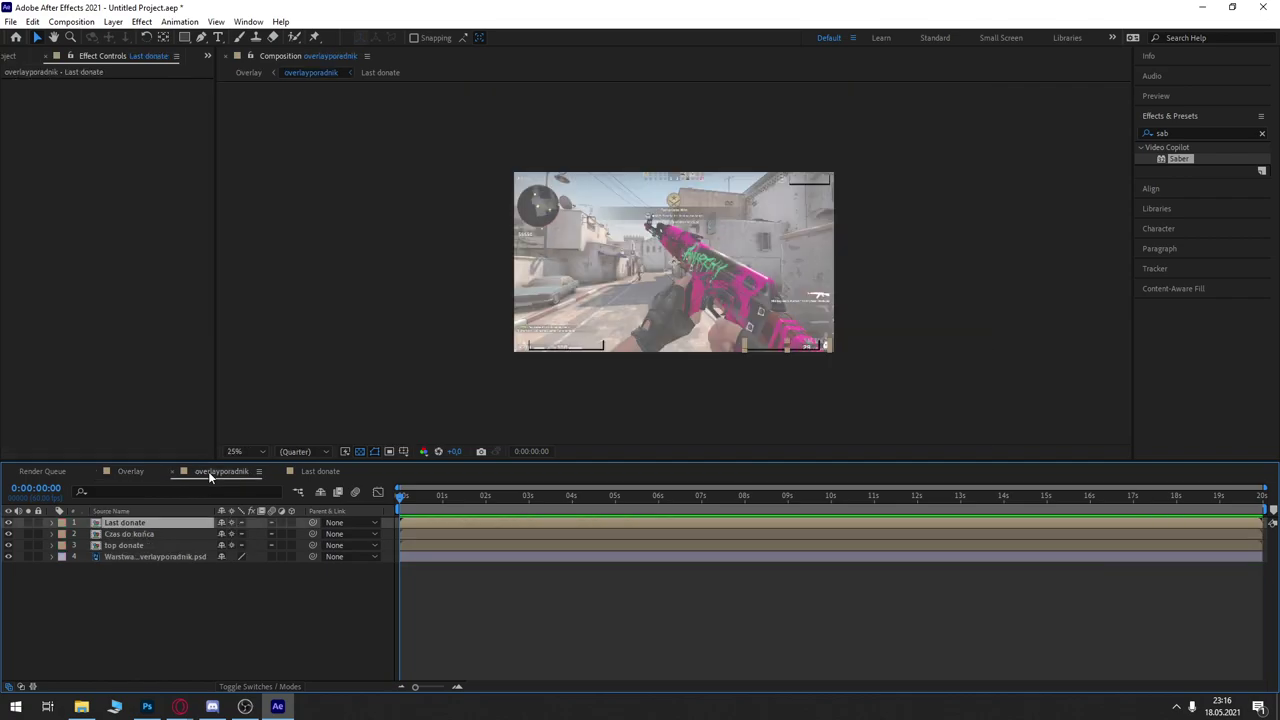
{"action": "left_click", "coordinate": [489, 502]}
{"action": "mouse_move", "coordinate": [489, 502]}
{"action": "left_mouse_down"}
{"action": "mouse_move", "coordinate": [678, 502]}
{"action": "mouse_move", "coordinate": [415, 502]}
{"action": "mouse_move", "coordinate": [713, 508]}
{"action": "left_mouse_up"}
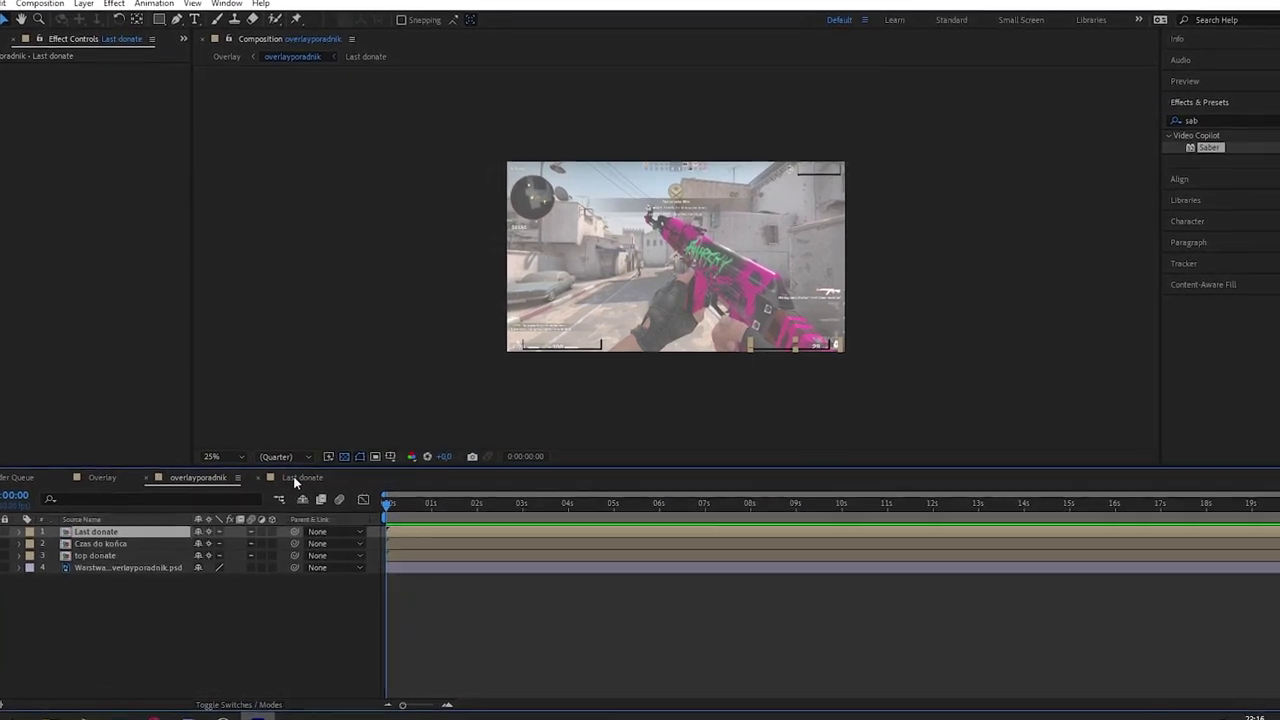
{"action": "left_click", "coordinate": [298, 478]}
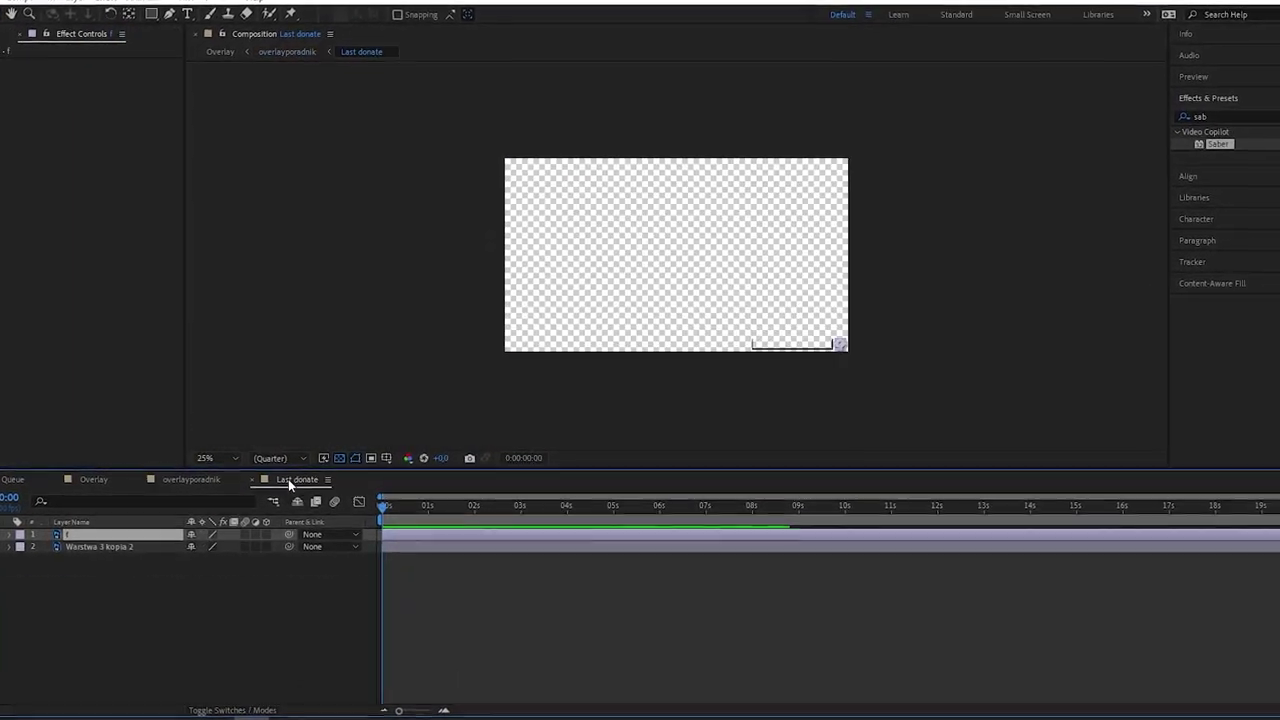
{"action": "left_click", "coordinate": [192, 478]}
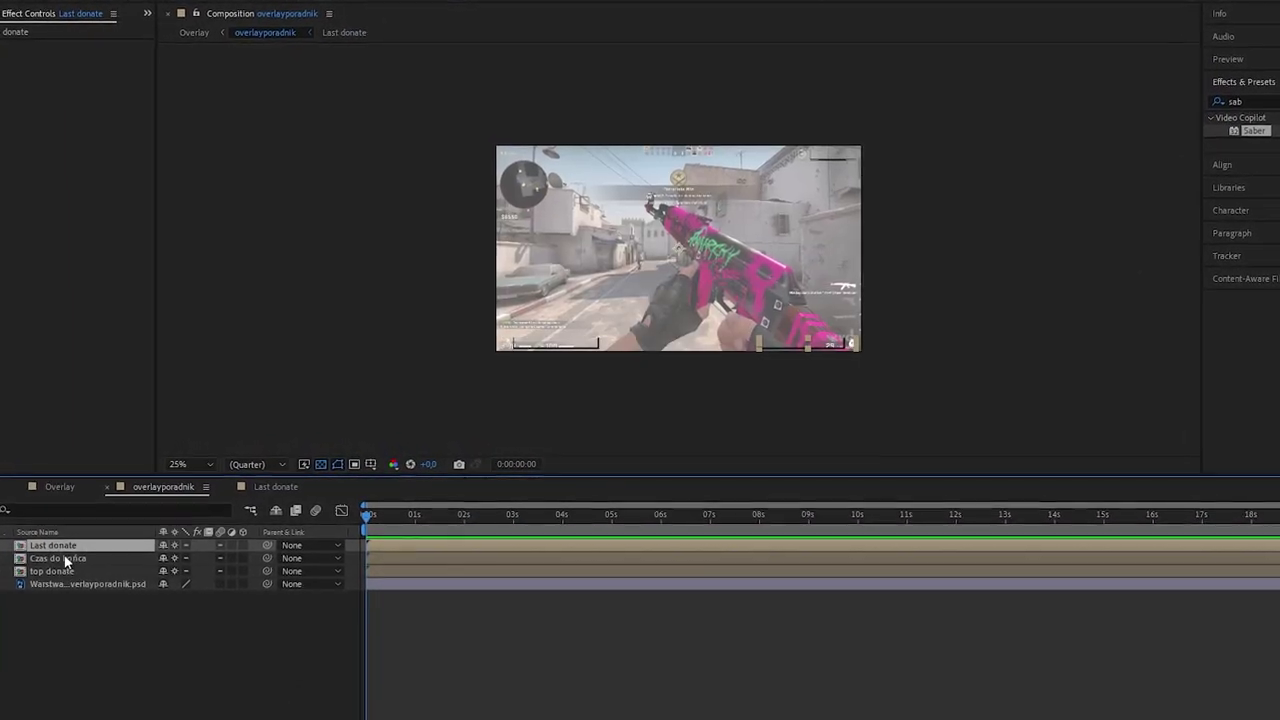
{"action": "left_click", "coordinate": [129, 473]}
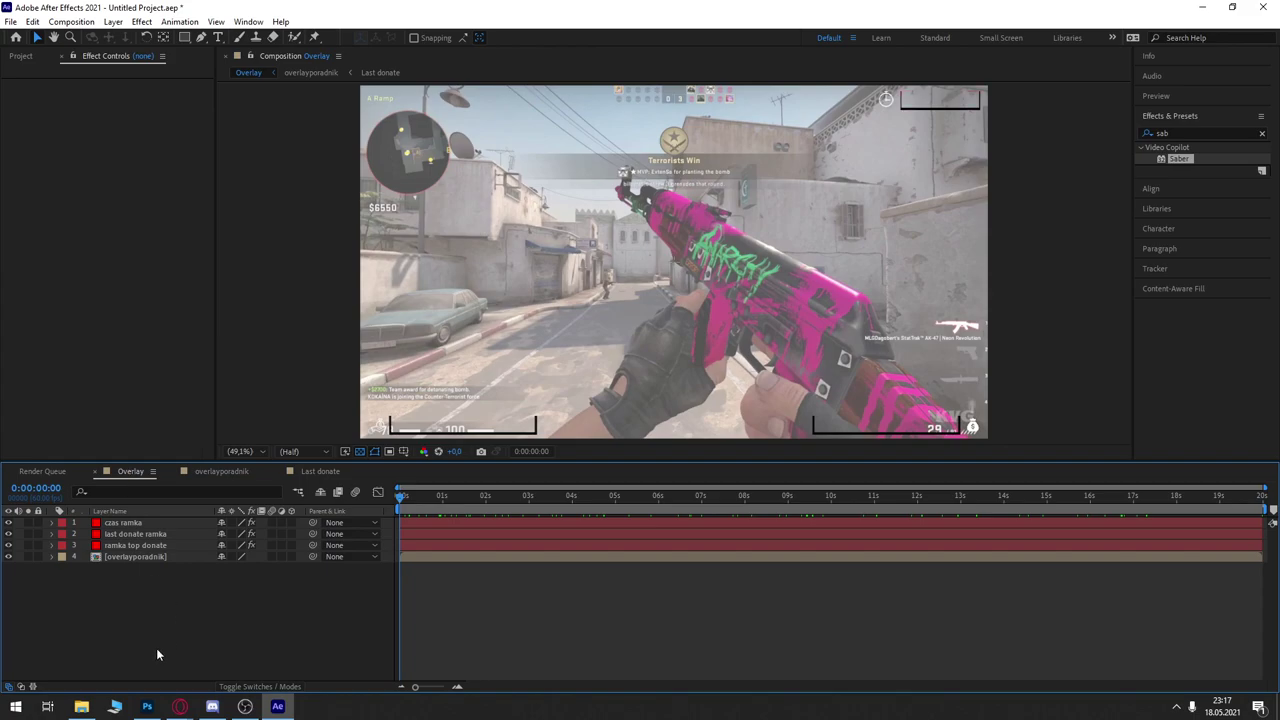
Step: In Photoshop, make the money icon layer visible and move it out of the Last donate group
{"action": "mouse_move", "coordinate": [147, 706]}
{"action": "left_click", "coordinate": [239, 634]}
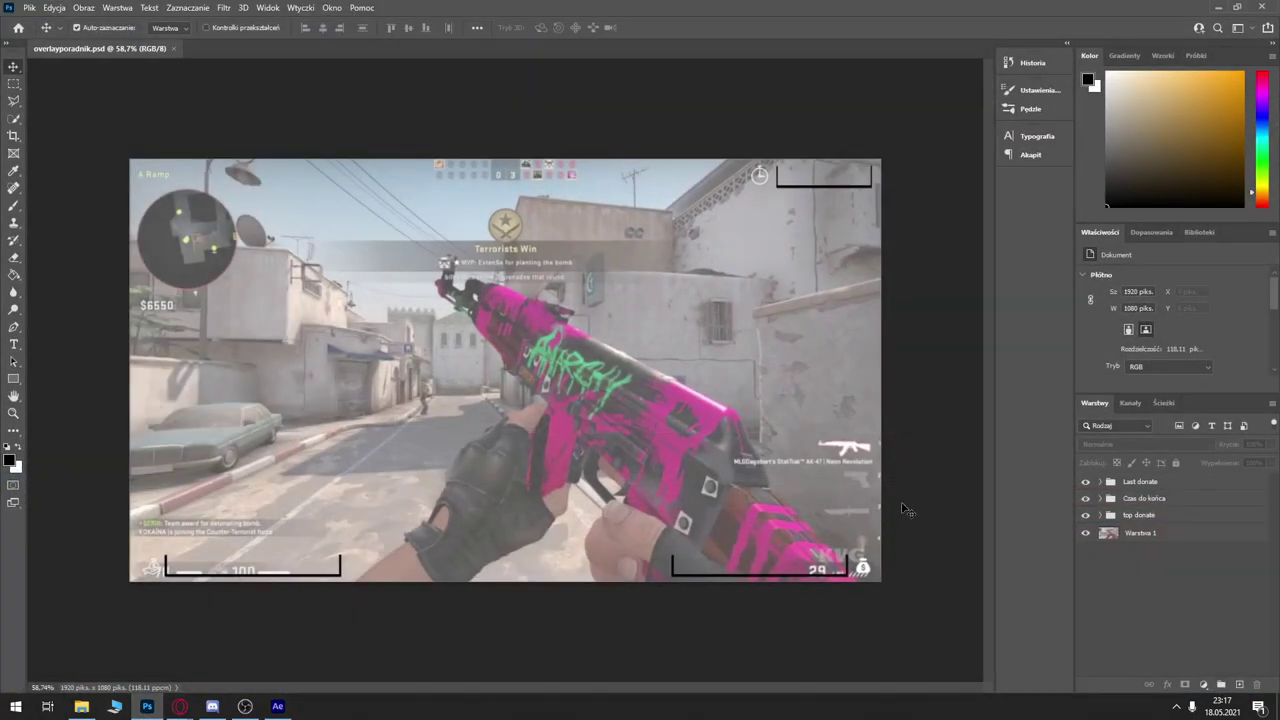
{"action": "left_click", "coordinate": [1099, 482]}
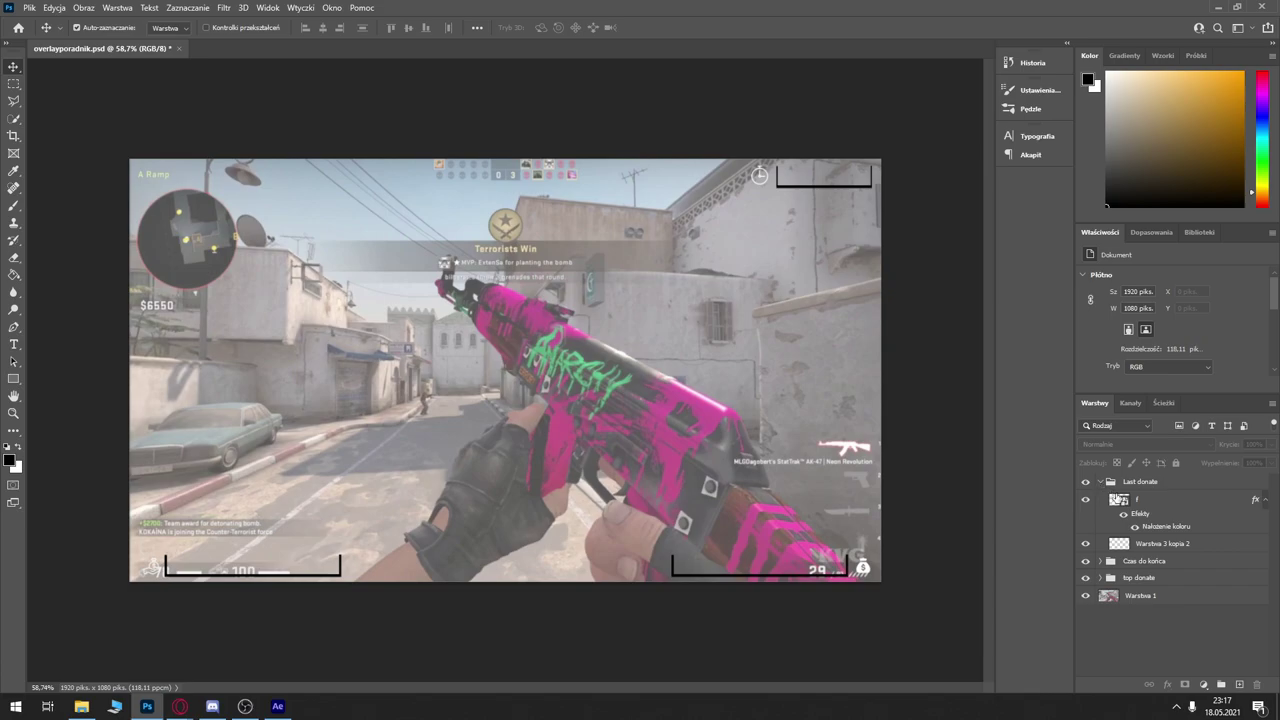
{"action": "left_click", "coordinate": [1147, 503]}
{"action": "left_click", "coordinate": [1088, 502]}
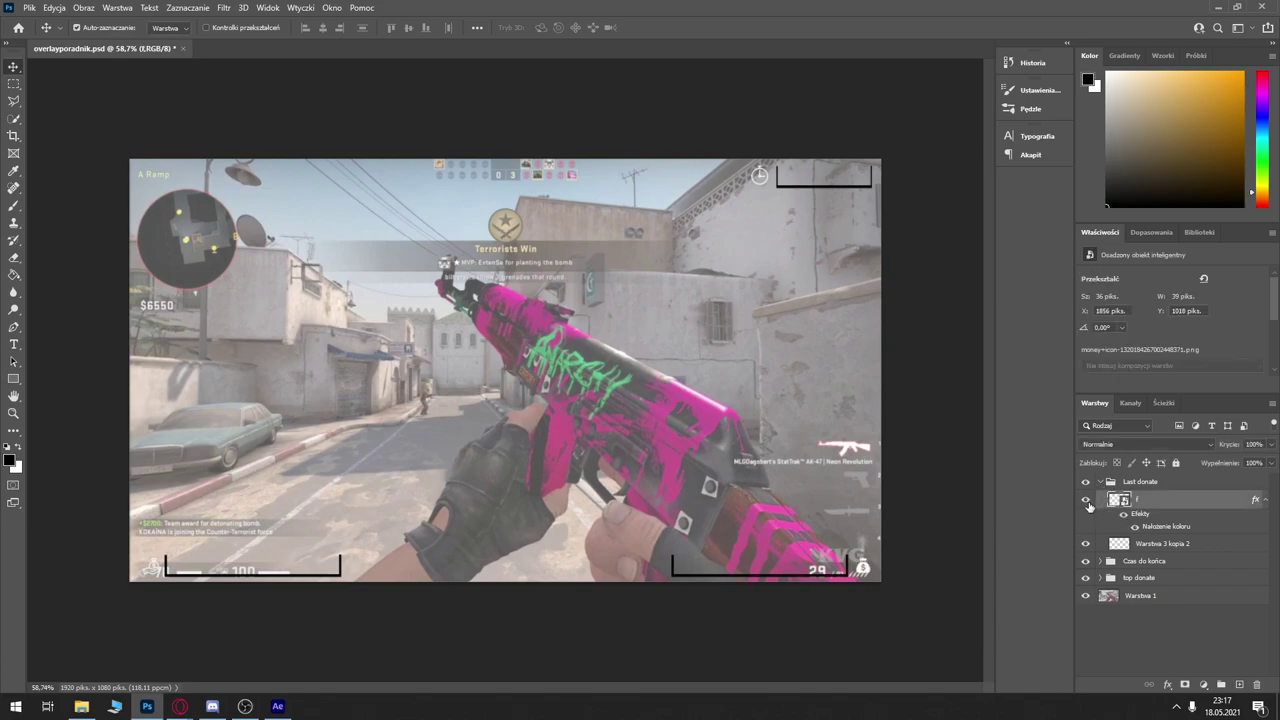
{"action": "left_click_drag", "start_coordinate": [1140, 500], "coordinate": [1097, 486]}
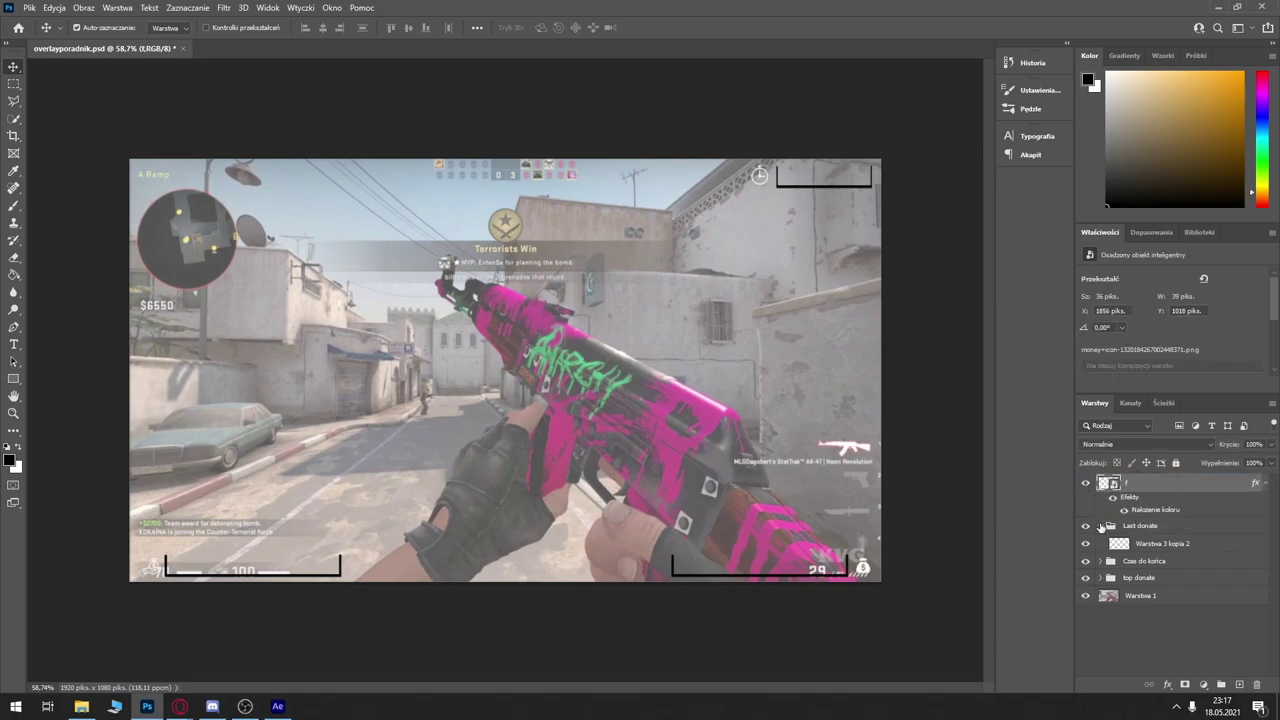
Step: Handle the Czas do końca clock icon and move layer d out of top donate, then return to After Effects
{"action": "left_click", "coordinate": [1101, 527]}
{"action": "left_click", "coordinate": [1095, 538]}
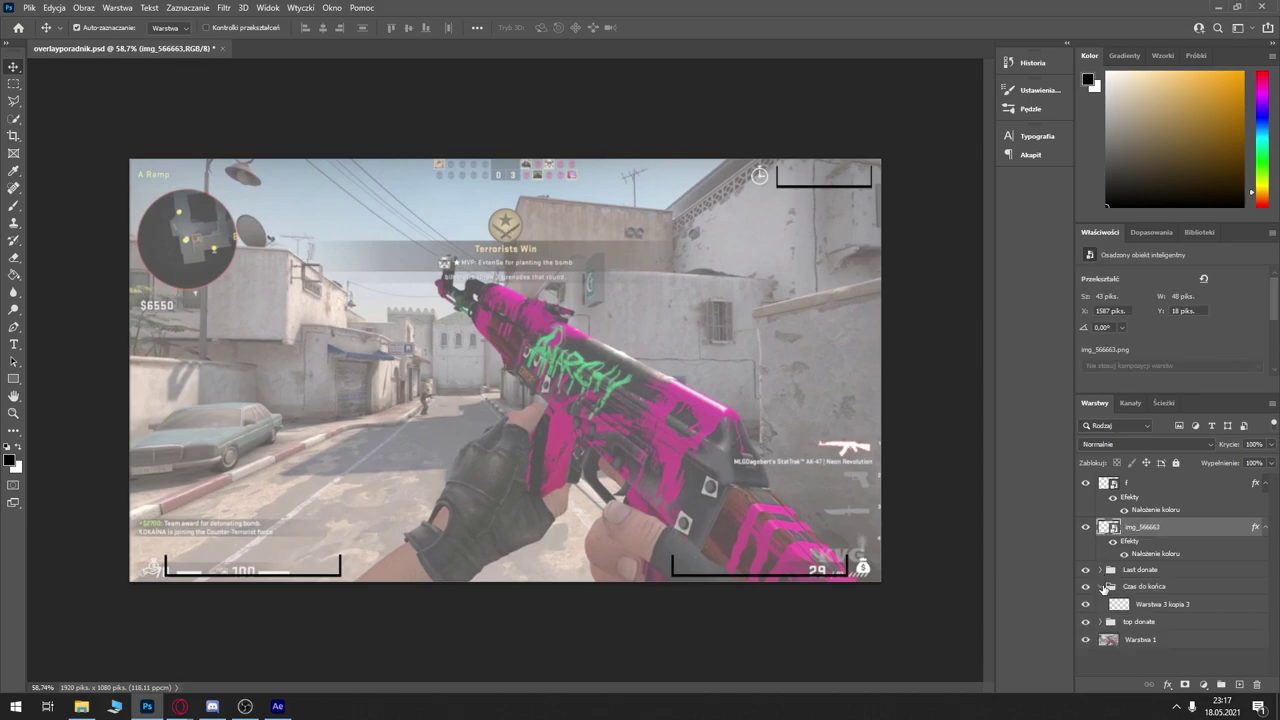
{"action": "left_click", "coordinate": [1101, 587]}
{"action": "left_click", "coordinate": [1112, 603]}
{"action": "left_click", "coordinate": [1101, 603]}
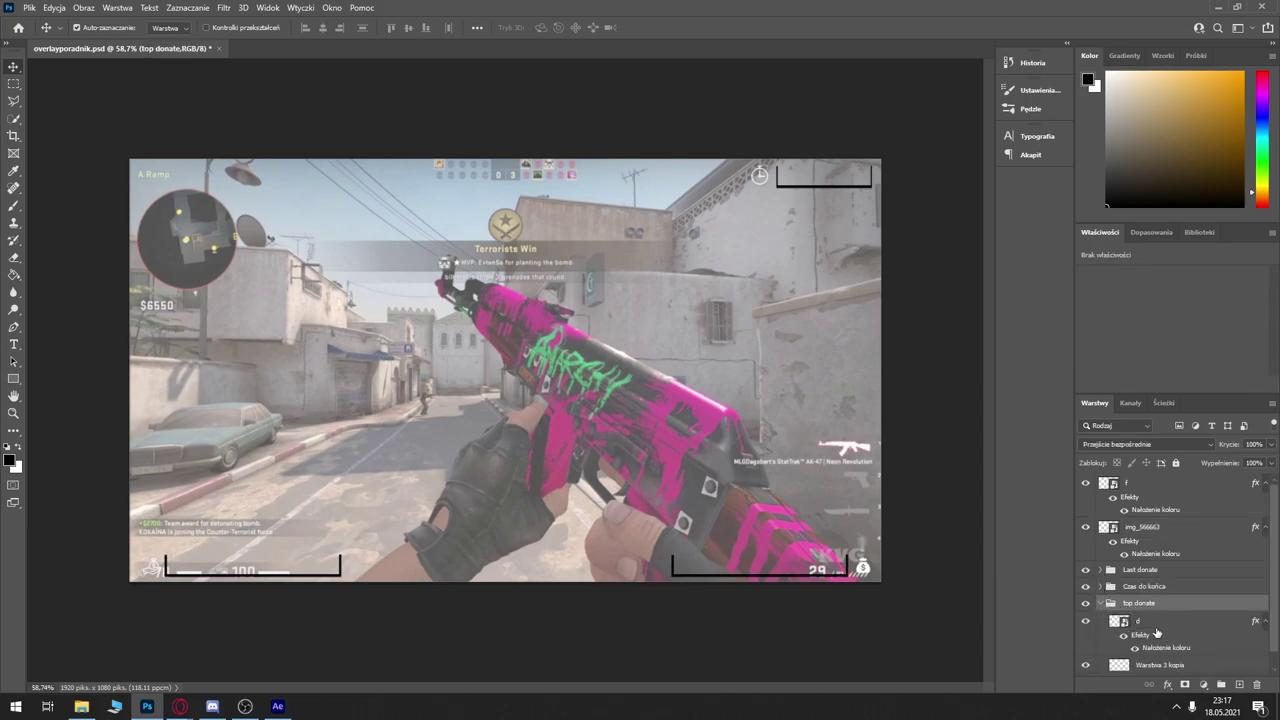
{"action": "left_click_drag", "start_coordinate": [1154, 625], "coordinate": [1120, 596]}
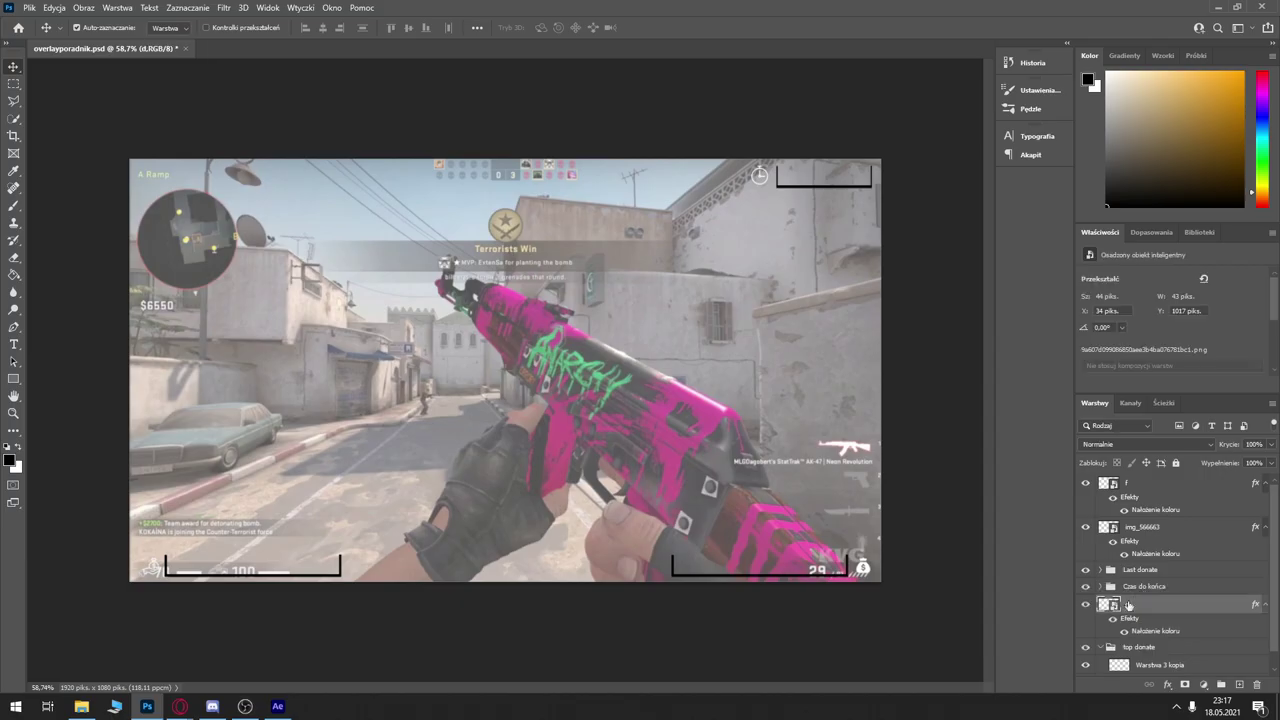
{"action": "left_click", "coordinate": [277, 706]}
Step: Check the overlayporadnik and Last donate comps, then restore the After Effects window to a smaller size
{"action": "double_click", "coordinate": [135, 557]}
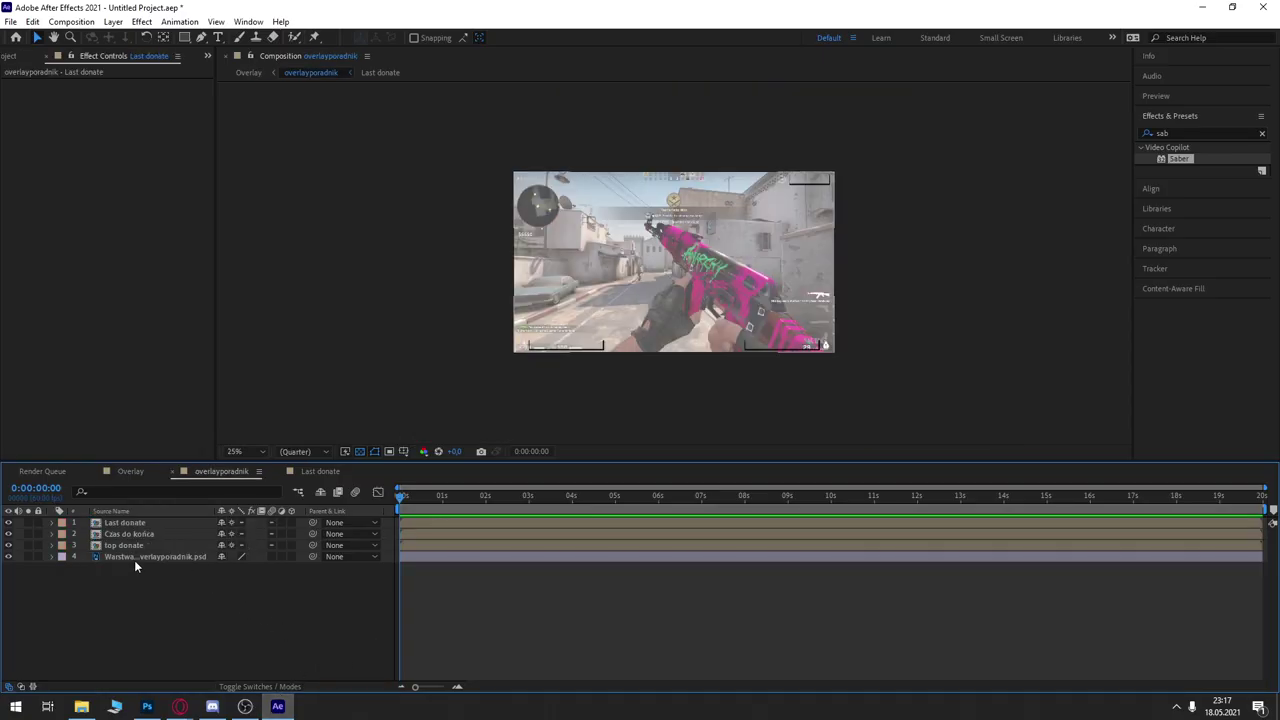
{"action": "left_click", "coordinate": [135, 559]}
{"action": "double_click", "coordinate": [135, 559]}
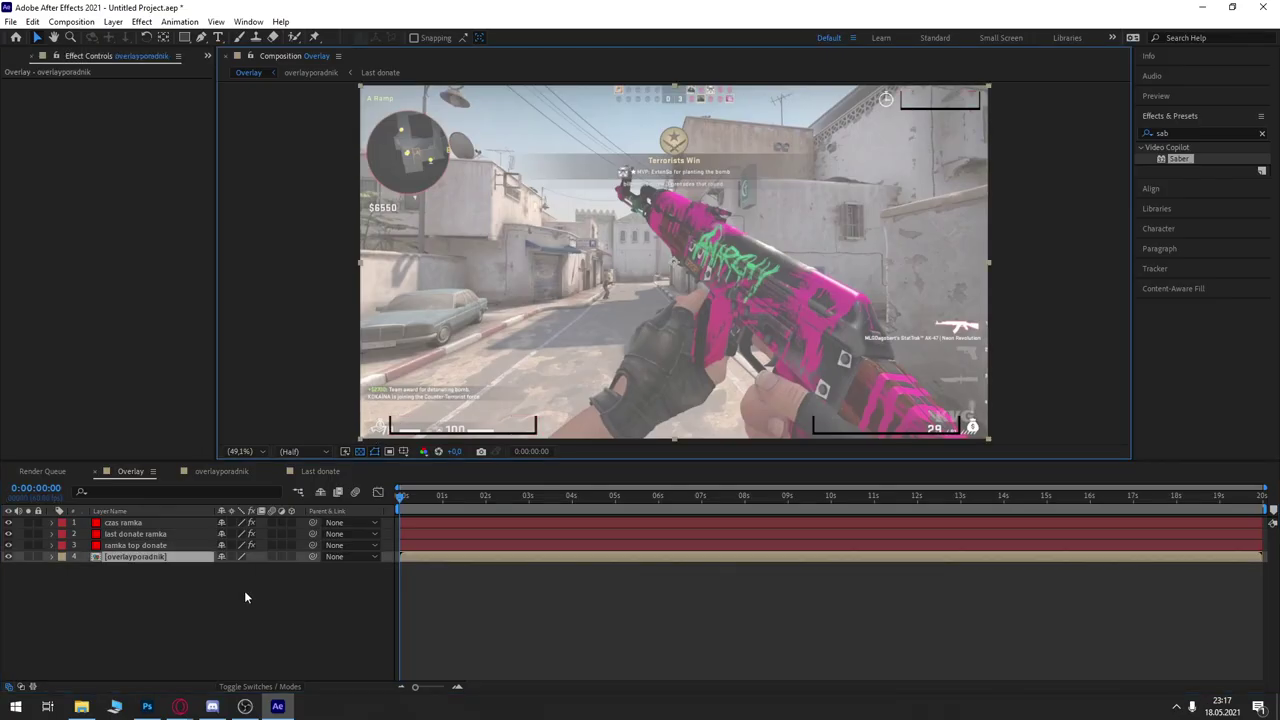
{"action": "double_click", "coordinate": [287, 12]}
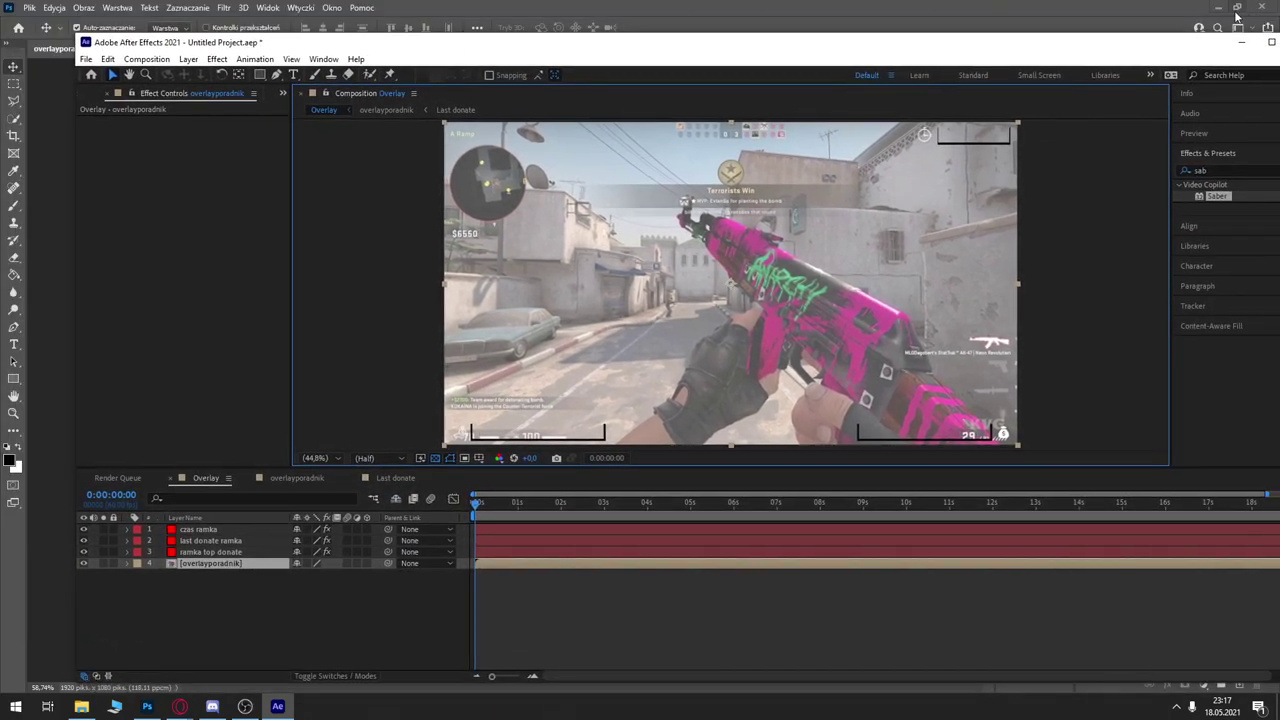
Step: Drag img_566663.png from the desktop into Photoshop, then into the After Effects Overlay comp
{"action": "double_click", "coordinate": [1219, 7]}
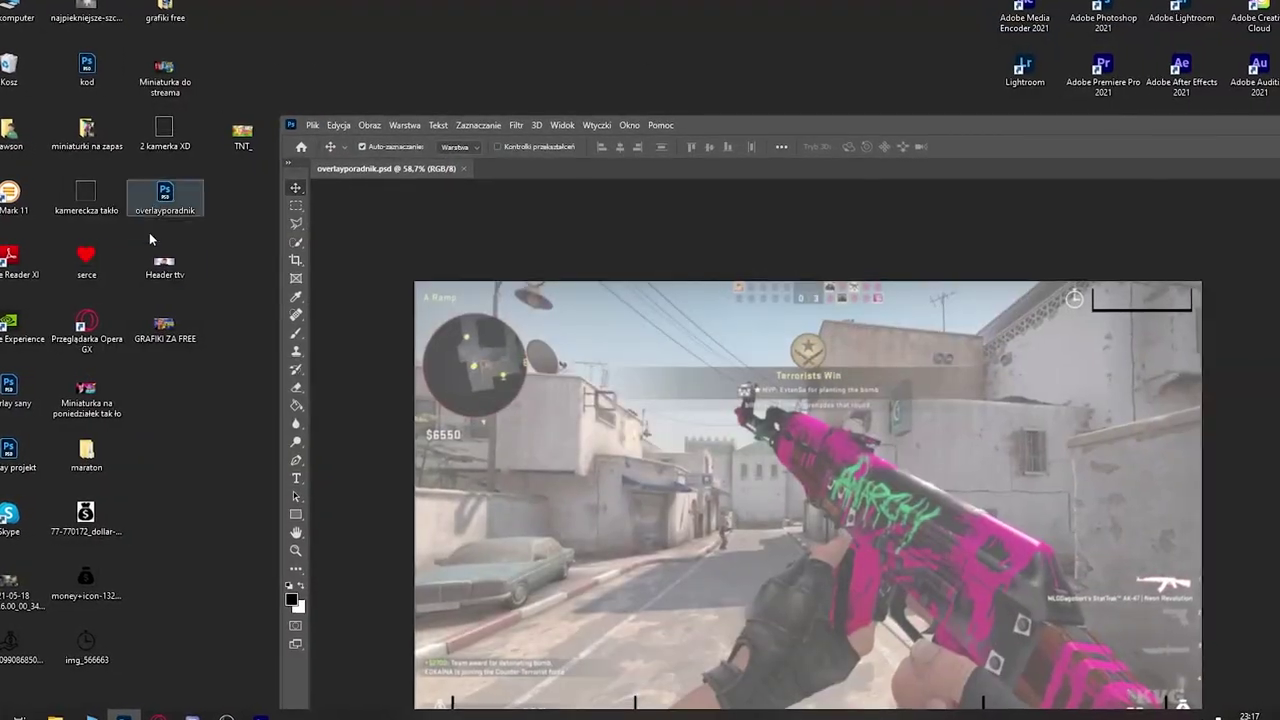
{"action": "left_click_drag", "start_coordinate": [77, 648], "coordinate": [375, 587]}
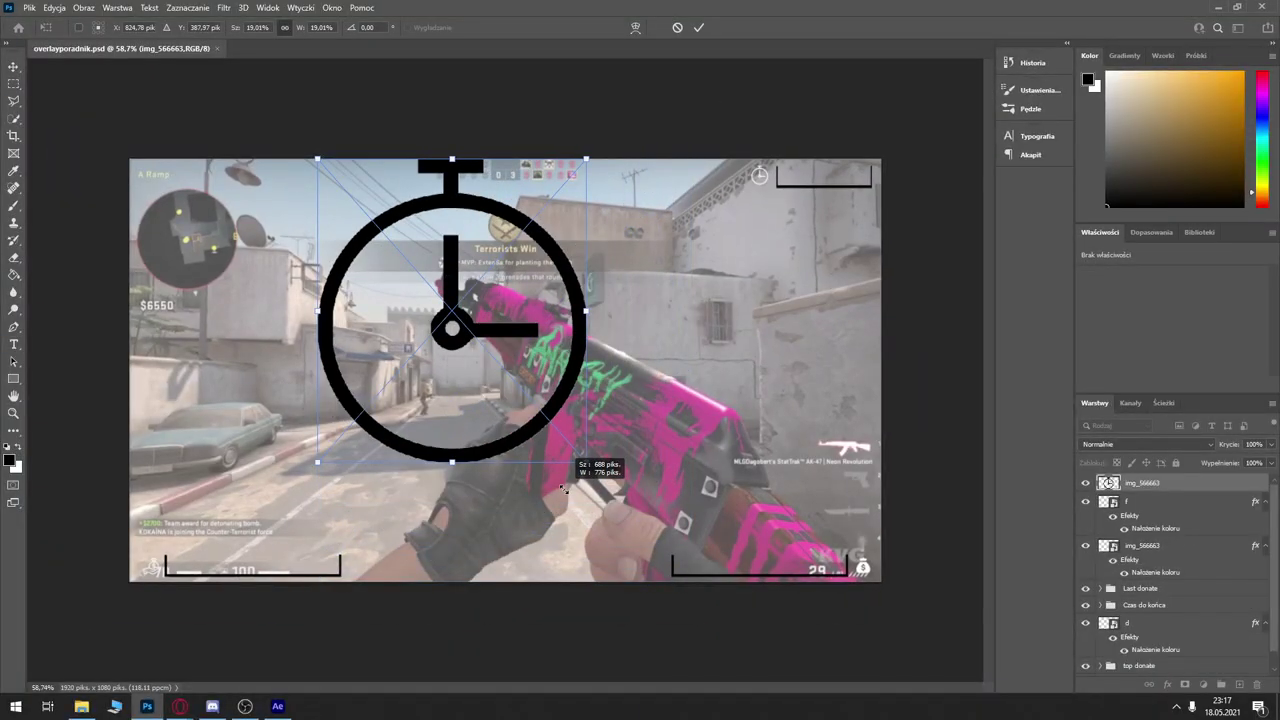
{"action": "left_click", "coordinate": [1220, 7]}
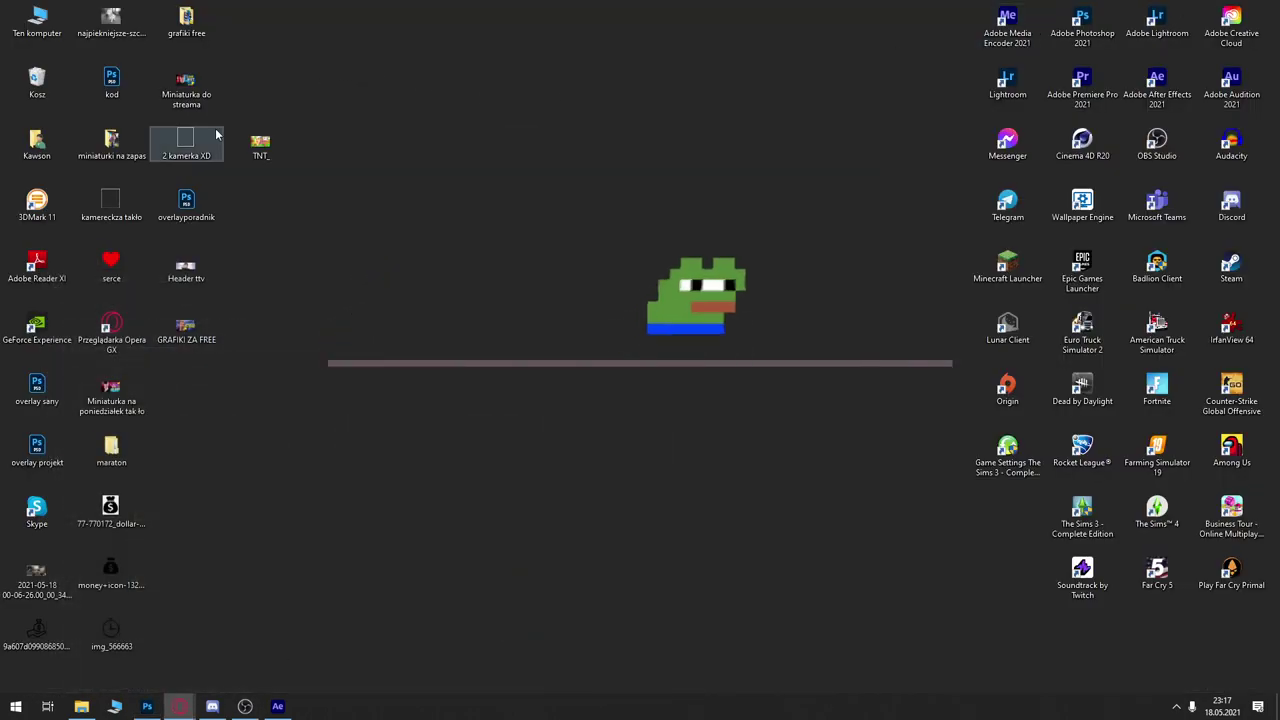
{"action": "mouse_move", "coordinate": [112, 632]}
{"action": "left_mouse_down"}
{"action": "mouse_move", "coordinate": [198, 628]}
{"action": "mouse_move", "coordinate": [745, 308]}
{"action": "left_mouse_up"}
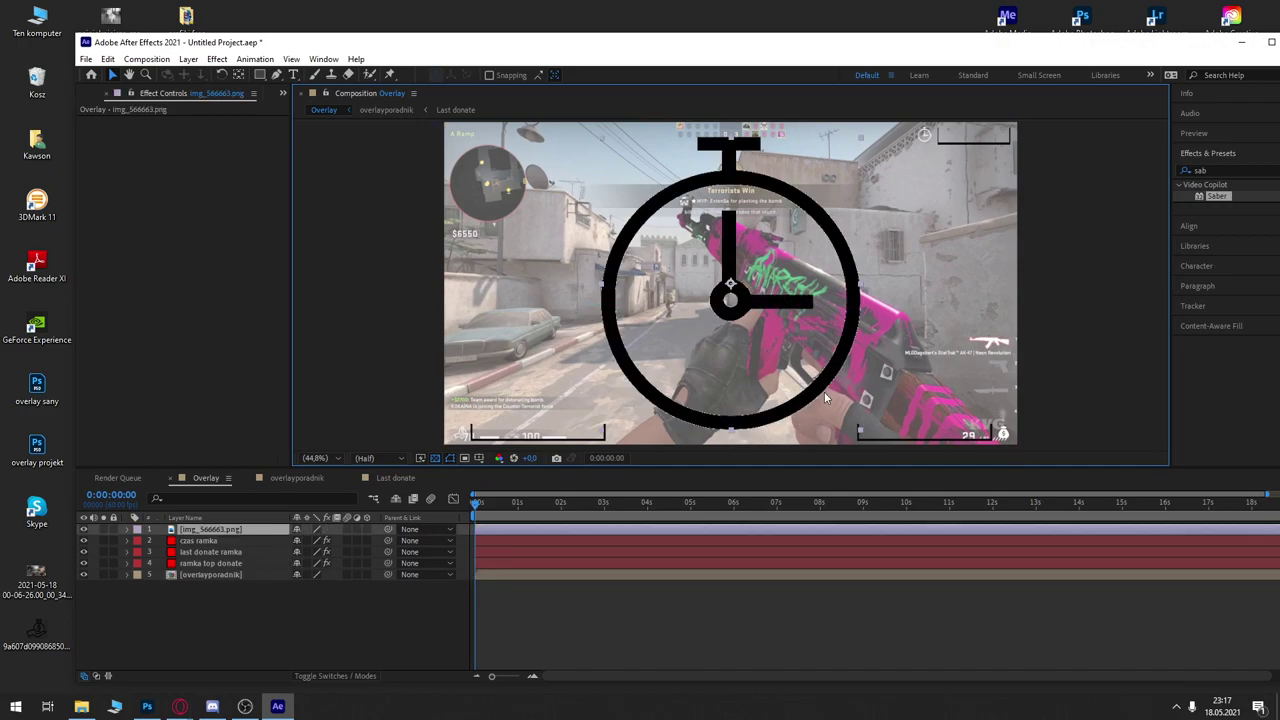
Step: Scale the img_566663.png clock to about 5% and move it to the frame's top-right corner
{"action": "left_click", "coordinate": [127, 528]}
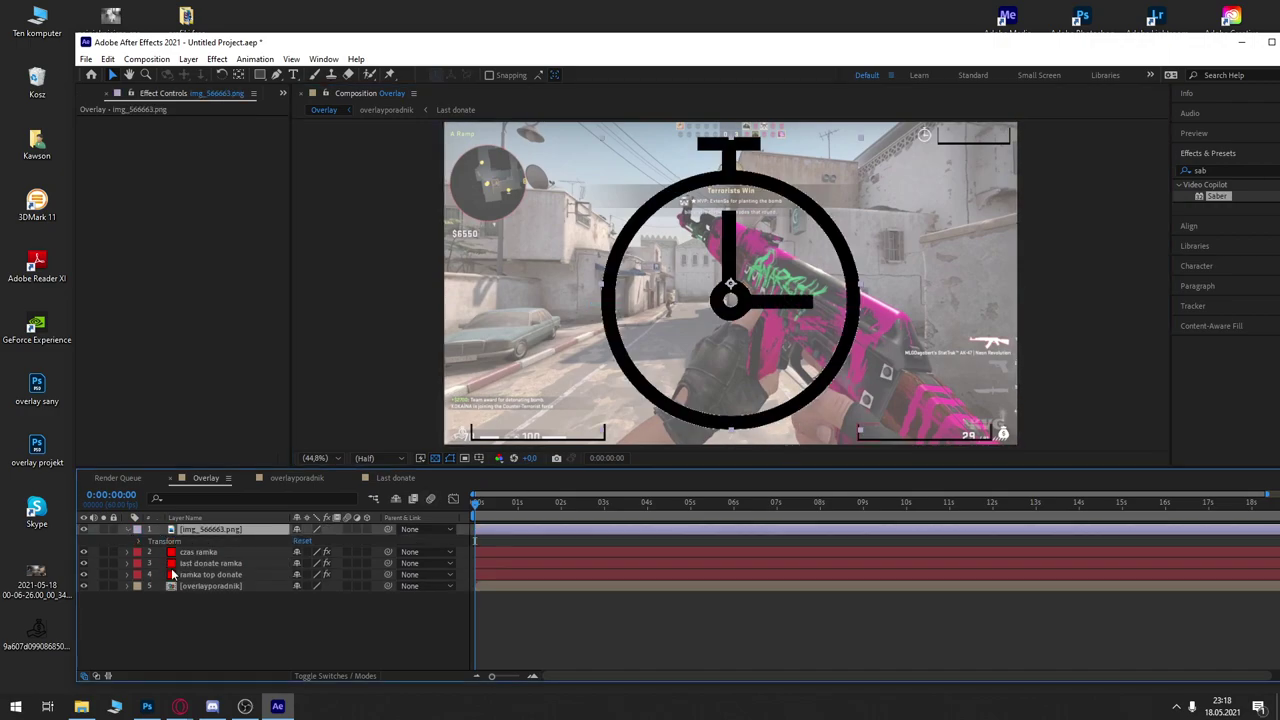
{"action": "left_click", "coordinate": [138, 542]}
{"action": "left_click_drag", "start_coordinate": [307, 580], "coordinate": [251, 574]}
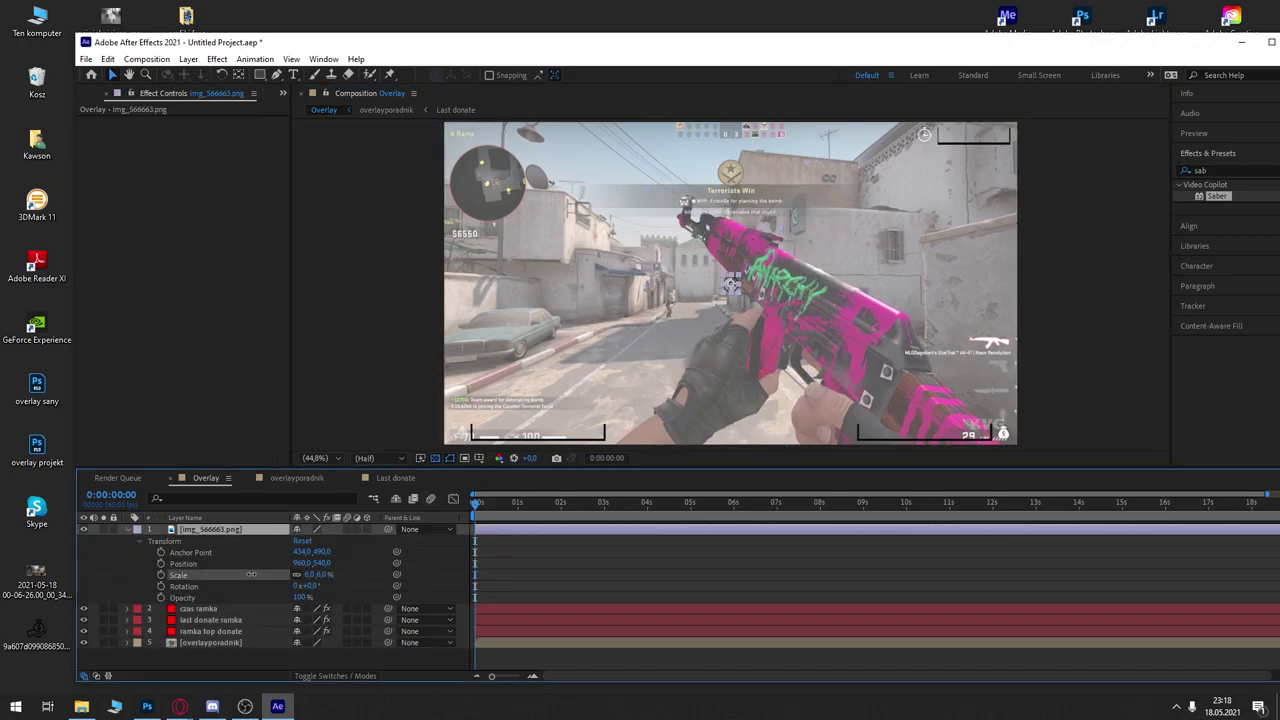
{"action": "left_click_drag", "start_coordinate": [730, 285], "coordinate": [930, 137]}
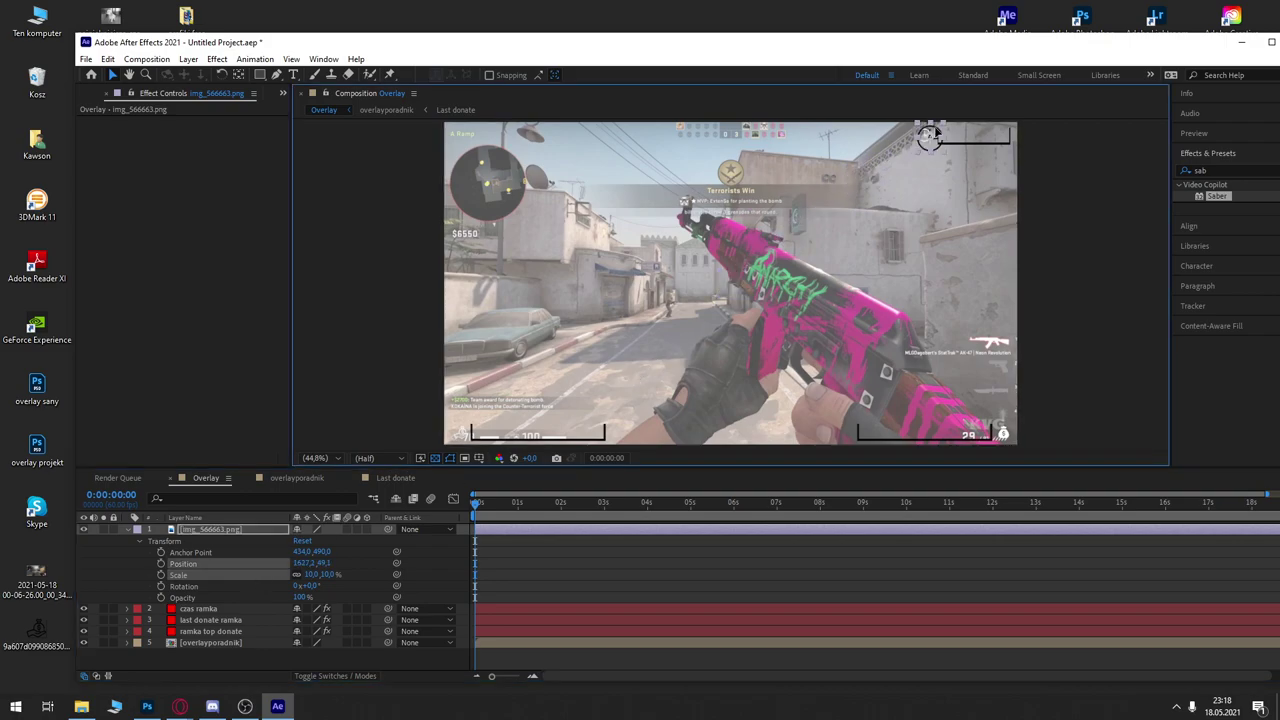
{"action": "left_click_drag", "start_coordinate": [306, 578], "coordinate": [297, 576]}
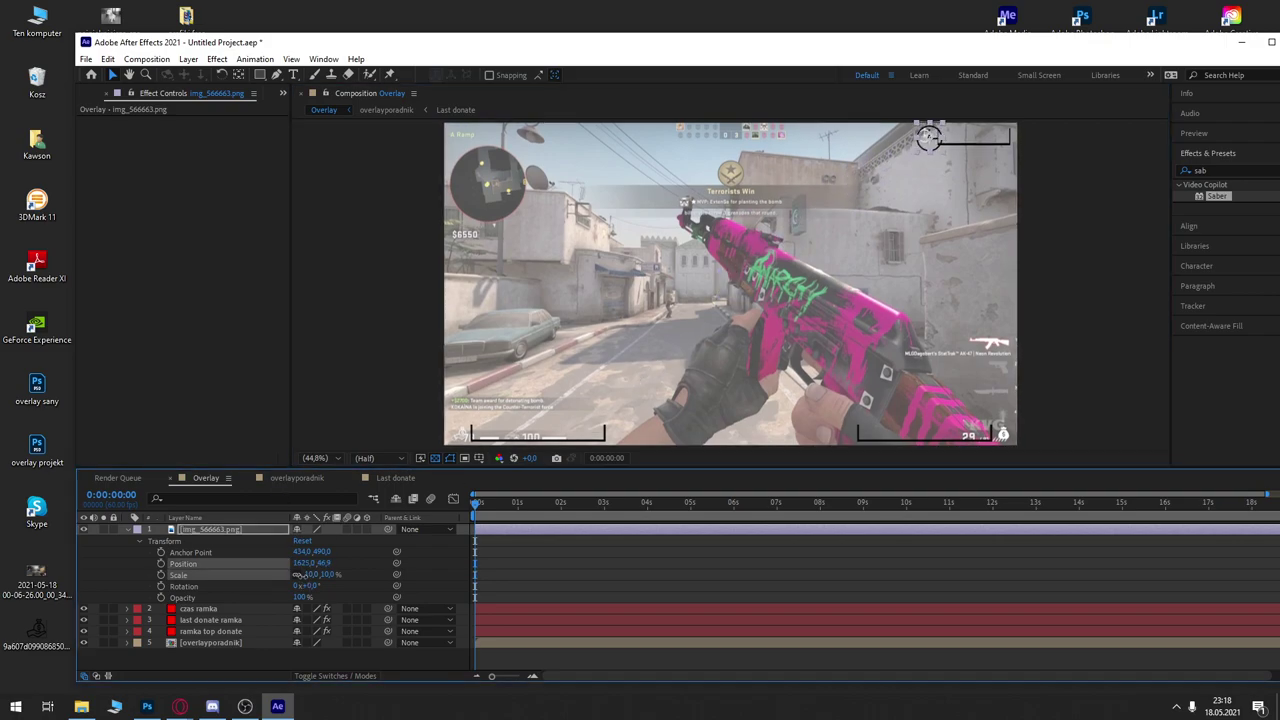
Step: Maximize the window, nudge the clock into place, deselect it and clear the effects search
{"action": "scroll", "coordinate": [1066, 137], "scroll_direction": "up", "scroll_amount": 4}
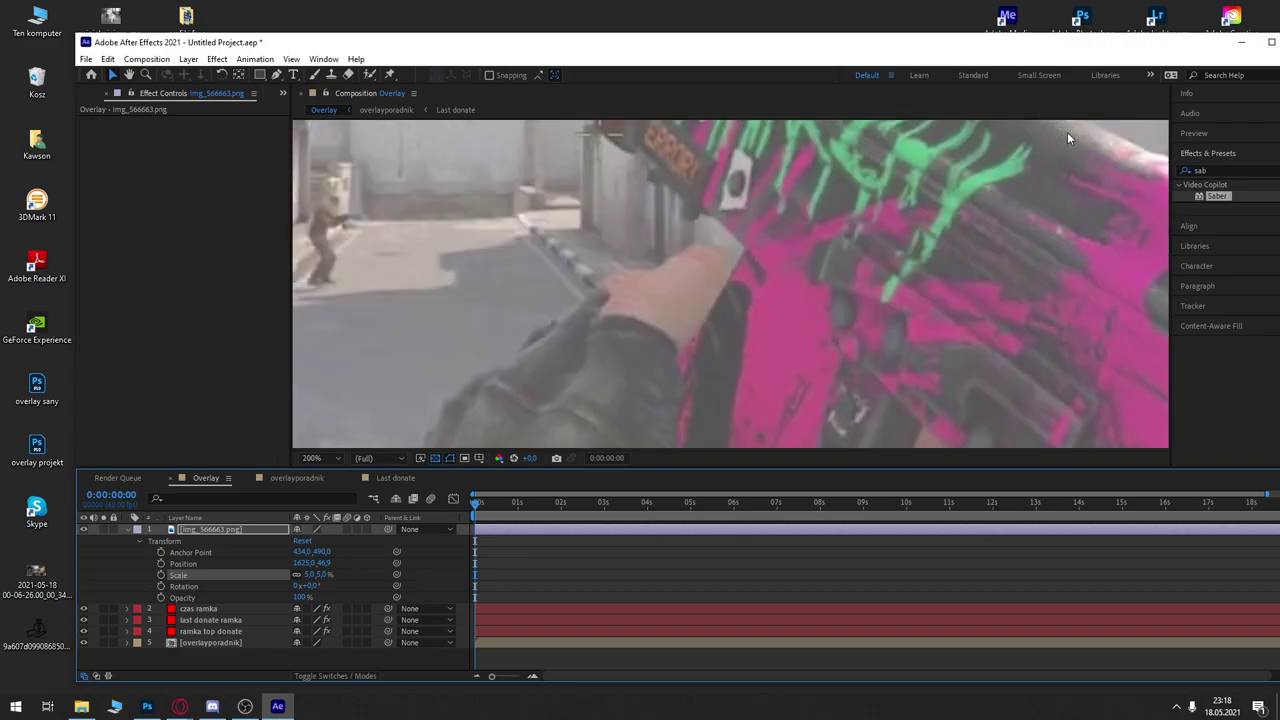
{"action": "scroll", "coordinate": [1066, 137], "scroll_direction": "up", "scroll_amount": 3}
{"action": "key", "text": "super+Up"}
{"action": "left_click_drag", "start_coordinate": [624, 170], "coordinate": [636, 174]}
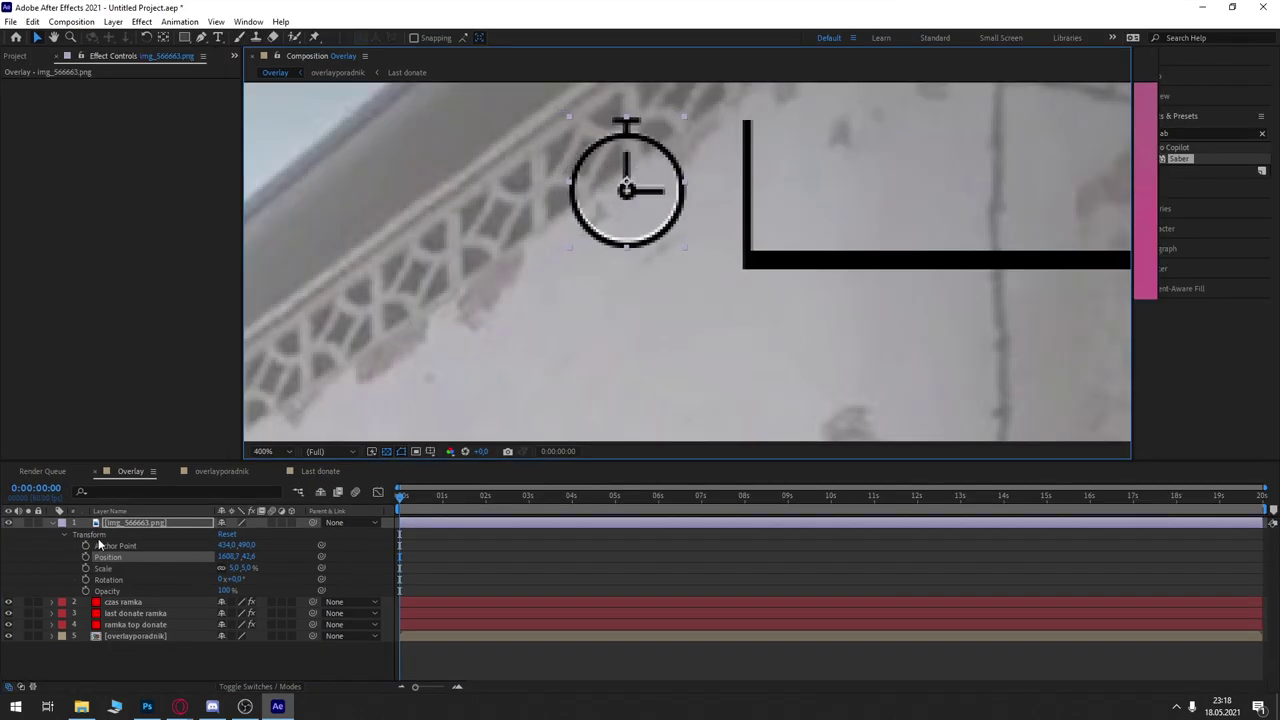
{"action": "left_click", "coordinate": [52, 523]}
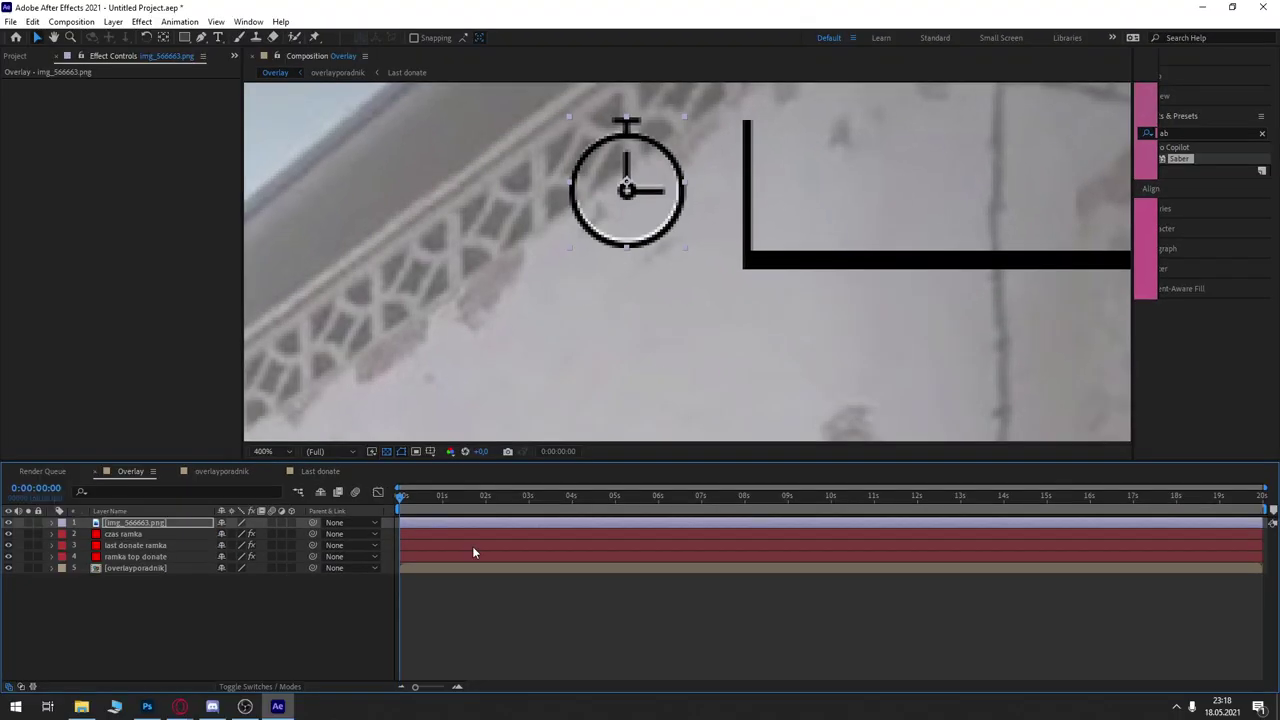
{"action": "key", "text": "BackSpace"}
{"action": "key", "text": "BackSpace"}
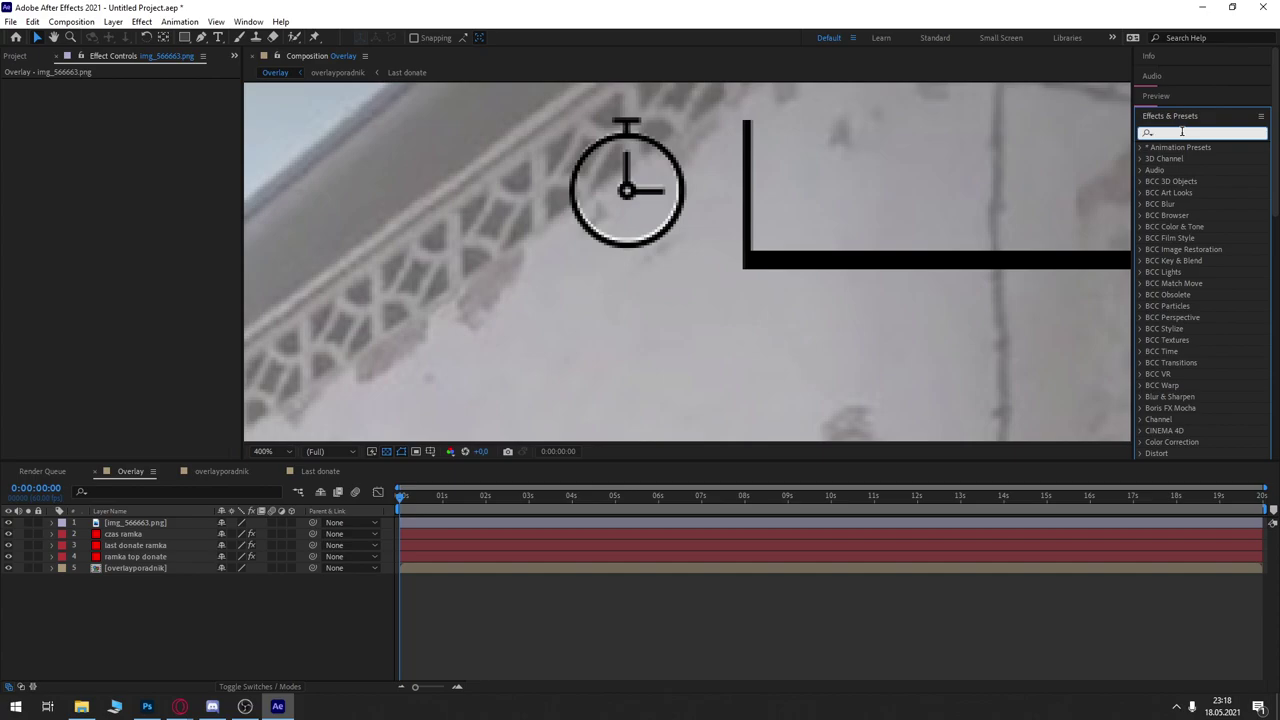
Step: Apply Change to Color to the clock layer with black (000000) as the colour to replace
{"action": "type", "text": "change"}
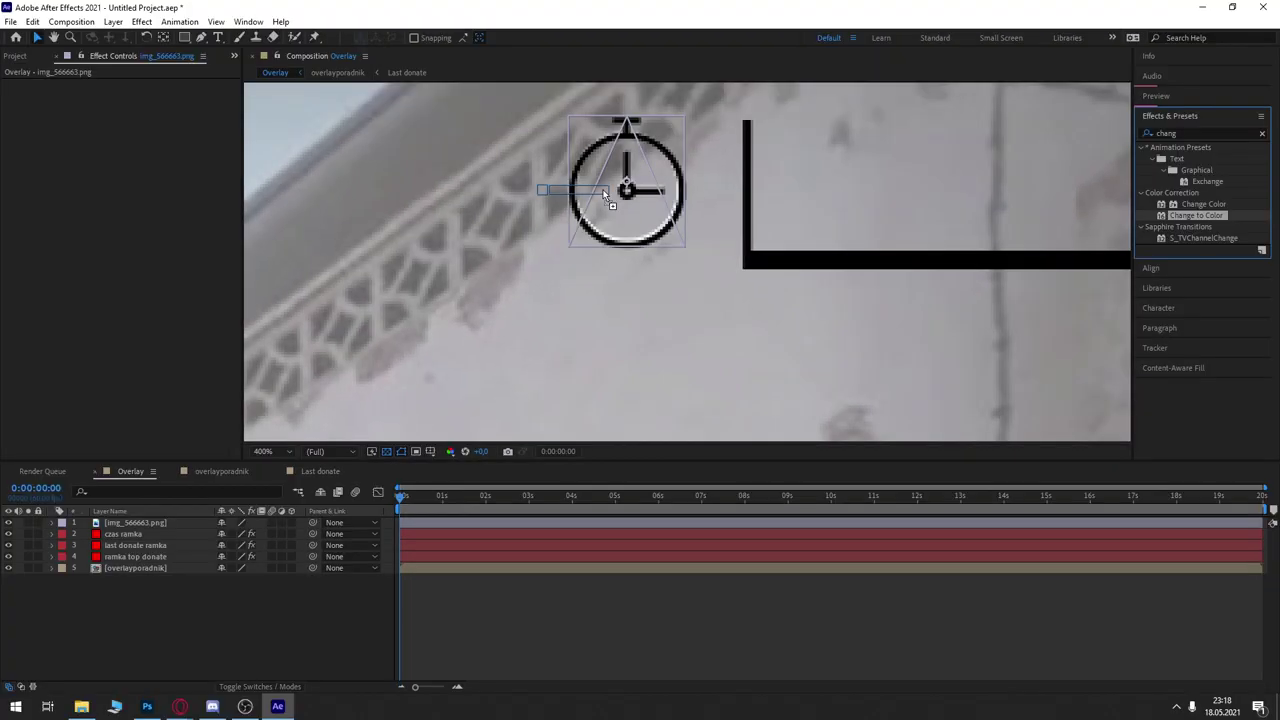
{"action": "left_click_drag", "start_coordinate": [1196, 215], "coordinate": [603, 195]}
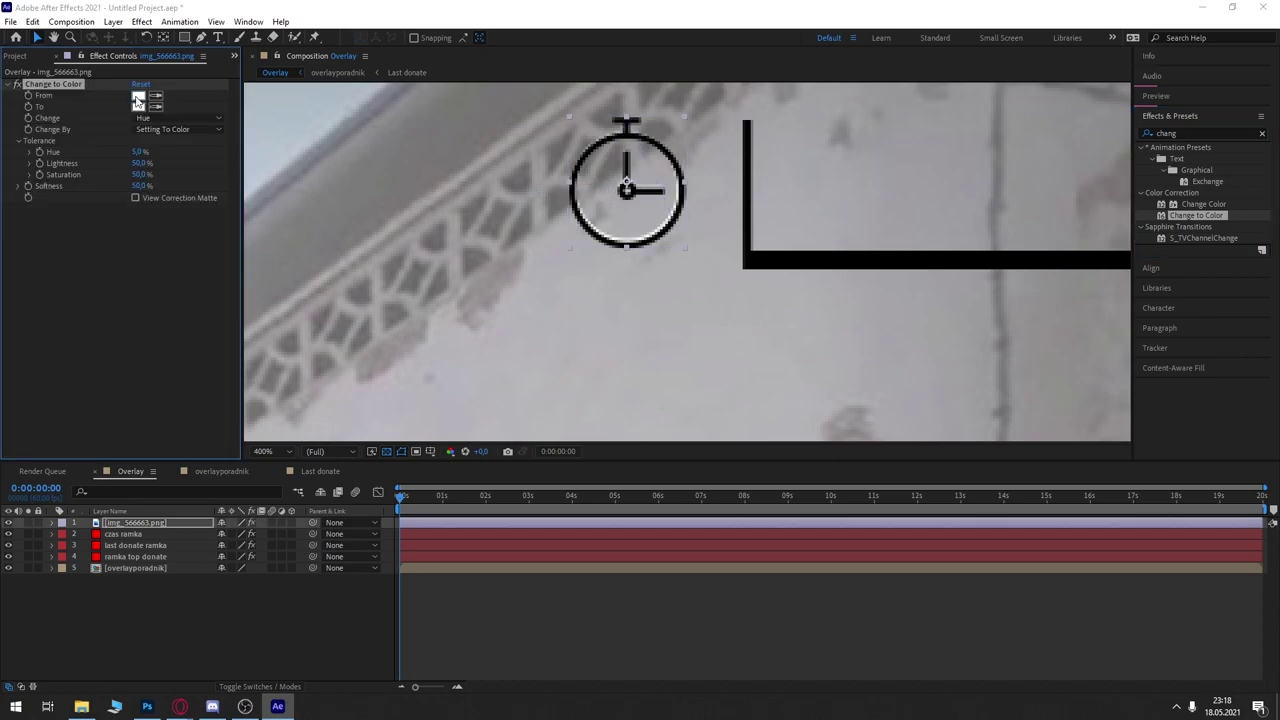
{"action": "left_click", "coordinate": [138, 95]}
{"action": "type", "text": "000000"}
{"action": "key", "text": "Return"}
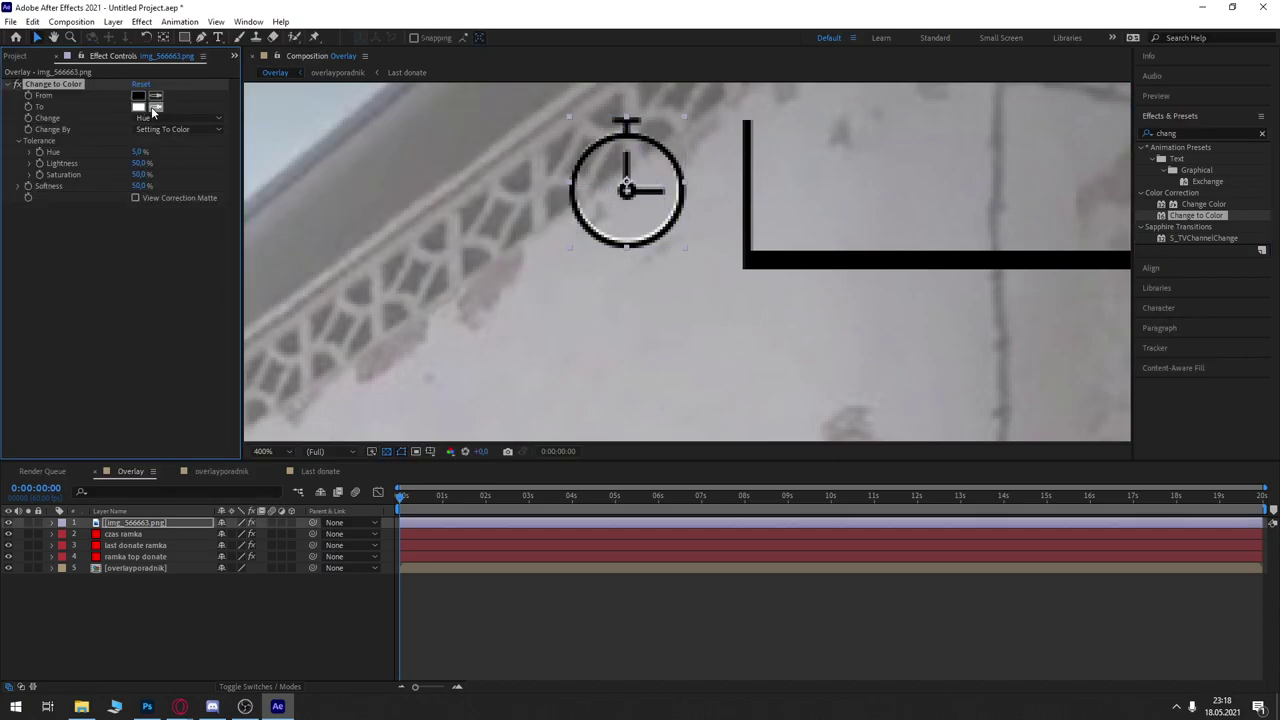
Step: Set the Change mode to Hue & Lightness and preview the now-white clock
{"action": "left_click", "coordinate": [178, 118]}
{"action": "left_click", "coordinate": [203, 176]}
{"action": "left_click", "coordinate": [178, 118]}
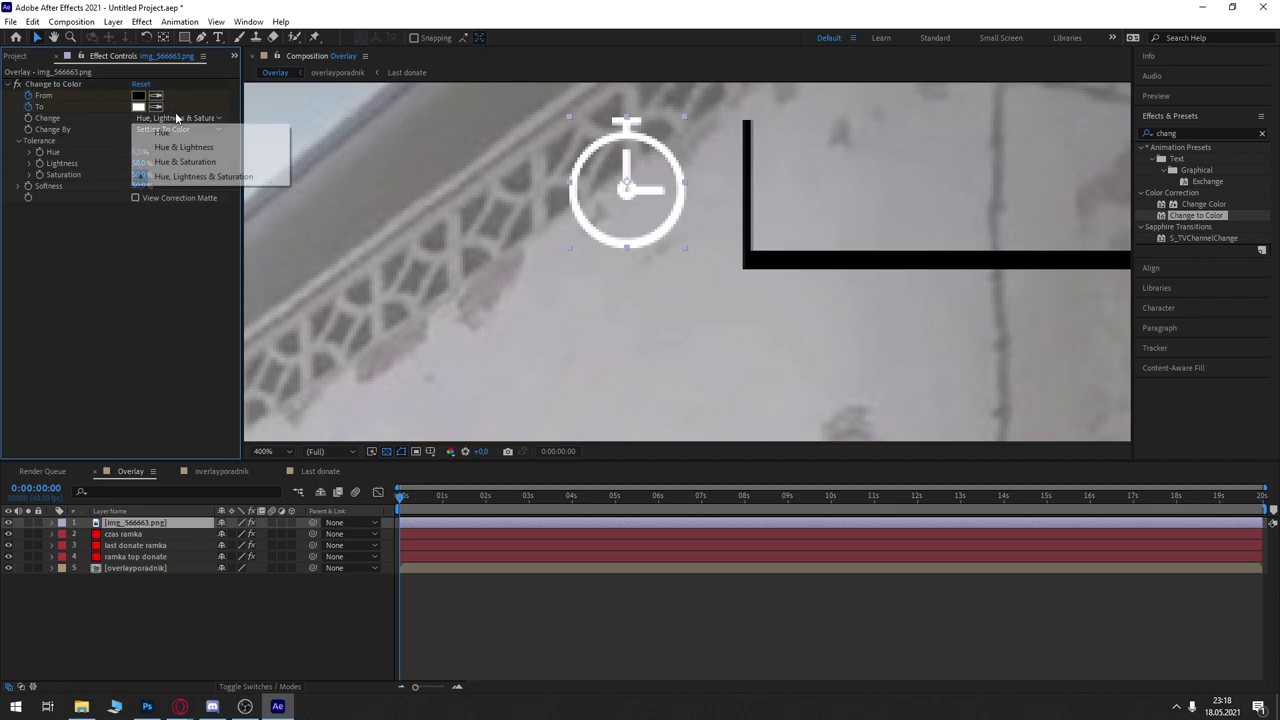
{"action": "left_click", "coordinate": [178, 162]}
{"action": "left_click", "coordinate": [188, 118]}
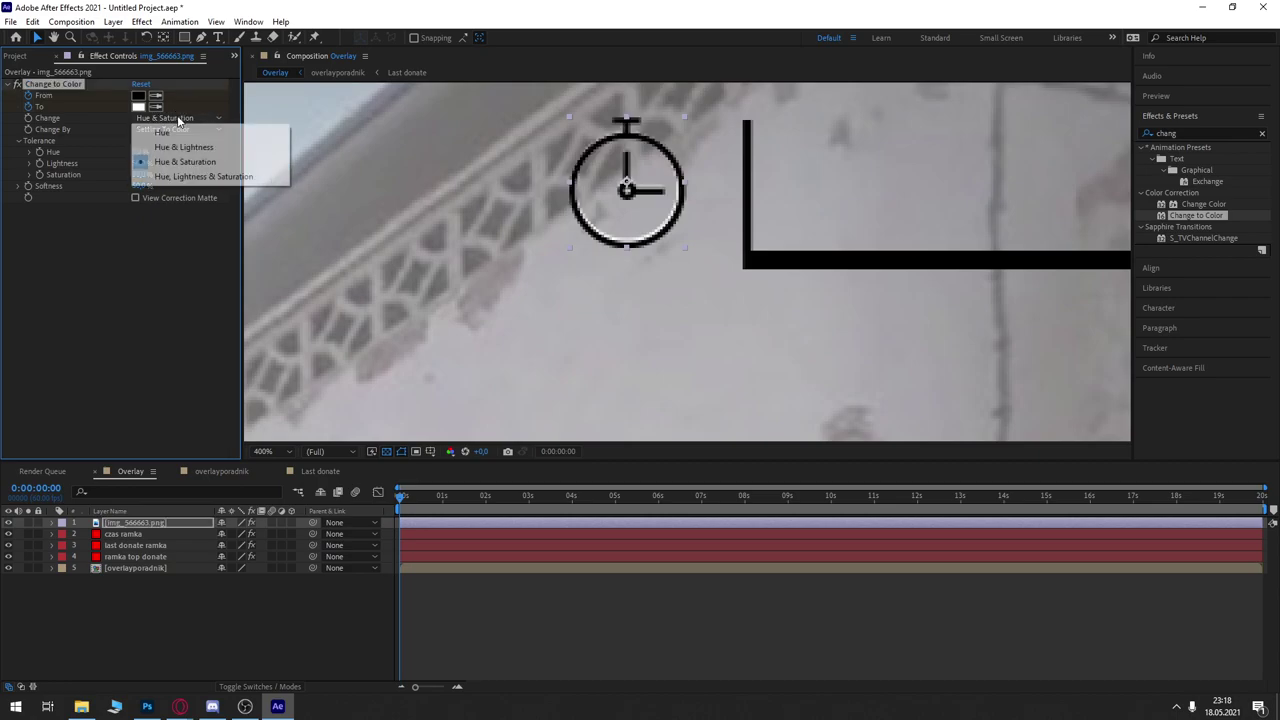
{"action": "left_click", "coordinate": [184, 147]}
{"action": "left_click", "coordinate": [440, 614]}
{"action": "key", "text": "space"}
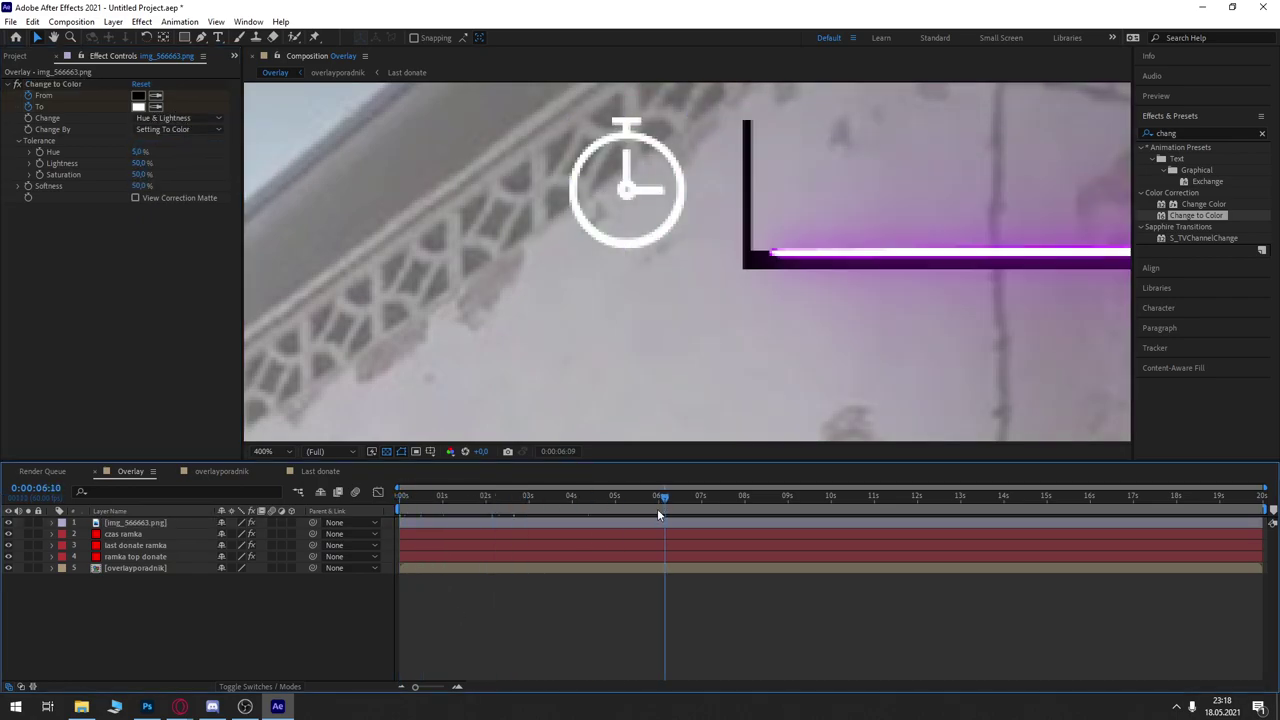
{"action": "key", "text": "space"}
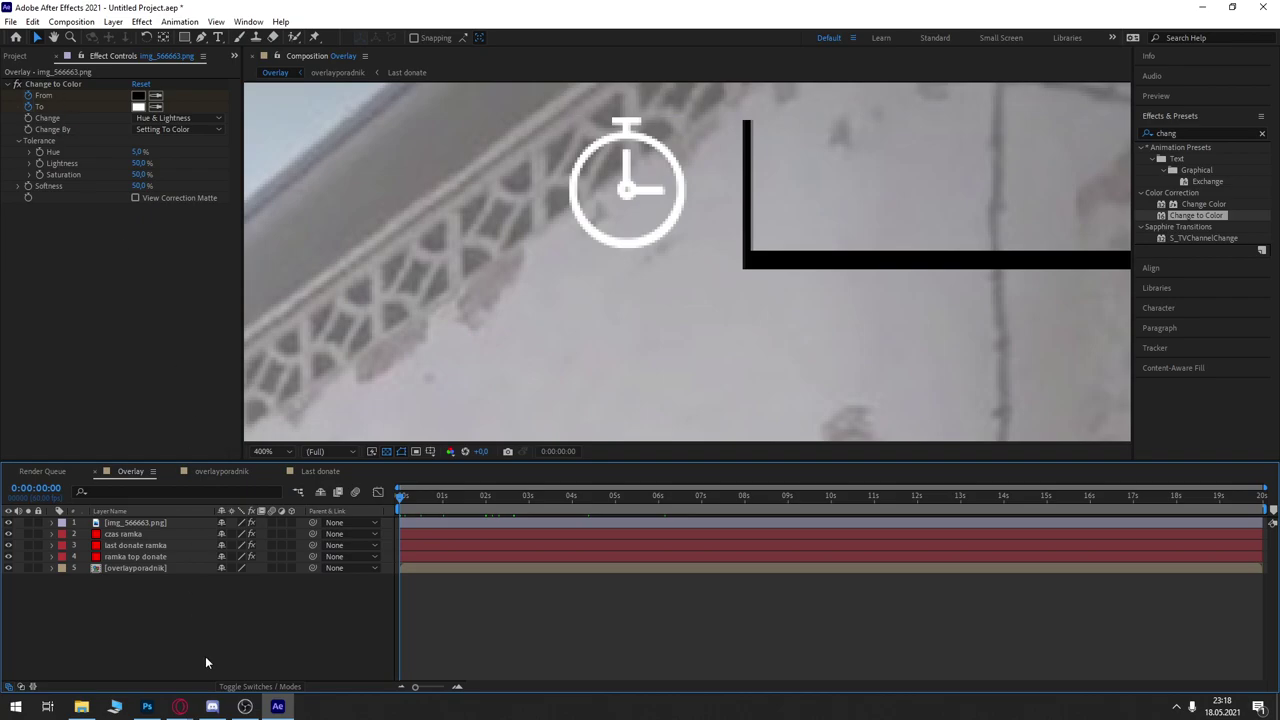
Step: Apply the Stylize Glow effect to the clock layer and roughly raise its Threshold and Radius
{"action": "left_click", "coordinate": [1188, 133]}
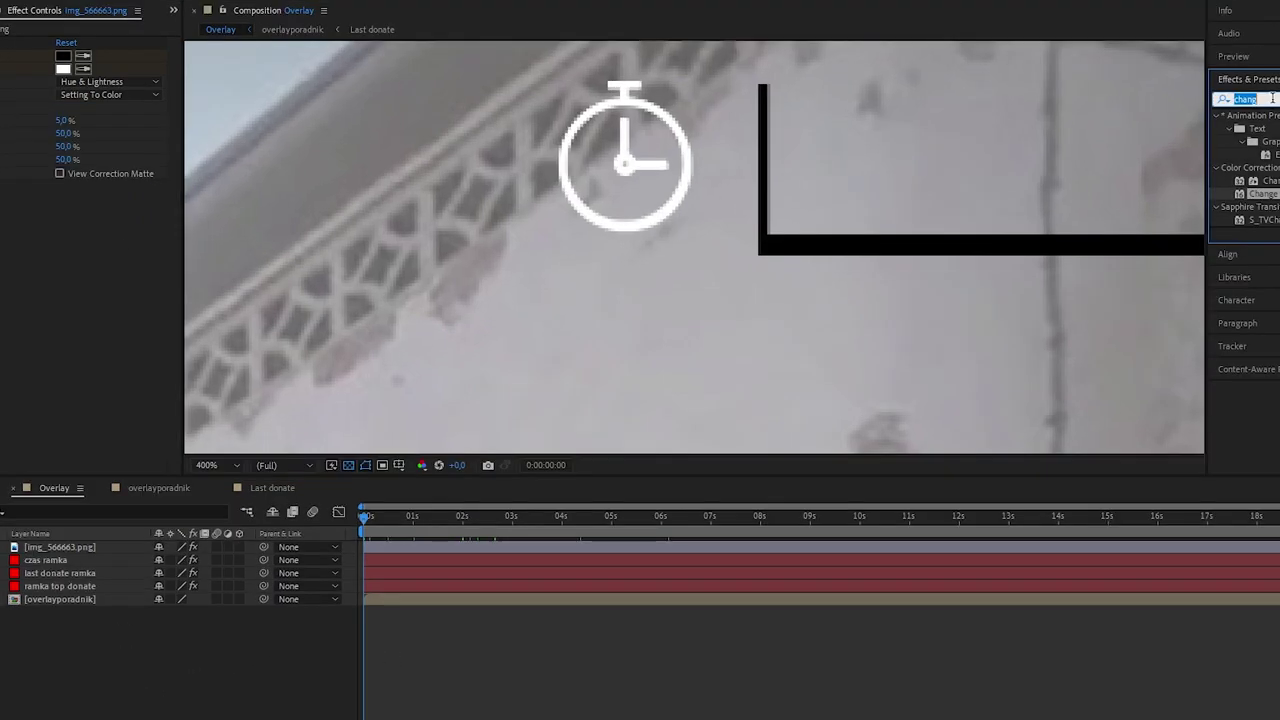
{"action": "type", "text": "glow"}
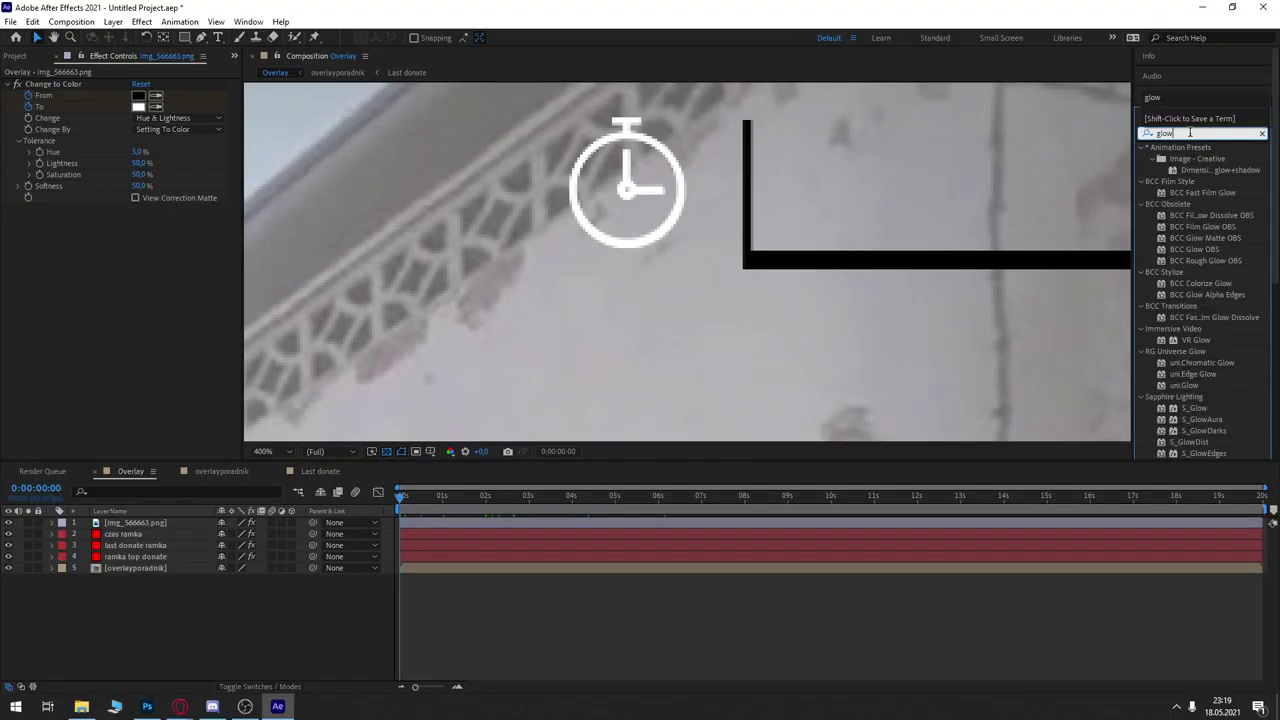
{"action": "scroll", "coordinate": [1200, 300], "scroll_direction": "down", "scroll_amount": 5}
{"action": "left_click_drag", "start_coordinate": [1190, 349], "coordinate": [542, 230]}
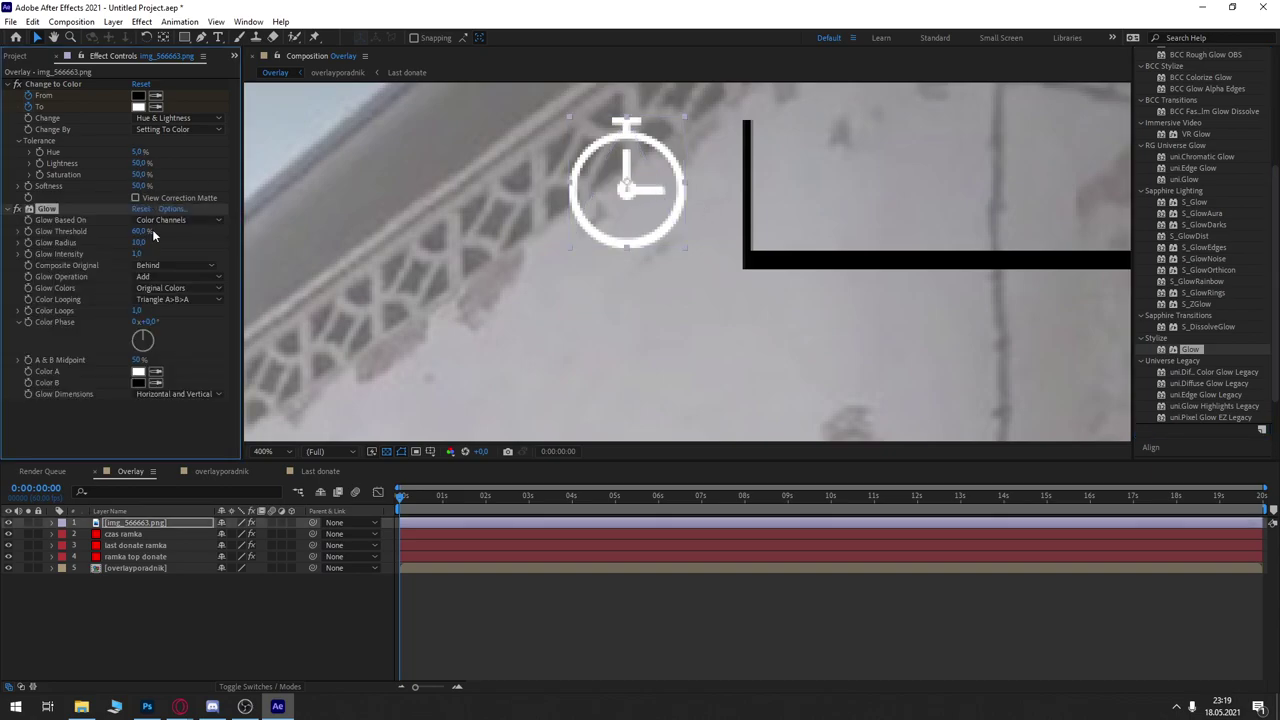
{"action": "left_click_drag", "start_coordinate": [187, 236], "coordinate": [203, 237]}
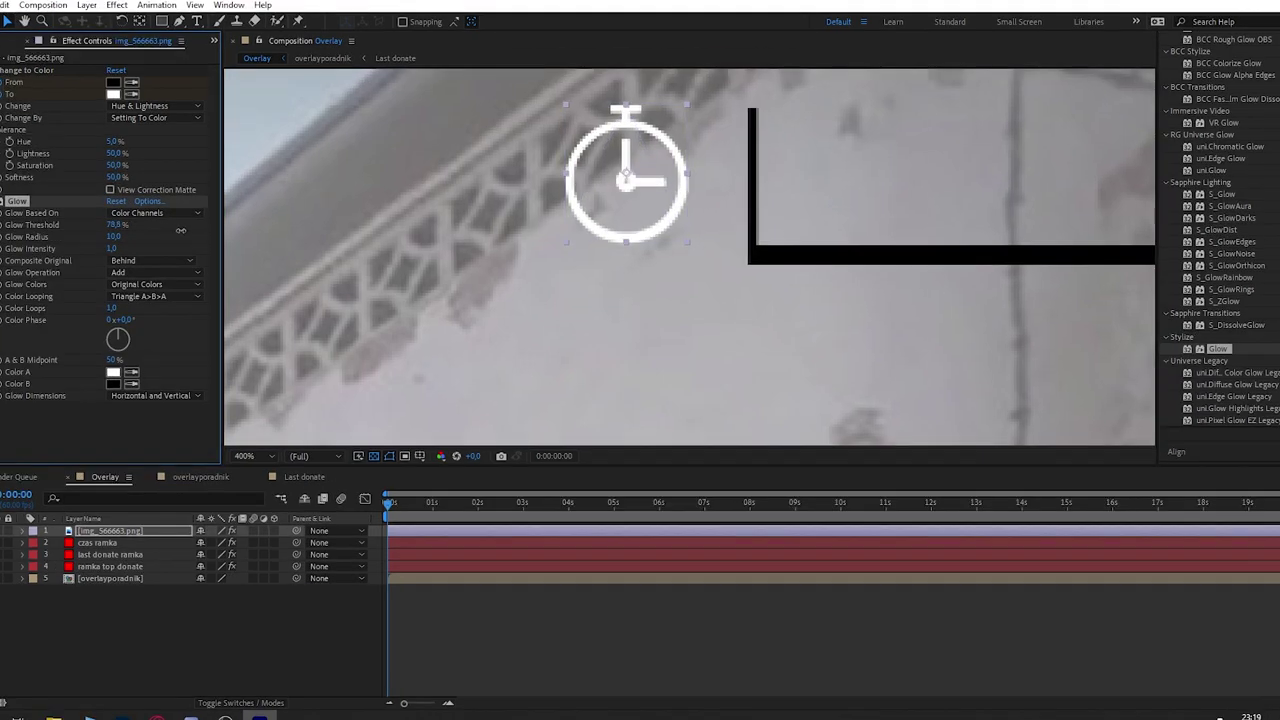
{"action": "left_click_drag", "start_coordinate": [118, 237], "coordinate": [151, 237]}
Step: Set Change to Hue, Lightness & Saturation, and Glow Threshold 80% with Radius 186
{"action": "left_click", "coordinate": [178, 118]}
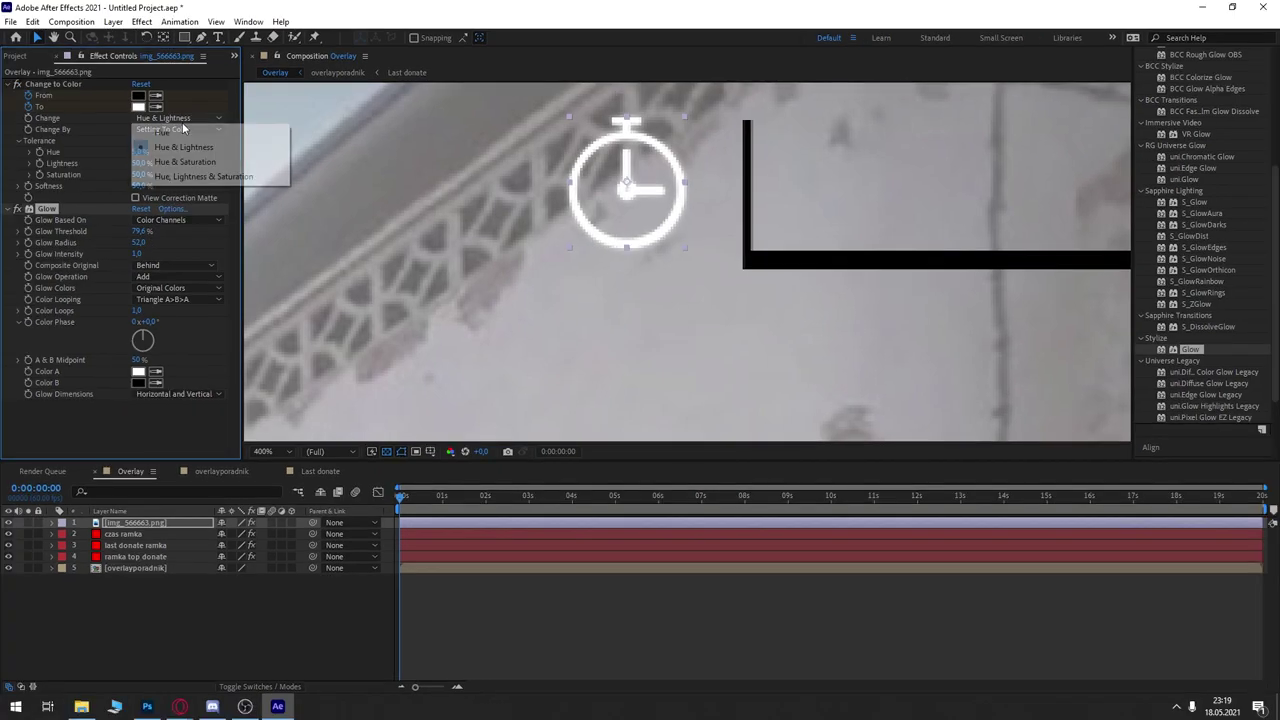
{"action": "left_click", "coordinate": [185, 174]}
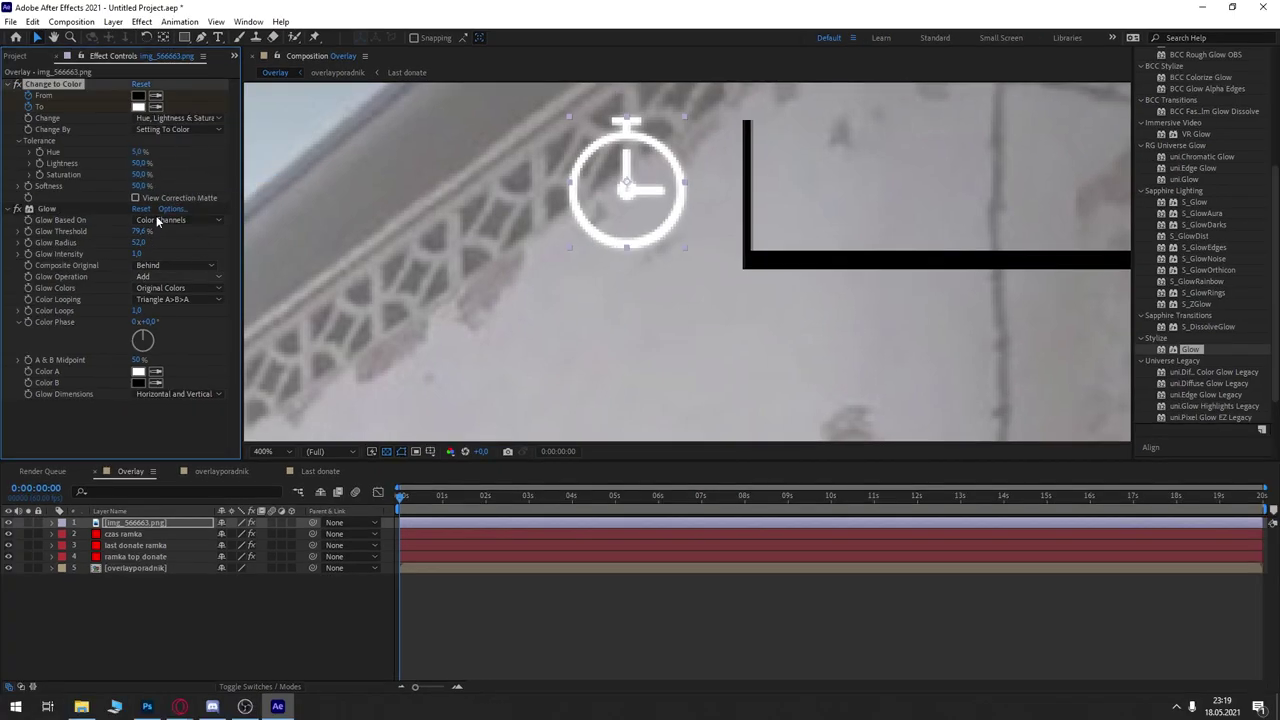
{"action": "mouse_move", "coordinate": [141, 233]}
{"action": "left_mouse_down"}
{"action": "mouse_move", "coordinate": [192, 231]}
{"action": "mouse_move", "coordinate": [187, 242]}
{"action": "left_mouse_up"}
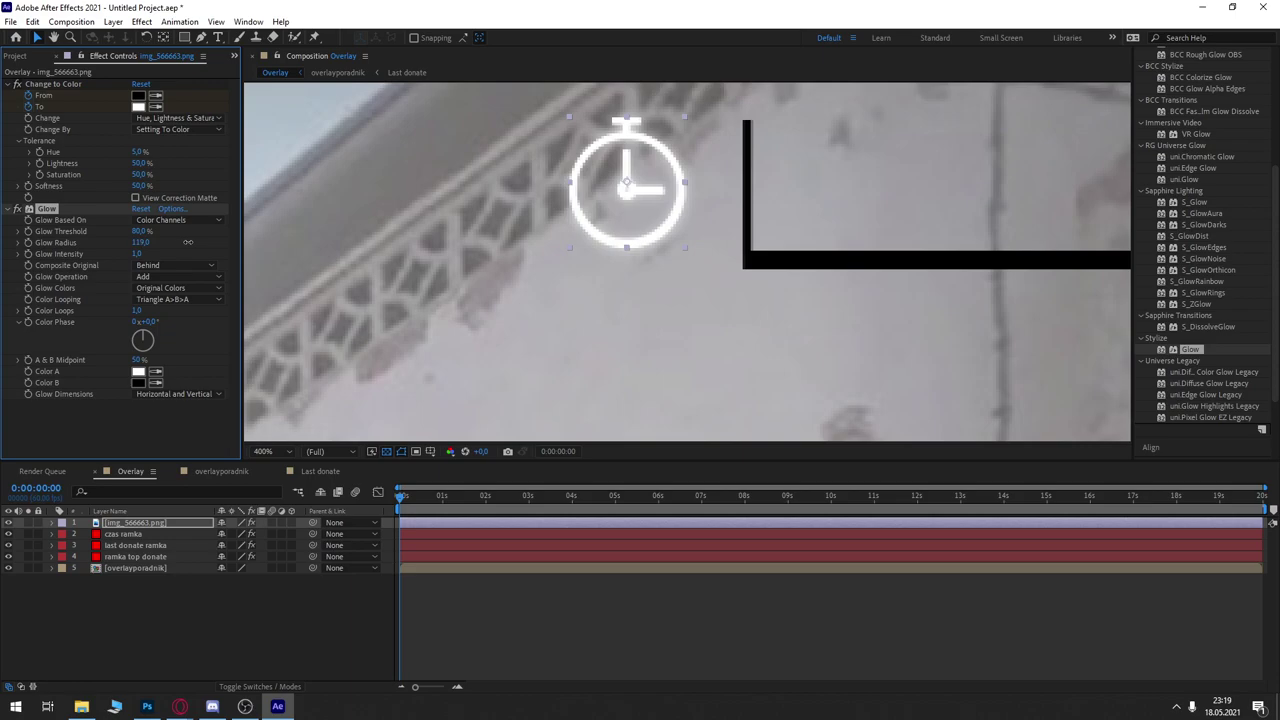
{"action": "key", "text": "slash"}
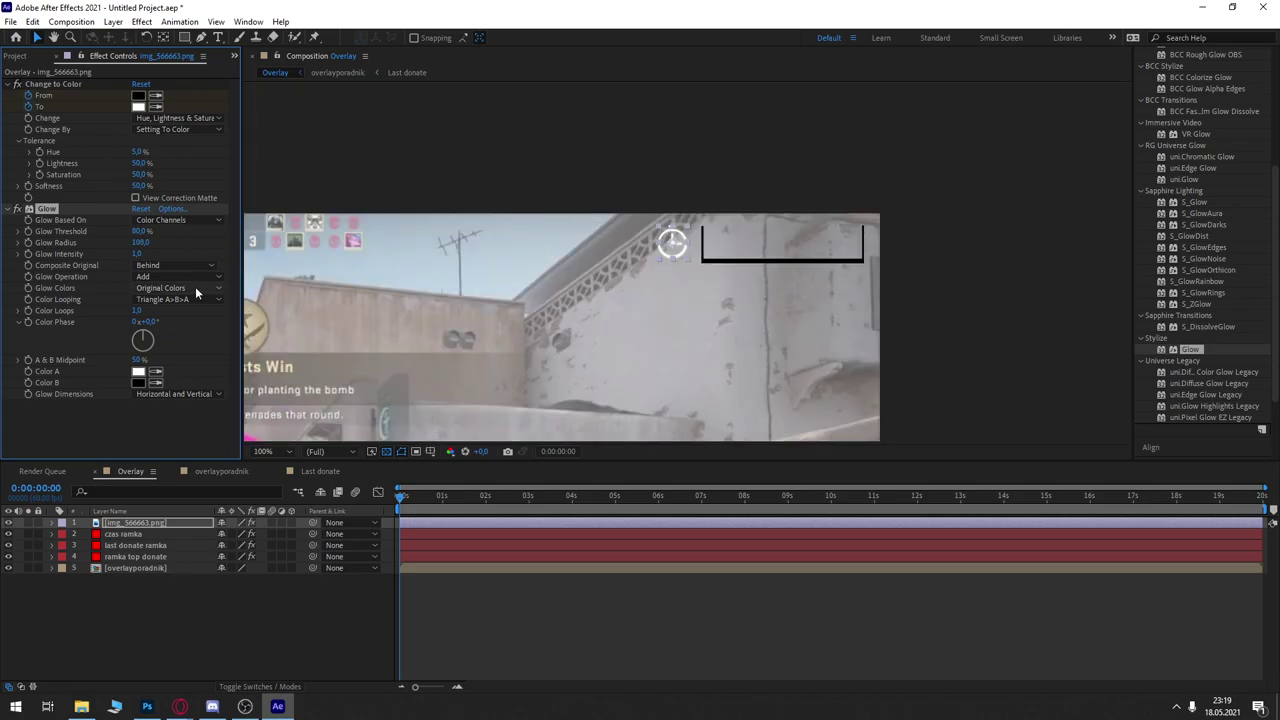
{"action": "left_click_drag", "start_coordinate": [206, 258], "coordinate": [256, 258]}
{"action": "left_click", "coordinate": [1006, 306]}
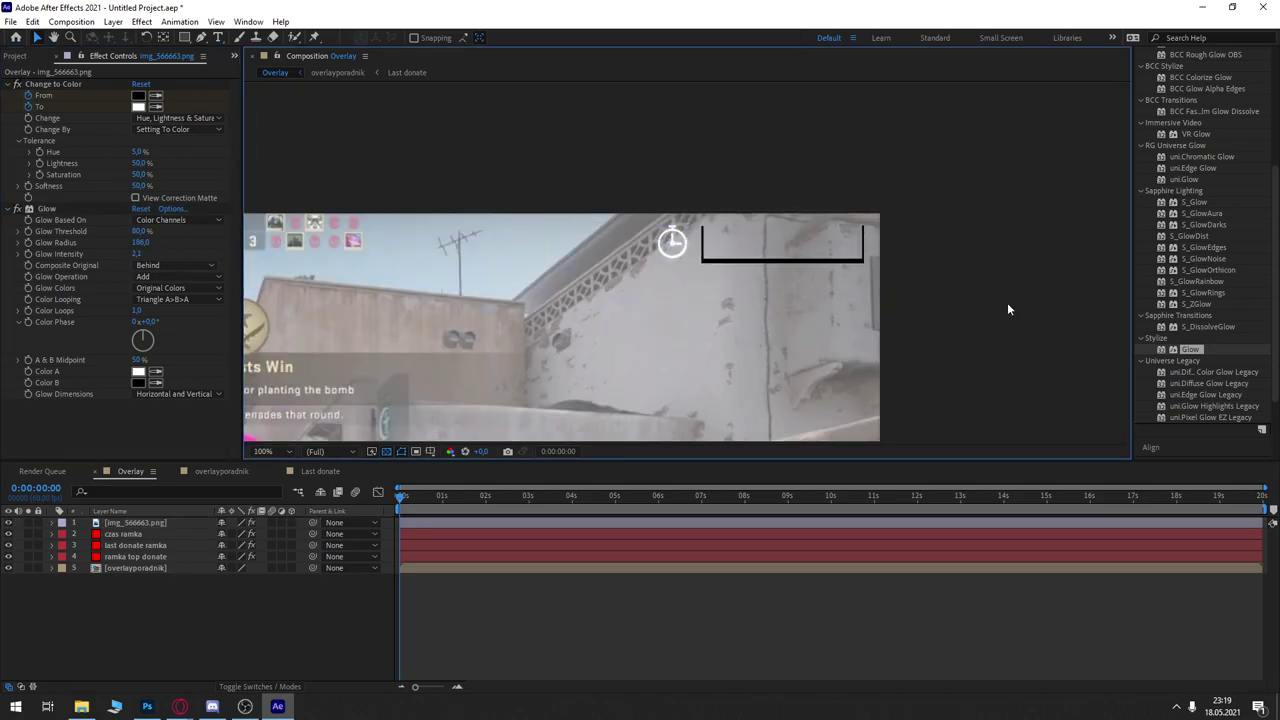
{"action": "scroll", "coordinate": [1153, 204], "scroll_direction": "up", "scroll_amount": 5}
Step: Apply the Wiggle - position preset (1.0 wiggles/sec, 50 pixels) to the clock and preview playback
{"action": "left_click", "coordinate": [1178, 134]}
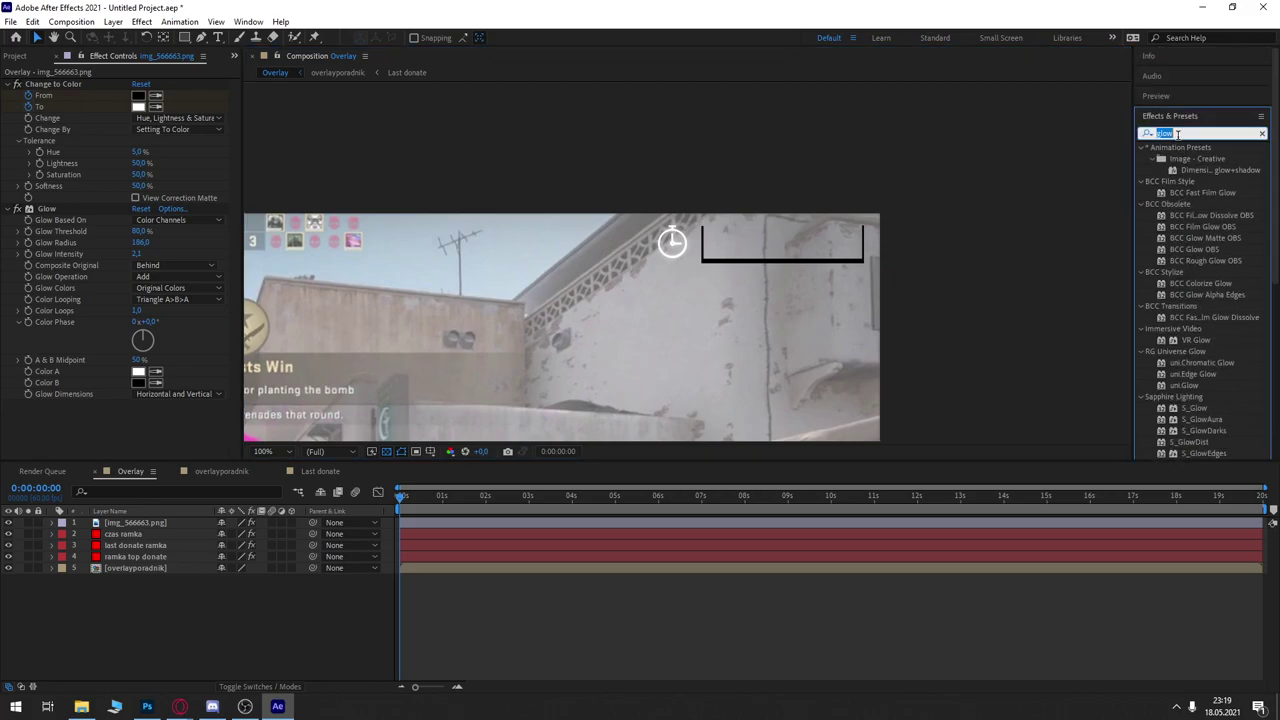
{"action": "type", "text": "wig"}
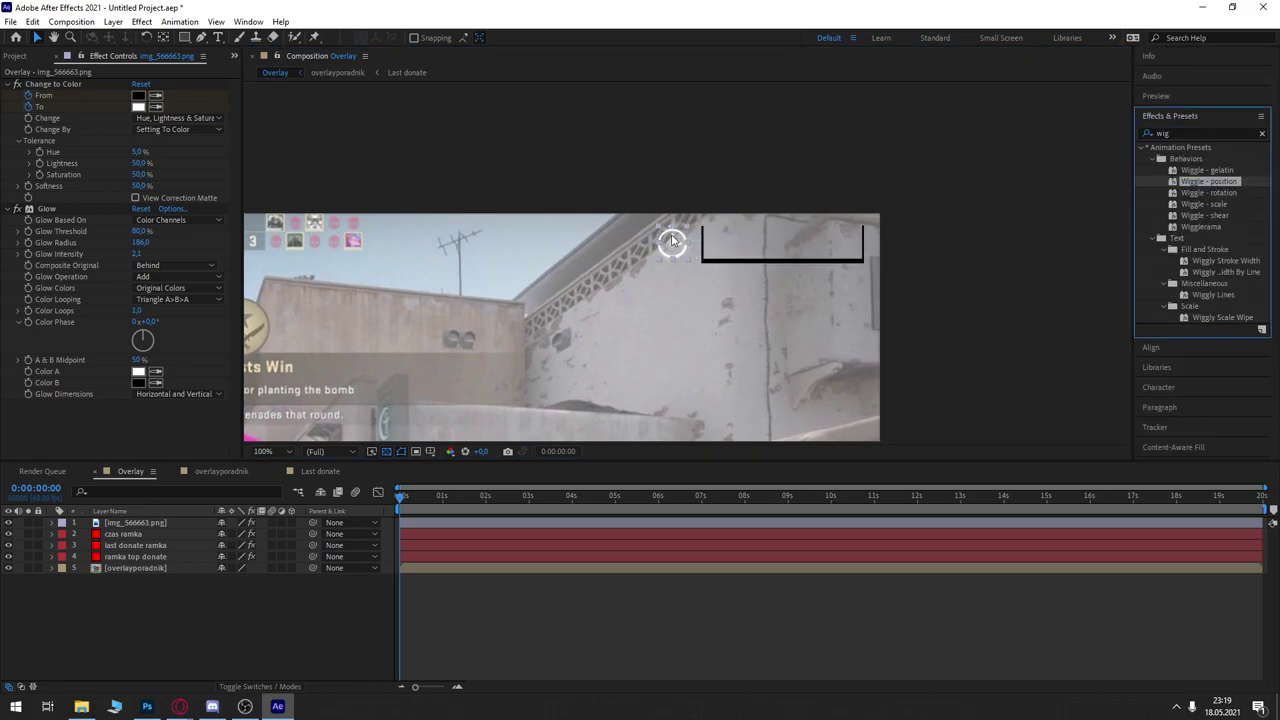
{"action": "left_click_drag", "start_coordinate": [1208, 181], "coordinate": [204, 200]}
{"action": "key", "text": "space"}
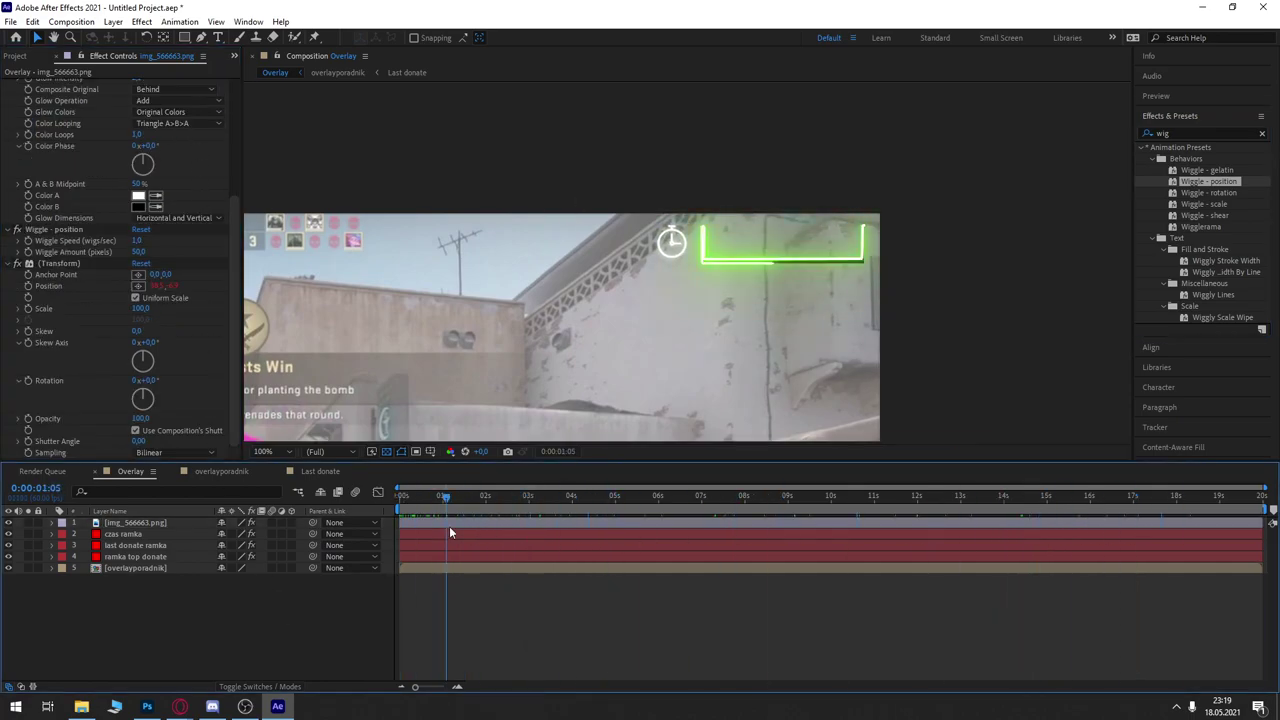
{"action": "scroll", "coordinate": [657, 241], "scroll_direction": "up", "scroll_amount": 4}
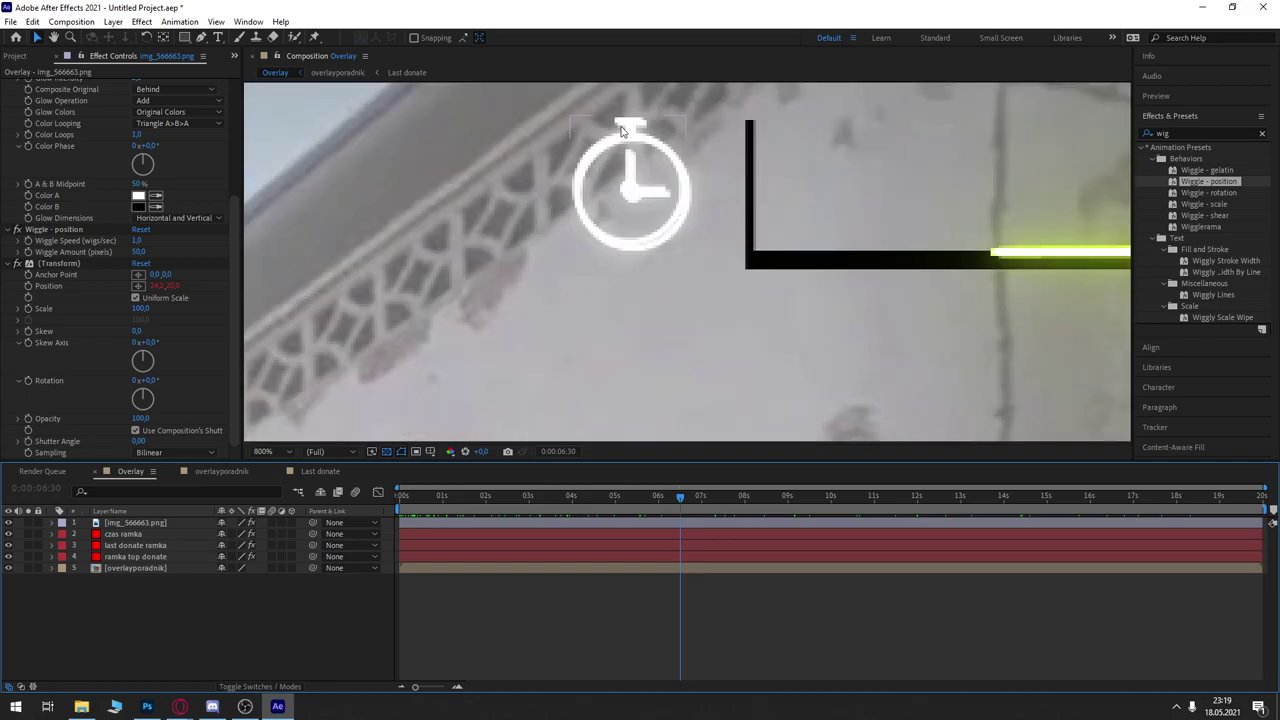
{"action": "scroll", "coordinate": [620, 130], "scroll_direction": "down", "scroll_amount": 1}
{"action": "scroll", "coordinate": [531, 316], "scroll_direction": "down", "scroll_amount": 2}
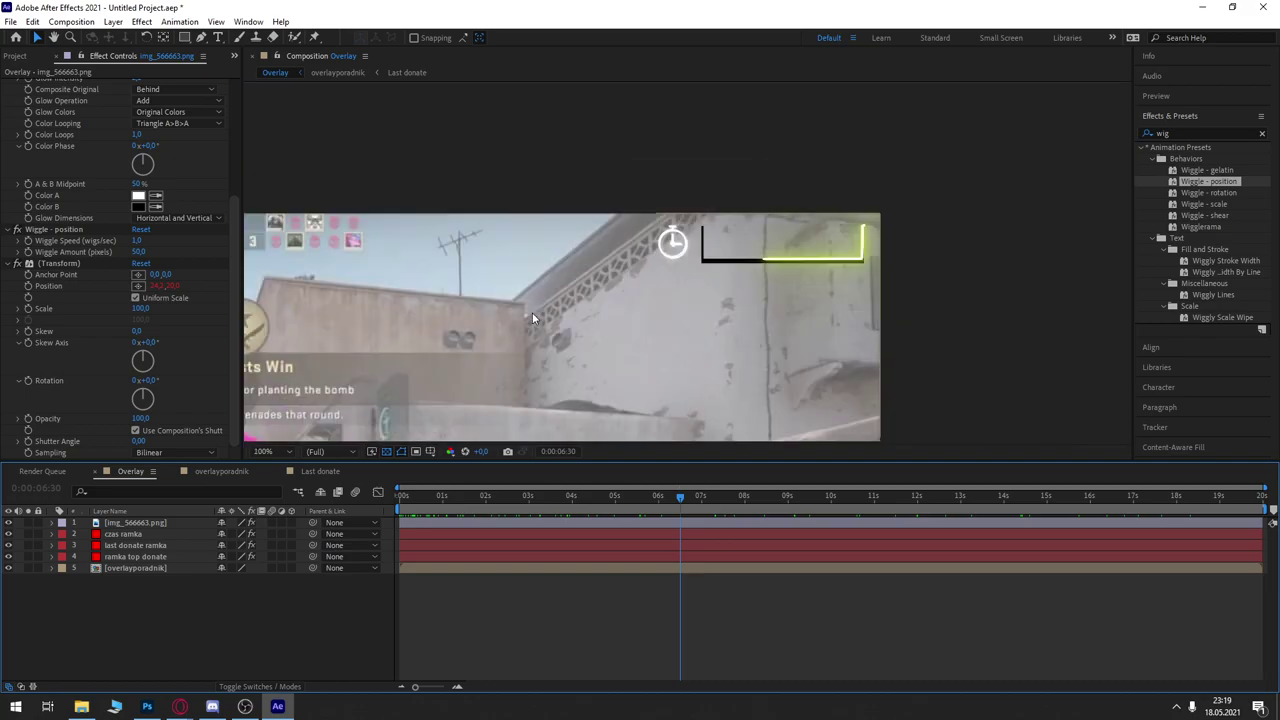
{"action": "scroll", "coordinate": [560, 340], "scroll_direction": "down", "scroll_amount": 3}
{"action": "scroll", "coordinate": [594, 365], "scroll_direction": "down", "scroll_amount": 2}
{"action": "scroll", "coordinate": [600, 366], "scroll_direction": "down", "scroll_amount": 1}
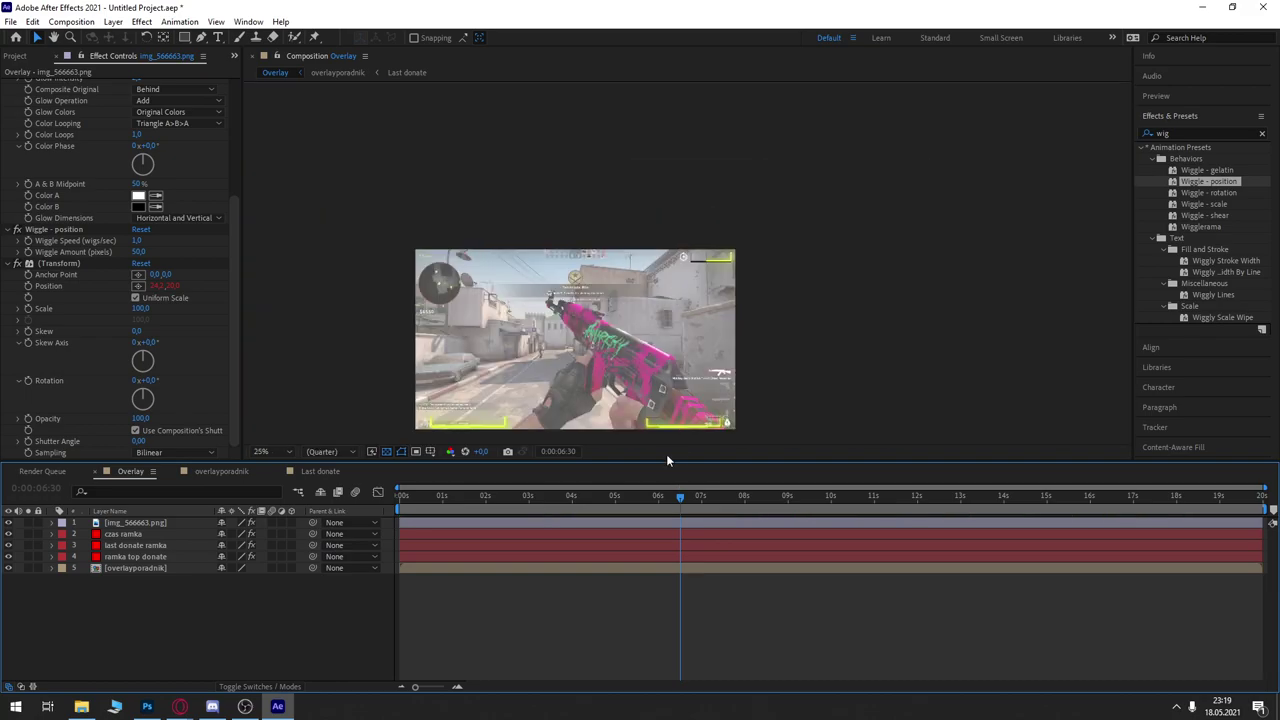
{"action": "key", "text": "space"}
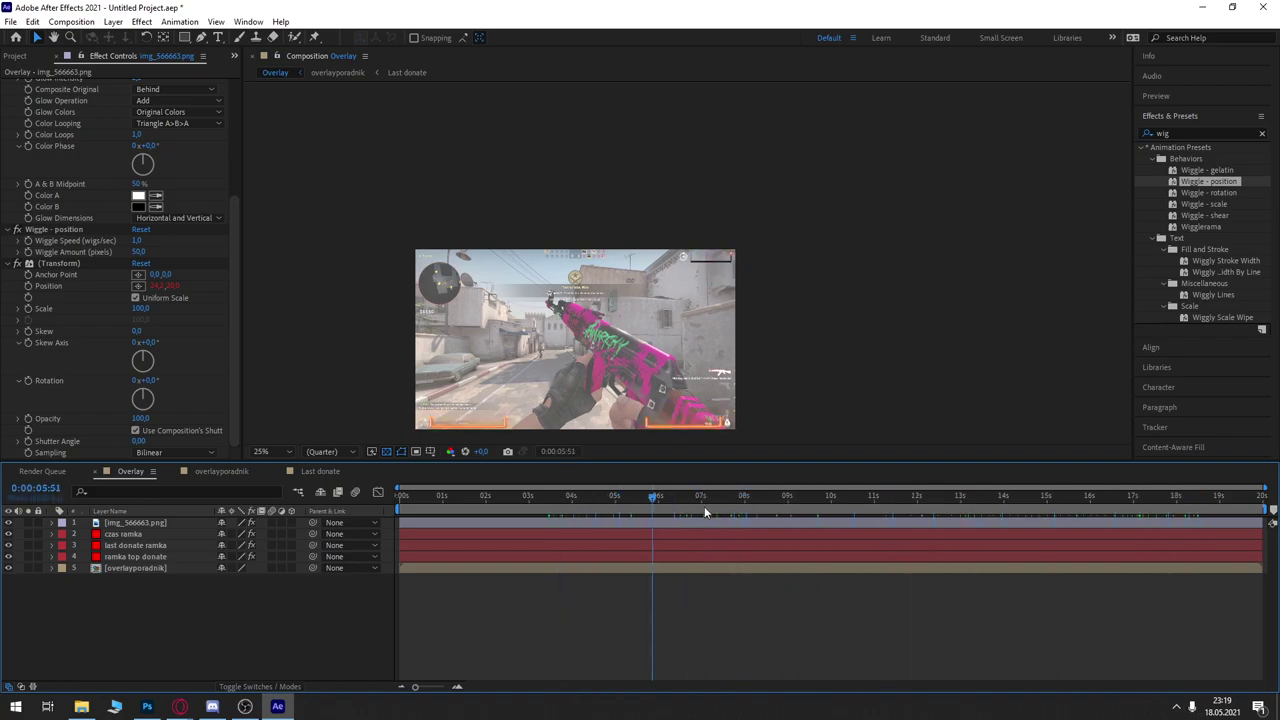
{"action": "key", "text": "space"}
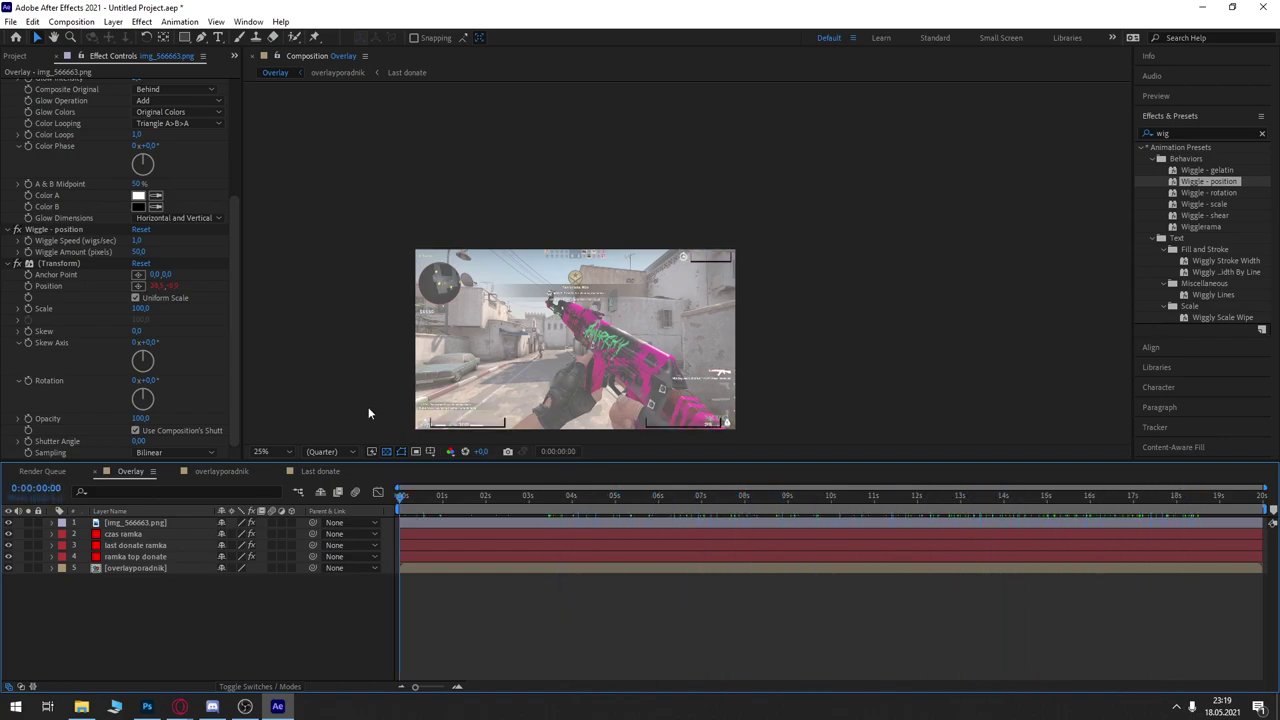
Step: Add the money-bag icon file to the Overlay comp, show its transform properties, and start renaming the top layer
{"action": "double_click", "coordinate": [365, 15]}
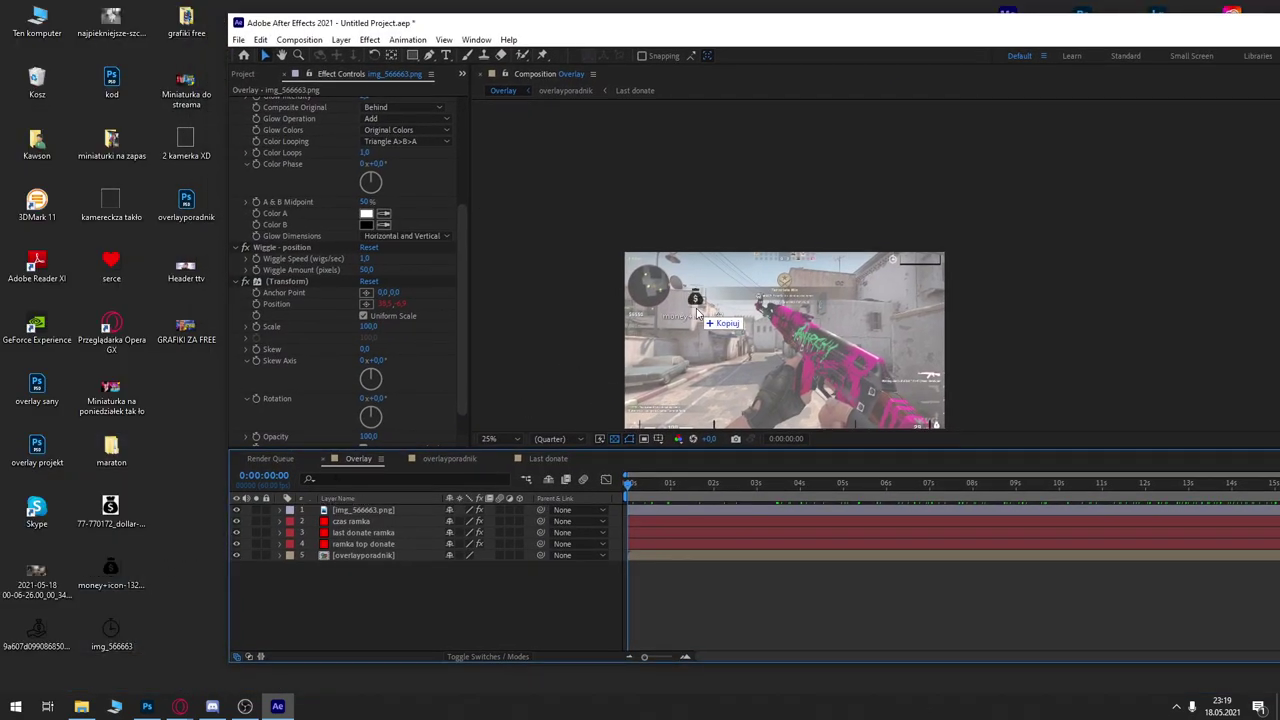
{"action": "left_click_drag", "start_coordinate": [111, 575], "coordinate": [700, 320]}
{"action": "double_click", "coordinate": [628, 22]}
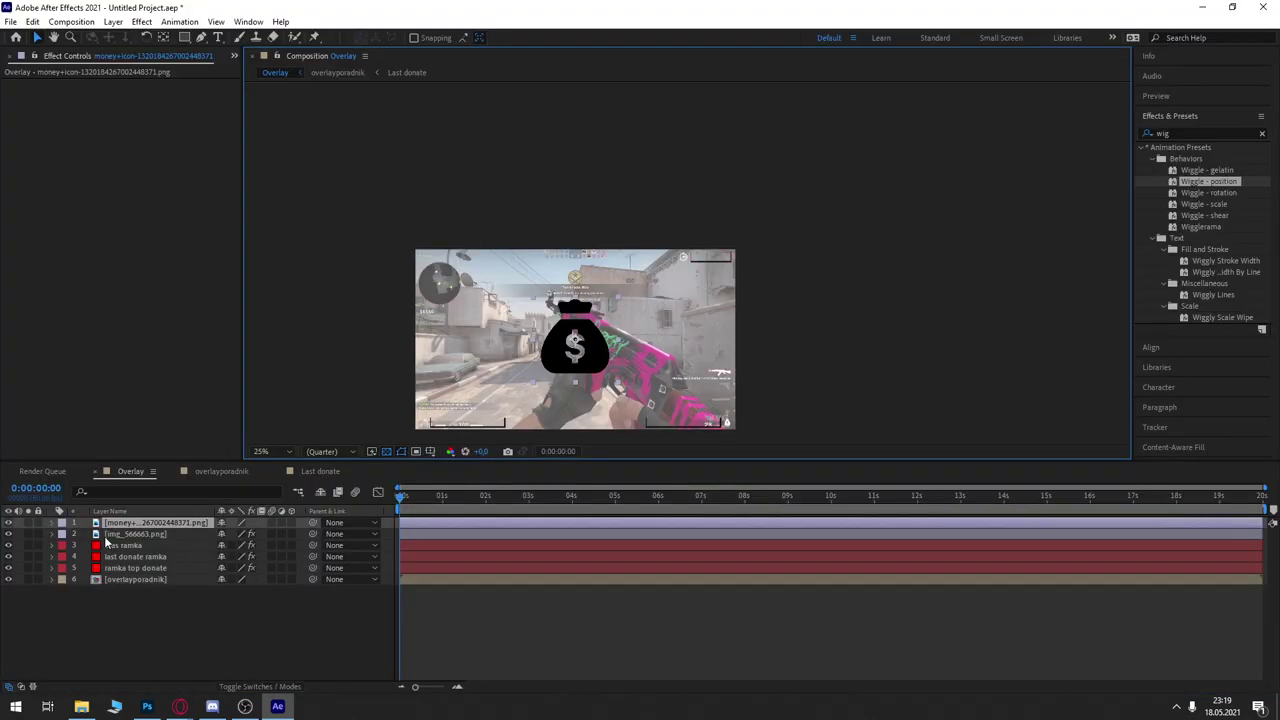
{"action": "left_click", "coordinate": [52, 522]}
{"action": "left_click", "coordinate": [64, 534]}
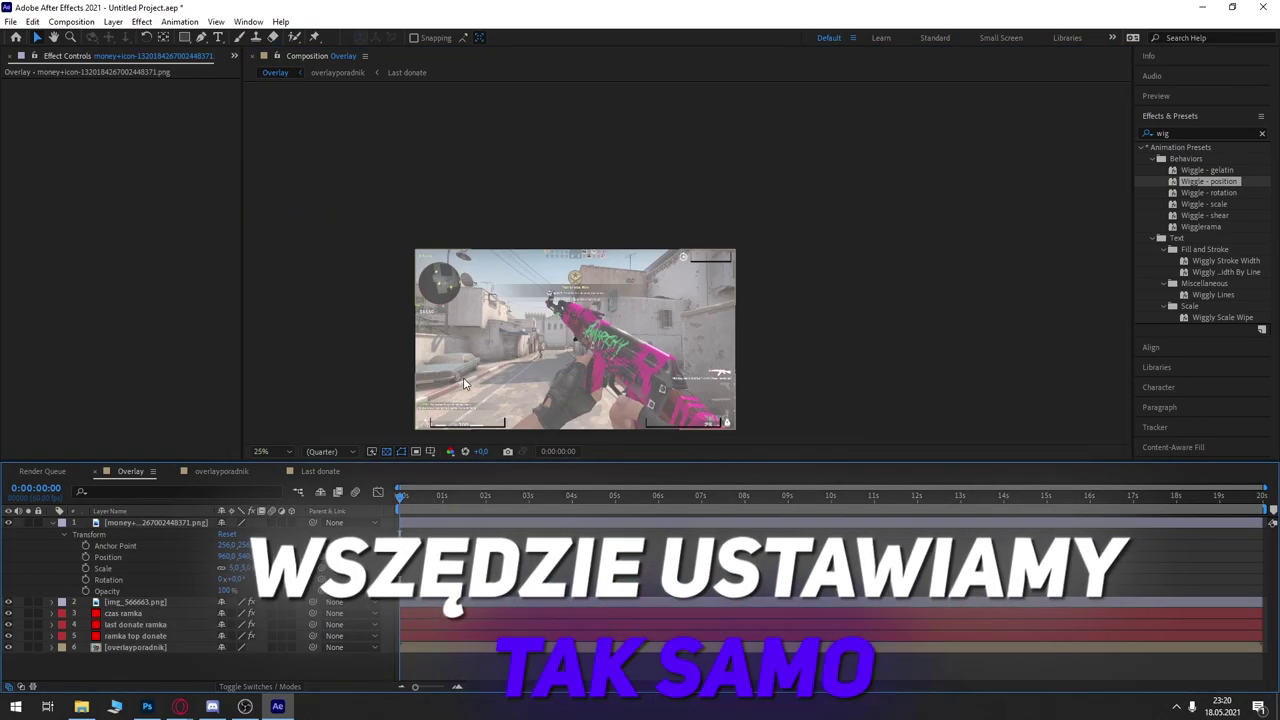
{"action": "scroll", "coordinate": [558, 344], "scroll_direction": "up", "scroll_amount": 4}
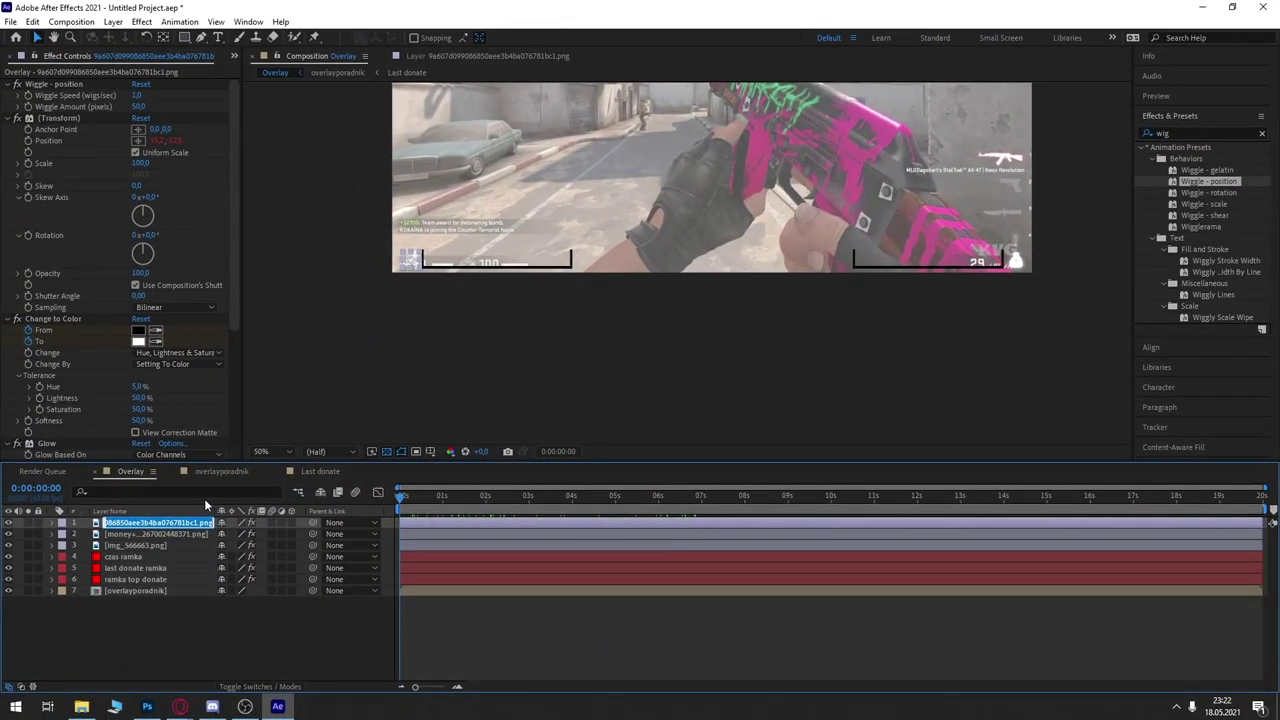
{"action": "type", "text": "lapk"}
{"action": "type", "text": "ate"}
Step: Name the icon layers 'lapka top donate', 'lapka last donate' and 'czas'
{"action": "key", "text": "Return"}
{"action": "right_click", "coordinate": [155, 533]}
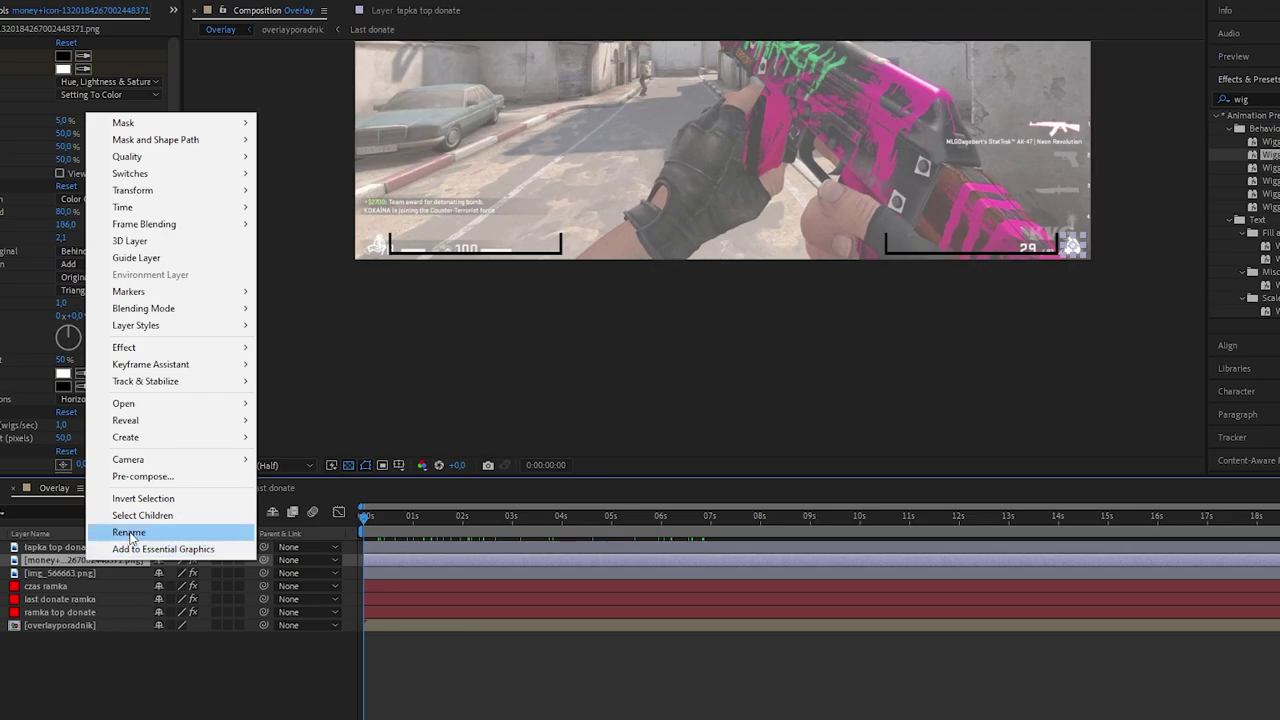
{"action": "left_click", "coordinate": [129, 533]}
{"action": "type", "text": "lapka"}
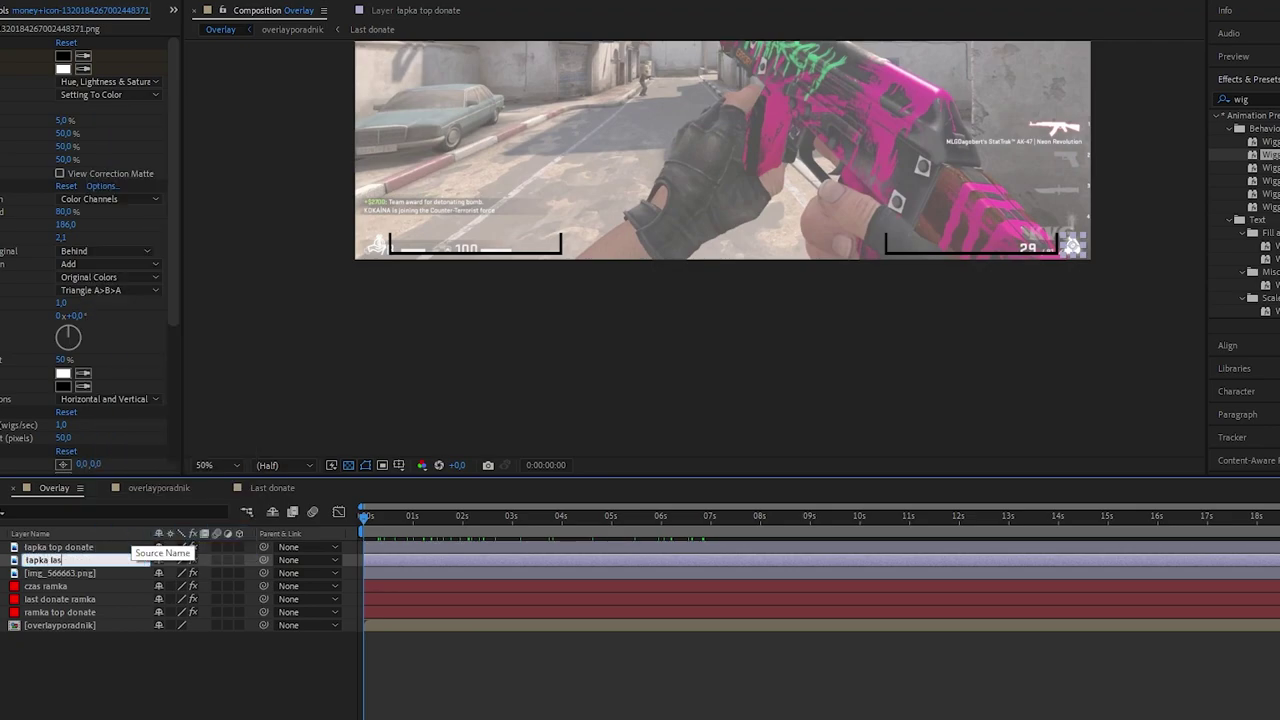
{"action": "type", "text": " last donate"}
{"action": "key", "text": "Return"}
{"action": "left_click", "coordinate": [60, 573]}
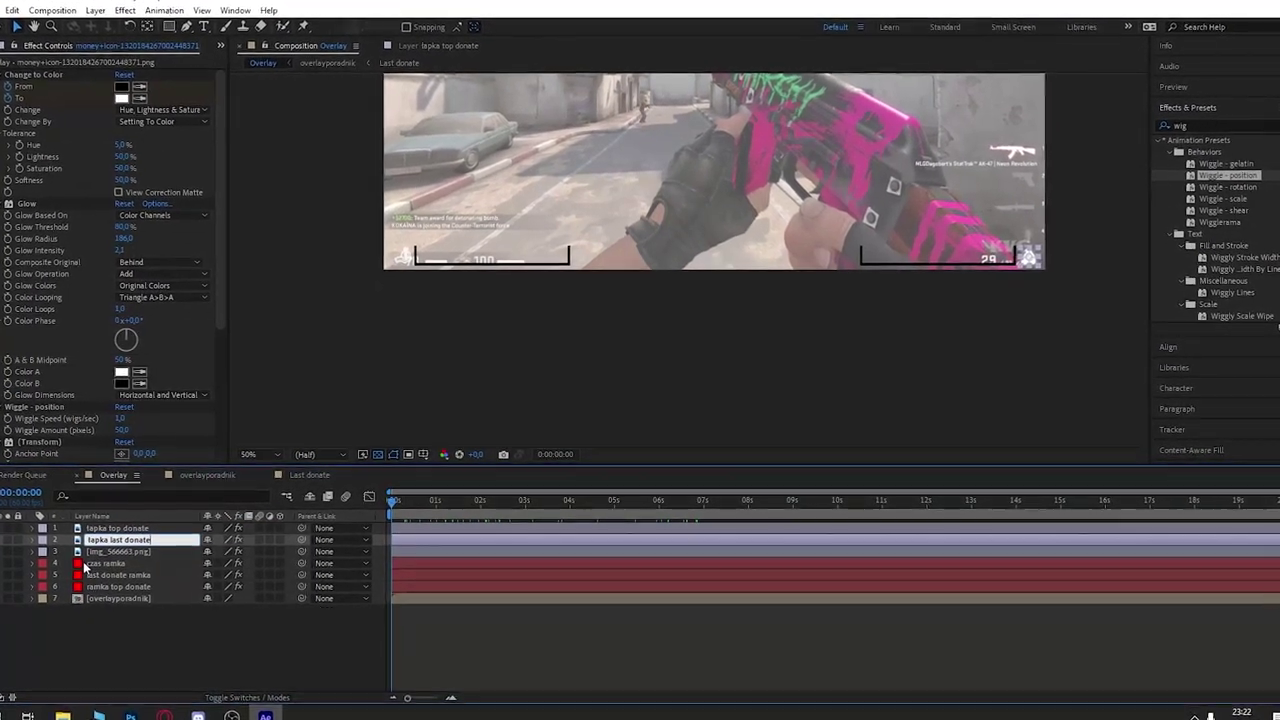
{"action": "right_click", "coordinate": [112, 555]}
{"action": "left_click", "coordinate": [130, 530]}
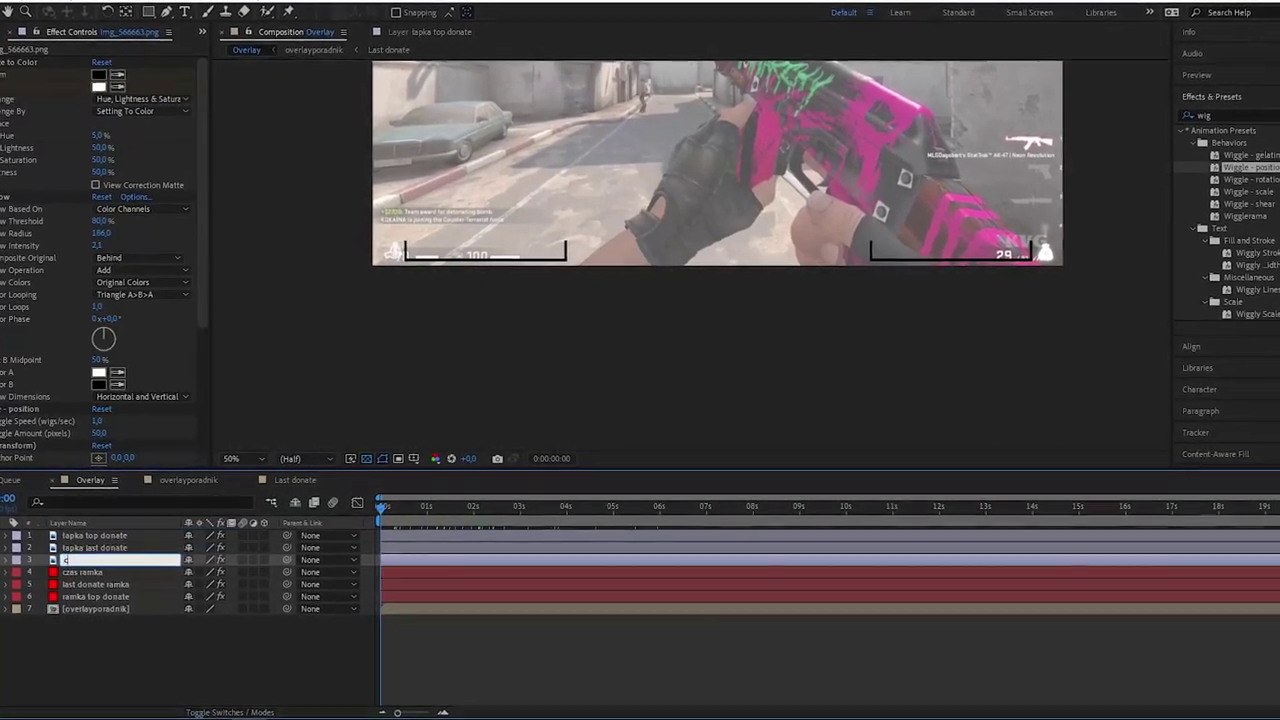
{"action": "type", "text": "czas"}
{"action": "key", "text": "Return"}
Step: Scrub and play back the composition, then set the viewer magnification to Fit up to 100%
{"action": "scroll", "coordinate": [611, 440], "scroll_direction": "down", "scroll_amount": 2}
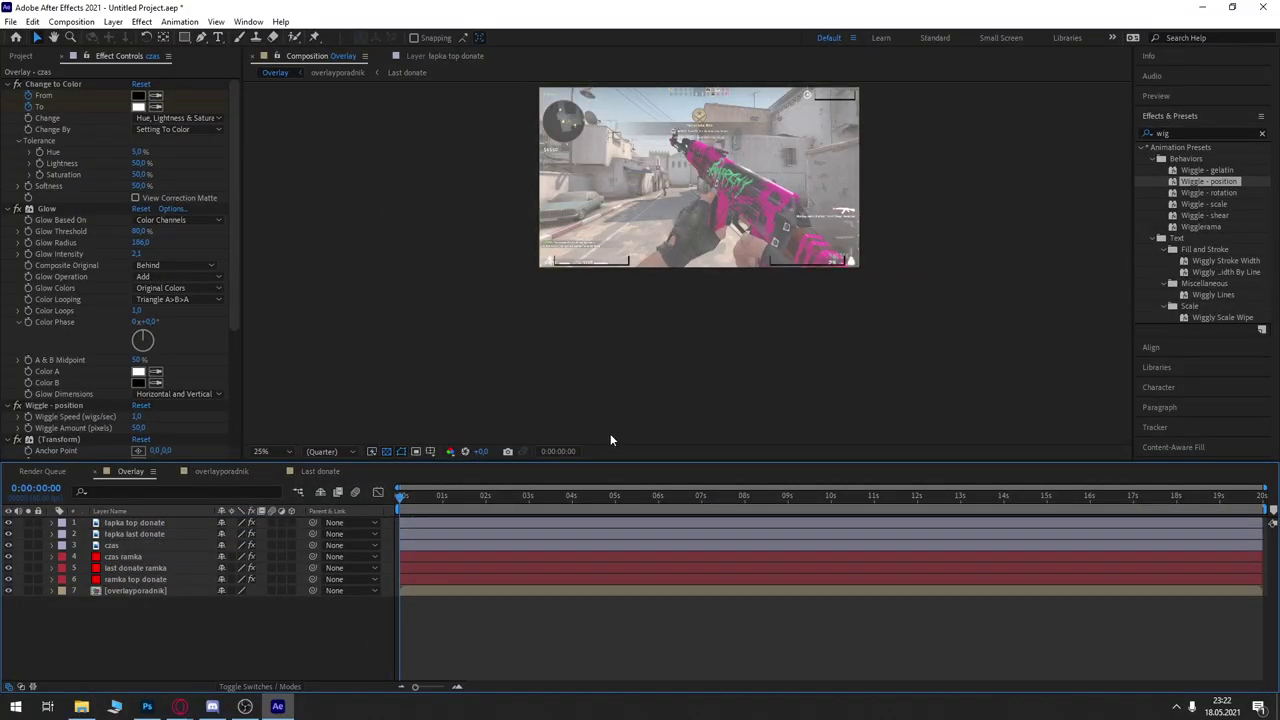
{"action": "left_click_drag", "start_coordinate": [401, 498], "coordinate": [1030, 516]}
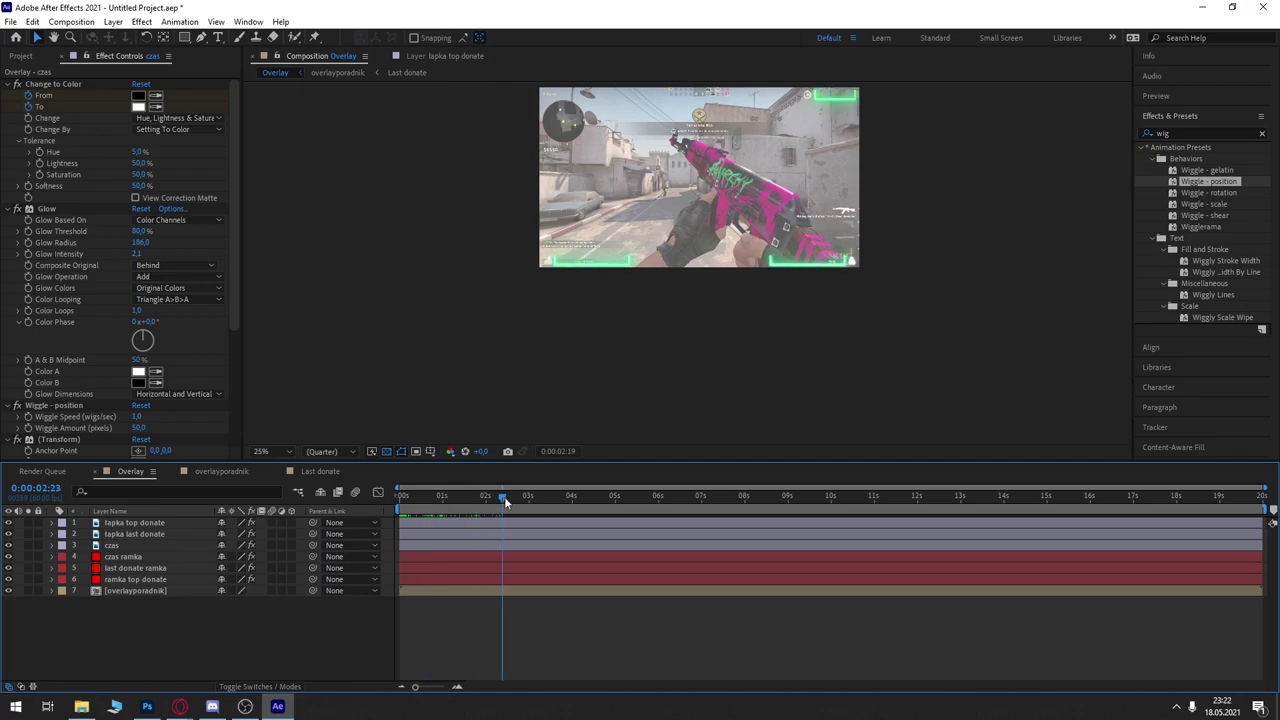
{"action": "key", "text": "space"}
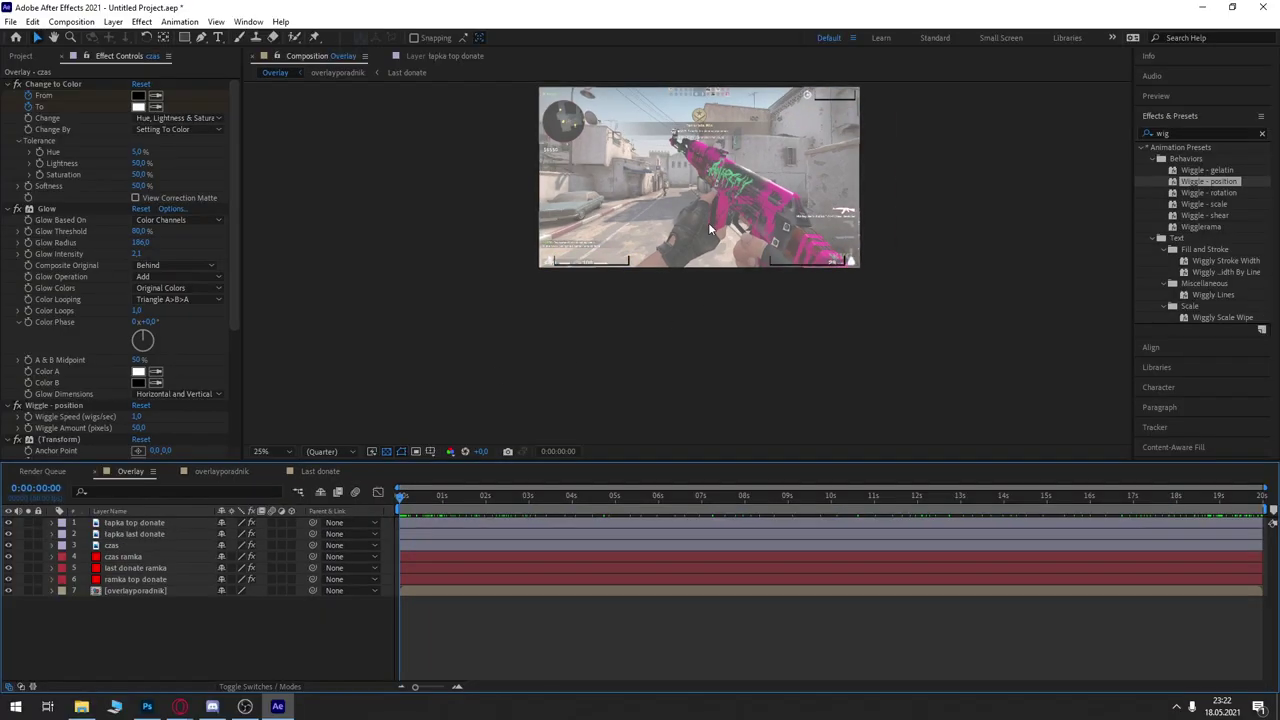
{"action": "scroll", "coordinate": [708, 222], "scroll_direction": "up", "scroll_amount": 2}
{"action": "scroll", "coordinate": [708, 222], "scroll_direction": "down", "scroll_amount": 2}
{"action": "scroll", "coordinate": [705, 195], "scroll_direction": "up", "scroll_amount": 1}
{"action": "scroll", "coordinate": [705, 195], "scroll_direction": "down", "scroll_amount": 1}
{"action": "scroll", "coordinate": [698, 128], "scroll_direction": "up", "scroll_amount": 1}
{"action": "left_click", "coordinate": [272, 451]}
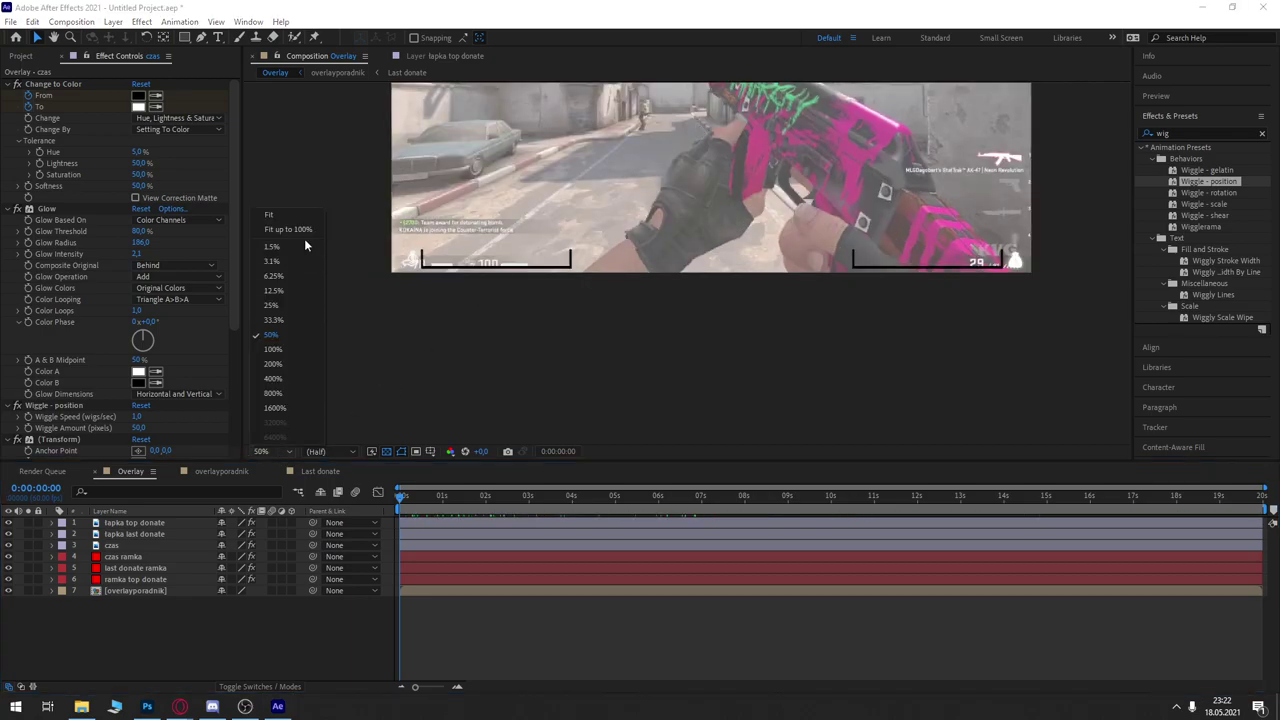
{"action": "left_click", "coordinate": [304, 238]}
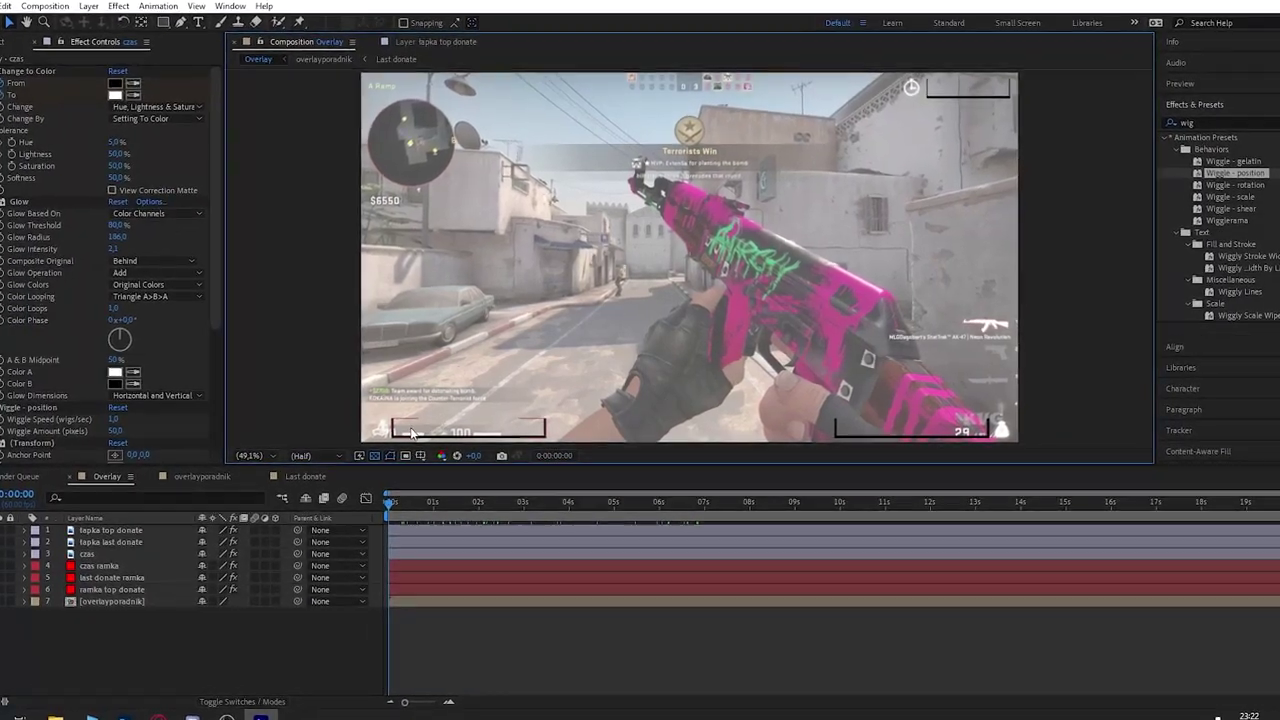
Step: Create a text box across the frame centre reading 'Last Donate'
{"action": "key", "text": "ctrl+t"}
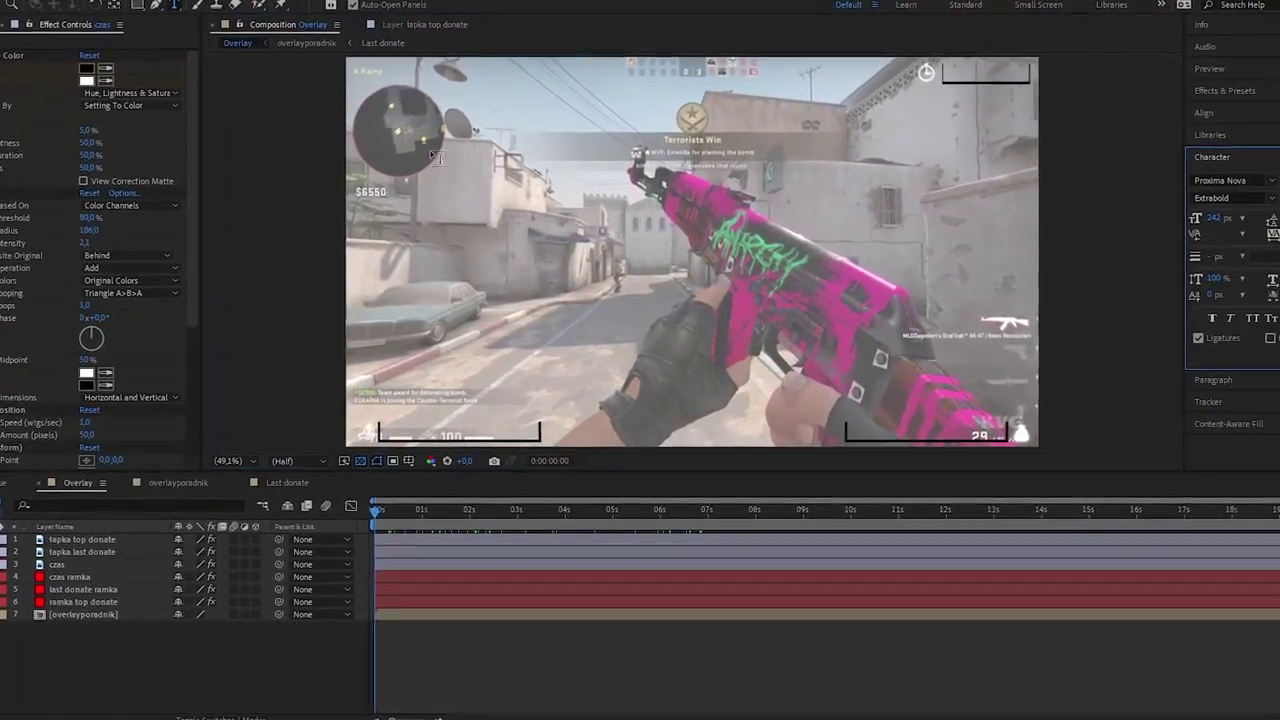
{"action": "left_click_drag", "start_coordinate": [437, 157], "coordinate": [951, 325]}
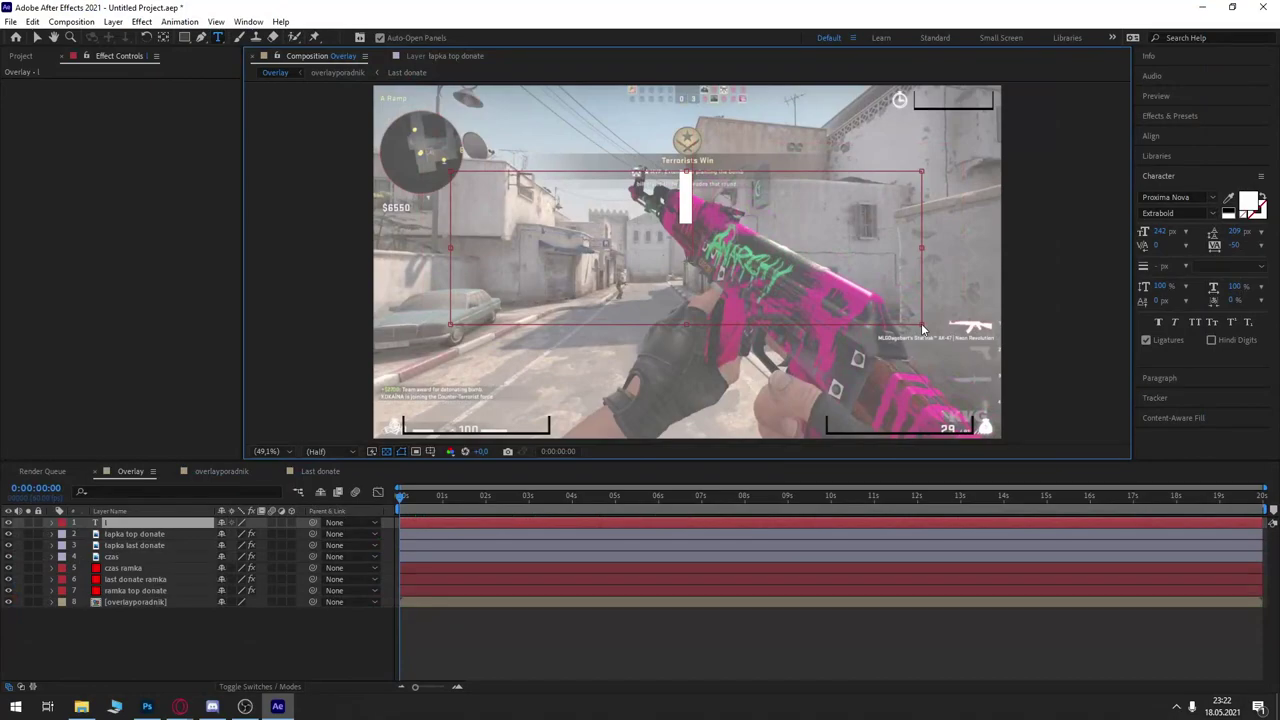
{"action": "type", "text": "Last Donate"}
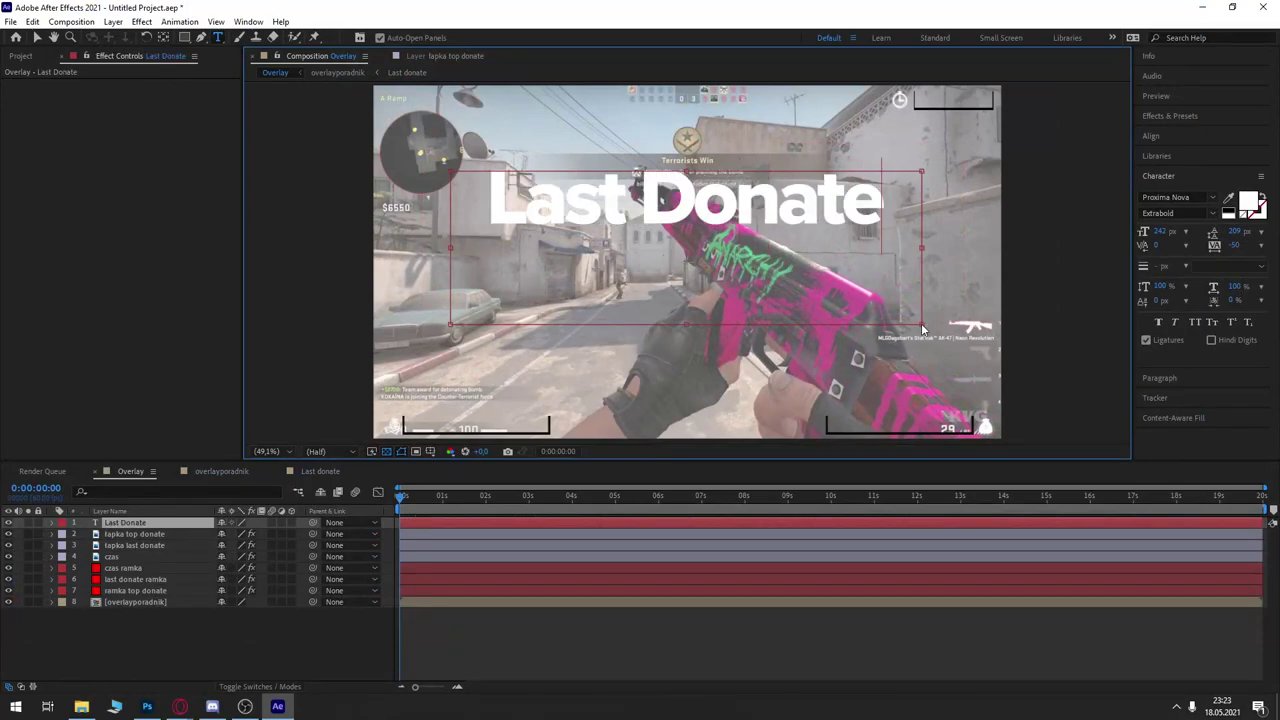
{"action": "key", "text": "ctrl+a"}
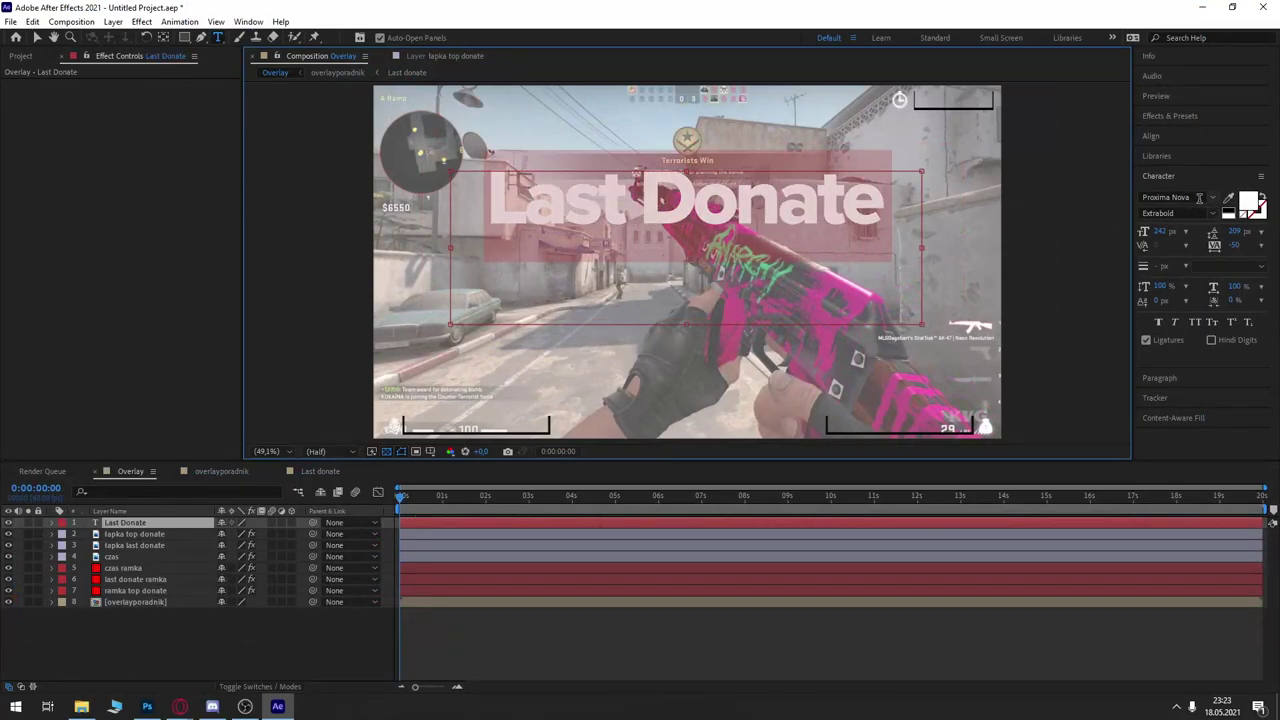
Step: Apply Drop Shadow to Last Donate with distance 14 and opacity 53%
{"action": "left_click", "coordinate": [1170, 115]}
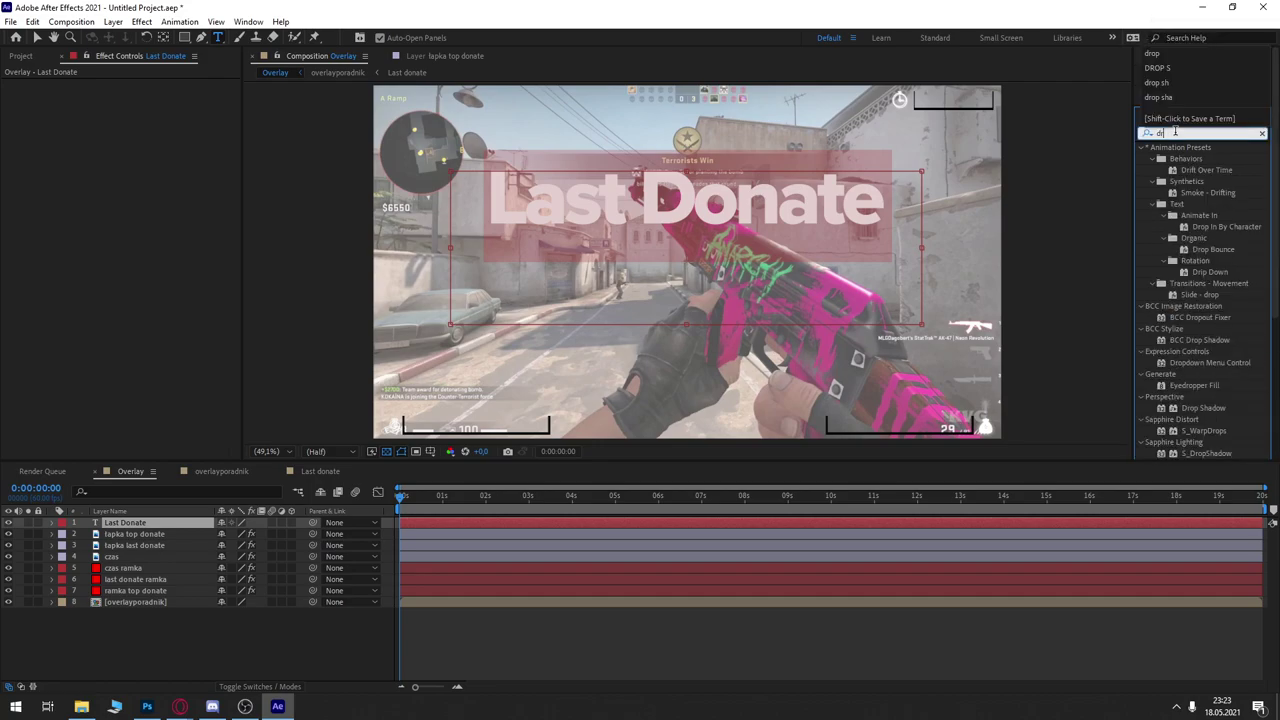
{"action": "type", "text": "drop s"}
{"action": "double_click", "coordinate": [1203, 181]}
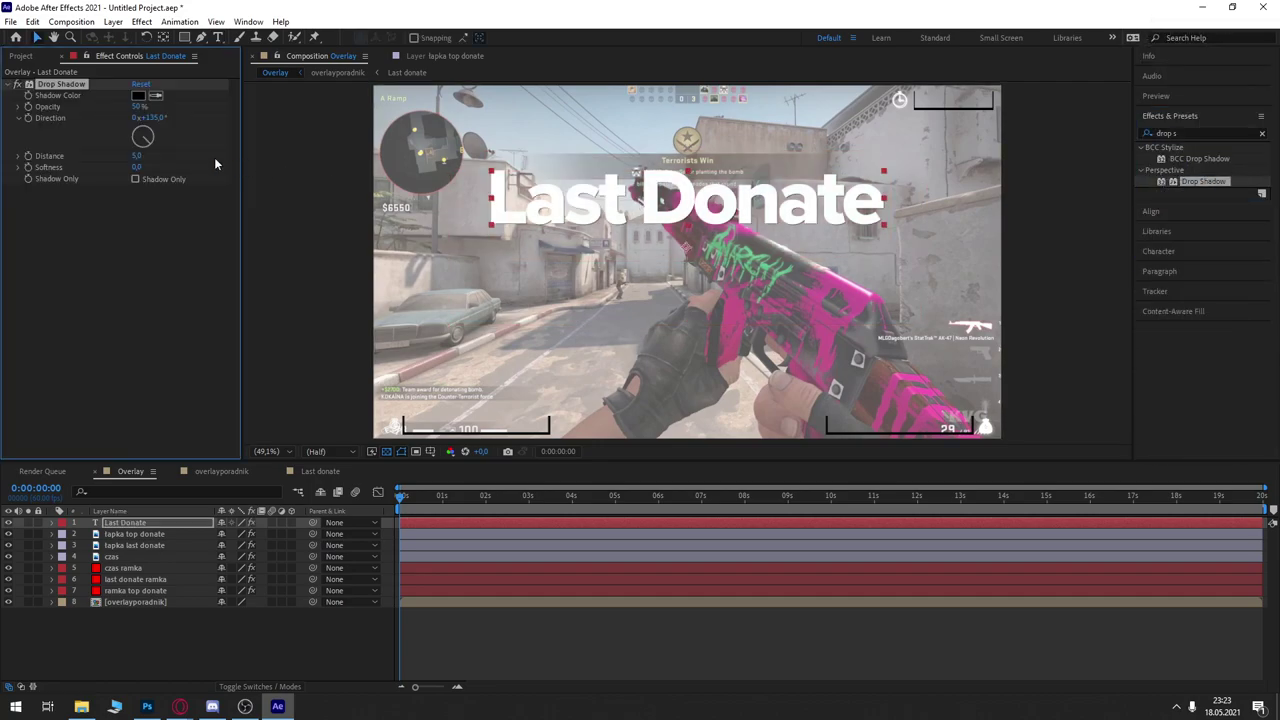
{"action": "left_click_drag", "start_coordinate": [141, 156], "coordinate": [143, 143]}
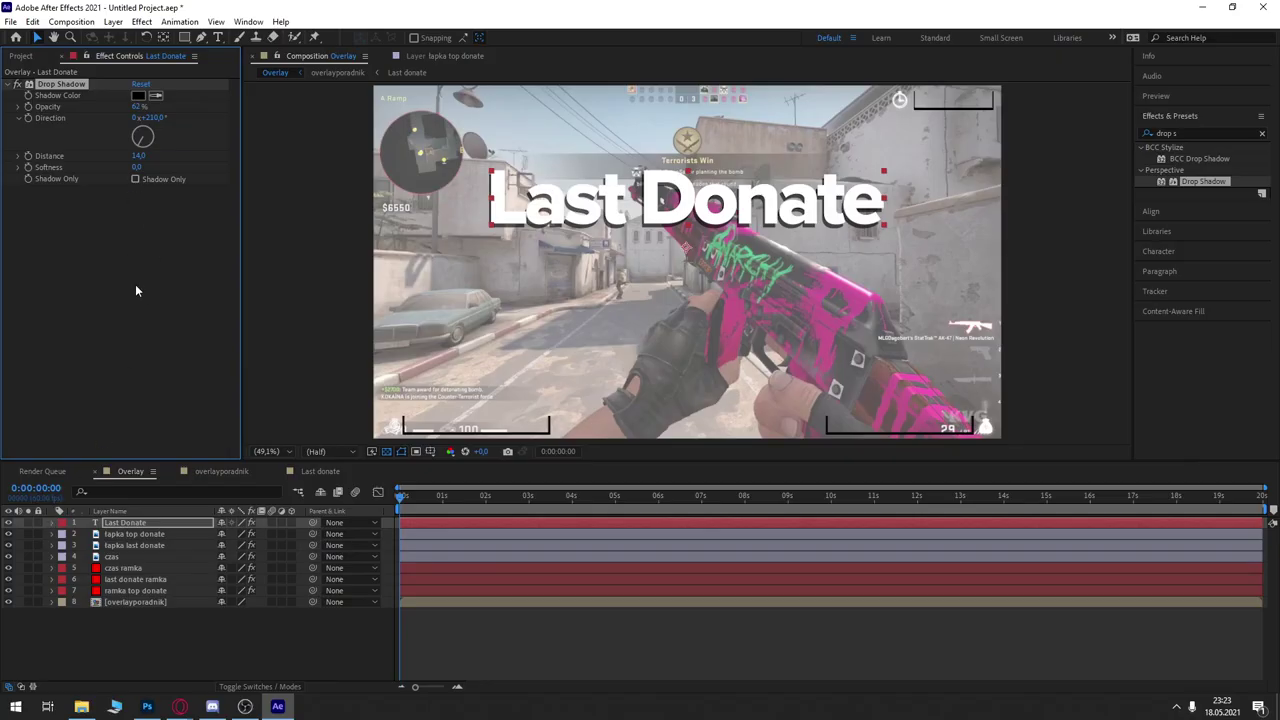
{"action": "left_click", "coordinate": [136, 289]}
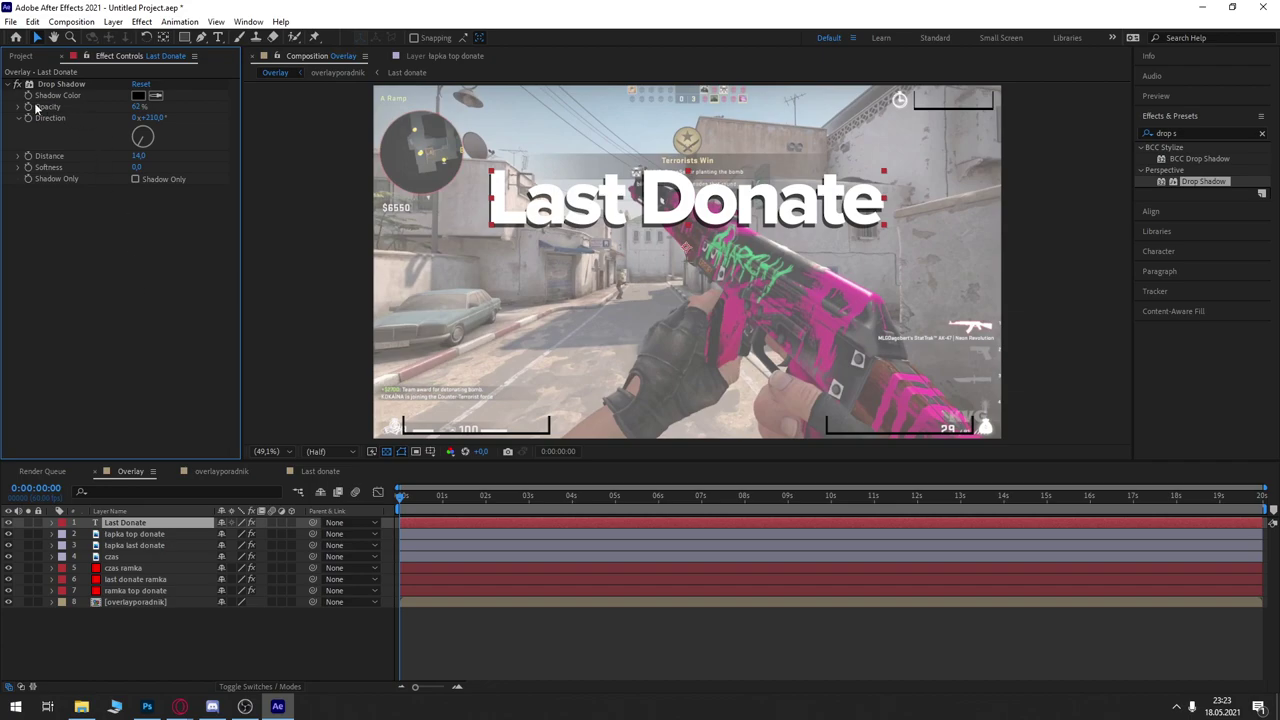
{"action": "left_click_drag", "start_coordinate": [137, 107], "coordinate": [114, 110]}
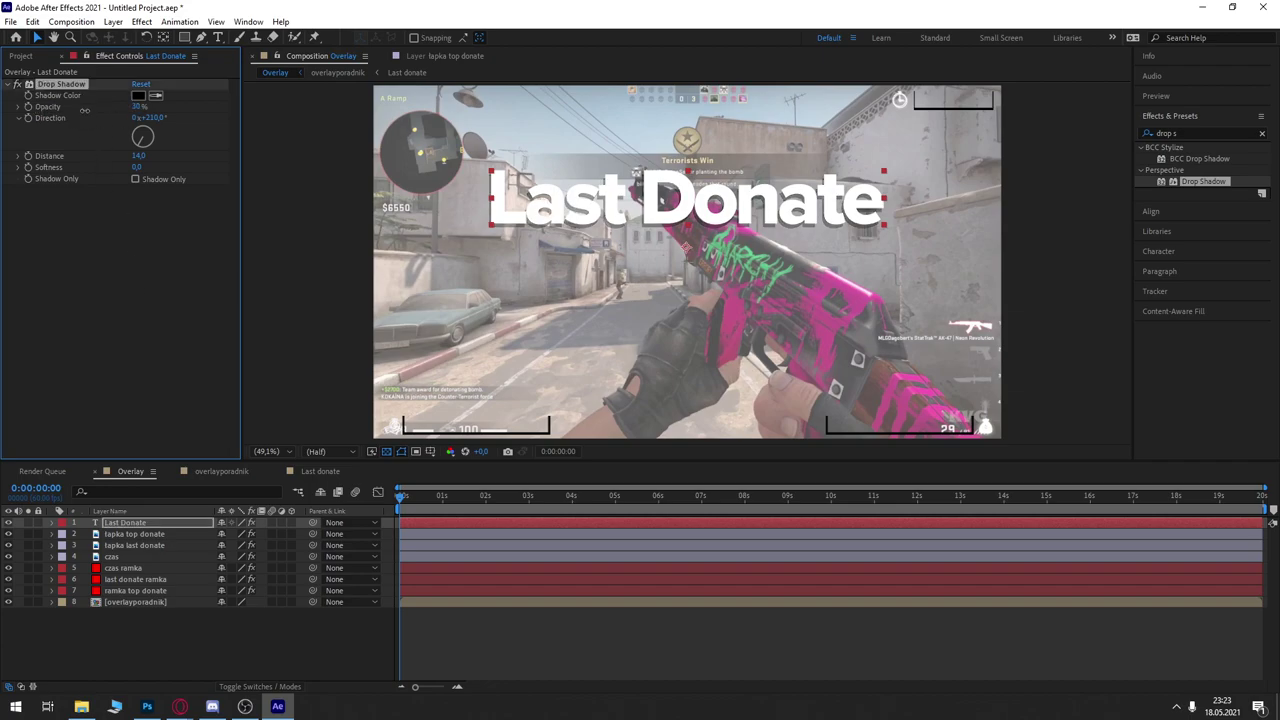
{"action": "left_click", "coordinate": [11, 85]}
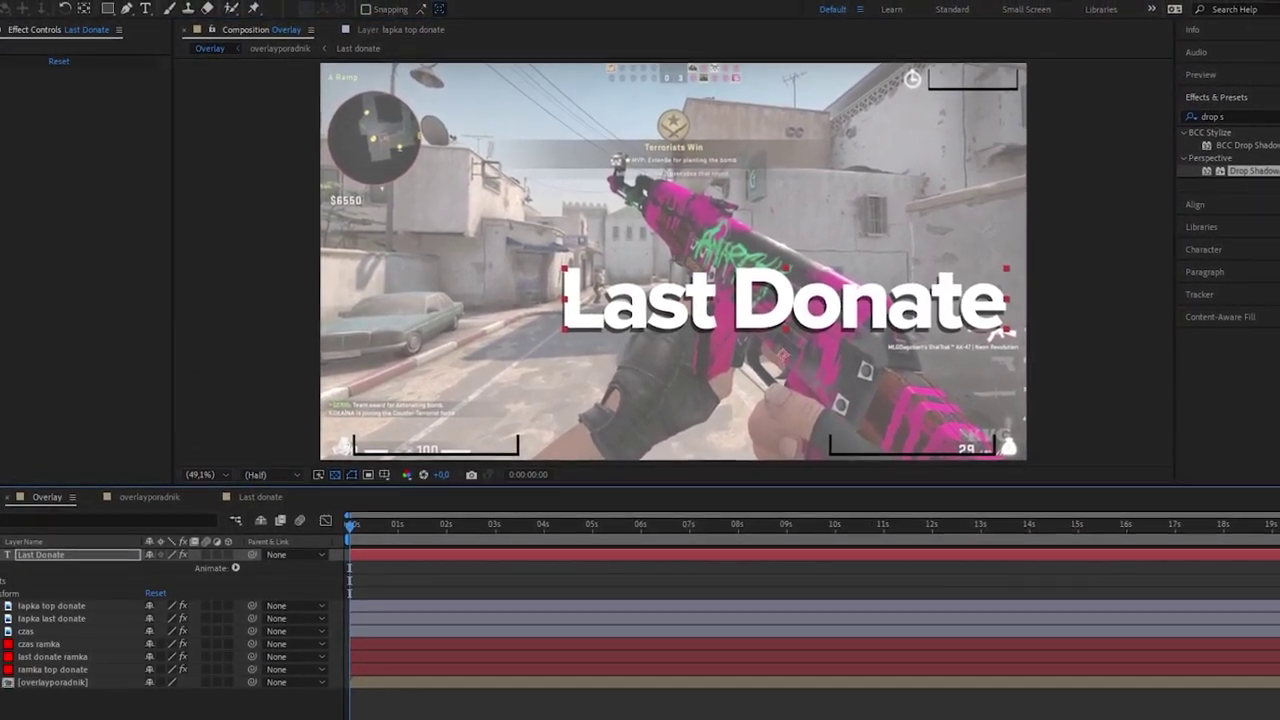
{"action": "left_click", "coordinate": [8, 540]}
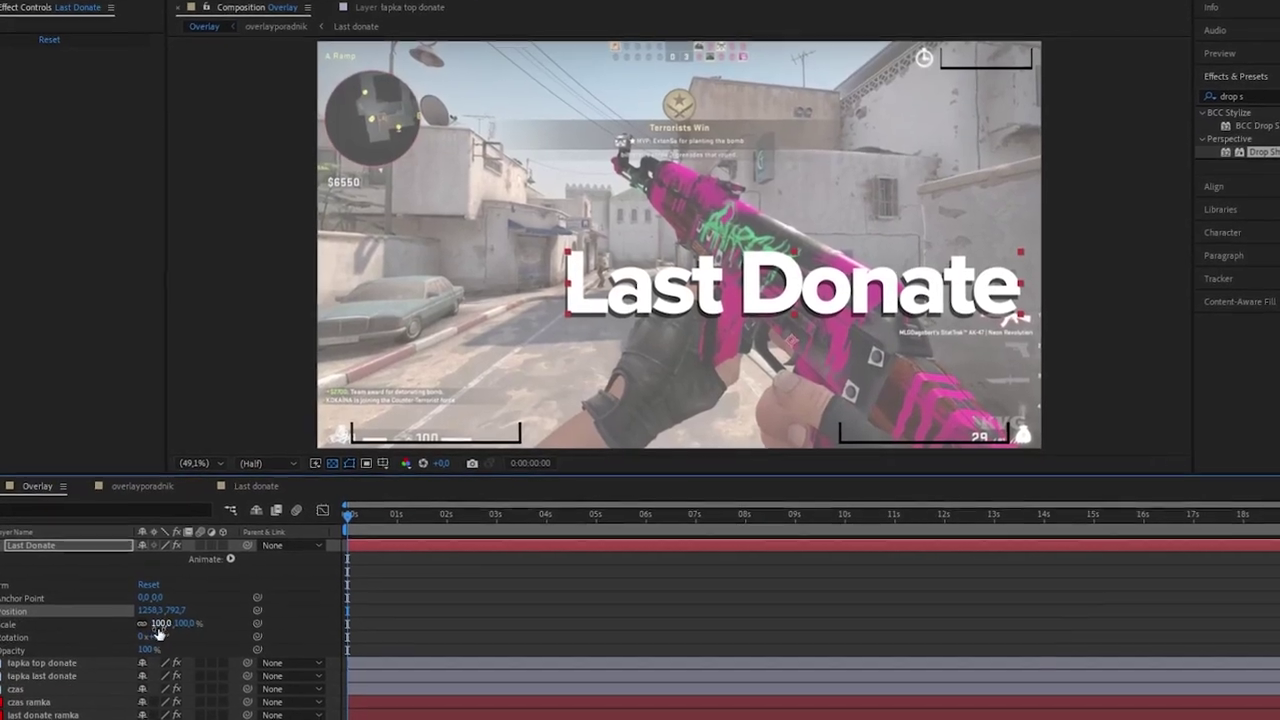
Step: Scale Last Donate to 30% and move it into the bottom-right frame
{"action": "left_click_drag", "start_coordinate": [180, 625], "coordinate": [120, 625]}
{"action": "left_click_drag", "start_coordinate": [800, 330], "coordinate": [918, 414]}
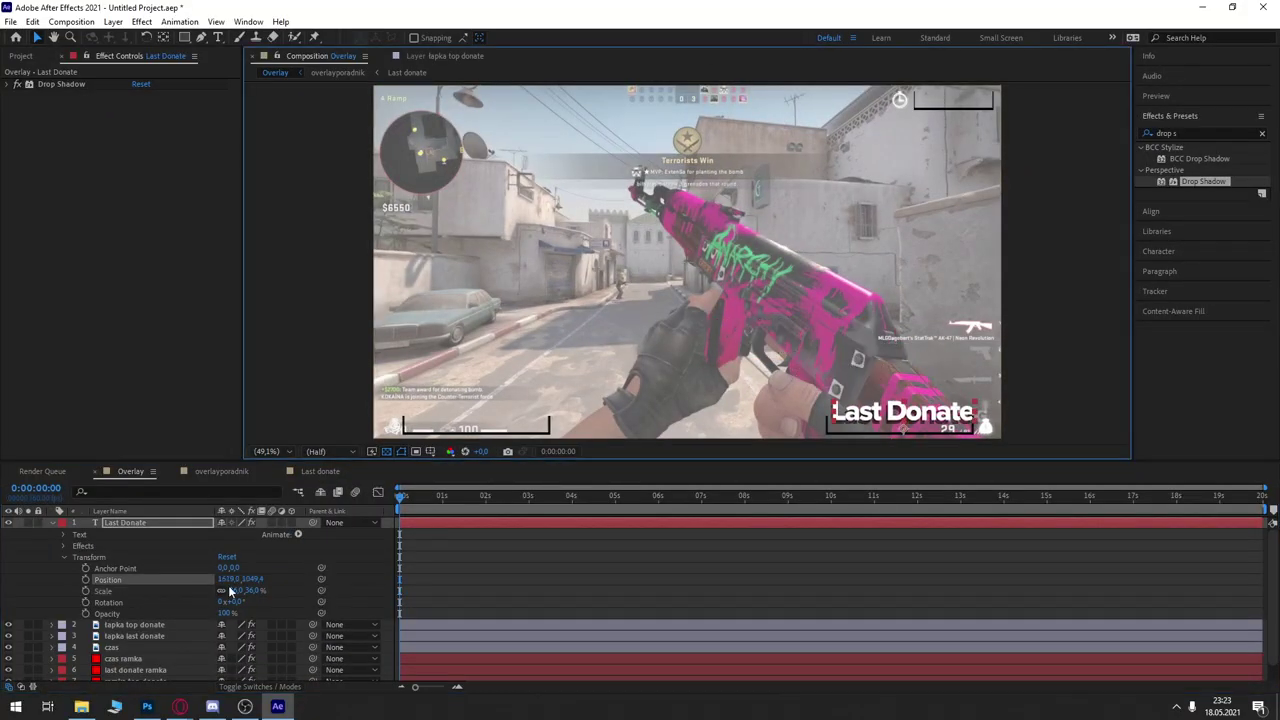
{"action": "mouse_move", "coordinate": [230, 583]}
{"action": "left_mouse_down"}
{"action": "mouse_move", "coordinate": [220, 580]}
{"action": "mouse_move", "coordinate": [228, 594]}
{"action": "left_mouse_up"}
{"action": "left_click_drag", "start_coordinate": [900, 419], "coordinate": [900, 434]}
{"action": "left_click", "coordinate": [1052, 404]}
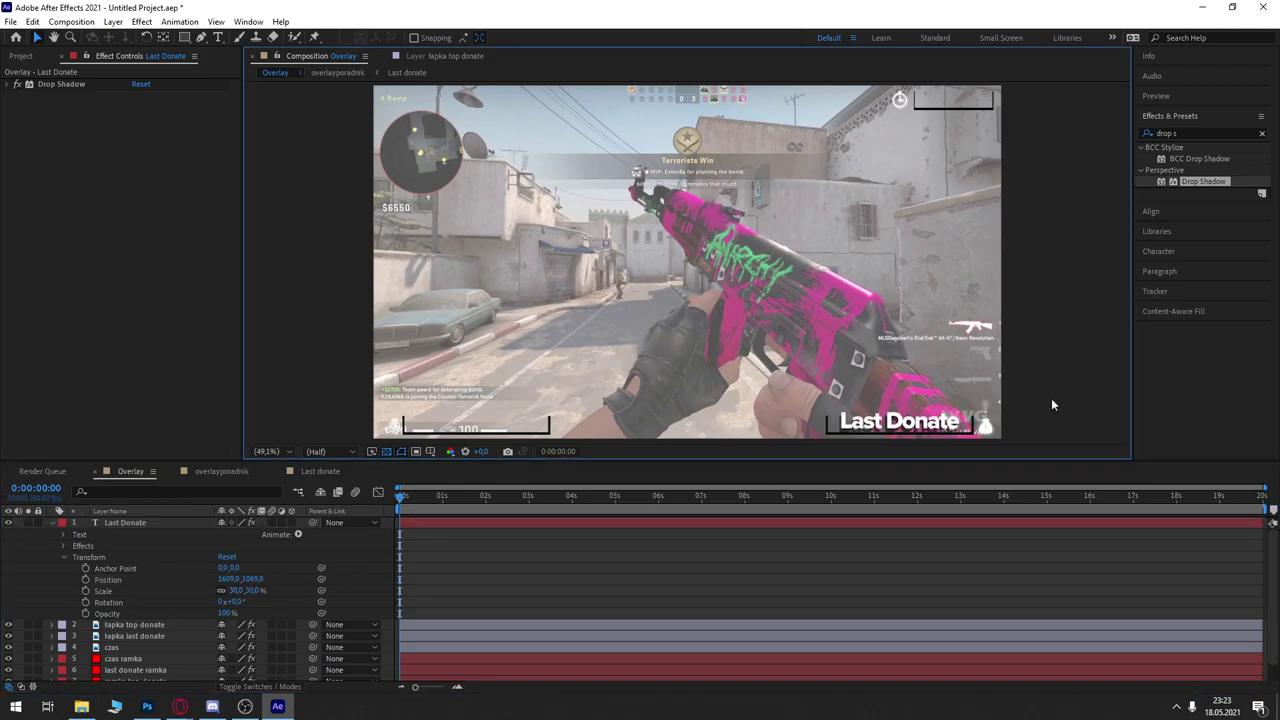
Step: Fade the Last Donate text to 27% opacity
{"action": "left_click_drag", "start_coordinate": [227, 613], "coordinate": [180, 616]}
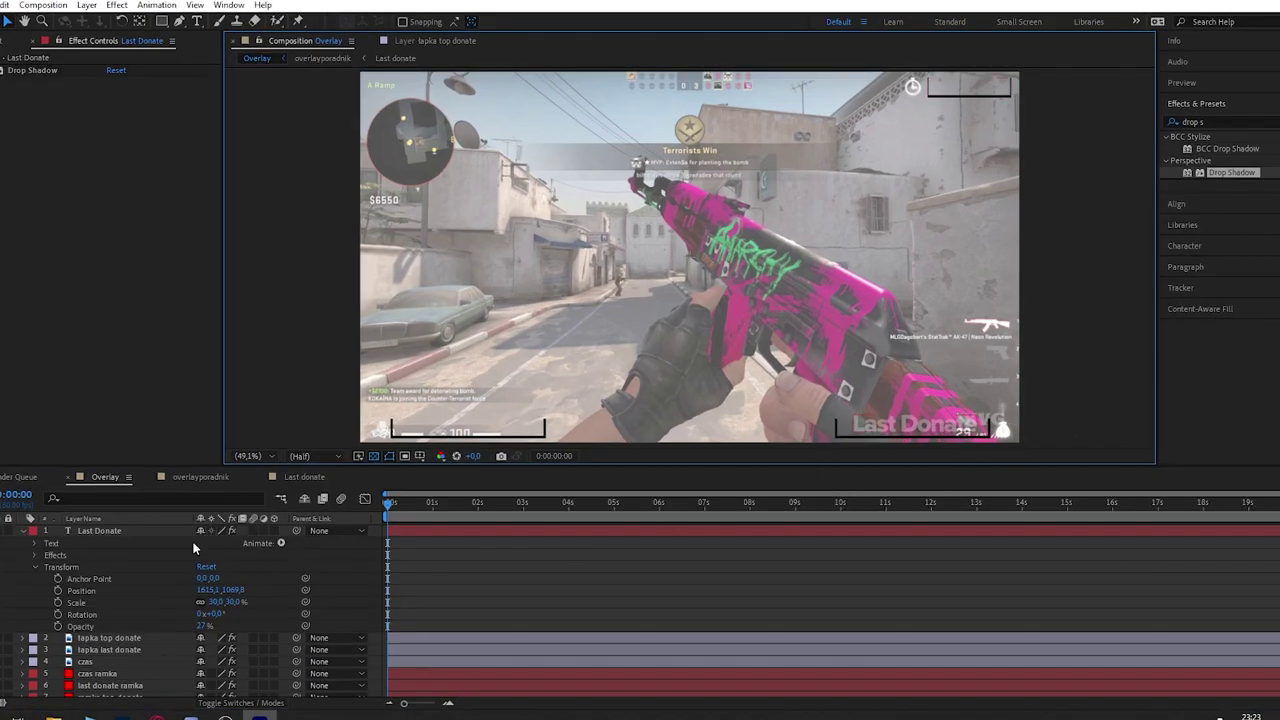
{"action": "left_click", "coordinate": [21, 533]}
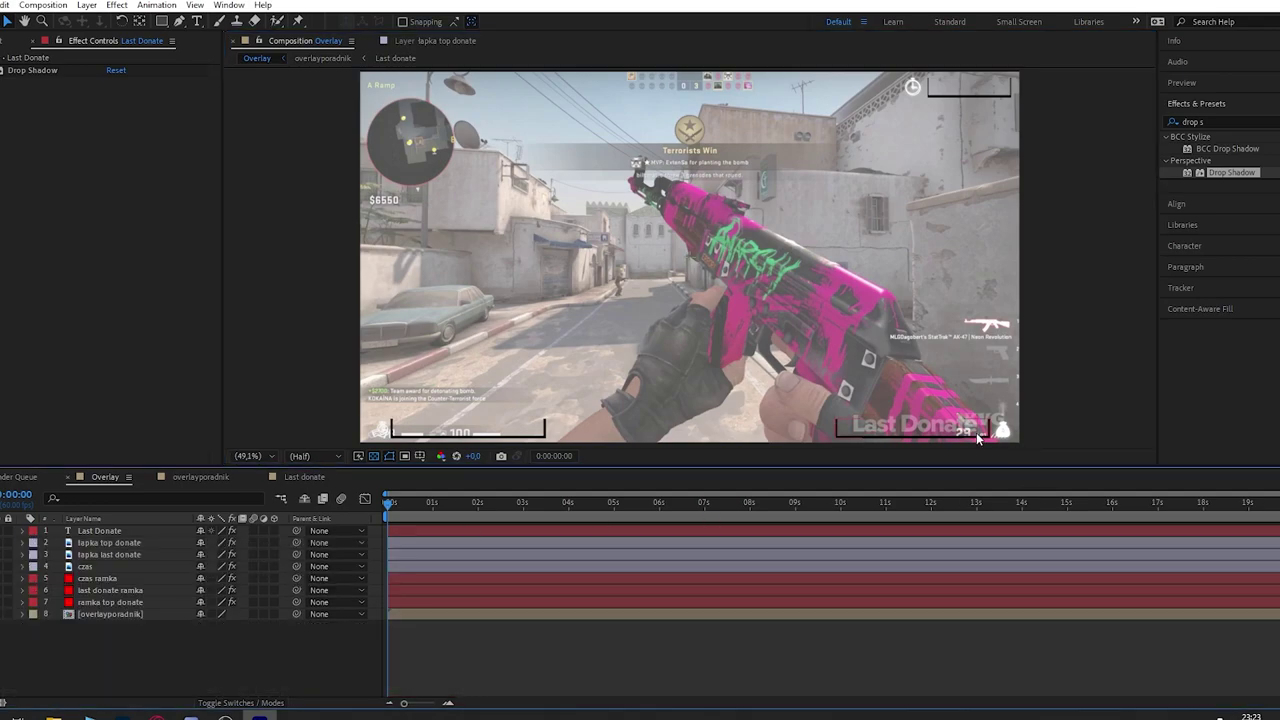
{"action": "scroll", "coordinate": [964, 433], "scroll_direction": "up", "scroll_amount": 6}
{"action": "scroll", "coordinate": [963, 432], "scroll_direction": "down", "scroll_amount": 4}
{"action": "scroll", "coordinate": [963, 432], "scroll_direction": "down", "scroll_amount": 2}
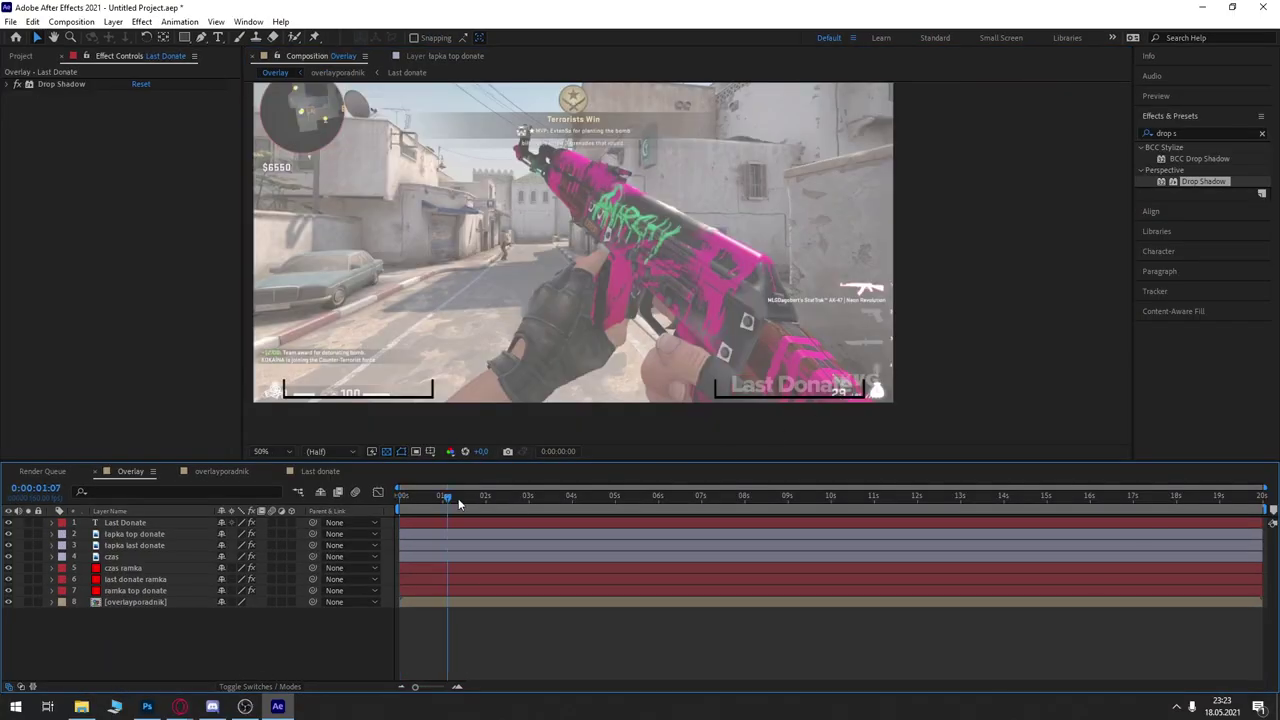
{"action": "left_click_drag", "start_coordinate": [460, 503], "coordinate": [991, 514]}
{"action": "key", "text": "space"}
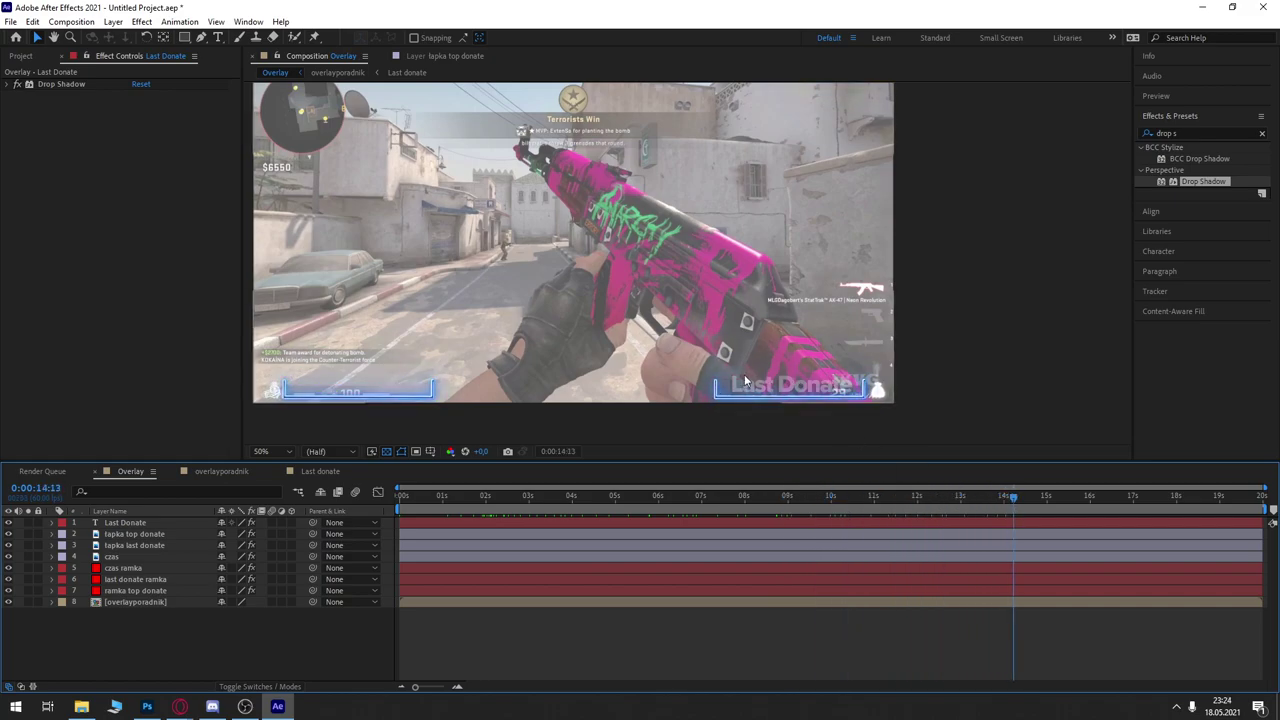
{"action": "left_click", "coordinate": [884, 510]}
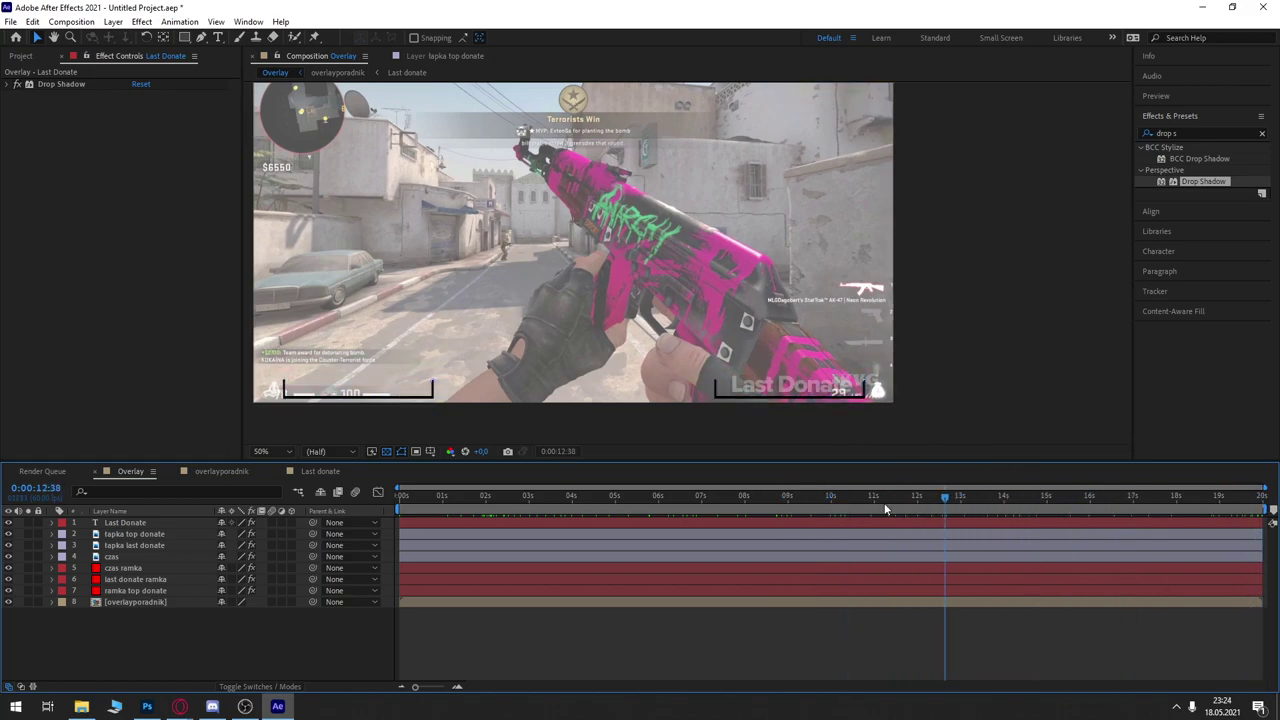
{"action": "left_click_drag", "start_coordinate": [523, 497], "coordinate": [599, 497]}
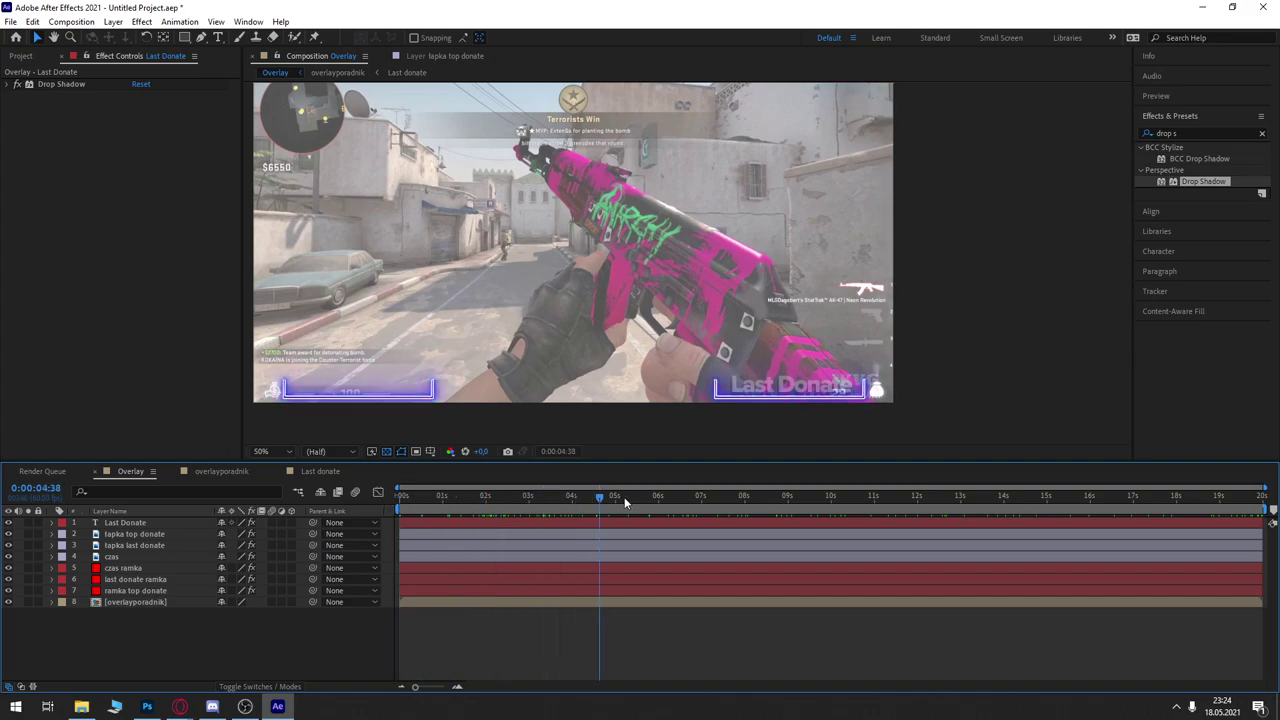
{"action": "key", "text": "space"}
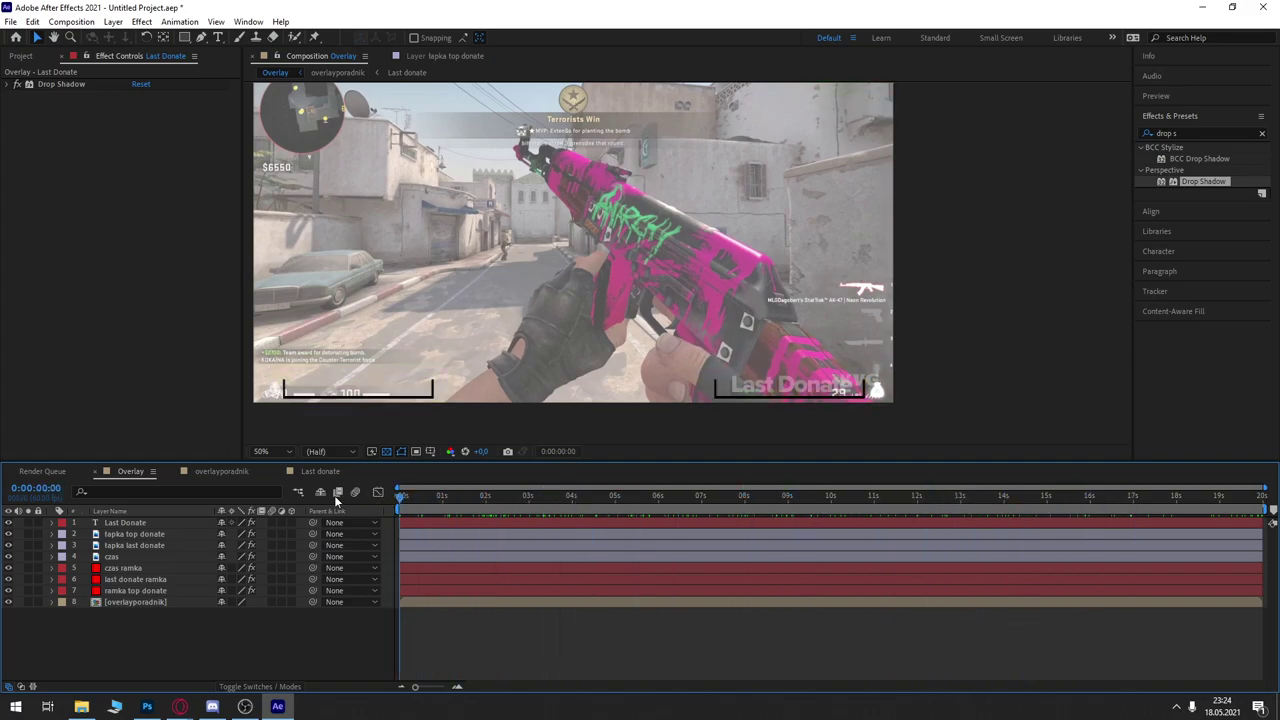
{"action": "key", "text": "space"}
Step: Duplicate Last Donate and move the copy to the bottom-left frame at X 317
{"action": "key", "text": "ctrl+d"}
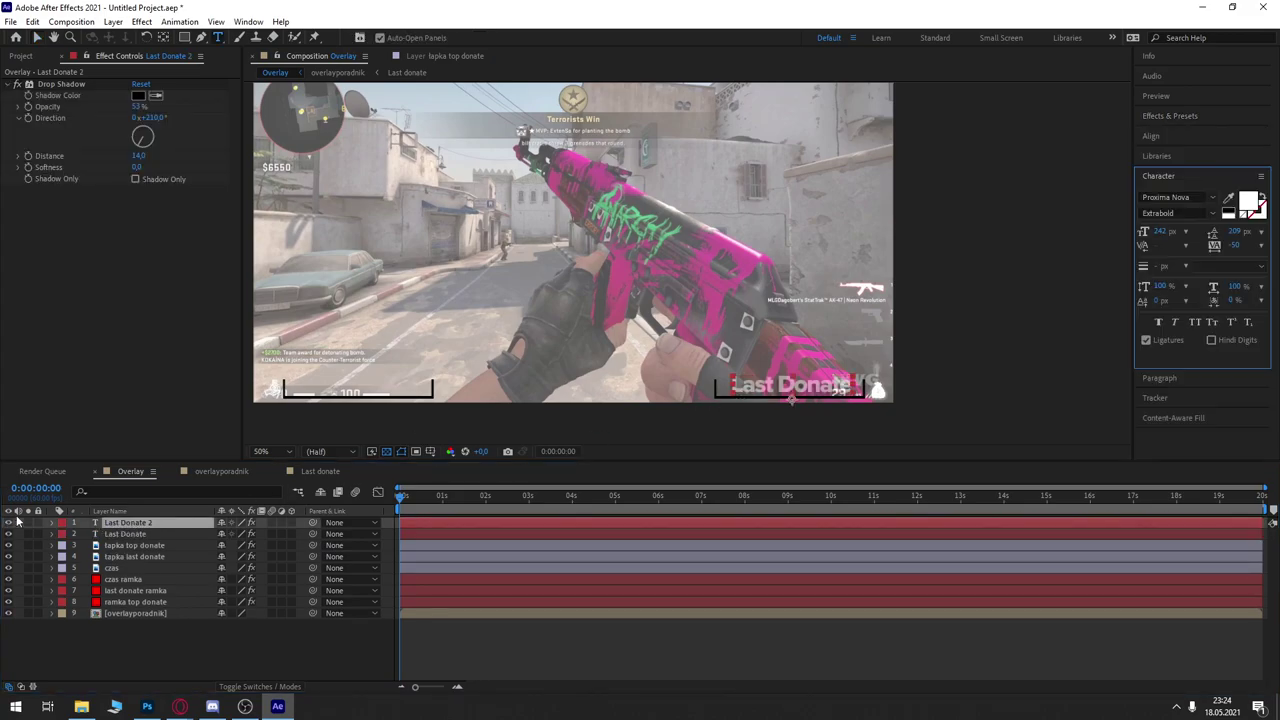
{"action": "left_click", "coordinate": [53, 522]}
{"action": "left_click", "coordinate": [67, 557]}
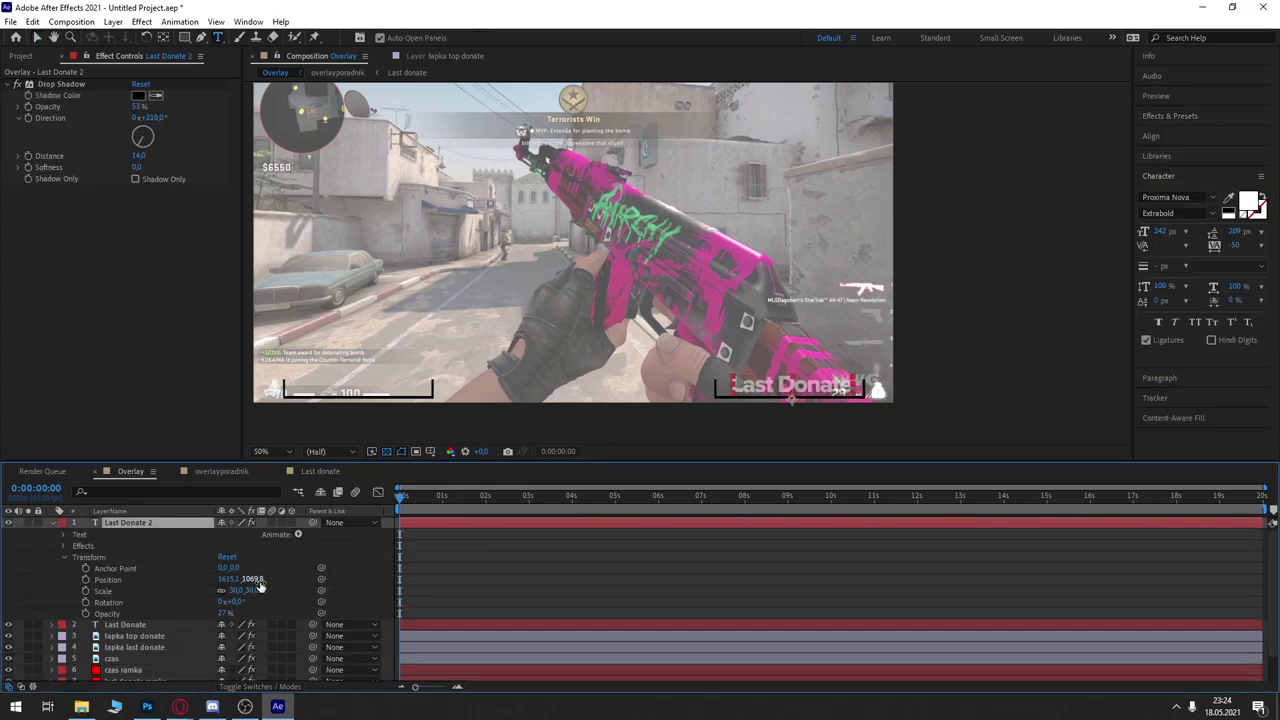
{"action": "mouse_move", "coordinate": [259, 586]}
{"action": "left_mouse_down"}
{"action": "mouse_move", "coordinate": [265, 576]}
{"action": "mouse_move", "coordinate": [3, 578]}
{"action": "left_mouse_up"}
{"action": "left_click_drag", "start_coordinate": [220, 586], "coordinate": [3, 586]}
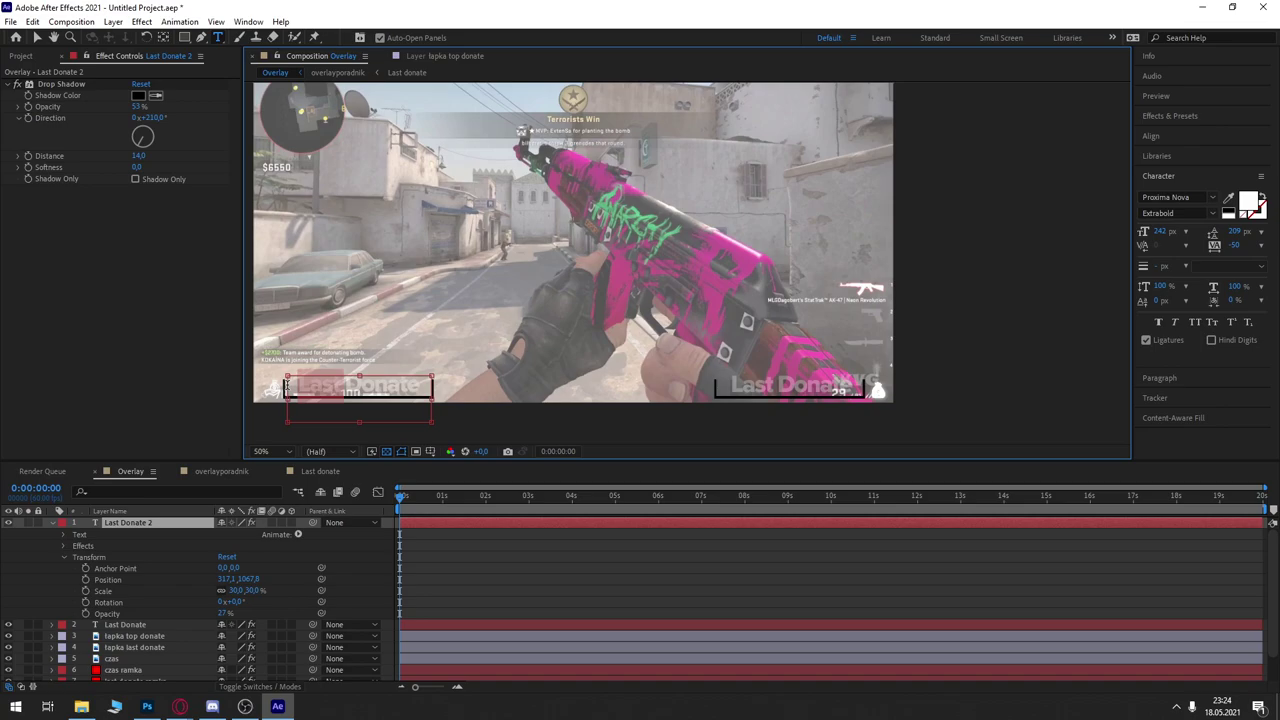
Step: Retype the copy as 'Top Donate' and duplicate it again as Top Donate 2
{"action": "type", "text": "Top"}
{"action": "left_click", "coordinate": [84, 499]}
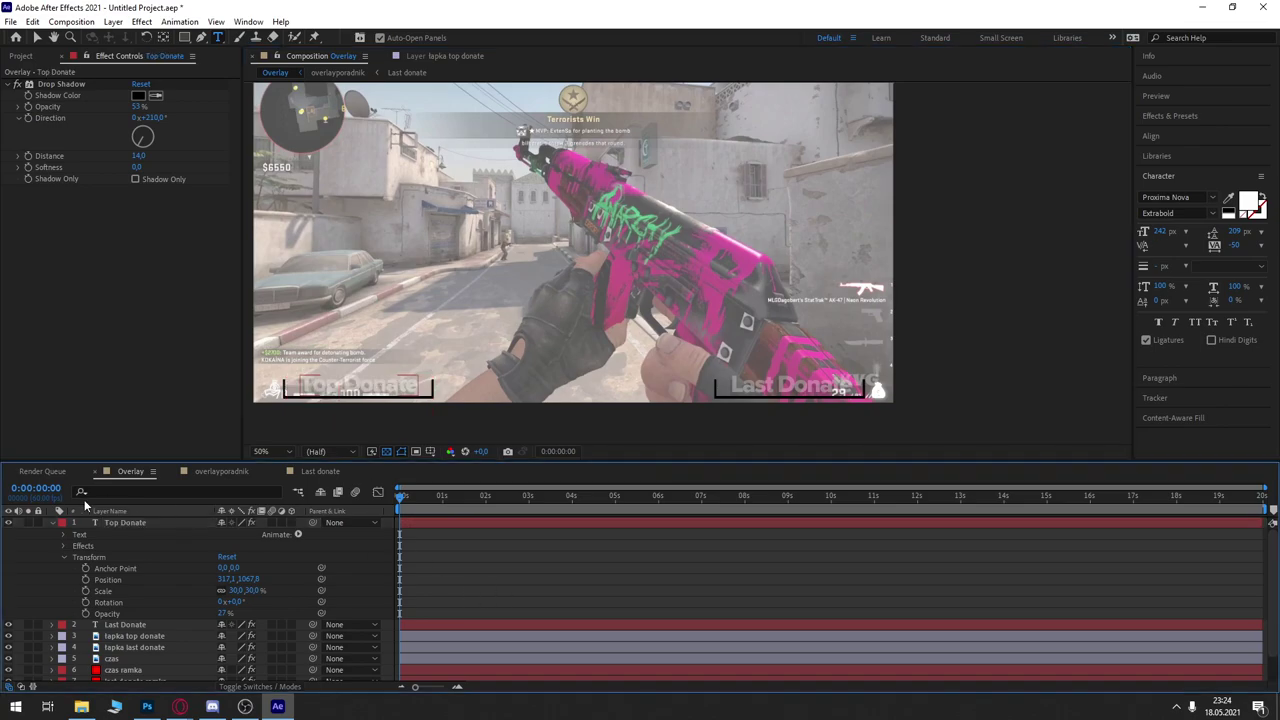
{"action": "left_click", "coordinate": [163, 520]}
{"action": "key", "text": "ctrl+d"}
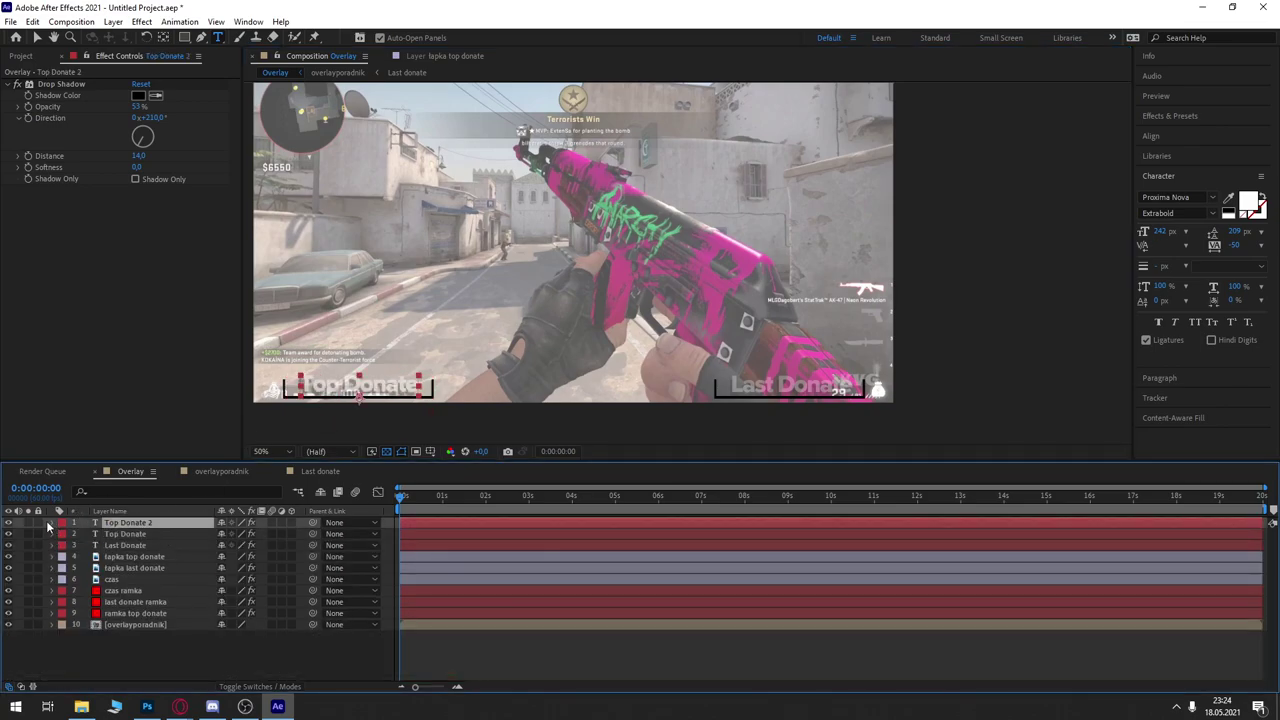
Step: Move the Top Donate 2 text over the top-right bracket box
{"action": "left_click", "coordinate": [37, 37]}
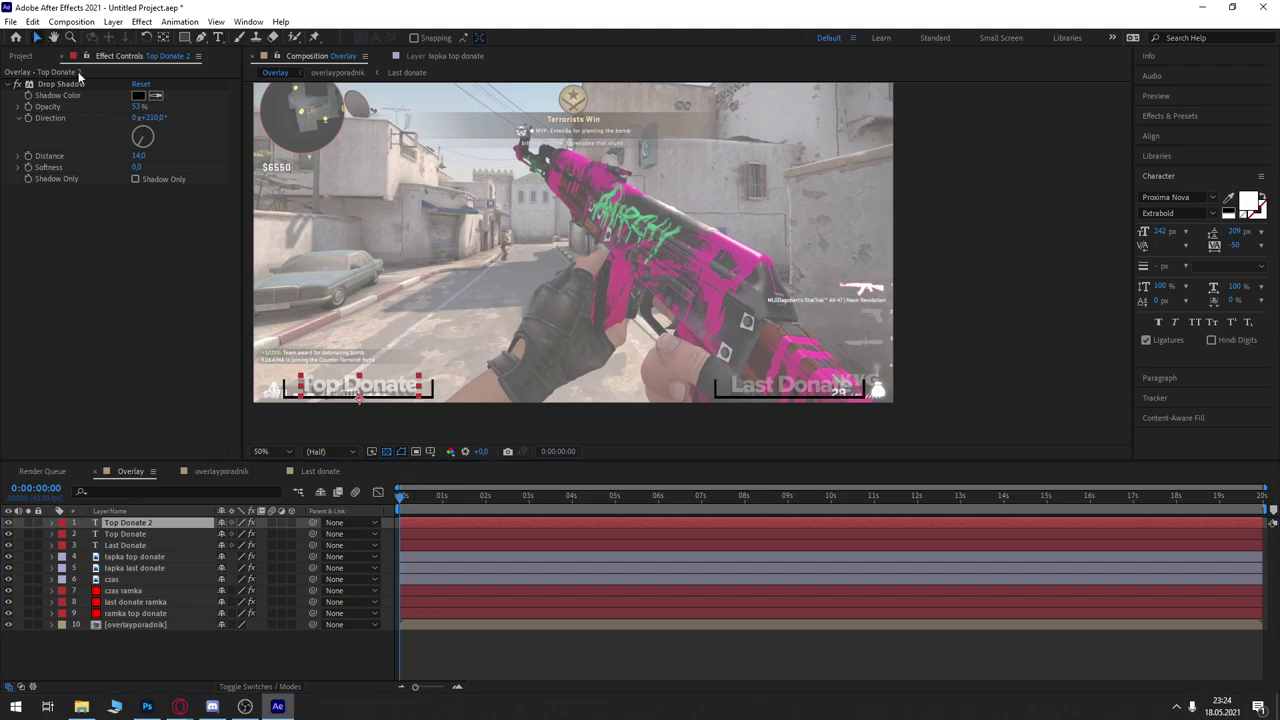
{"action": "left_click_drag", "start_coordinate": [392, 378], "coordinate": [835, 108]}
{"action": "scroll", "coordinate": [835, 108], "scroll_direction": "up", "scroll_amount": 2}
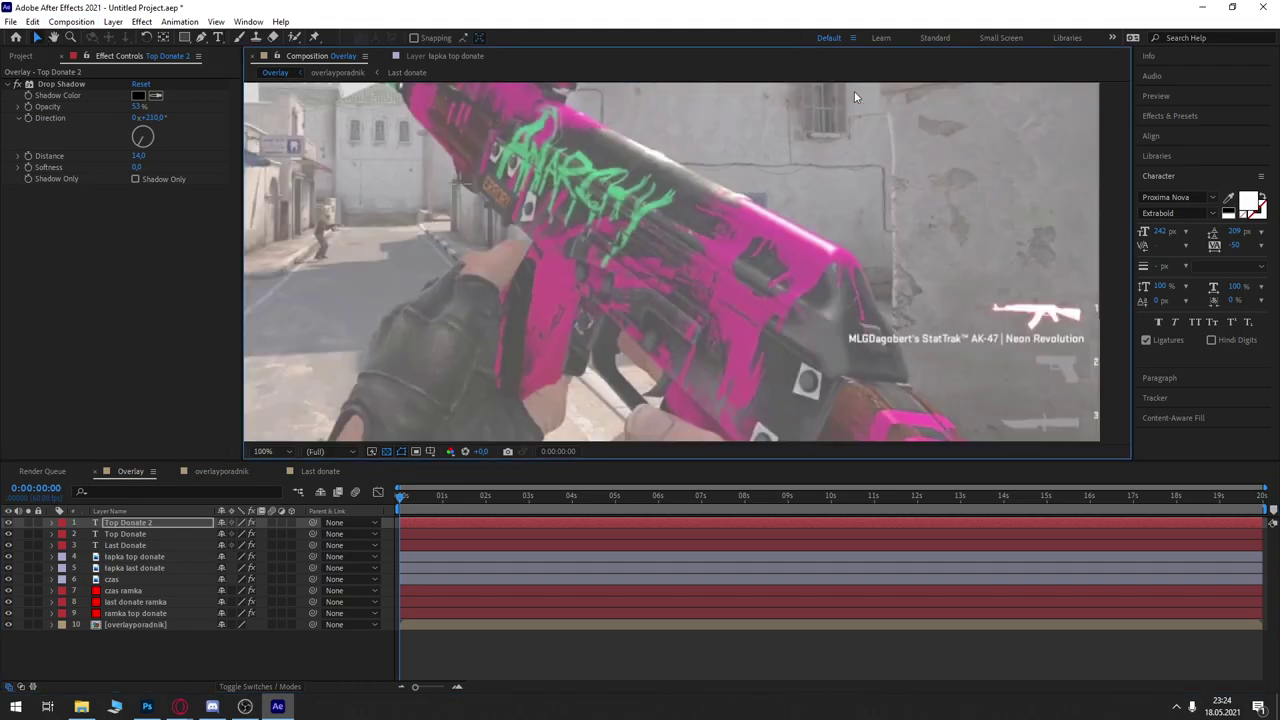
{"action": "scroll", "coordinate": [902, 83], "scroll_direction": "down", "scroll_amount": 3}
{"action": "scroll", "coordinate": [689, 318], "scroll_direction": "up", "scroll_amount": 2}
{"action": "left_click_drag", "start_coordinate": [689, 318], "coordinate": [737, 216]}
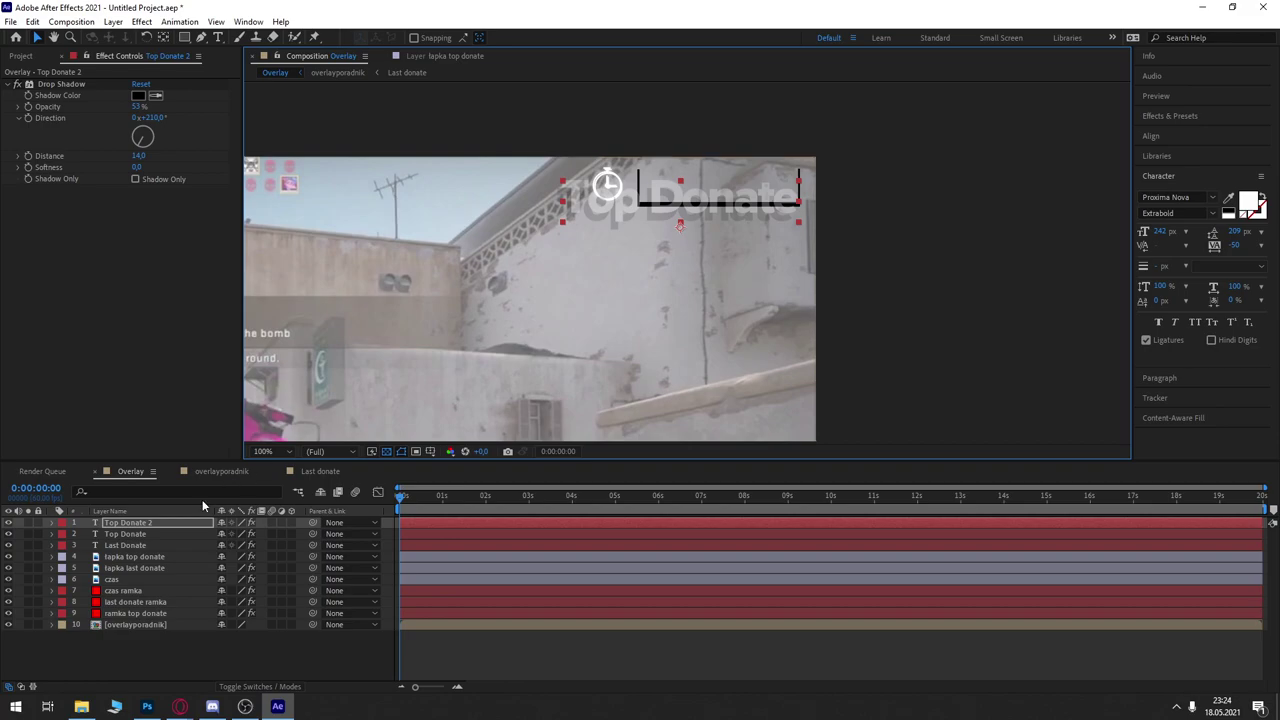
Step: Scale the text to 16%, tighten its drop shadow distance, and fit it inside the box
{"action": "left_click", "coordinate": [53, 523]}
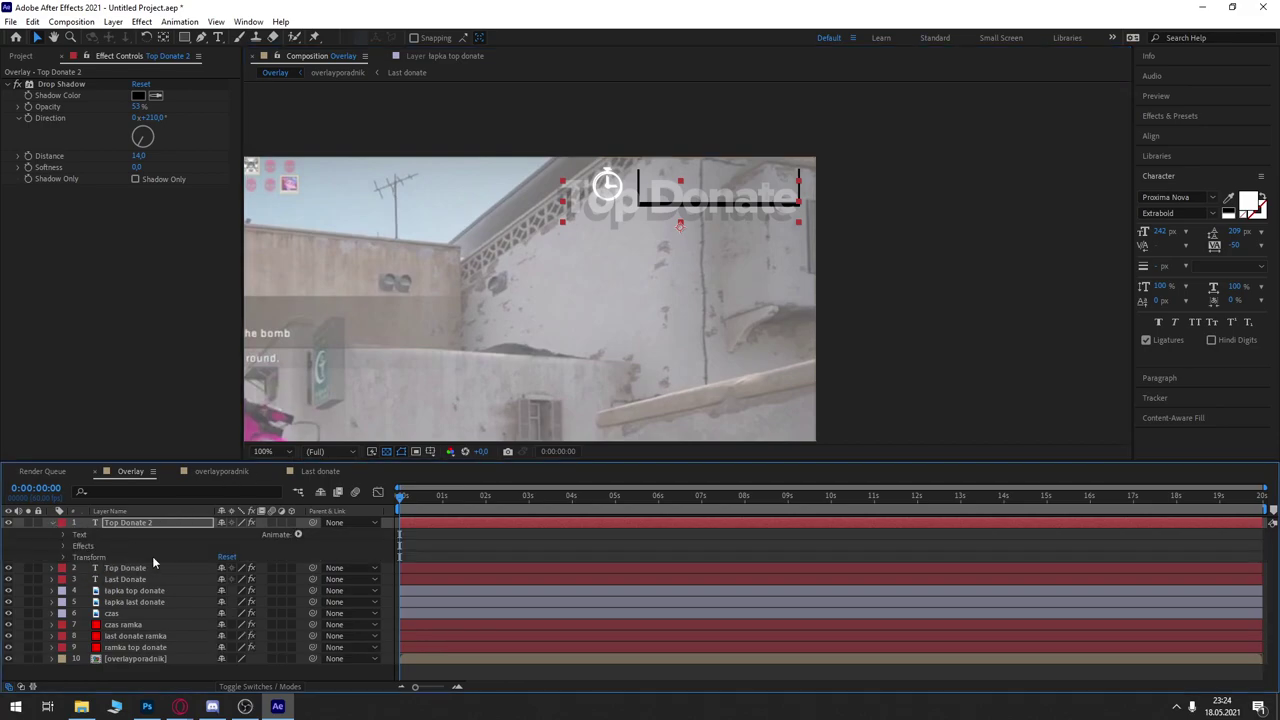
{"action": "left_click", "coordinate": [64, 556]}
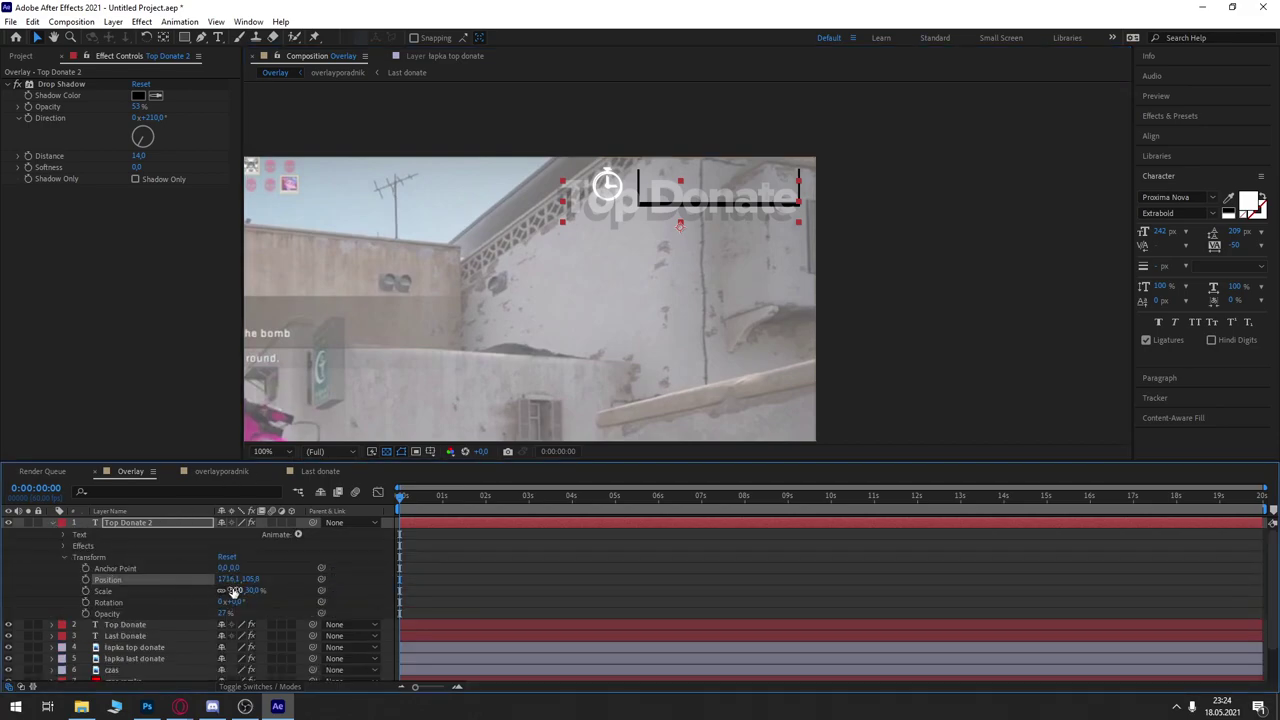
{"action": "left_click_drag", "start_coordinate": [234, 591], "coordinate": [140, 591]}
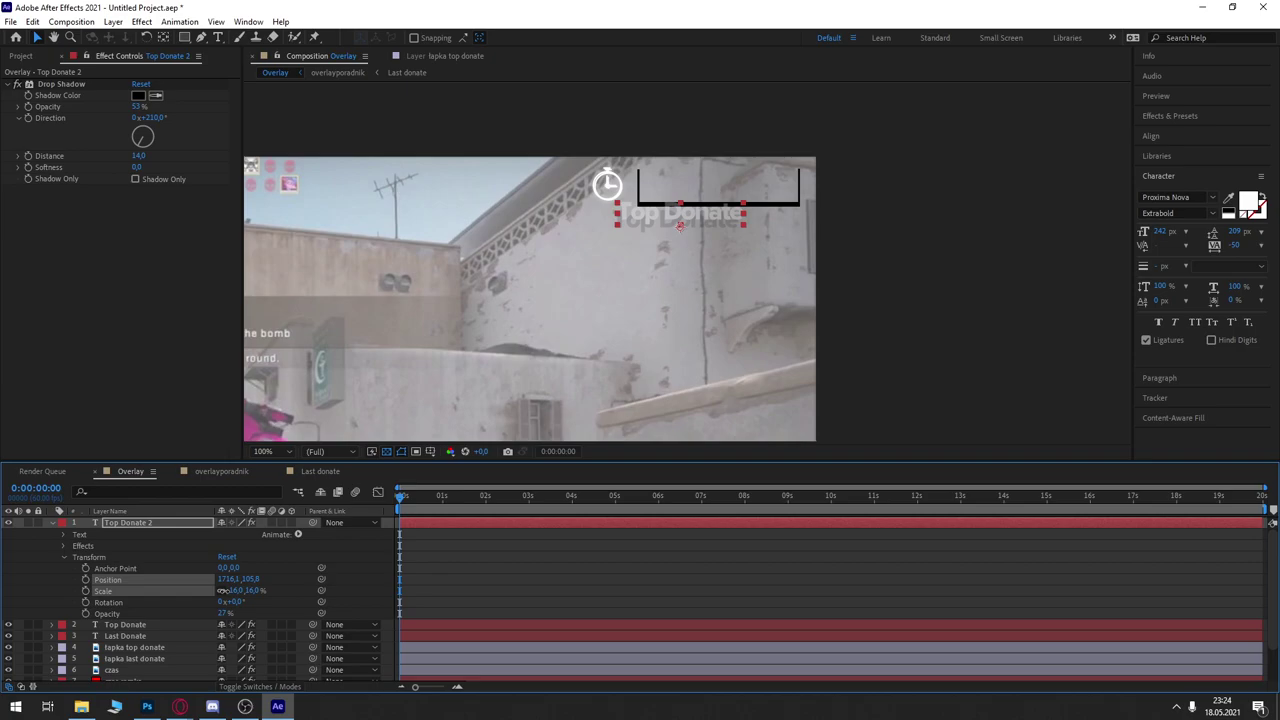
{"action": "left_click", "coordinate": [136, 156]}
{"action": "left_click_drag", "start_coordinate": [136, 156], "coordinate": [142, 156]}
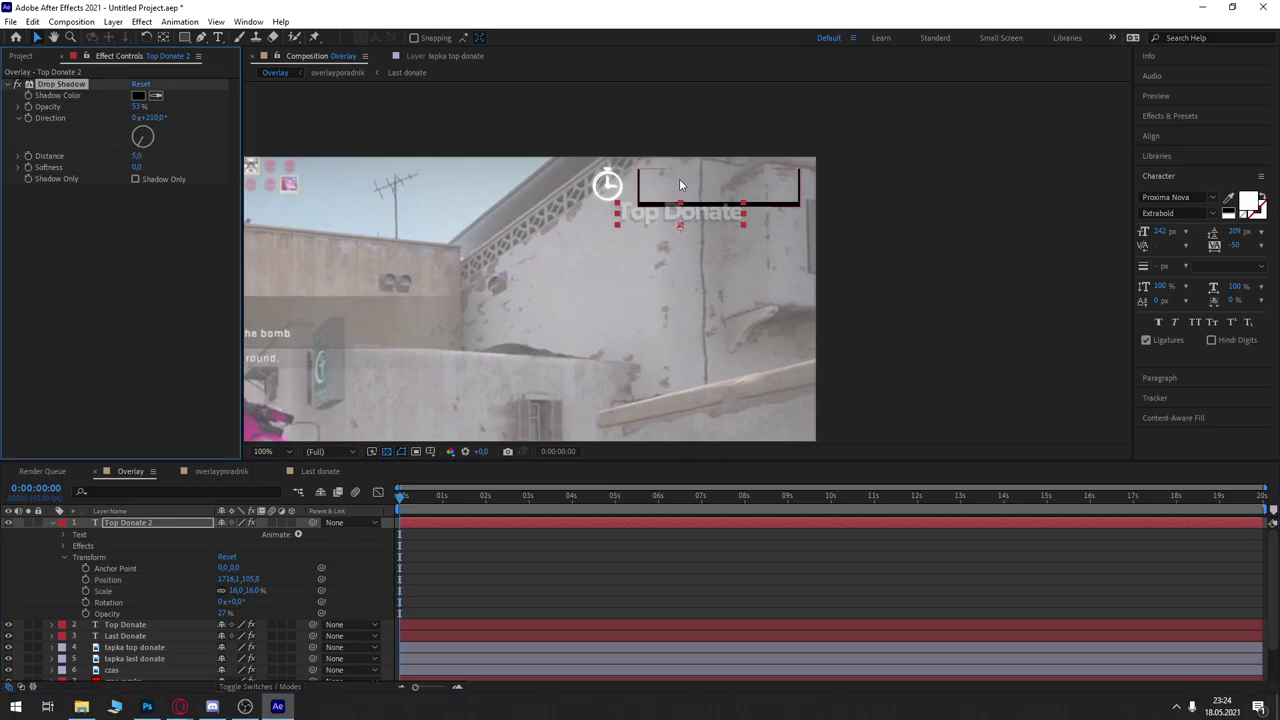
{"action": "left_click_drag", "start_coordinate": [640, 213], "coordinate": [676, 182]}
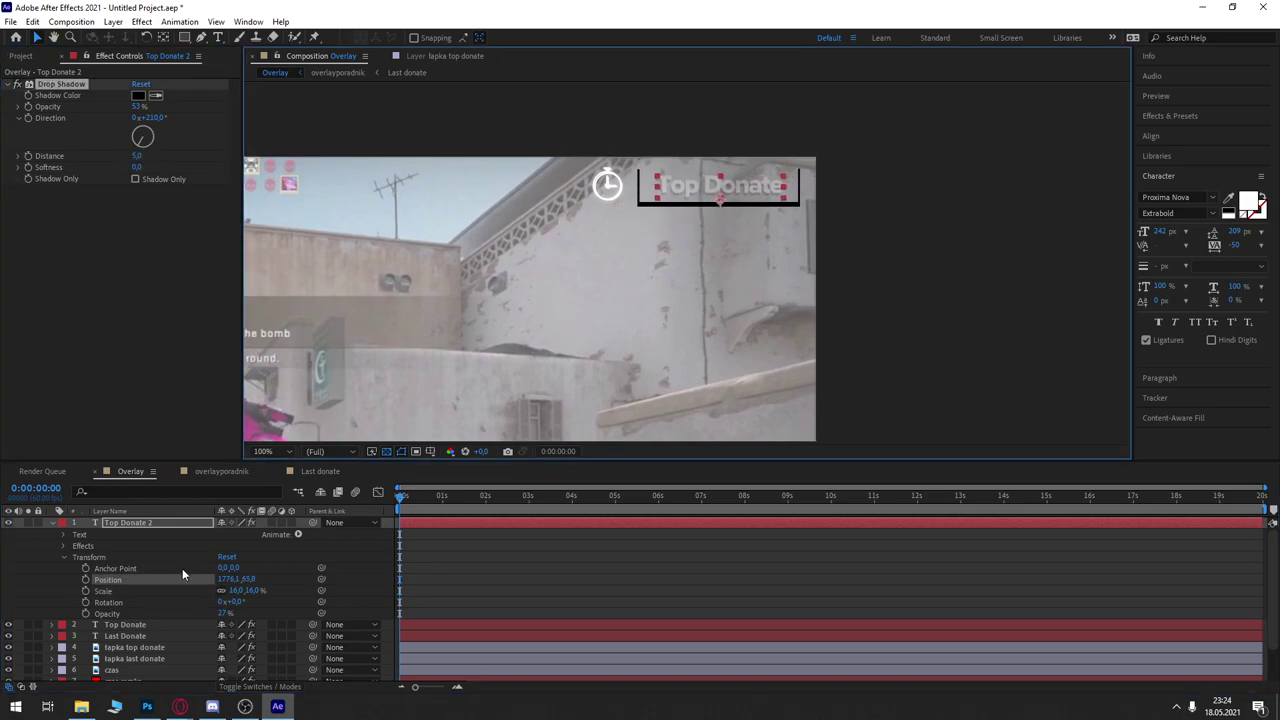
{"action": "left_click", "coordinate": [64, 557]}
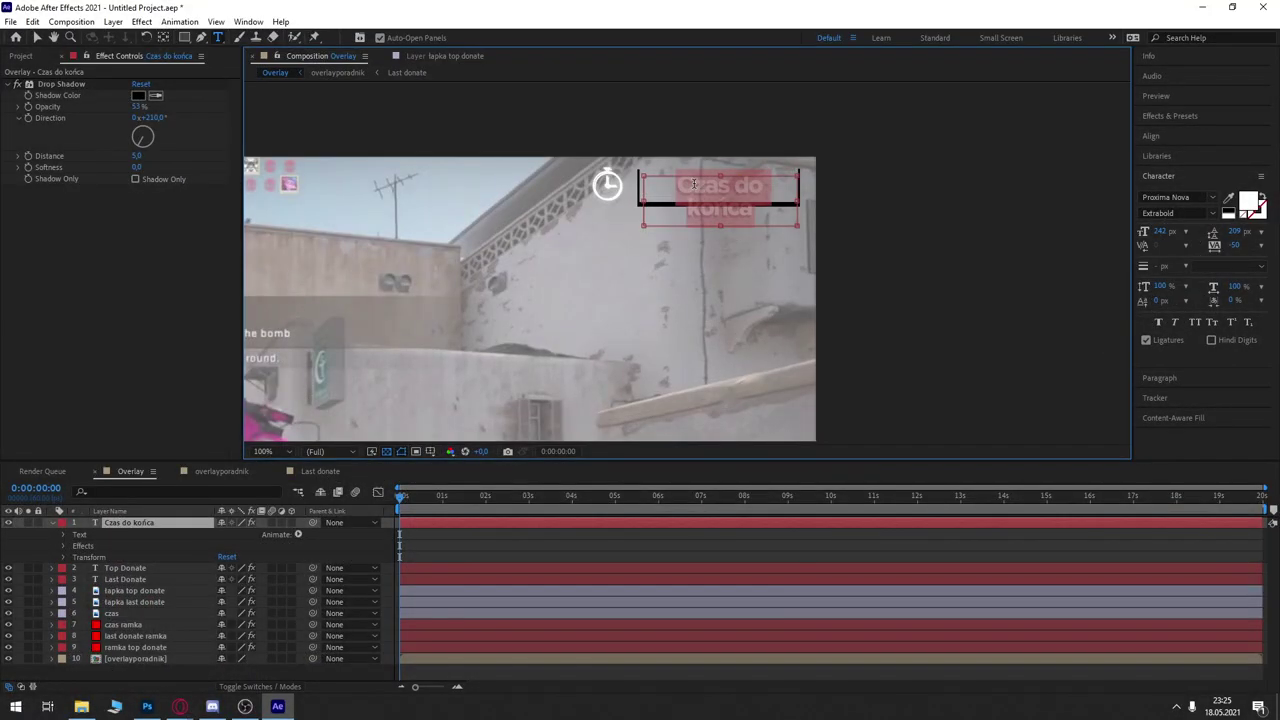
Step: Reduce the font size to 235 px so 'Czas do końca' fits on one line
{"action": "left_click", "coordinate": [62, 557]}
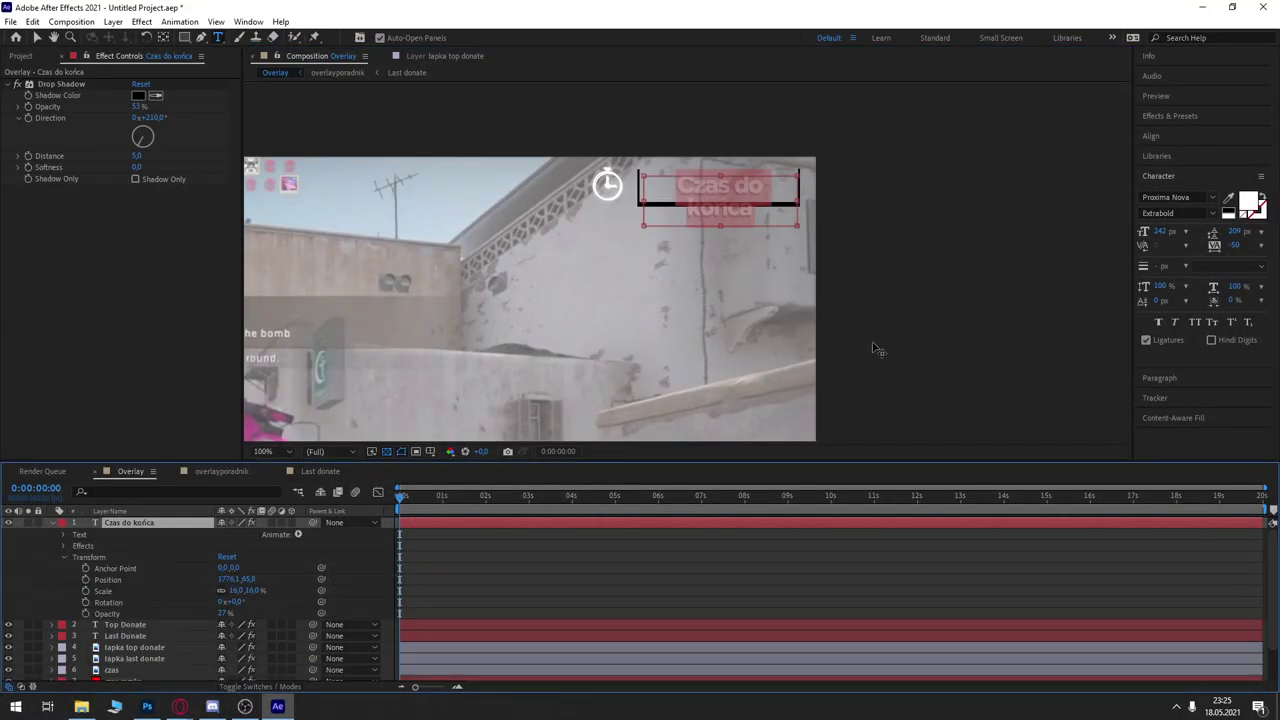
{"action": "left_click_drag", "start_coordinate": [1152, 230], "coordinate": [1150, 231]}
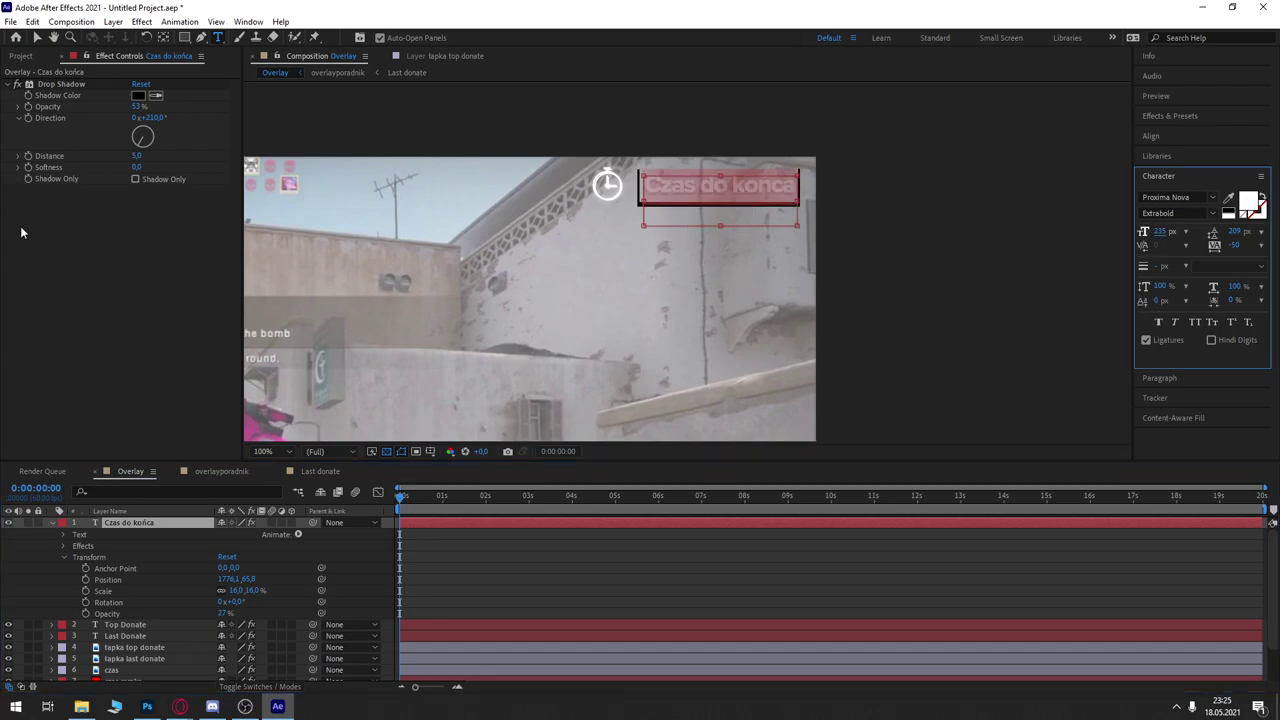
{"action": "left_click", "coordinate": [369, 561]}
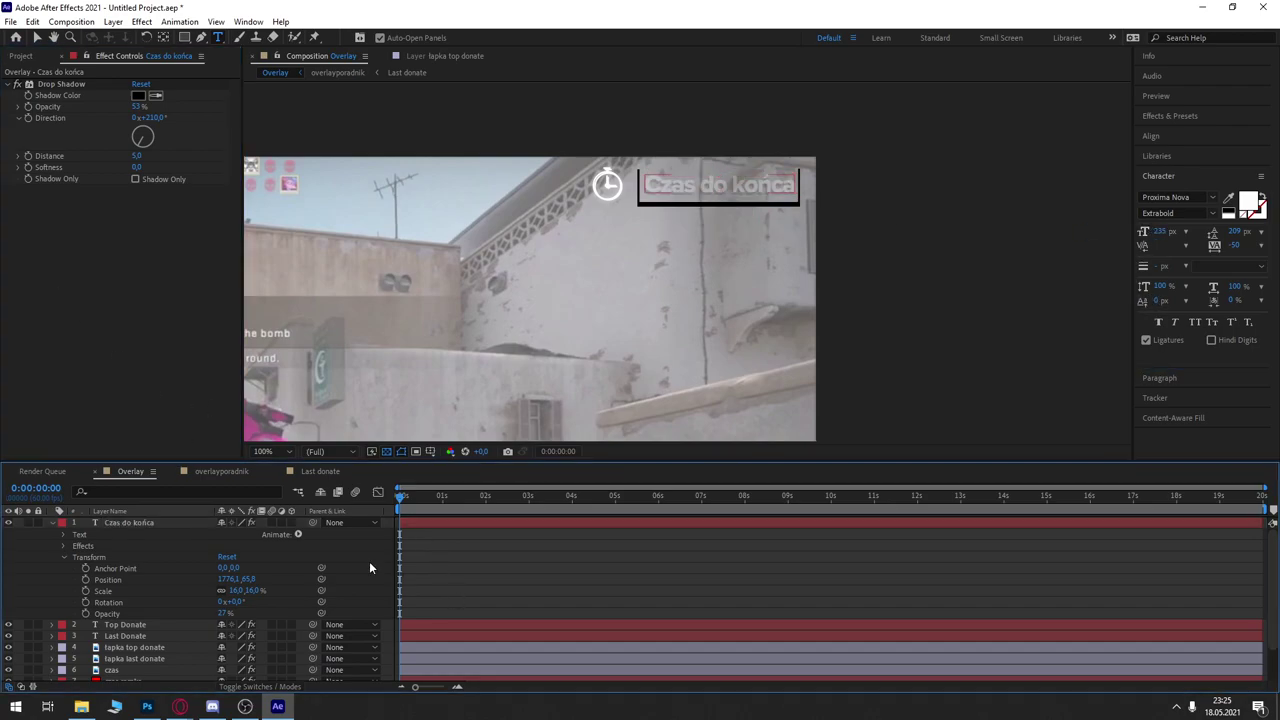
{"action": "left_click", "coordinate": [50, 521]}
{"action": "scroll", "coordinate": [548, 393], "scroll_direction": "down", "scroll_amount": 2}
Step: Hide the overlayporadnik background layer (layer 10) to leave a transparent canvas
{"action": "scroll", "coordinate": [548, 393], "scroll_direction": "down", "scroll_amount": 1}
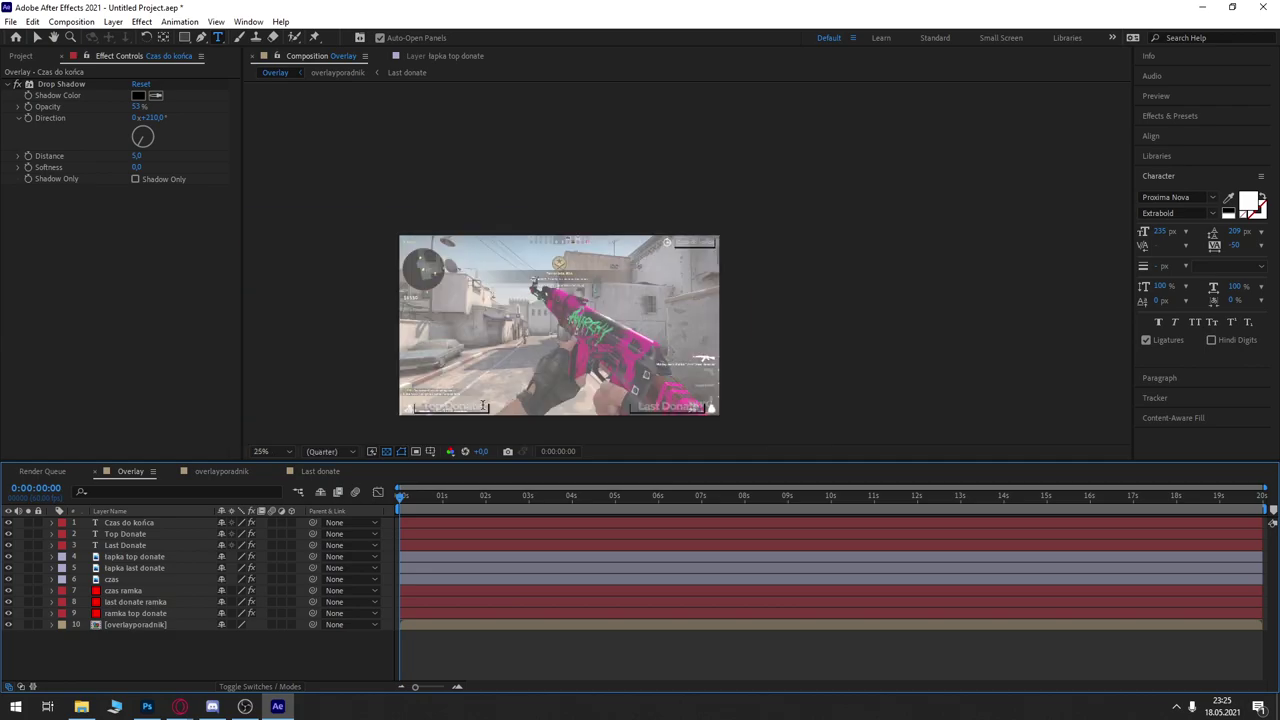
{"action": "scroll", "coordinate": [548, 393], "scroll_direction": "up", "scroll_amount": 1}
{"action": "scroll", "coordinate": [548, 393], "scroll_direction": "down", "scroll_amount": 1}
{"action": "scroll", "coordinate": [548, 393], "scroll_direction": "up", "scroll_amount": 1}
{"action": "scroll", "coordinate": [548, 393], "scroll_direction": "down", "scroll_amount": 1}
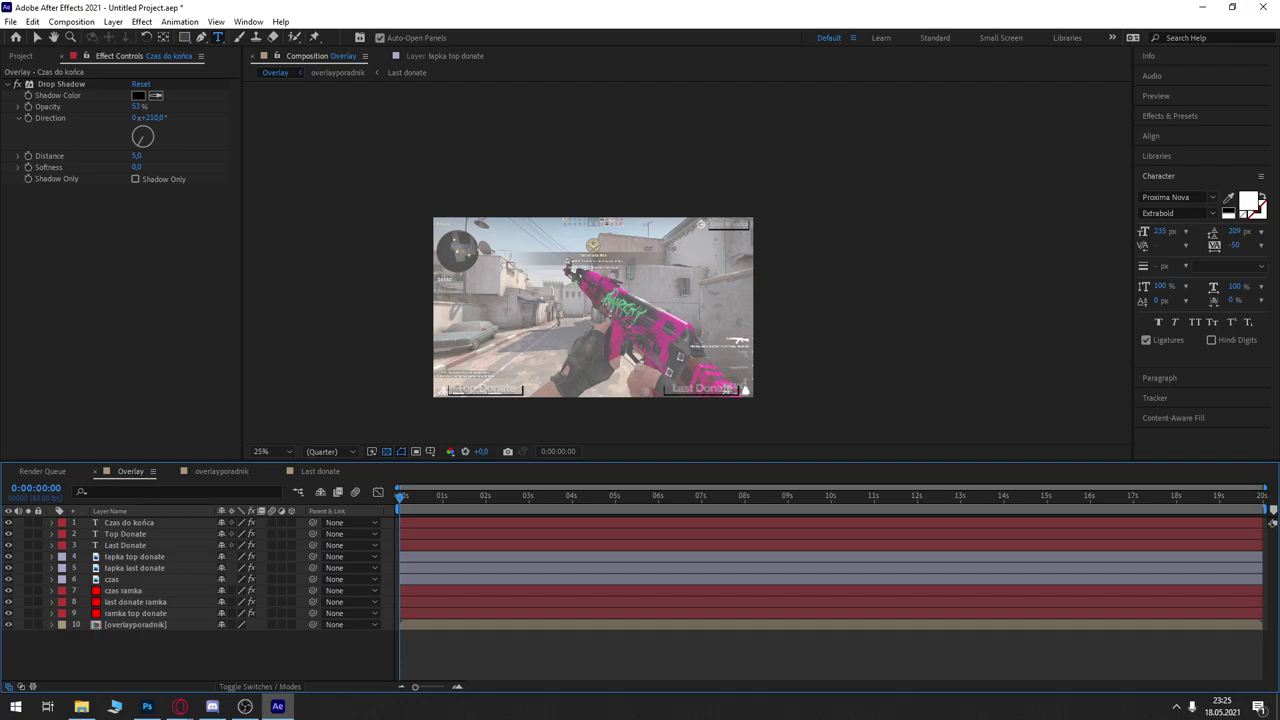
{"action": "left_click", "coordinate": [245, 706]}
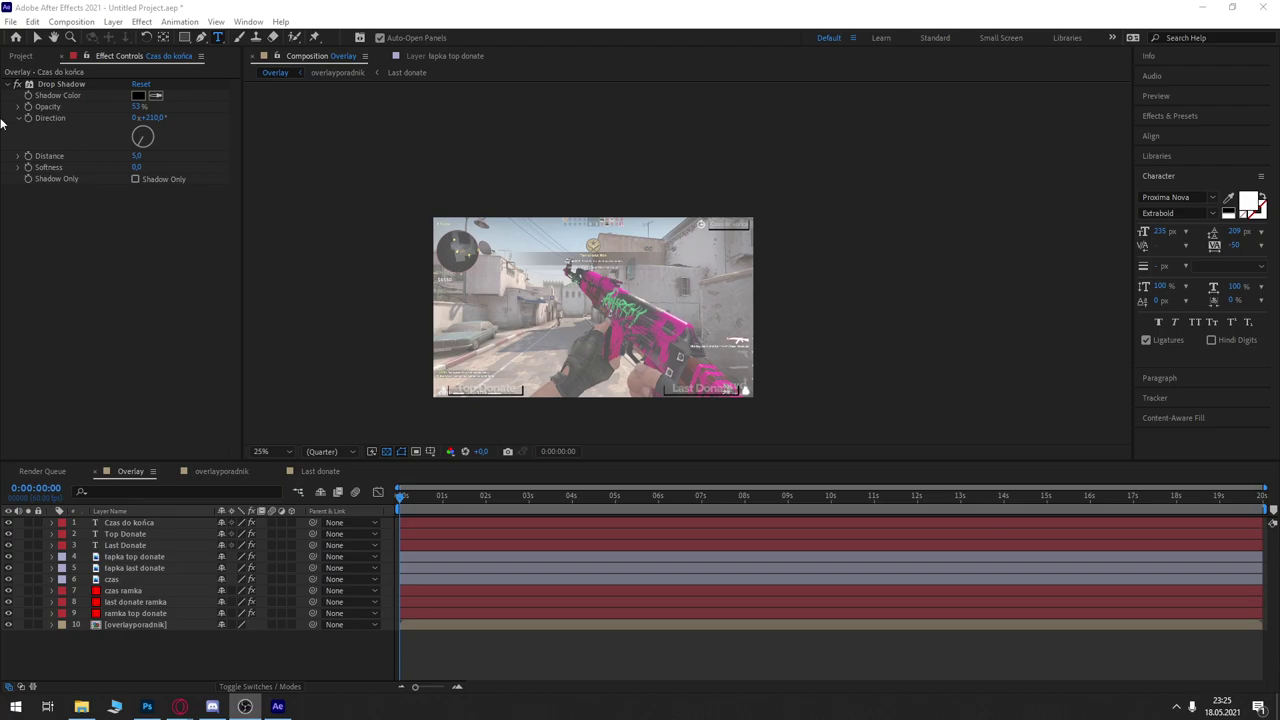
{"action": "left_click", "coordinate": [268, 649]}
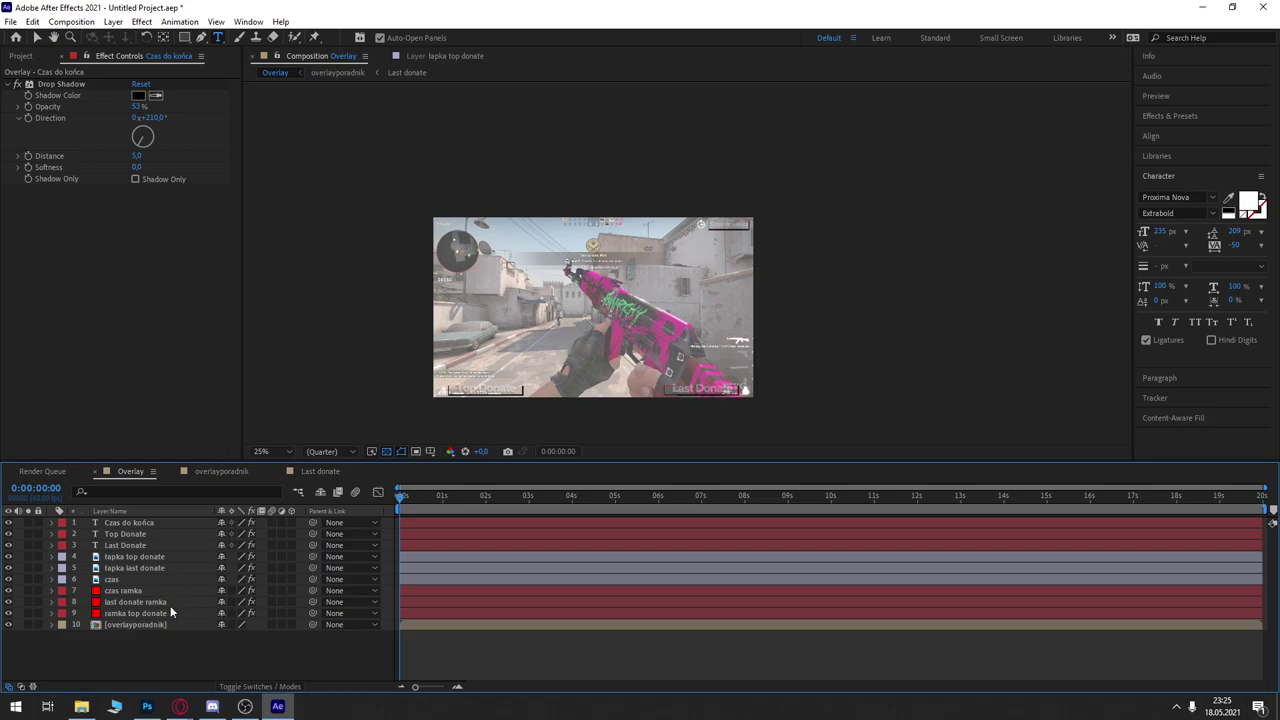
{"action": "left_click", "coordinate": [150, 624]}
{"action": "left_click", "coordinate": [10, 625]}
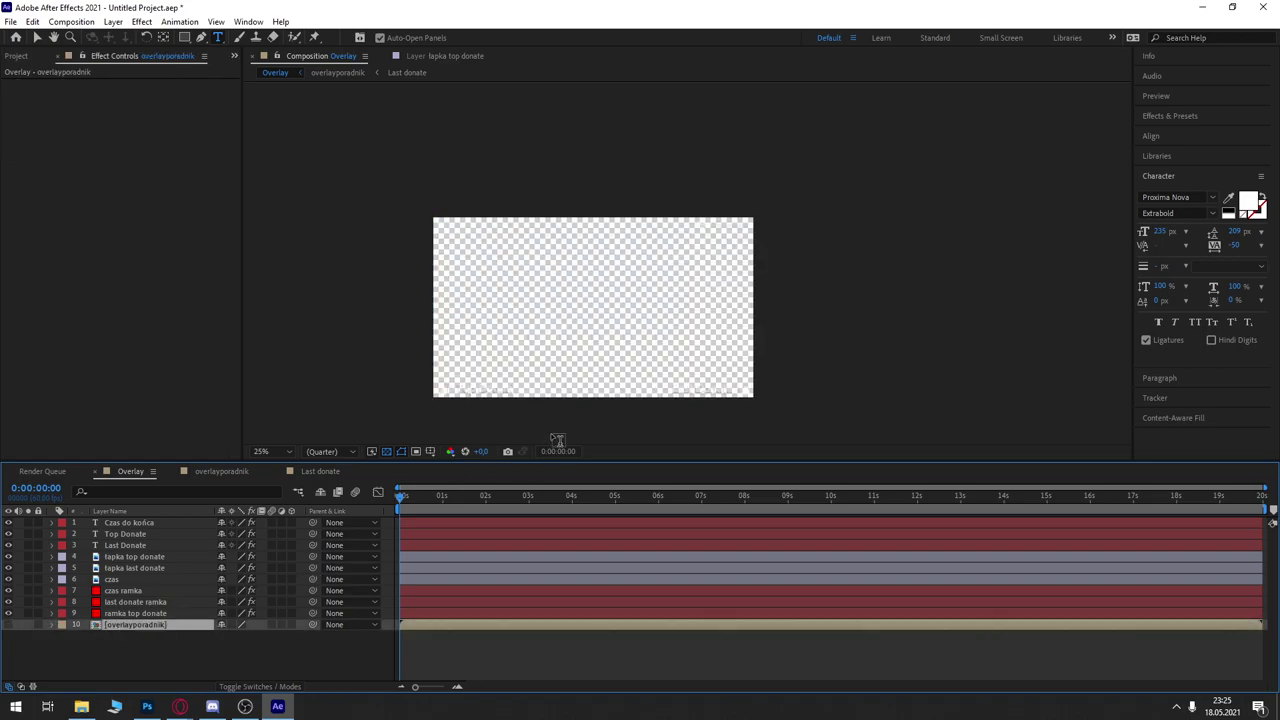
Step: Turn off the transparency grid and scrub to about 11 seconds to preview the neon frames
{"action": "left_click", "coordinate": [388, 451]}
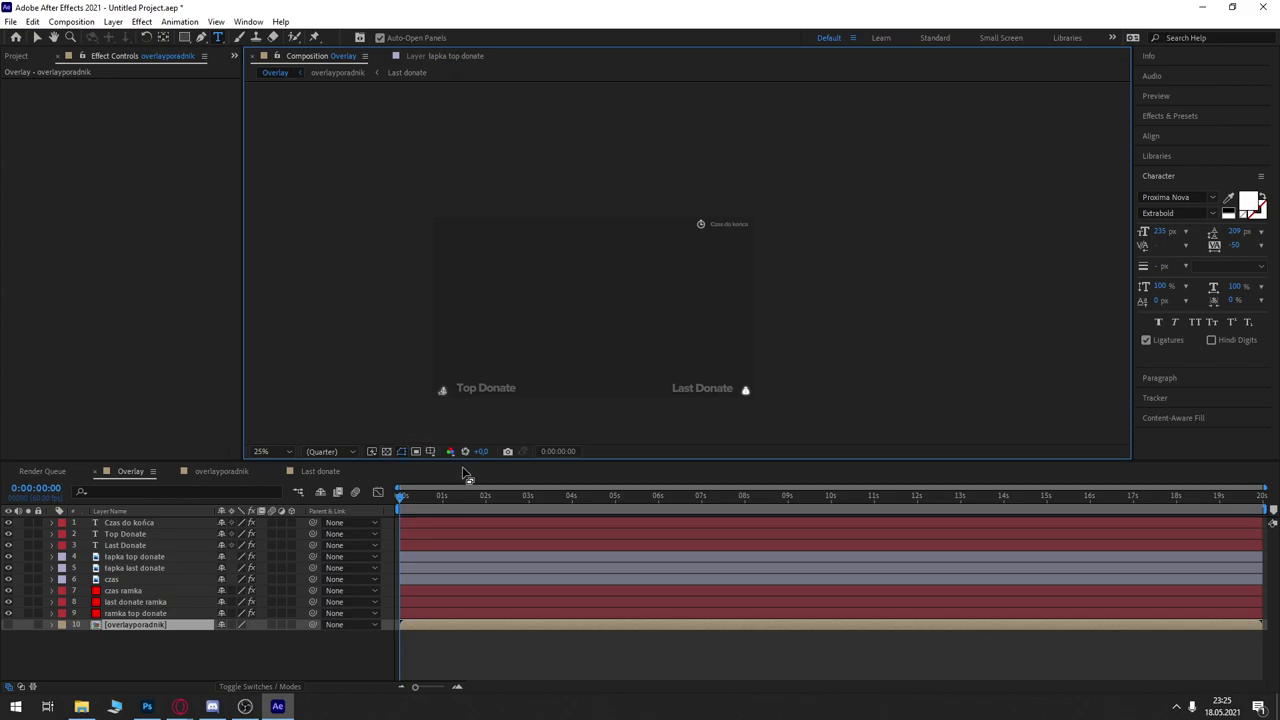
{"action": "mouse_move", "coordinate": [407, 494]}
{"action": "left_mouse_down"}
{"action": "mouse_move", "coordinate": [674, 516]}
{"action": "mouse_move", "coordinate": [280, 485]}
{"action": "mouse_move", "coordinate": [584, 480]}
{"action": "left_mouse_up"}
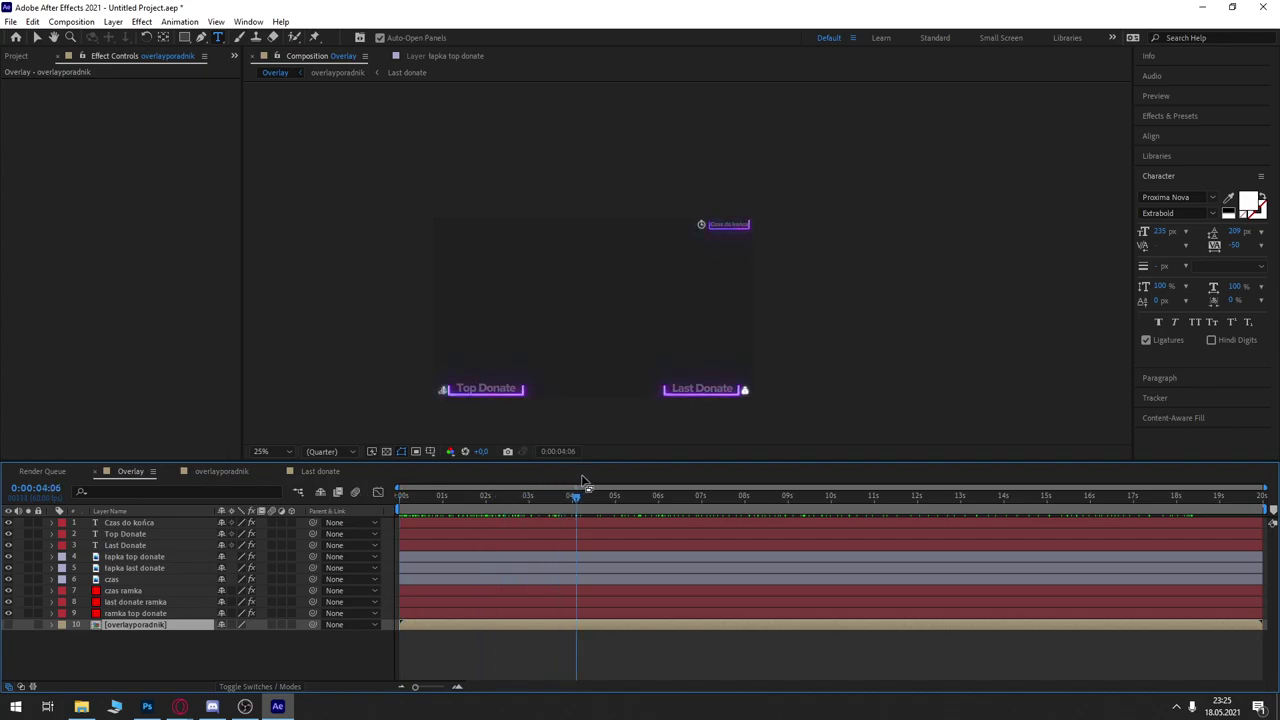
{"action": "left_click_drag", "start_coordinate": [597, 503], "coordinate": [884, 510]}
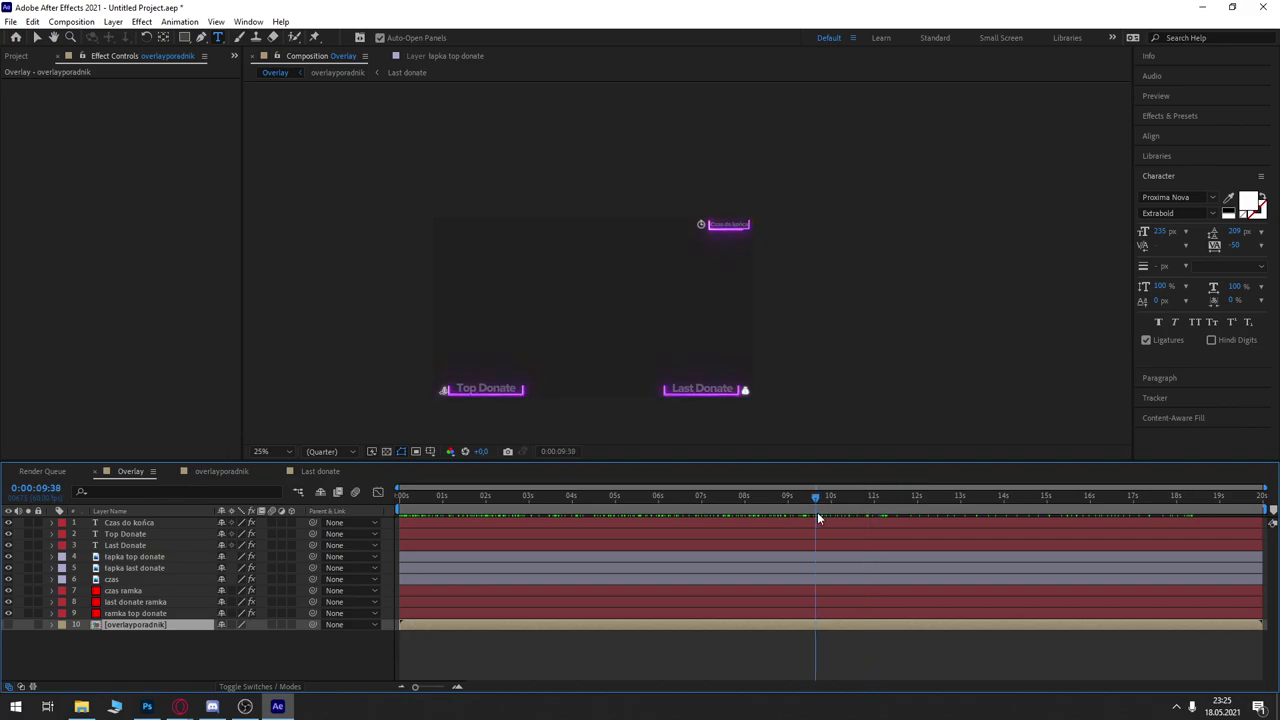
{"action": "mouse_move", "coordinate": [884, 503]}
{"action": "left_mouse_down"}
{"action": "mouse_move", "coordinate": [441, 505]}
{"action": "mouse_move", "coordinate": [407, 545]}
{"action": "left_mouse_up"}
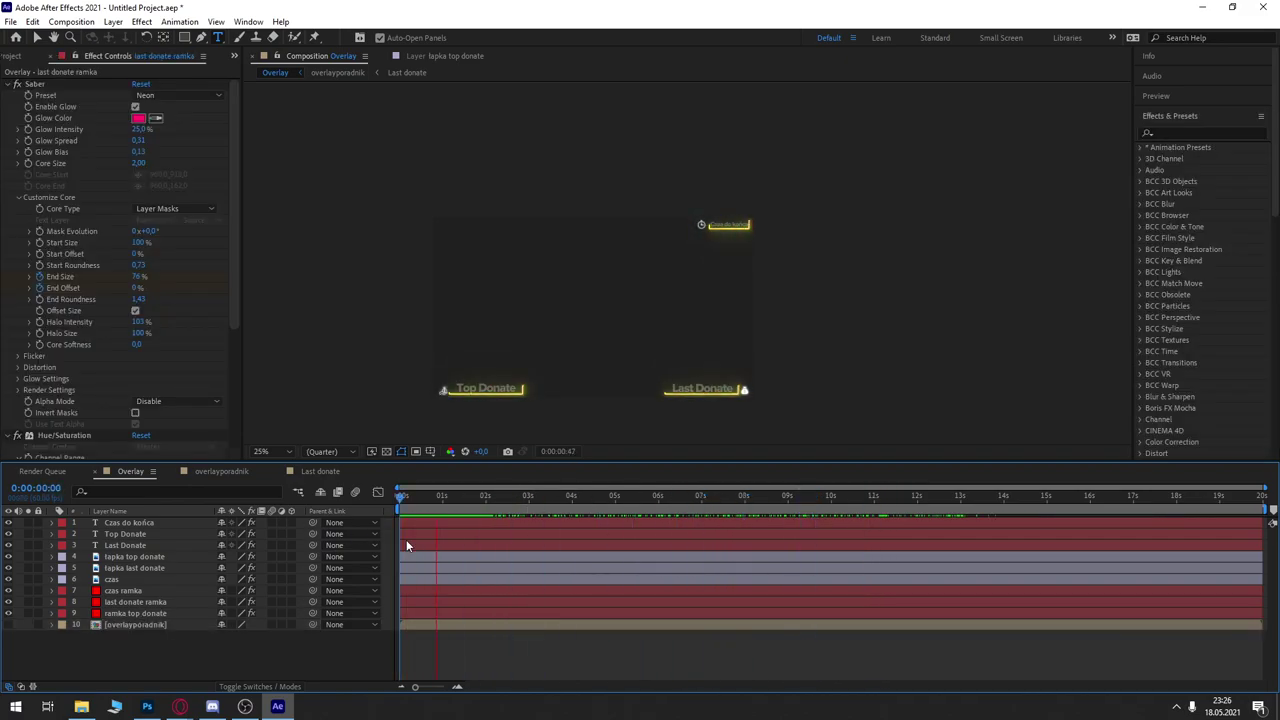
Step: Apply the Wiggle - position preset to Czas do końca with a wiggle amount of 4
{"action": "key", "text": "space"}
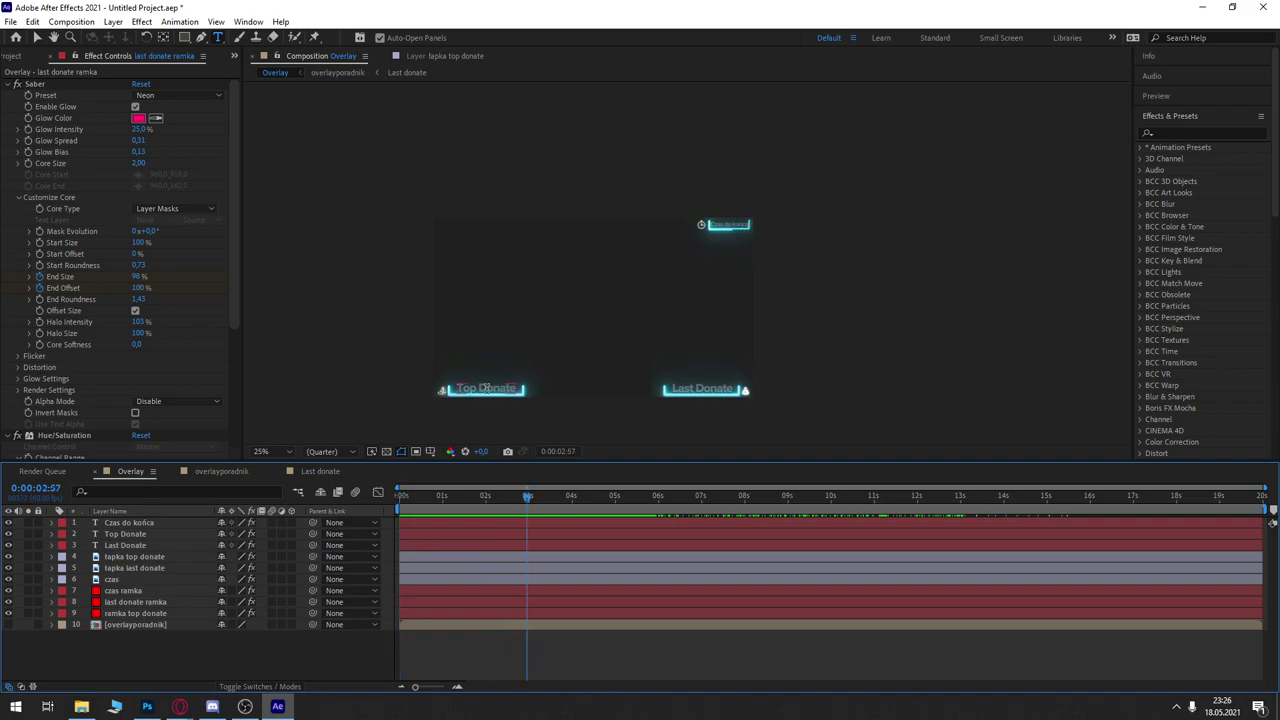
{"action": "key", "text": "period"}
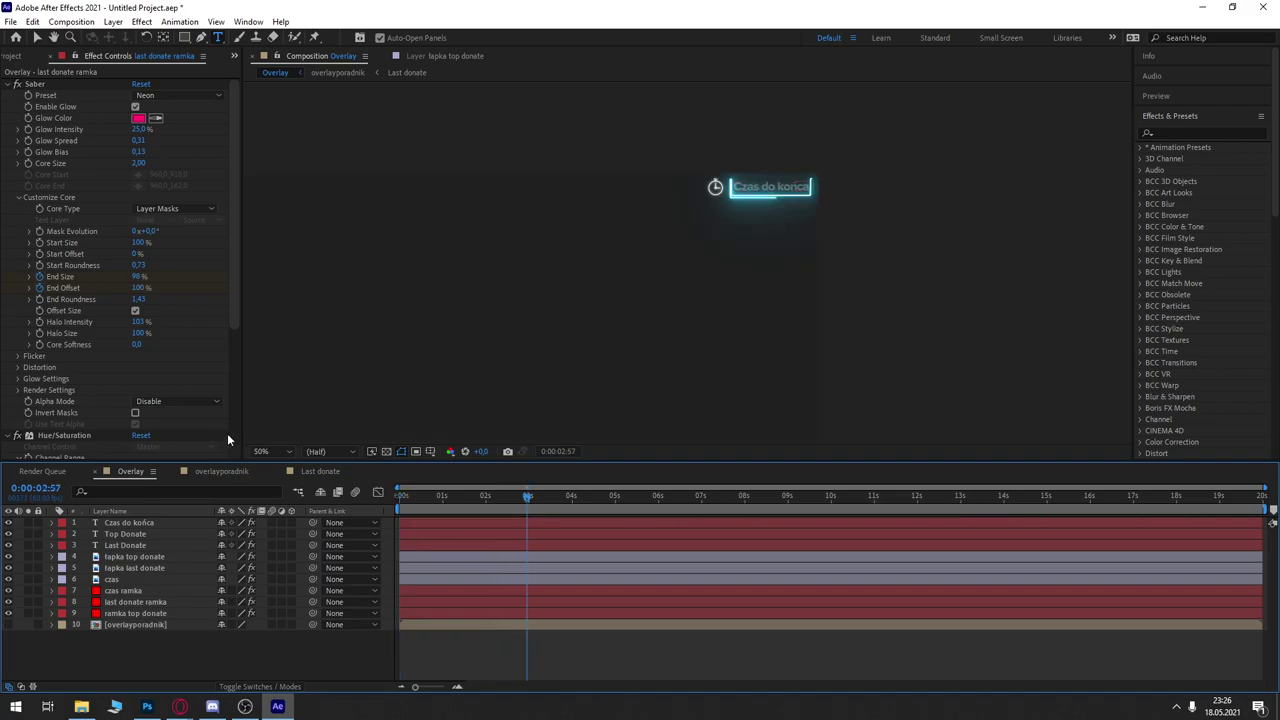
{"action": "left_click", "coordinate": [1200, 132]}
{"action": "type", "text": "wig"}
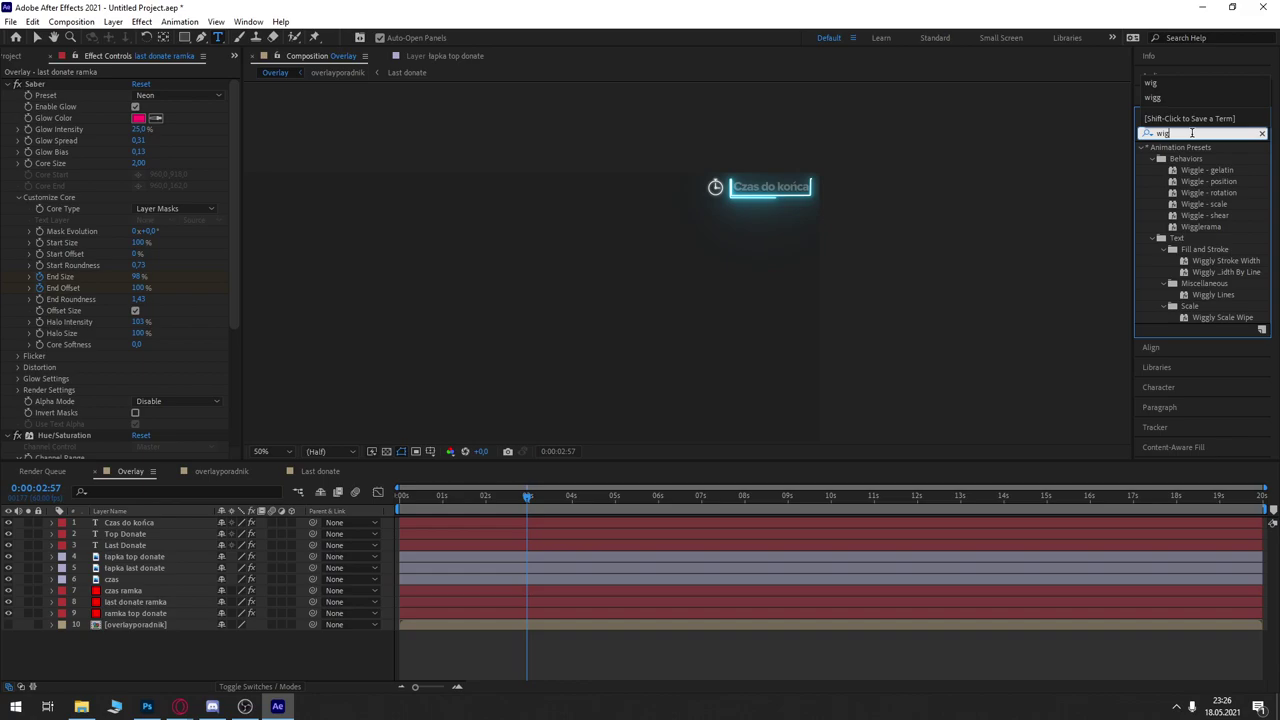
{"action": "left_click_drag", "start_coordinate": [1210, 182], "coordinate": [150, 522]}
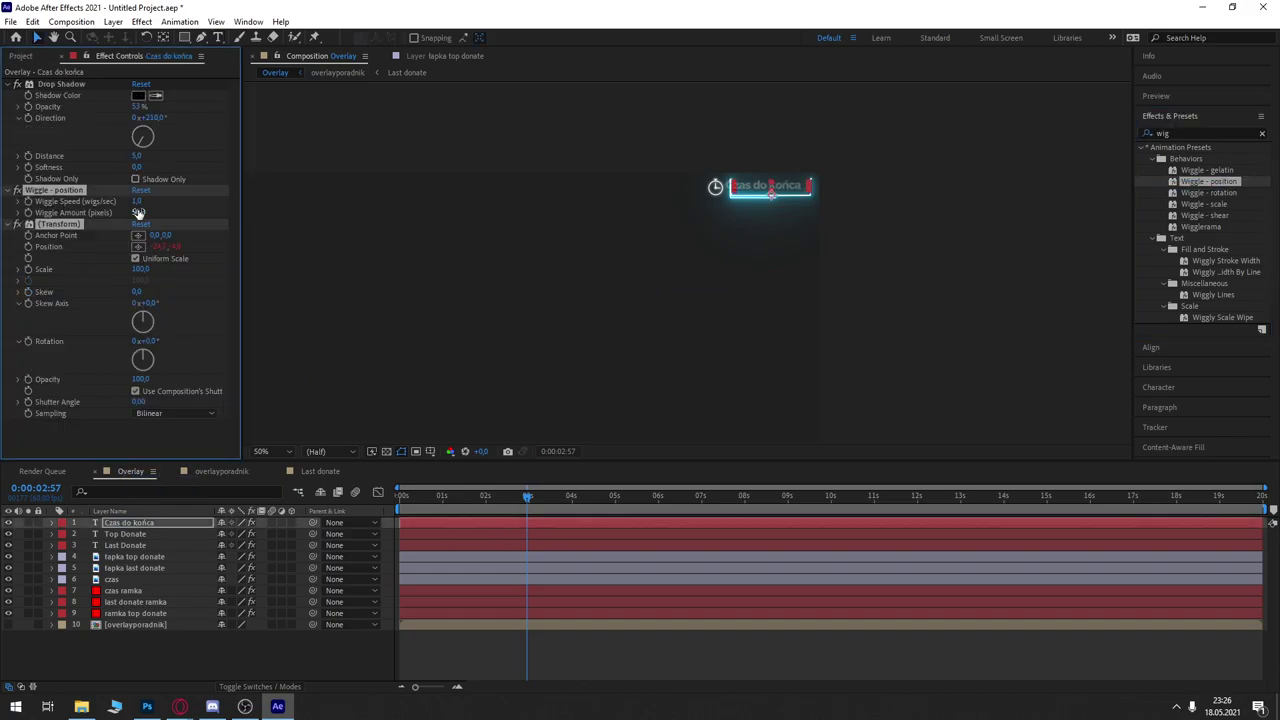
{"action": "left_click_drag", "start_coordinate": [139, 214], "coordinate": [110, 218]}
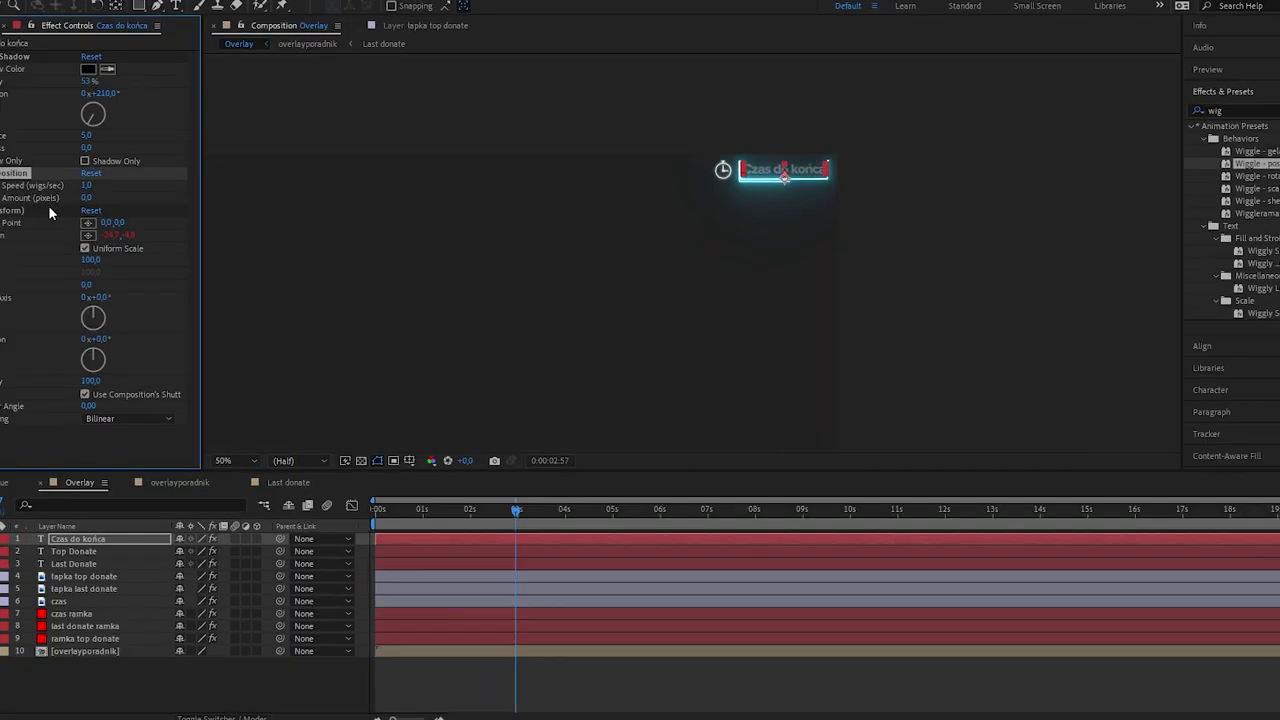
{"action": "left_click", "coordinate": [86, 198]}
{"action": "key", "text": "Return"}
{"action": "key", "text": "space"}
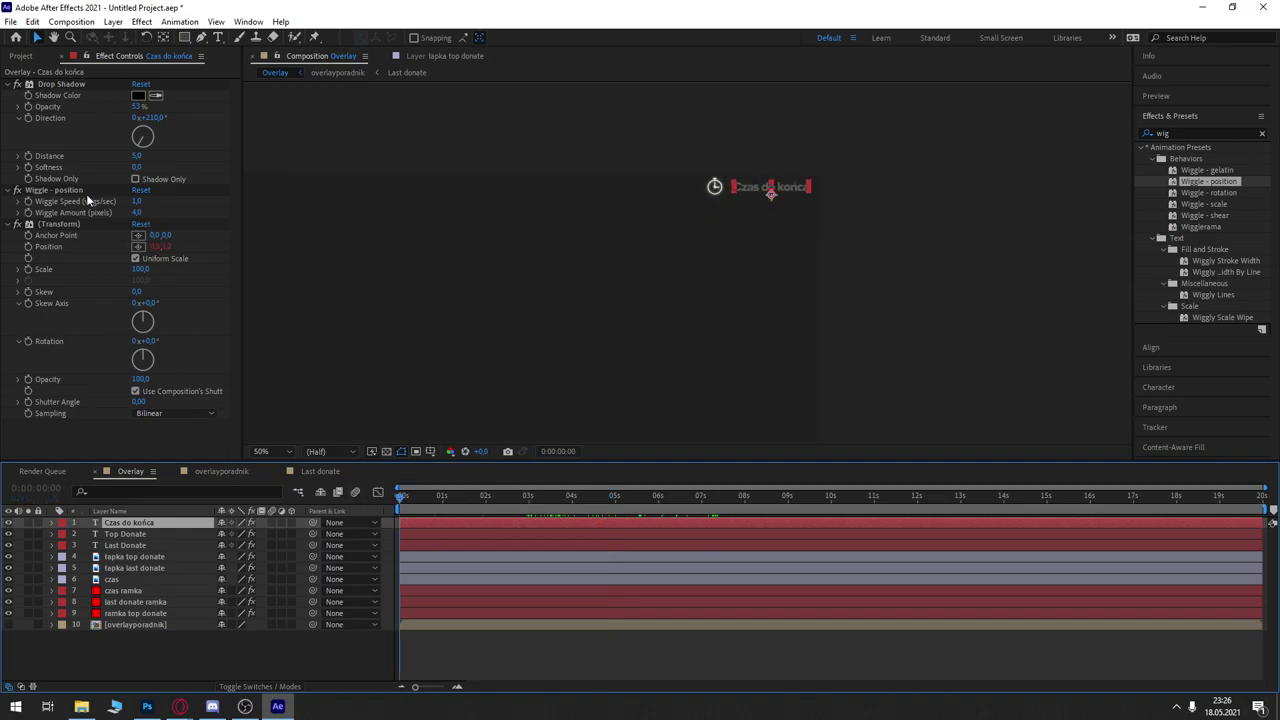
Step: Remove the stray wiggle from Last Donate and set Top Donate's wiggle amount to 5
{"action": "left_click", "coordinate": [145, 537]}
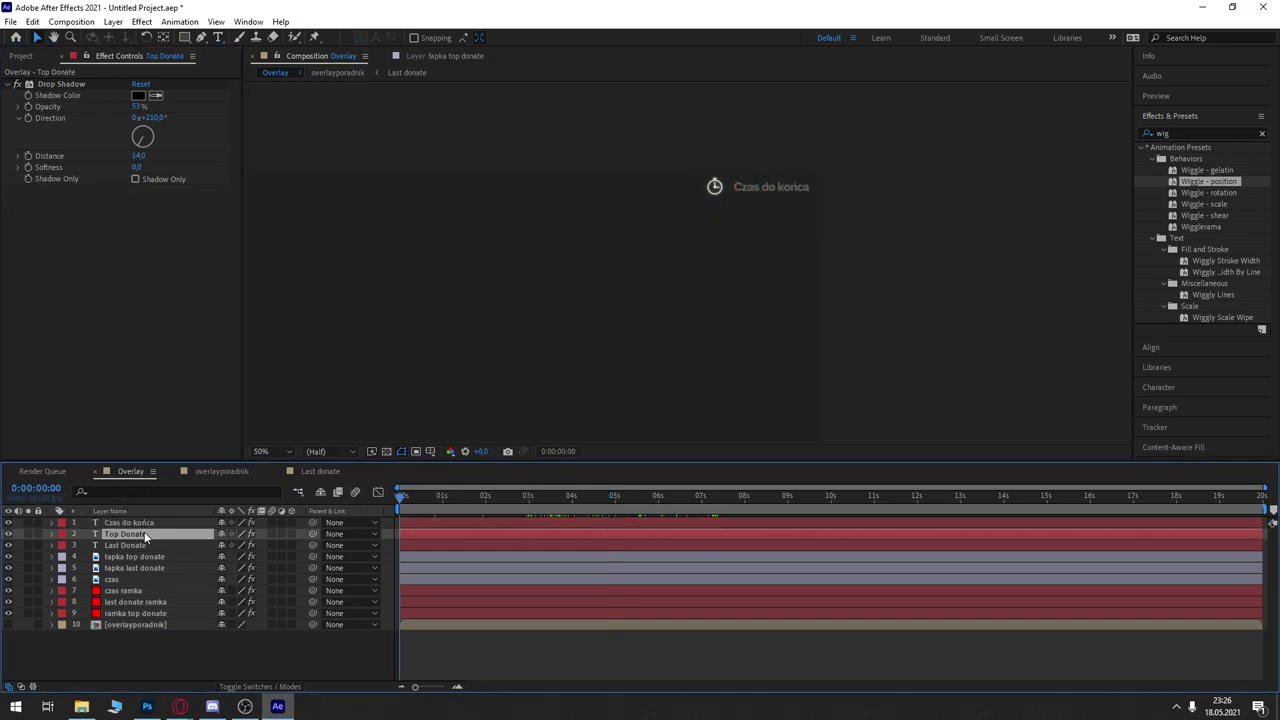
{"action": "left_click", "coordinate": [125, 545]}
{"action": "left_click", "coordinate": [265, 451]}
{"action": "left_click", "coordinate": [270, 211]}
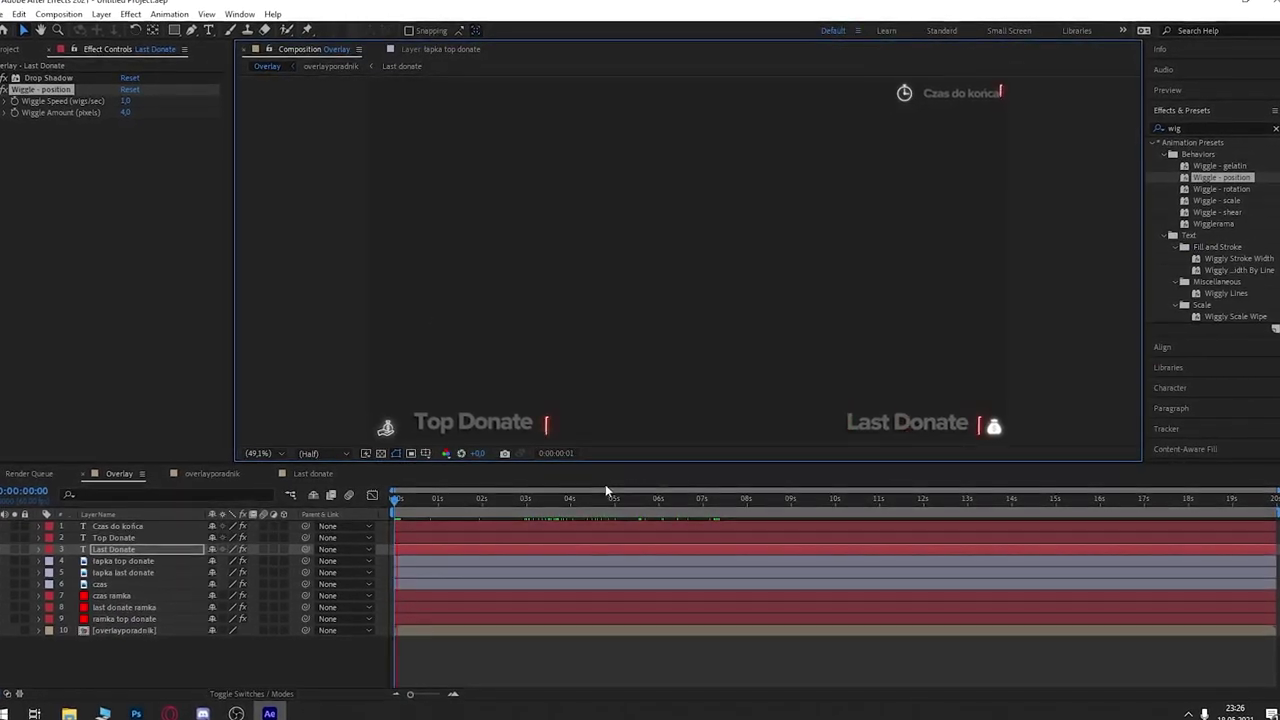
{"action": "key", "text": "Delete"}
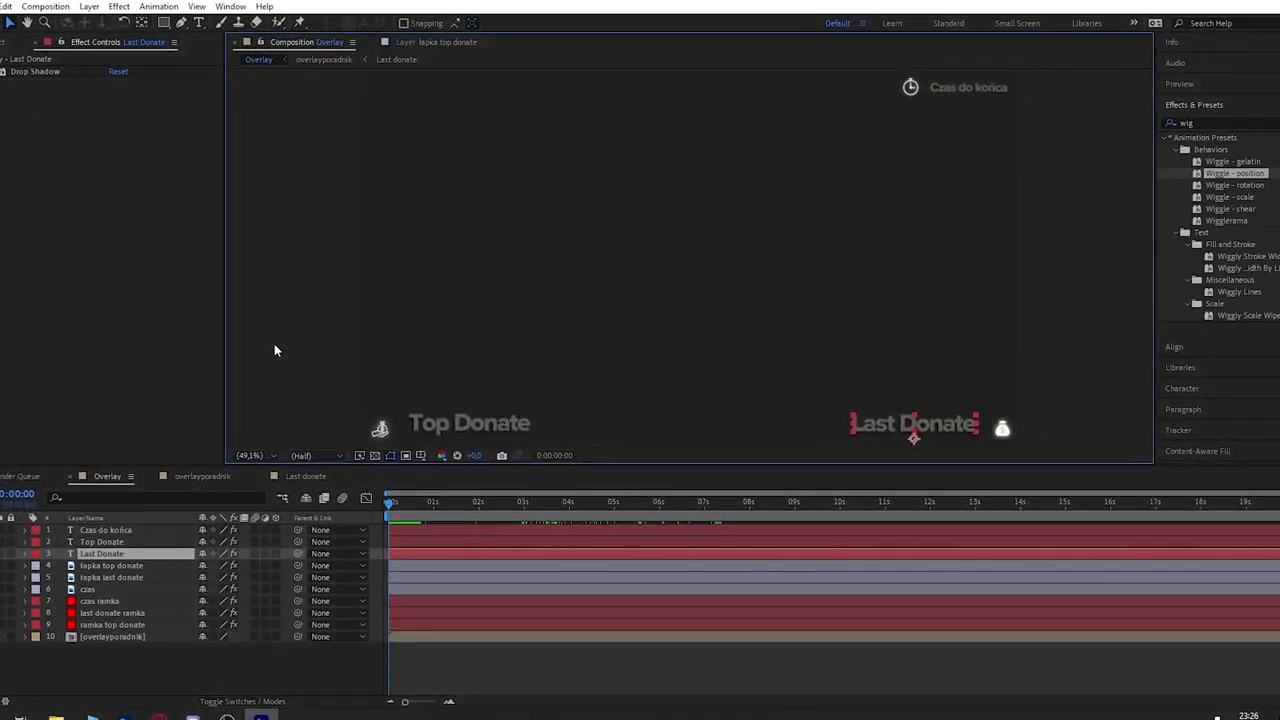
{"action": "left_click_drag", "start_coordinate": [101, 541], "coordinate": [116, 550]}
{"action": "left_click", "coordinate": [106, 204]}
{"action": "type", "text": "5"}
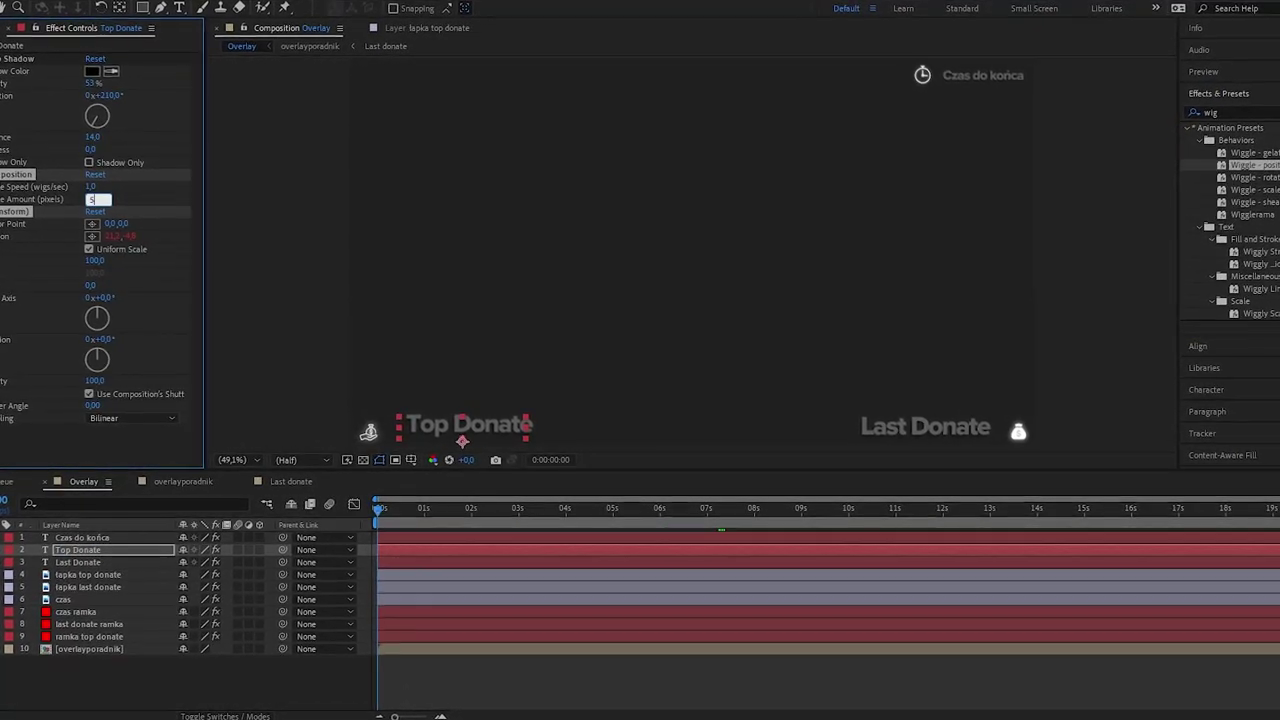
{"action": "left_click", "coordinate": [900, 425]}
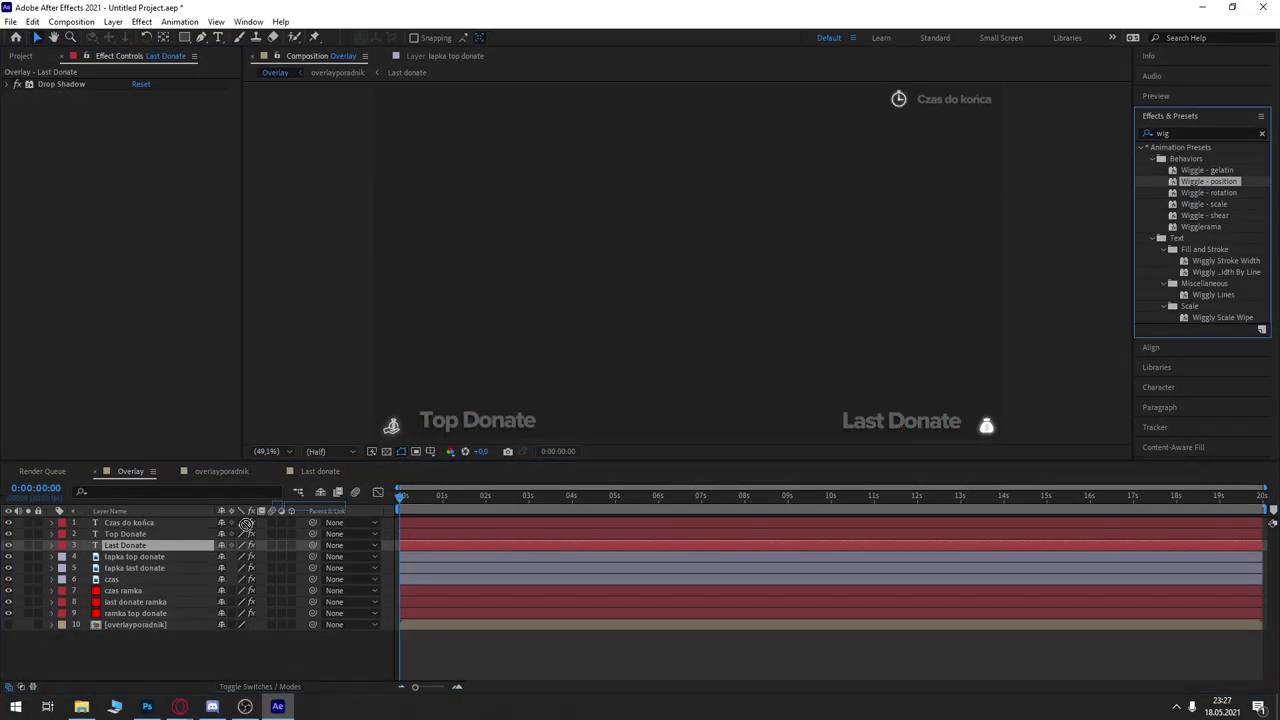
Step: Apply Wiggle - position to Last Donate and preview the animation up to ten seconds
{"action": "left_click_drag", "start_coordinate": [246, 524], "coordinate": [500, 545]}
{"action": "left_click_drag", "start_coordinate": [552, 508], "coordinate": [838, 508]}
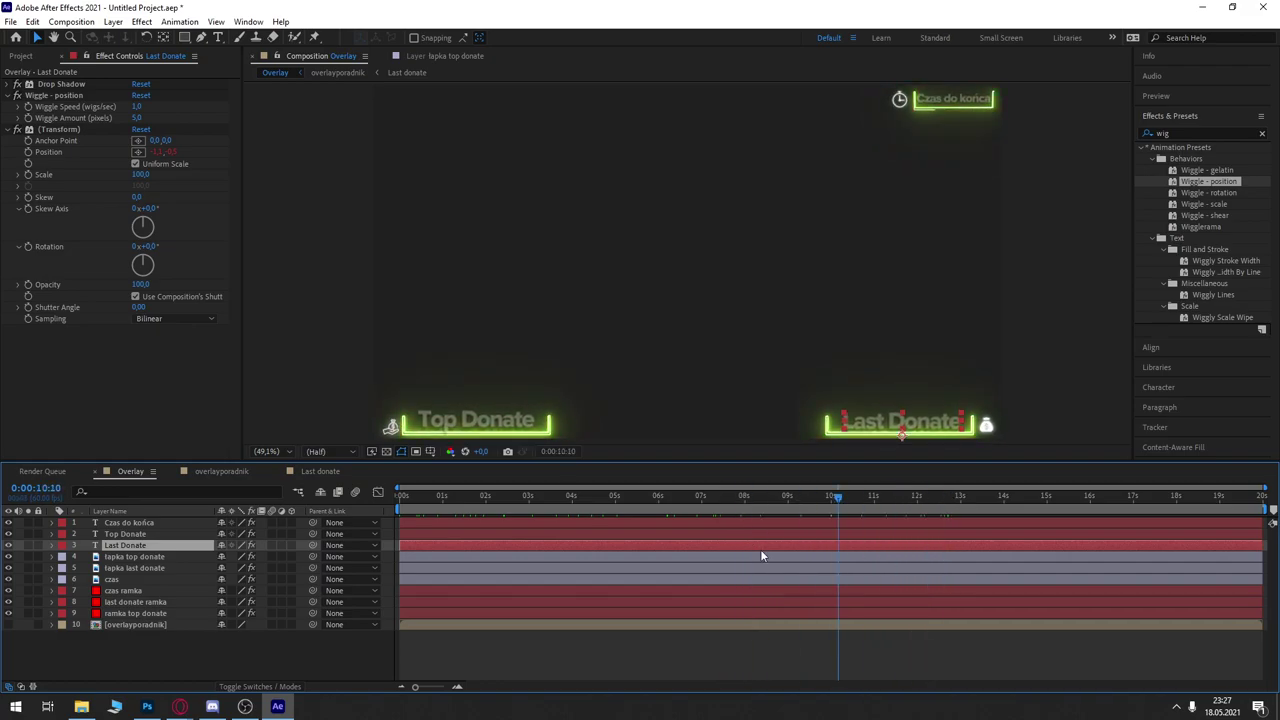
{"action": "key", "text": "Home"}
{"action": "scroll", "coordinate": [770, 363], "scroll_direction": "down", "scroll_amount": 2}
{"action": "scroll", "coordinate": [804, 362], "scroll_direction": "up", "scroll_amount": 2}
{"action": "scroll", "coordinate": [830, 372], "scroll_direction": "down", "scroll_amount": 2}
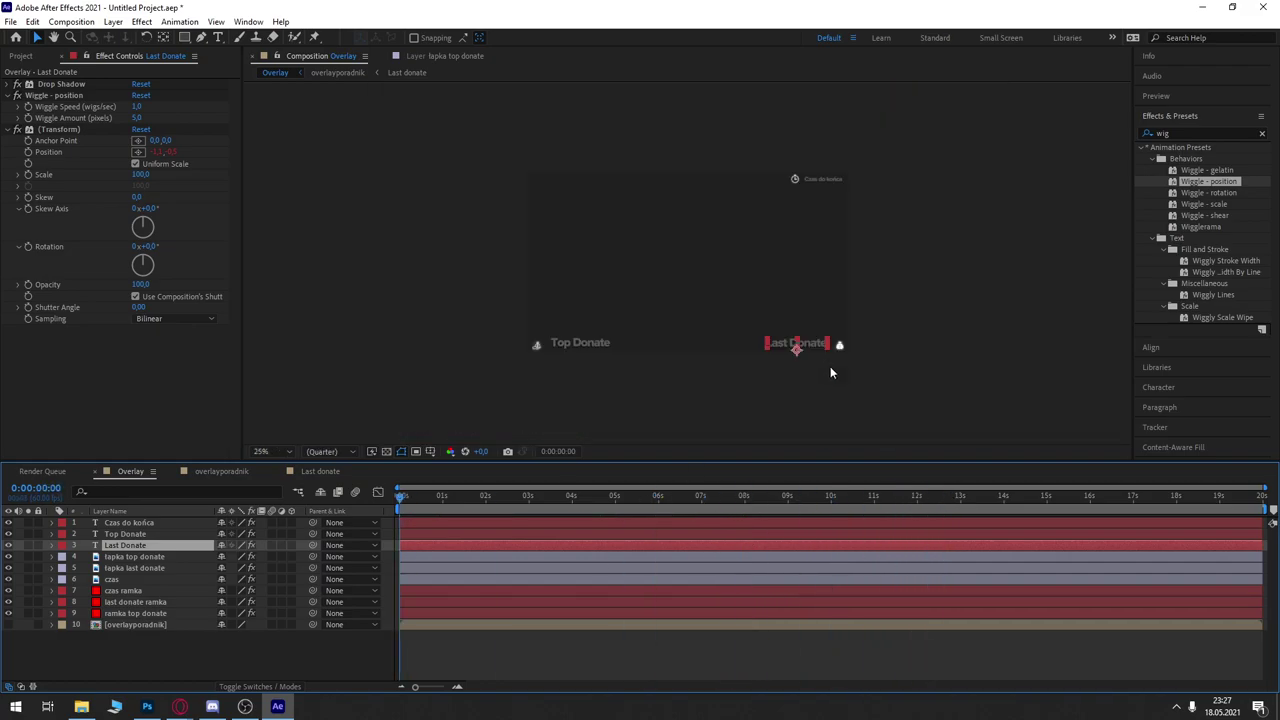
Step: Turn the transparency grid back on and preview the overlay animation
{"action": "left_click", "coordinate": [214, 667]}
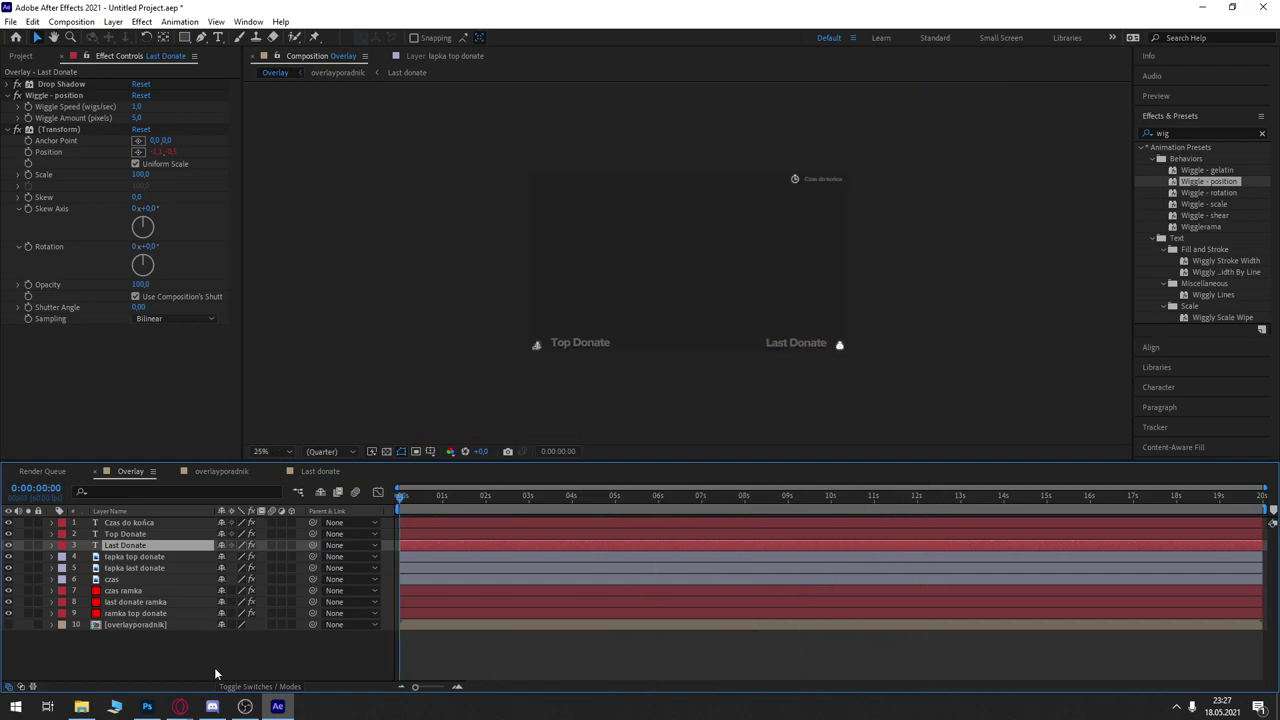
{"action": "left_click", "coordinate": [387, 452]}
{"action": "key", "text": "space"}
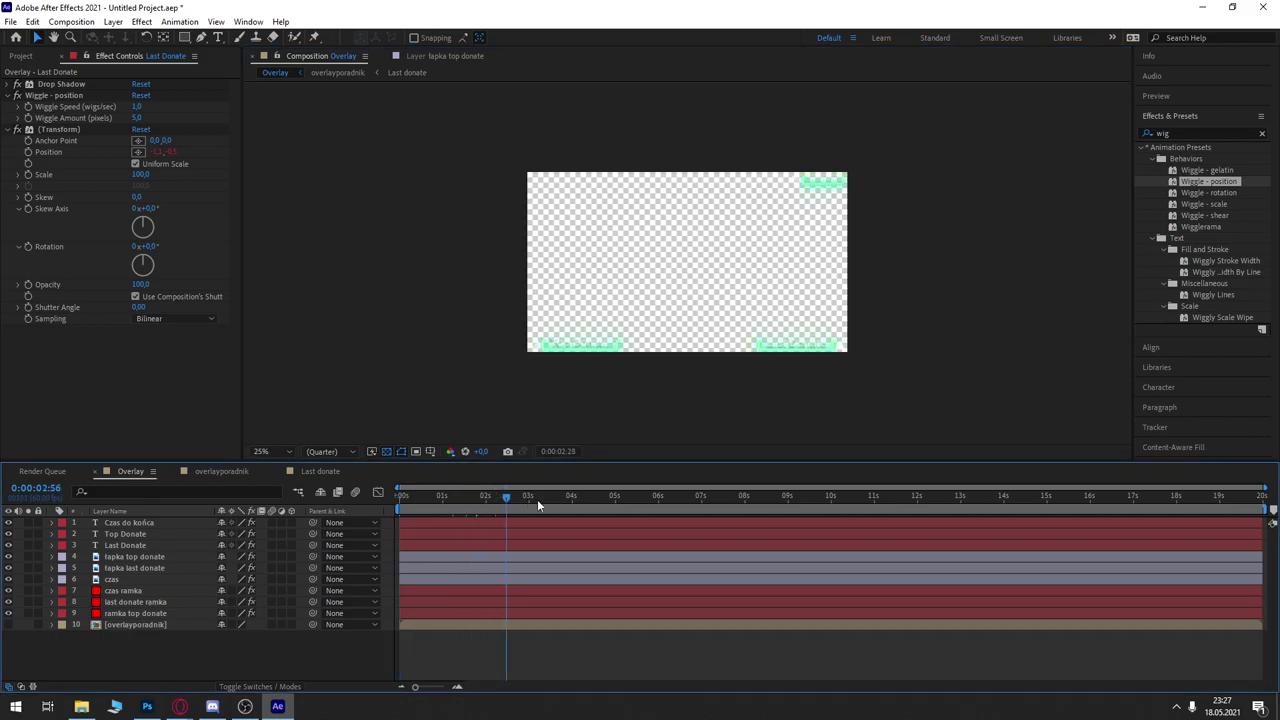
{"action": "key", "text": "space"}
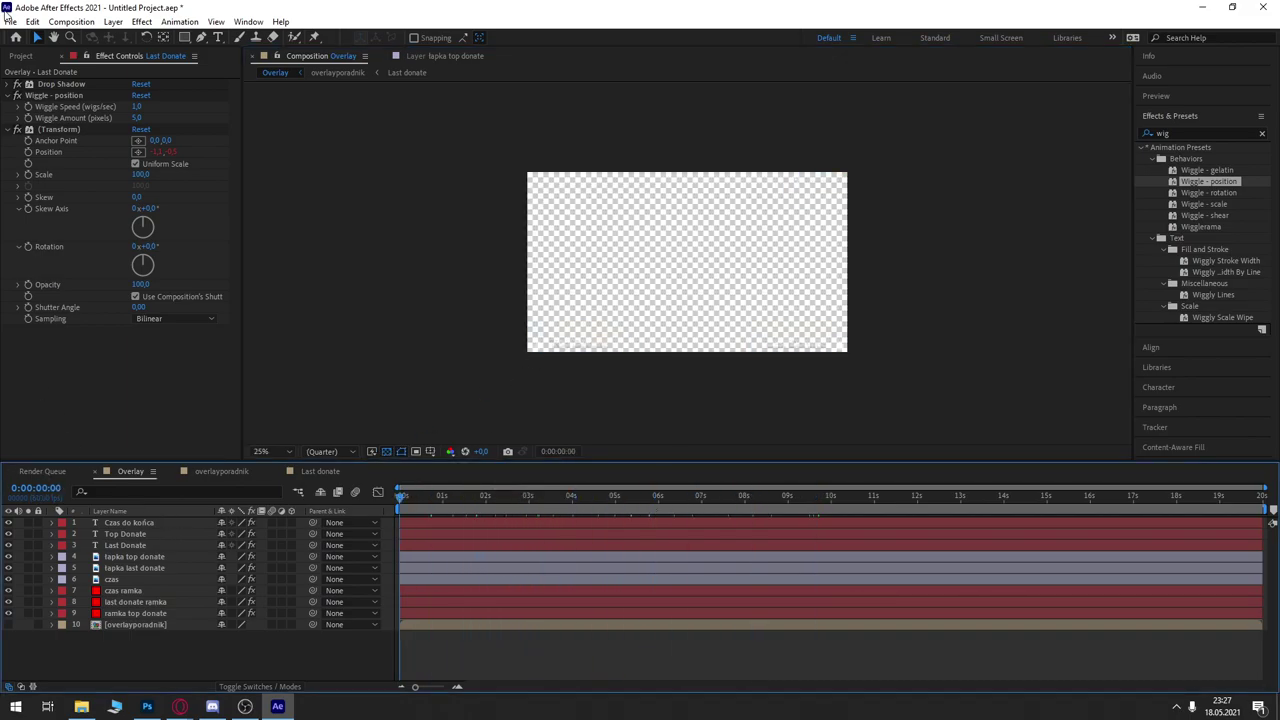
{"action": "left_click", "coordinate": [10, 21]}
Step: Queue the Overlay composition for rendering as QuickTime with RGB + Alpha channels
{"action": "mouse_move", "coordinate": [55, 234]}
{"action": "left_click", "coordinate": [281, 254]}
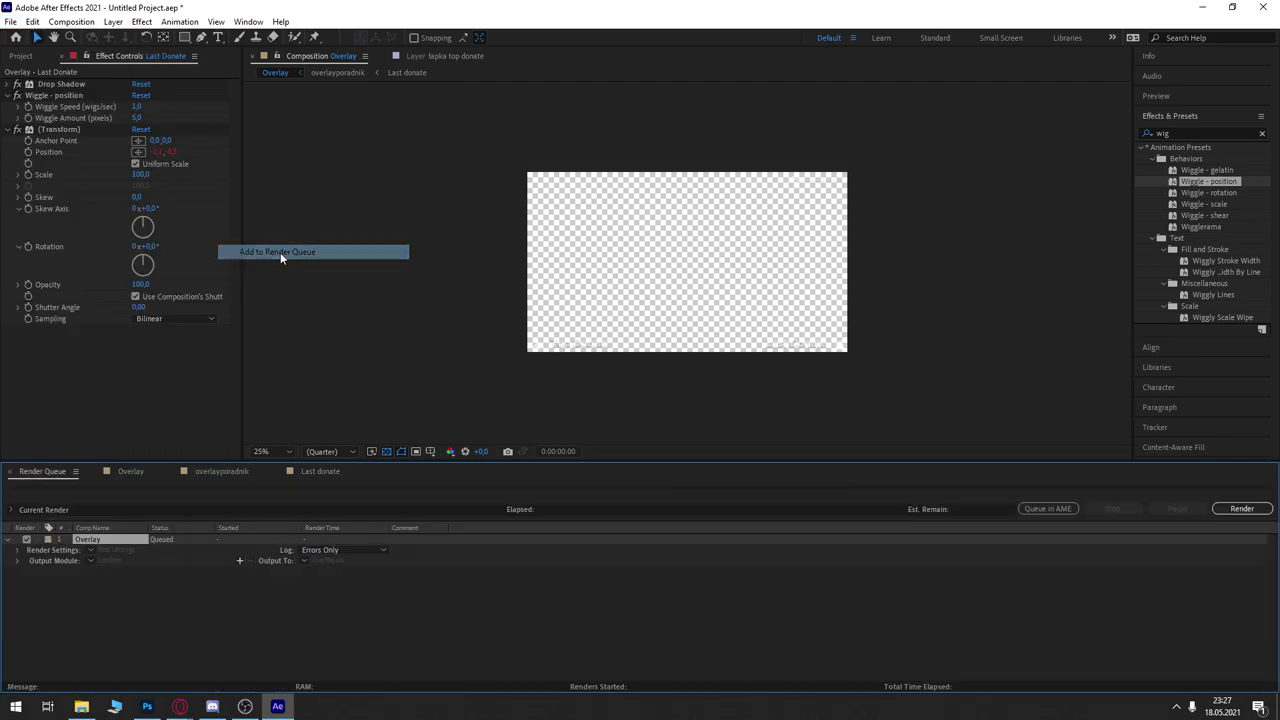
{"action": "left_click", "coordinate": [110, 561]}
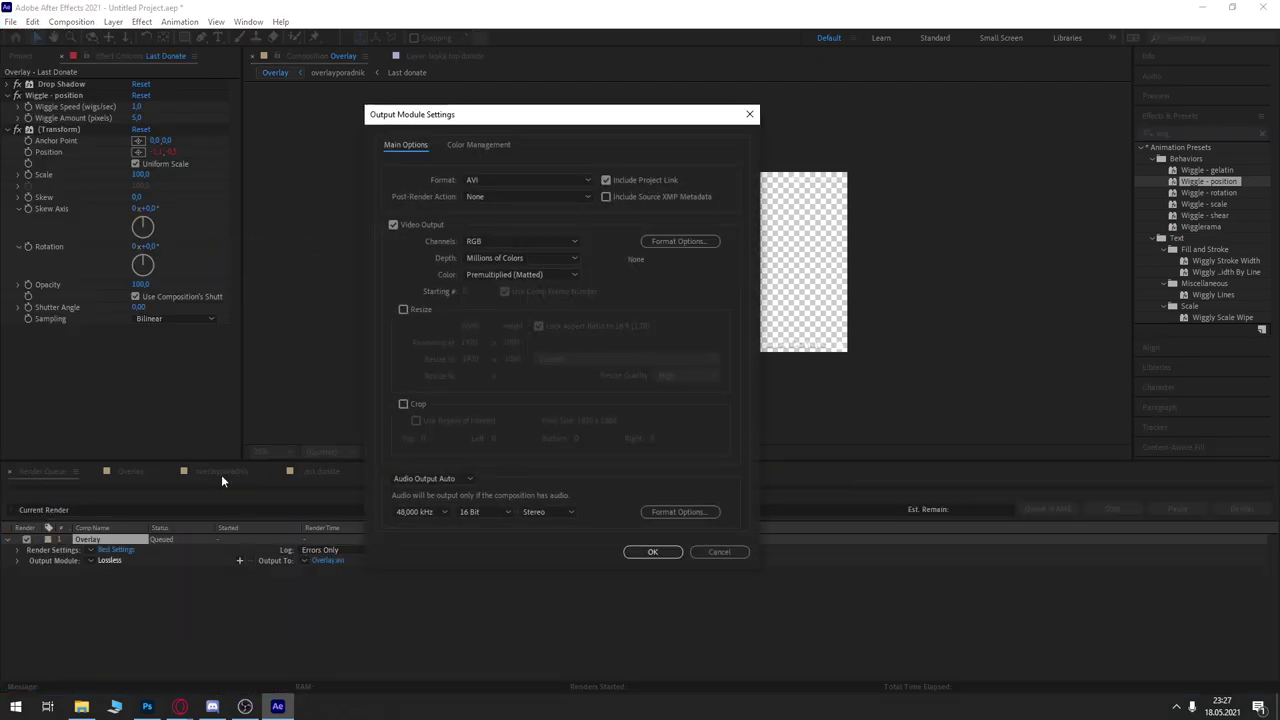
{"action": "left_click", "coordinate": [475, 244]}
{"action": "left_click", "coordinate": [506, 288]}
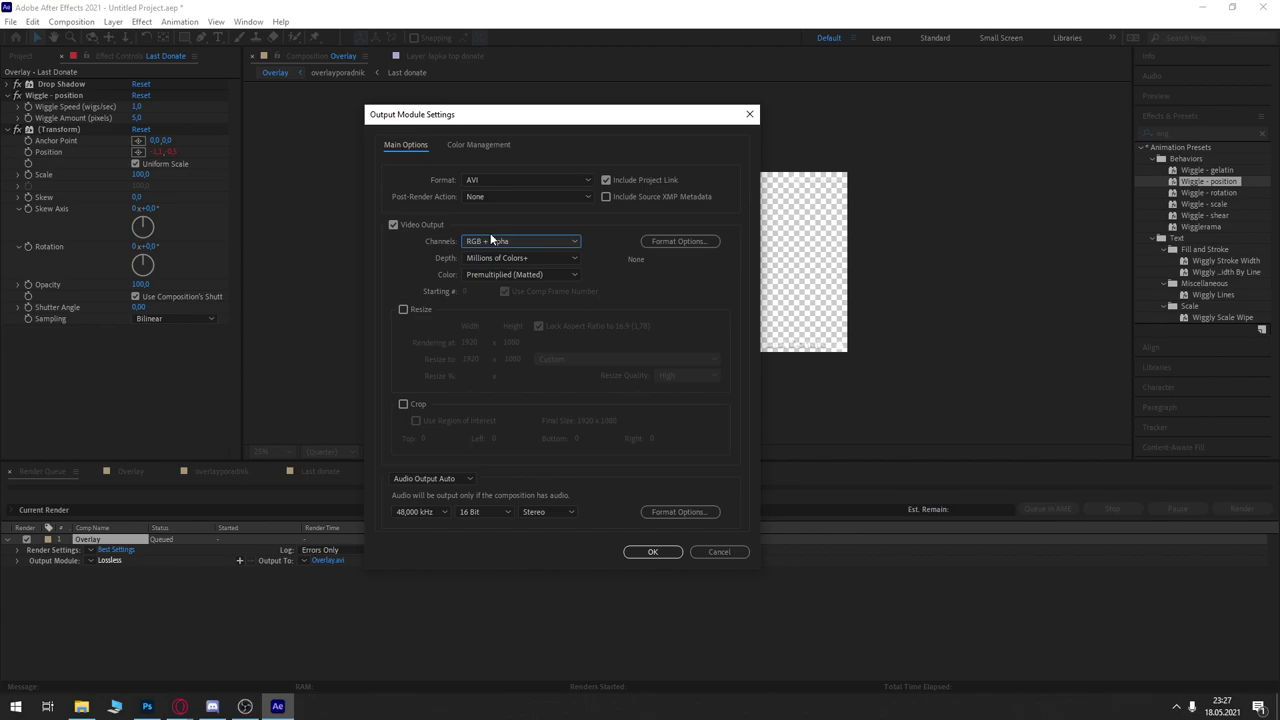
{"action": "left_click", "coordinate": [505, 181]}
{"action": "left_click", "coordinate": [512, 312]}
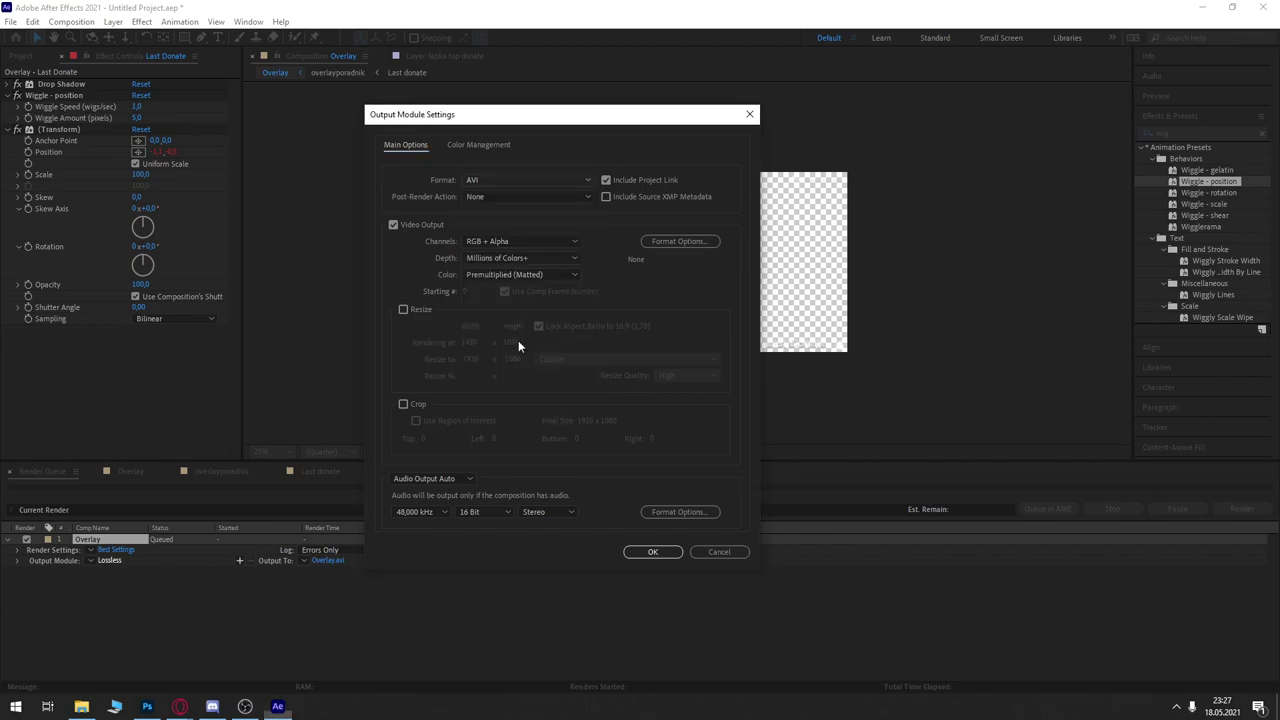
{"action": "left_click", "coordinate": [652, 552]}
Step: Set the output file to Overlay.mov, render it, then close After Effects
{"action": "left_click", "coordinate": [338, 562]}
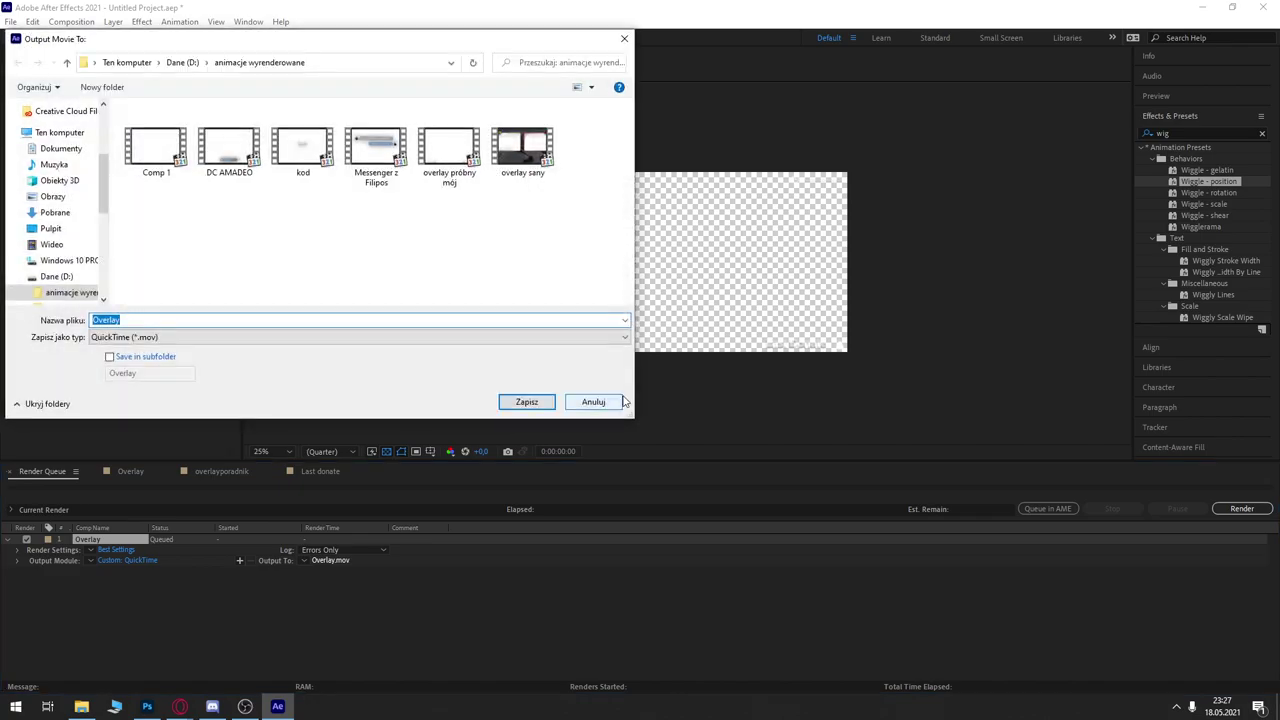
{"action": "type", "text": "O"}
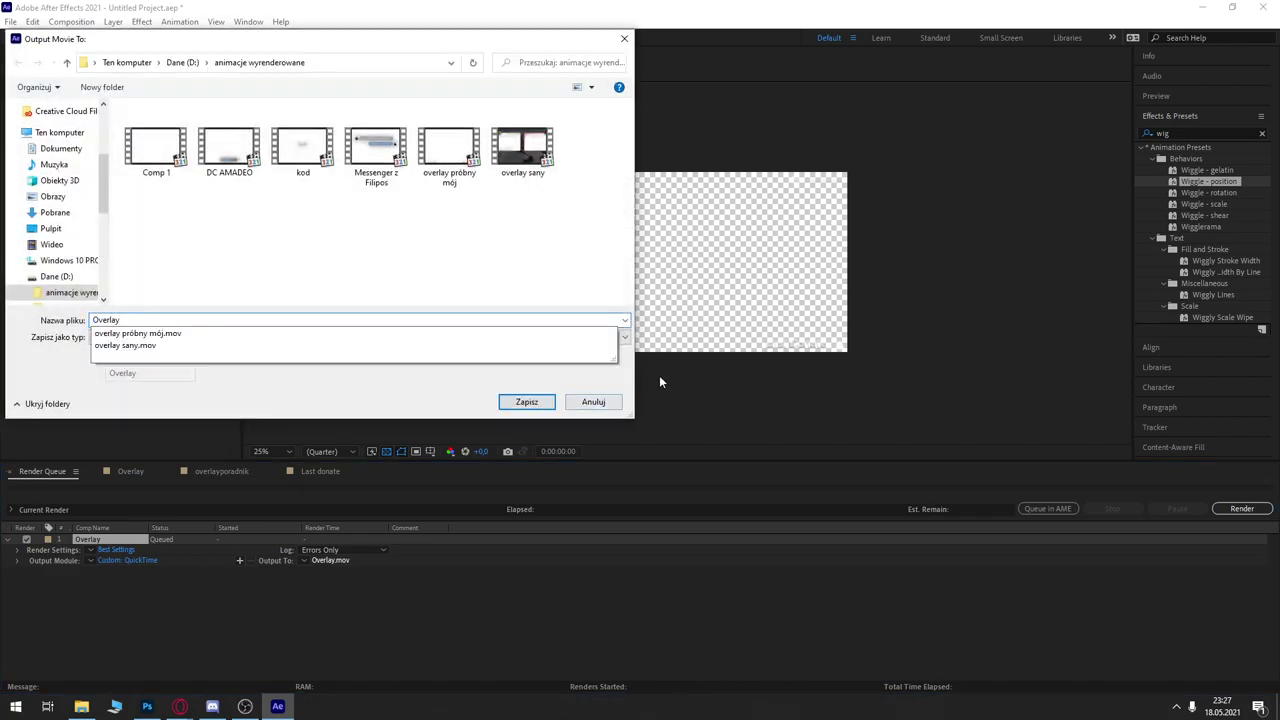
{"action": "left_click", "coordinate": [526, 401]}
{"action": "left_click", "coordinate": [1233, 511]}
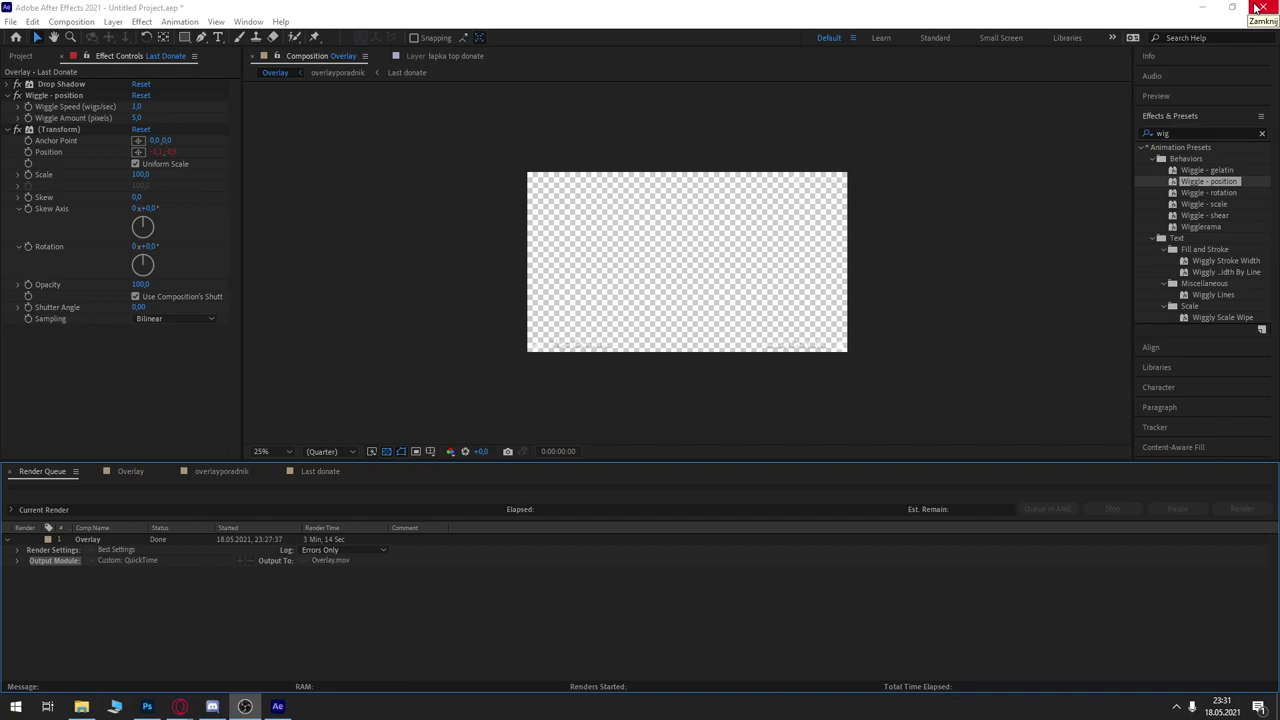
{"action": "left_click", "coordinate": [1260, 8]}
Step: Answer the save-changes prompt so After Effects finishes closing
{"action": "left_click", "coordinate": [666, 368]}
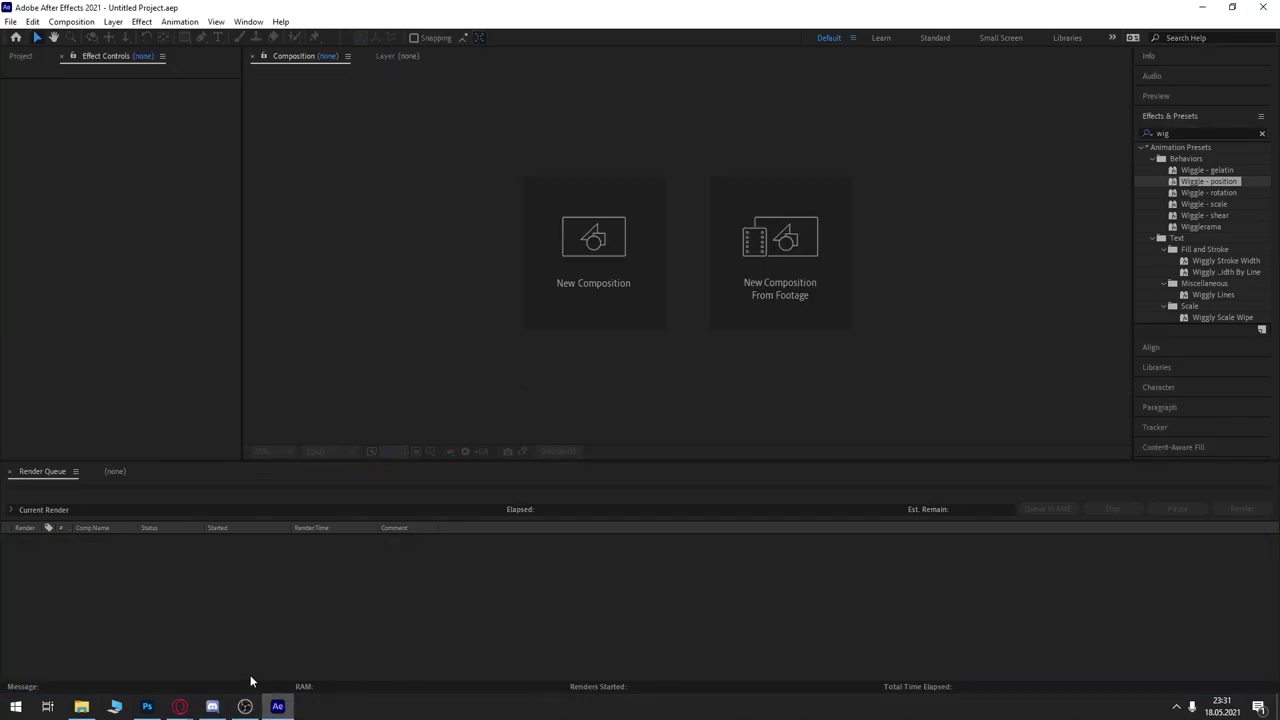
{"action": "mouse_move", "coordinate": [147, 706]}
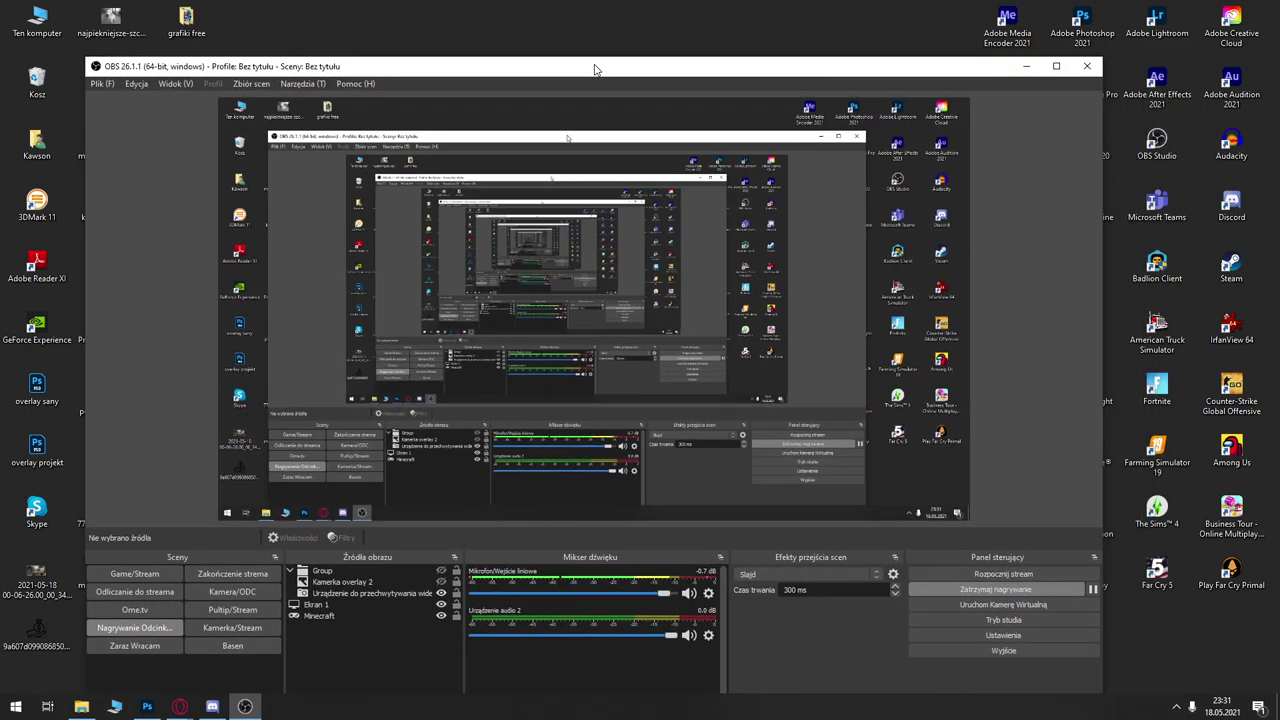
Step: In OBS Studio, create a new Media Source named 'OverlayTest'
{"action": "double_click", "coordinate": [594, 71]}
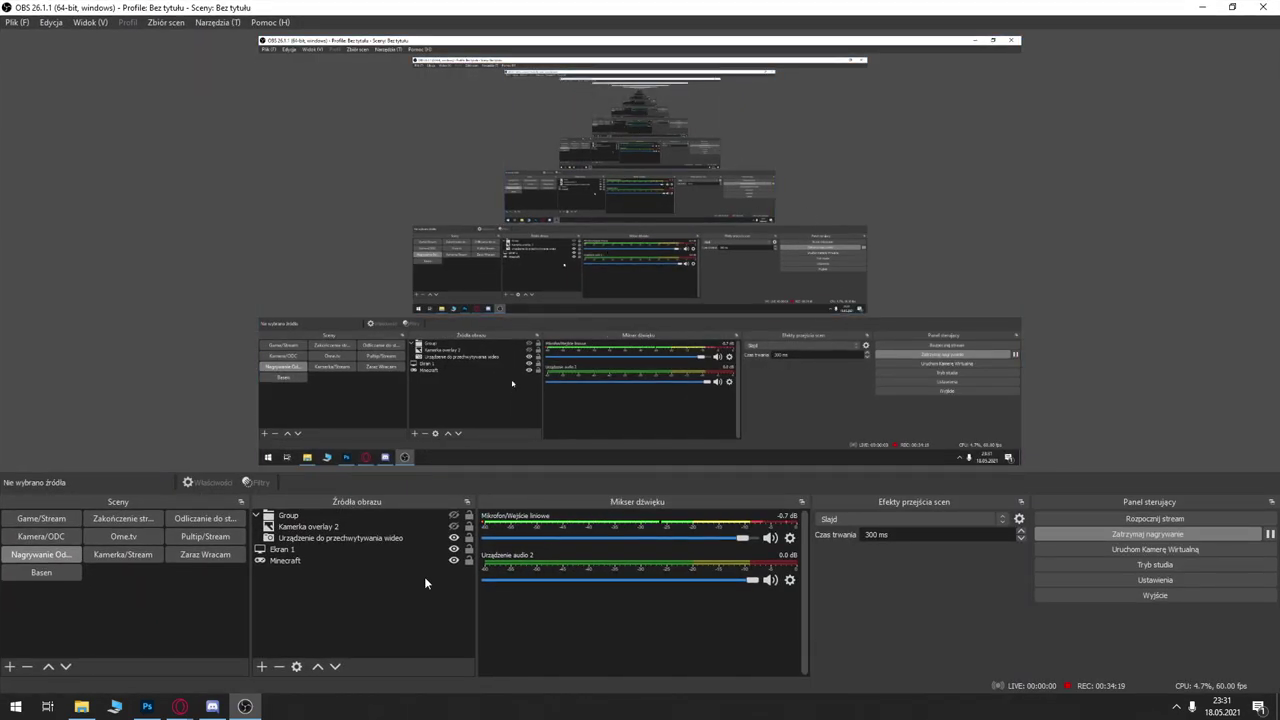
{"action": "left_click", "coordinate": [261, 666]}
{"action": "left_click", "coordinate": [302, 610]}
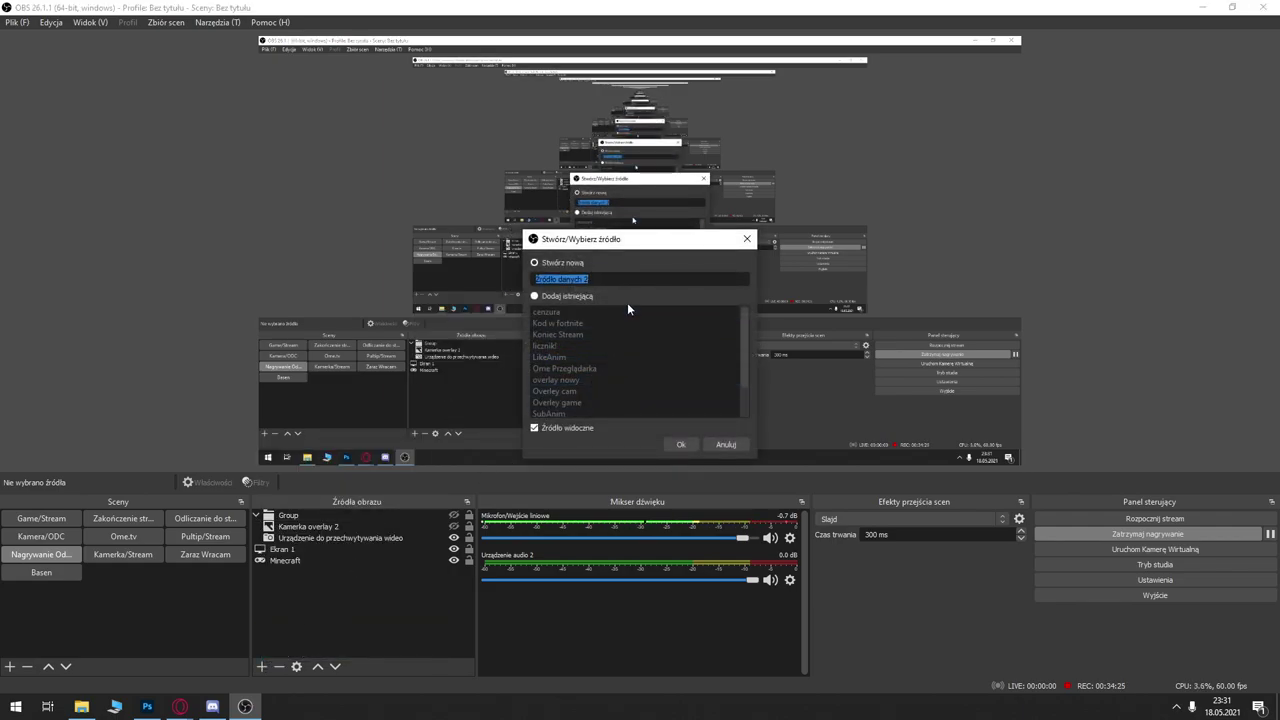
{"action": "type", "text": "OverlayTe"}
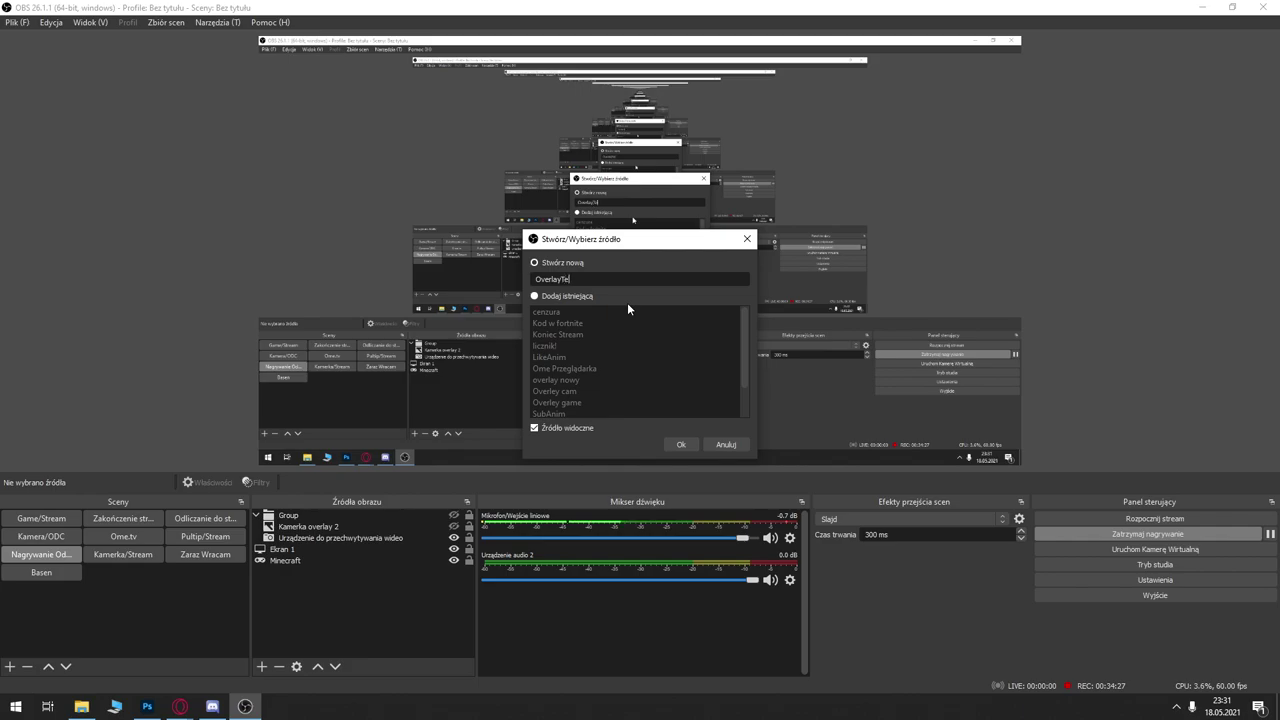
{"action": "type", "text": "st"}
{"action": "left_click", "coordinate": [681, 445]}
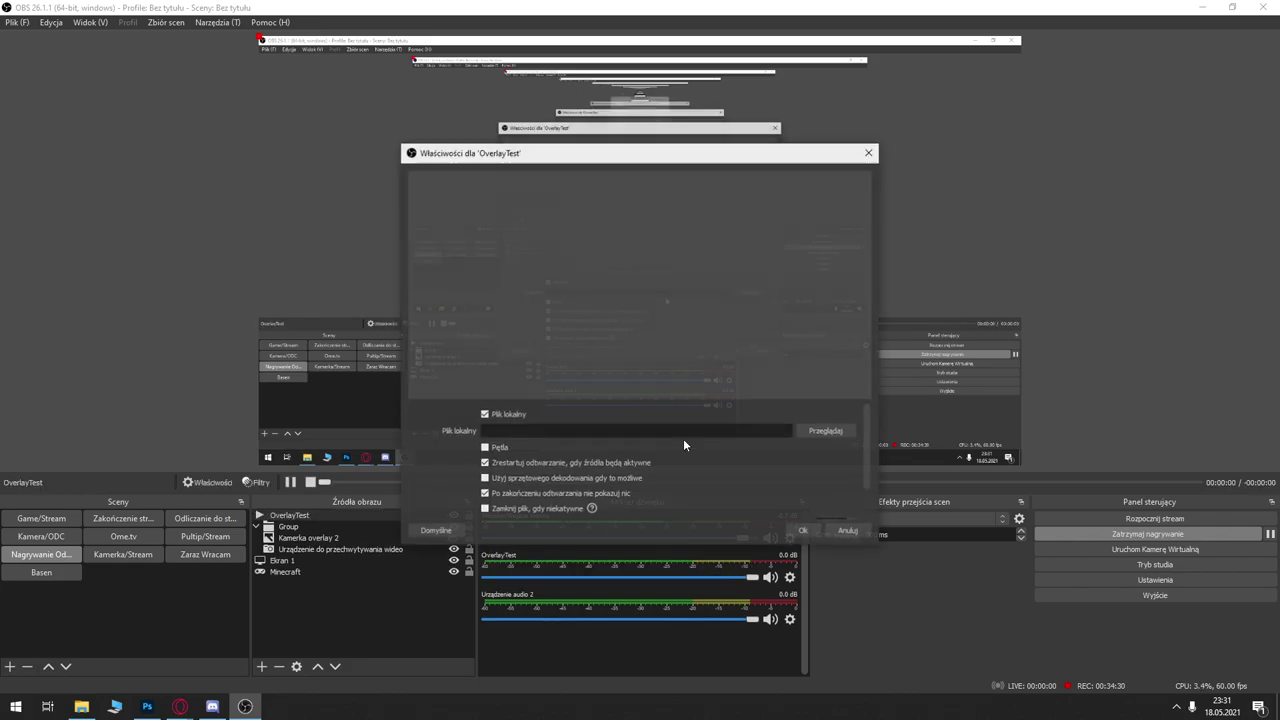
Step: Load D:/animacje wyrenderowane/Overlay.mov into the OverlayTest source and confirm its settings
{"action": "left_click", "coordinate": [826, 431]}
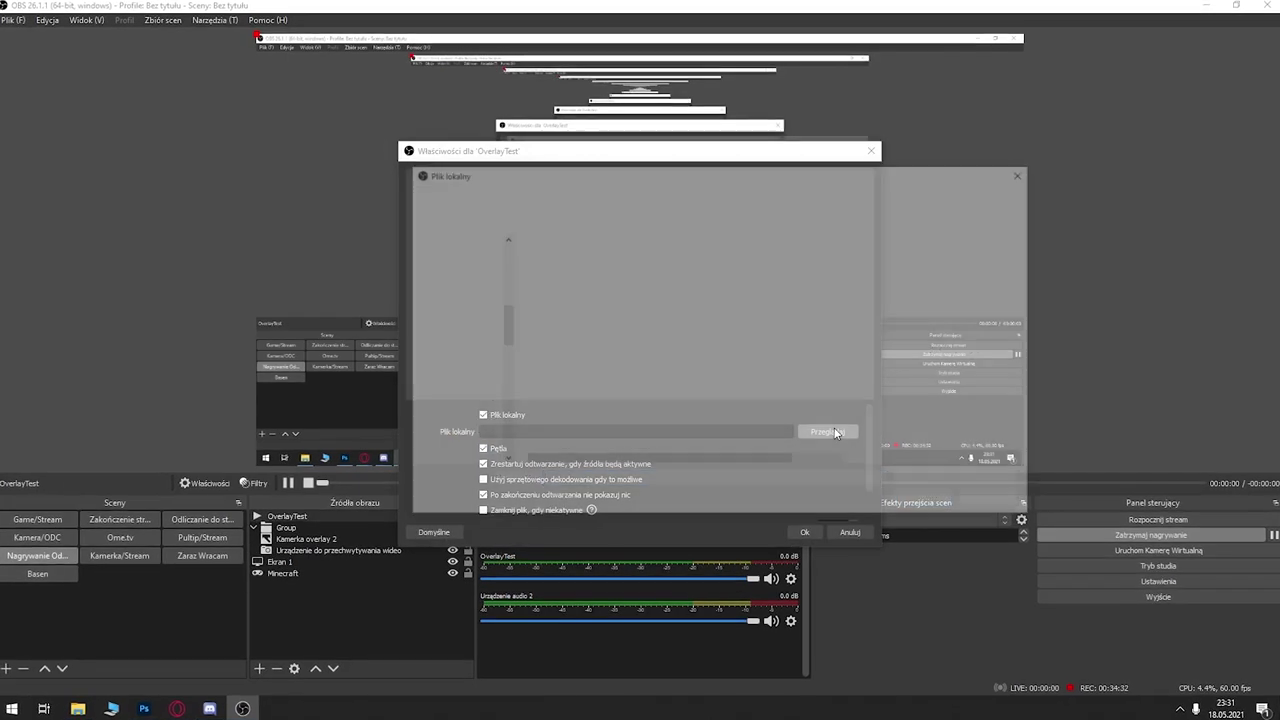
{"action": "scroll", "coordinate": [474, 288], "scroll_direction": "up", "scroll_amount": 5}
{"action": "scroll", "coordinate": [460, 300], "scroll_direction": "up", "scroll_amount": 5}
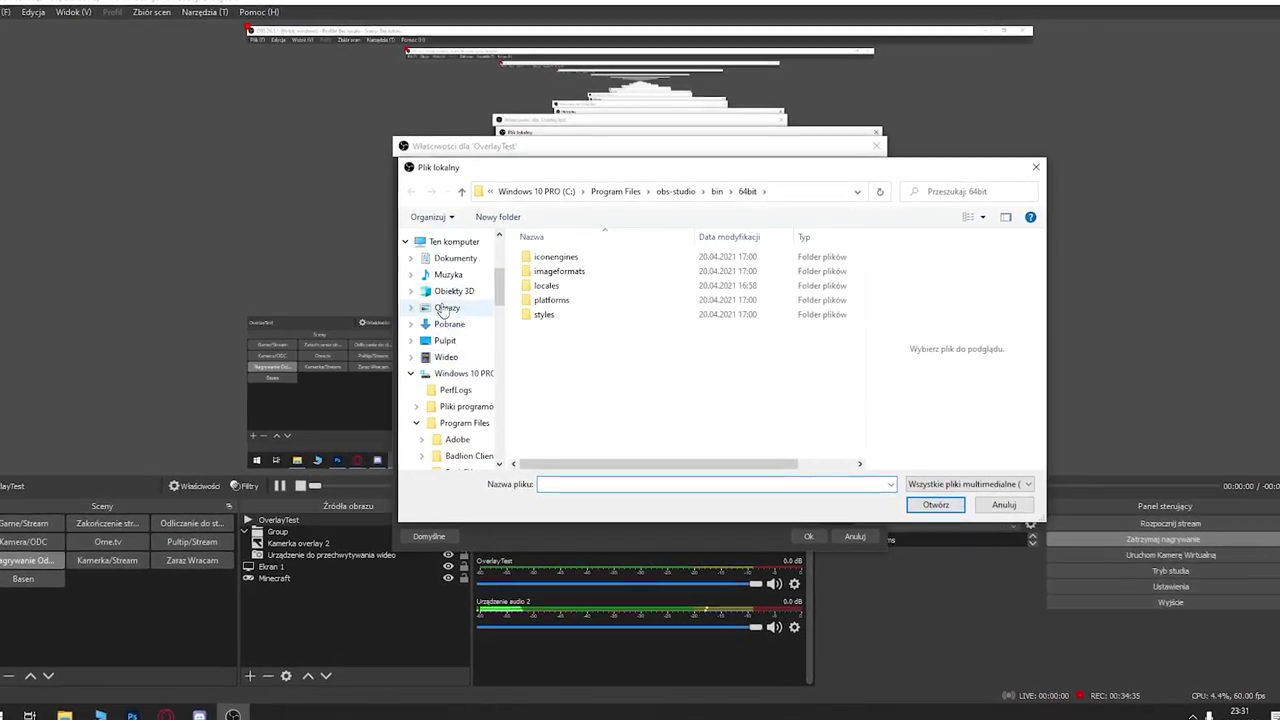
{"action": "left_click", "coordinate": [409, 374]}
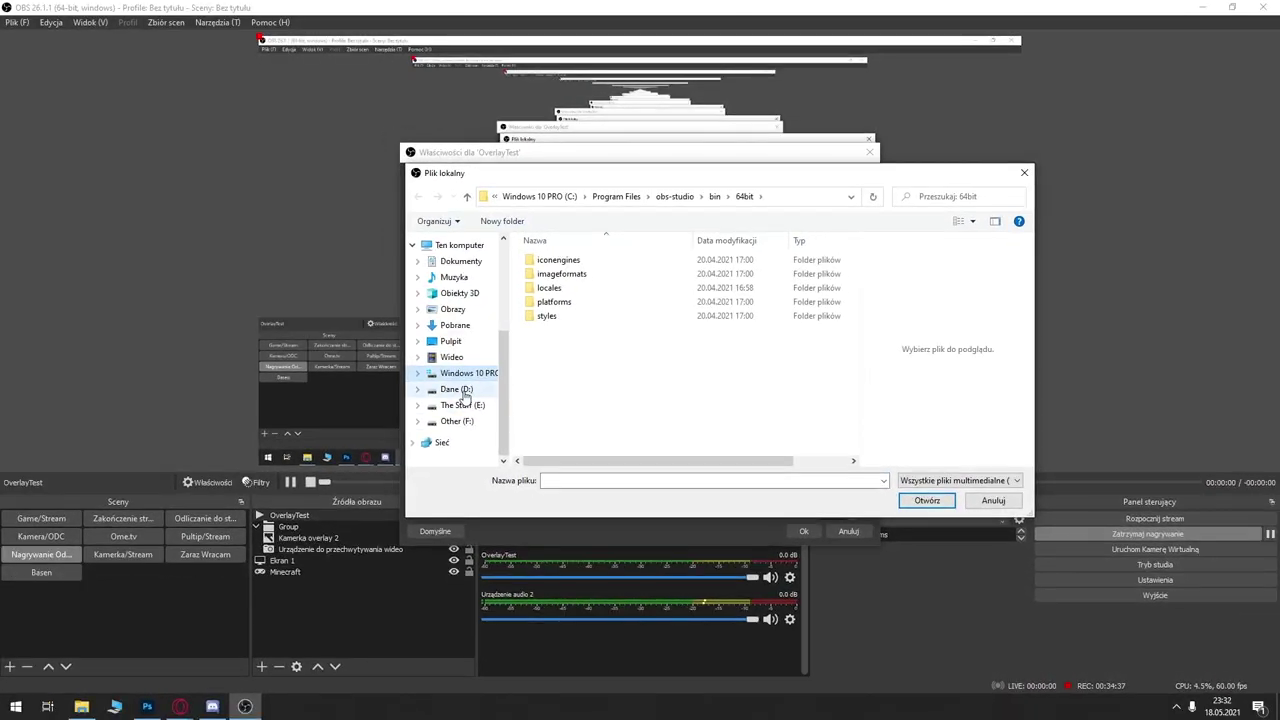
{"action": "left_click", "coordinate": [457, 389]}
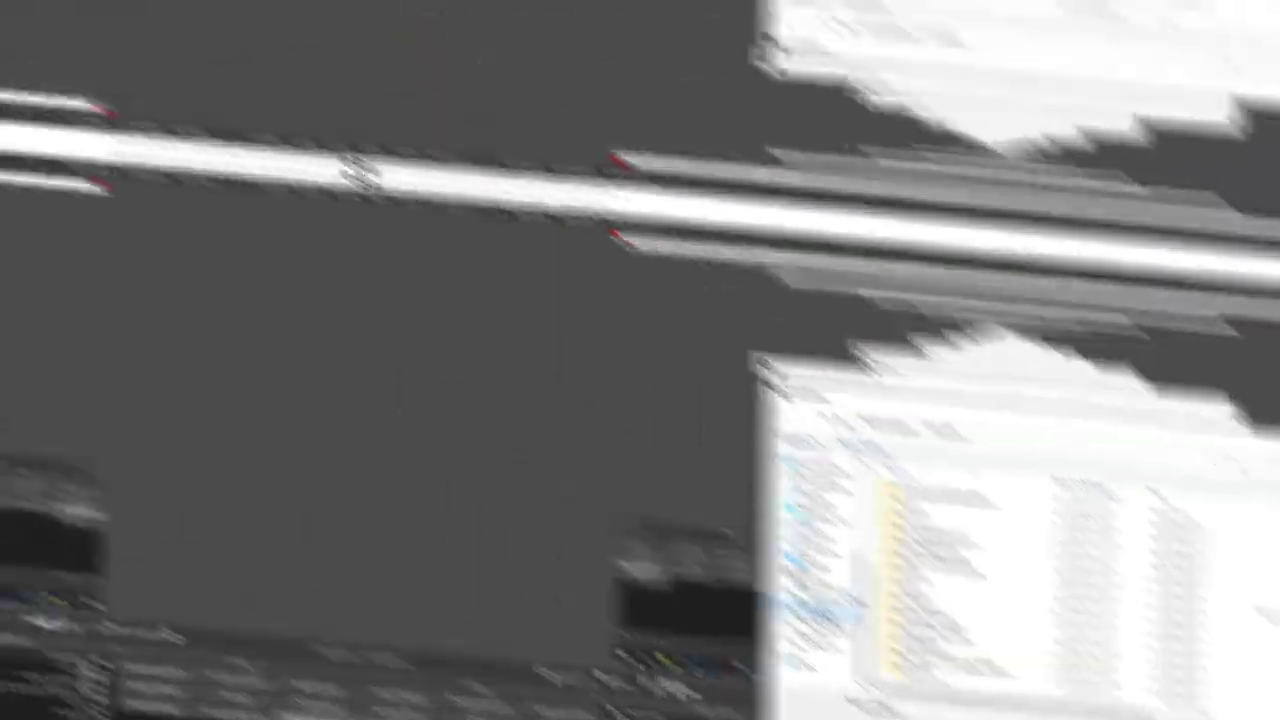
{"action": "left_click", "coordinate": [470, 405]}
{"action": "left_click", "coordinate": [562, 432]}
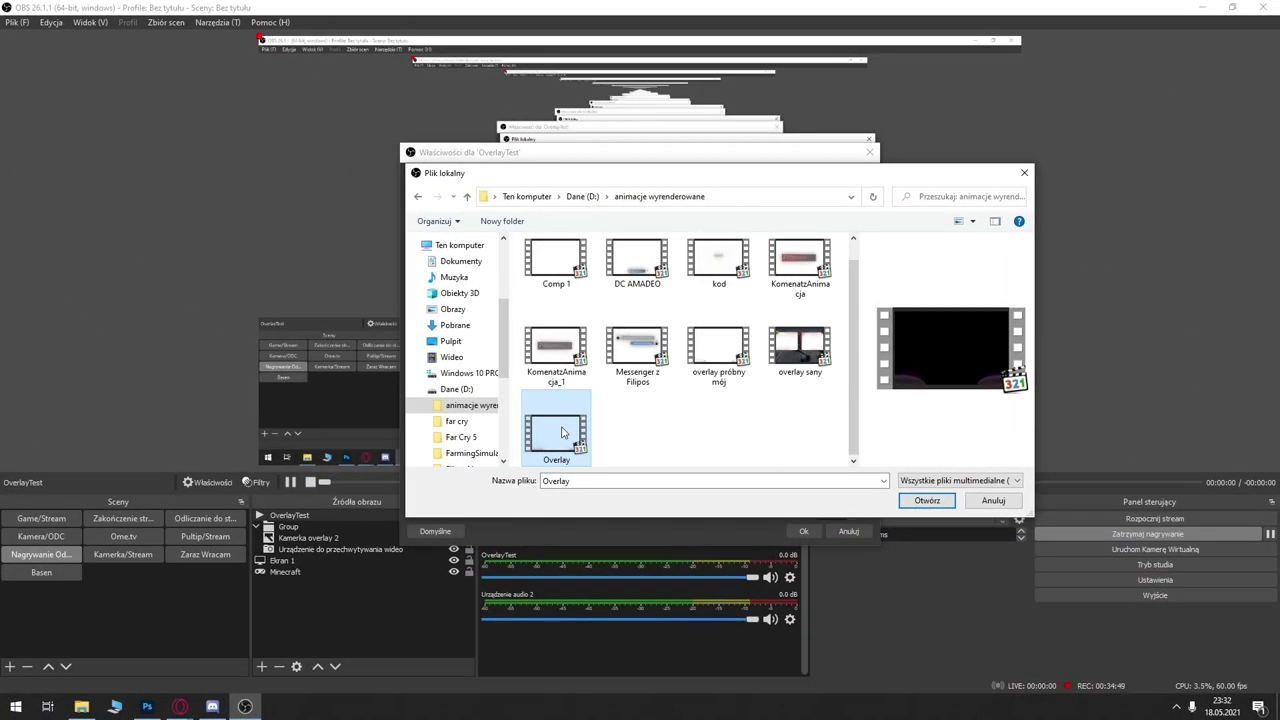
{"action": "left_click", "coordinate": [932, 499]}
{"action": "left_click", "coordinate": [814, 532]}
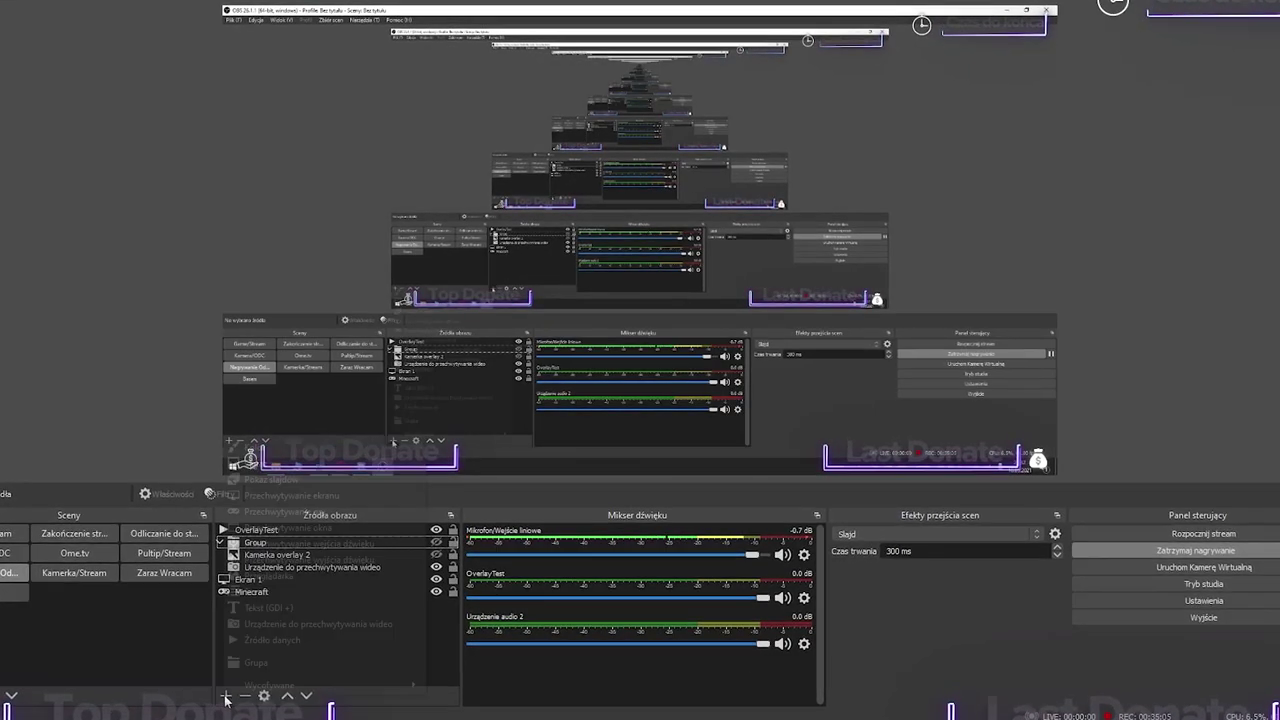
Step: Add the existing Last Donate browser source to the scene
{"action": "left_click", "coordinate": [227, 694]}
{"action": "left_click", "coordinate": [324, 560]}
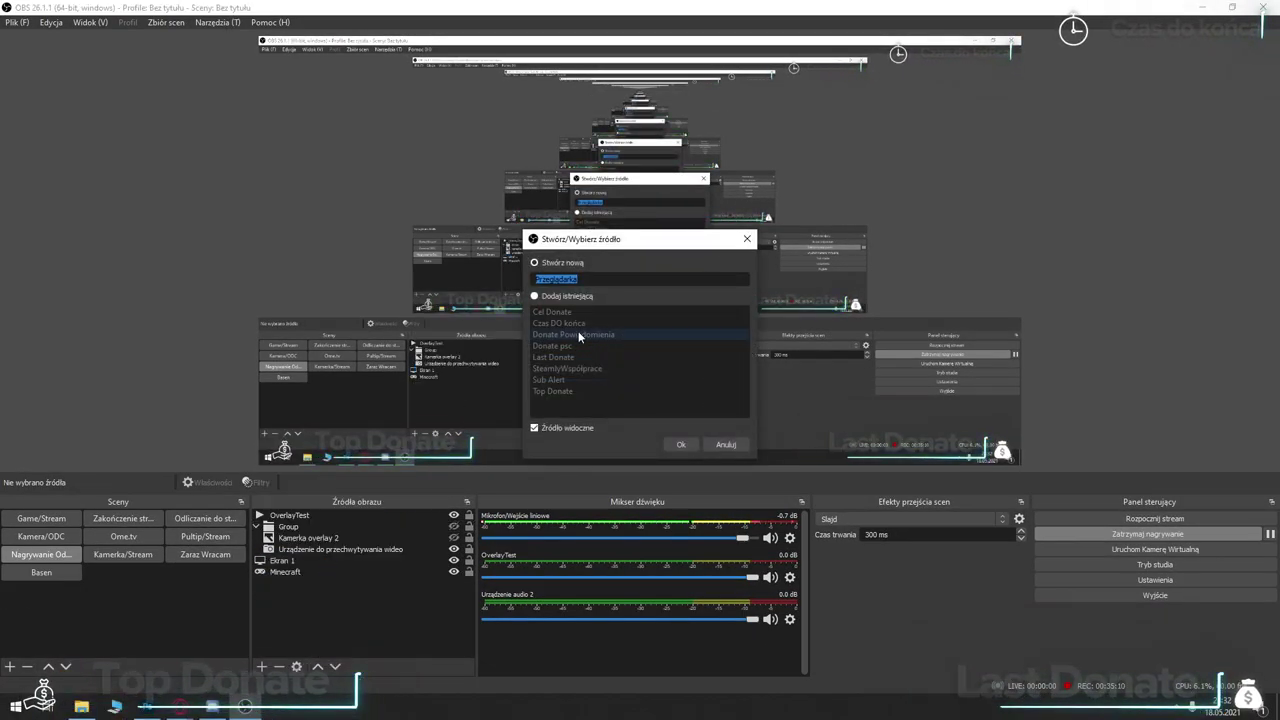
{"action": "left_click", "coordinate": [560, 298]}
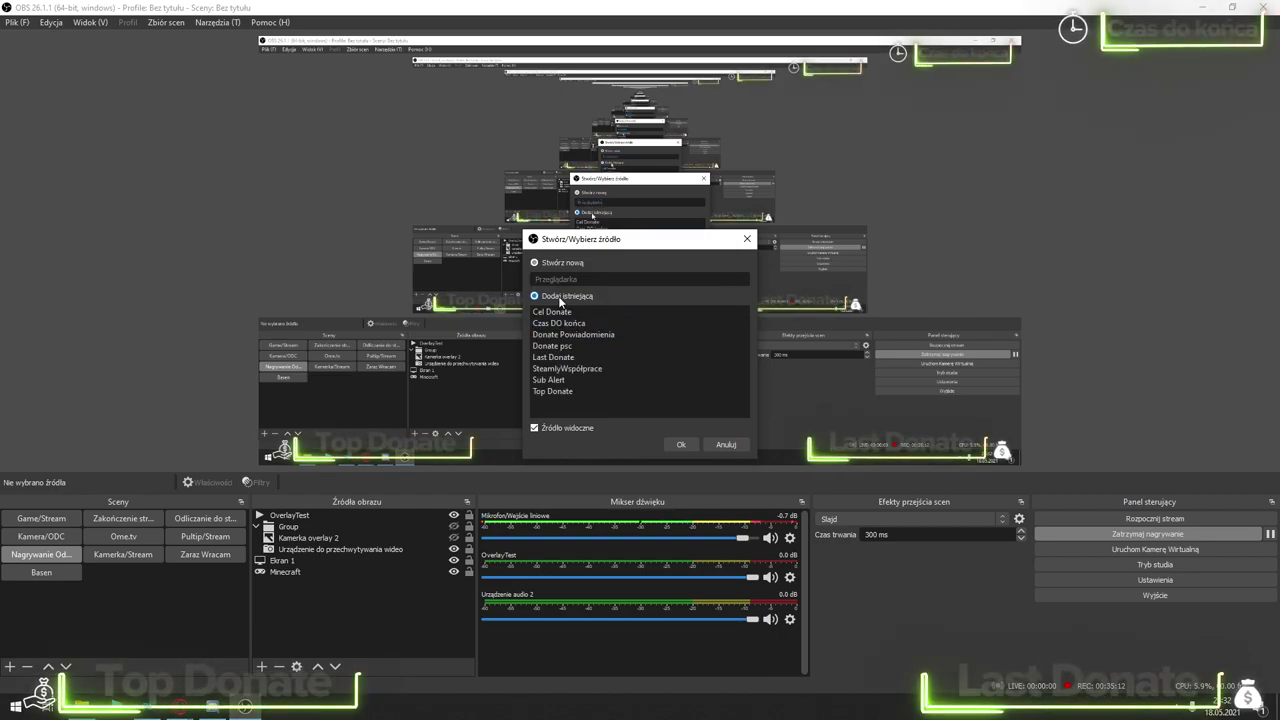
{"action": "left_click", "coordinate": [577, 356]}
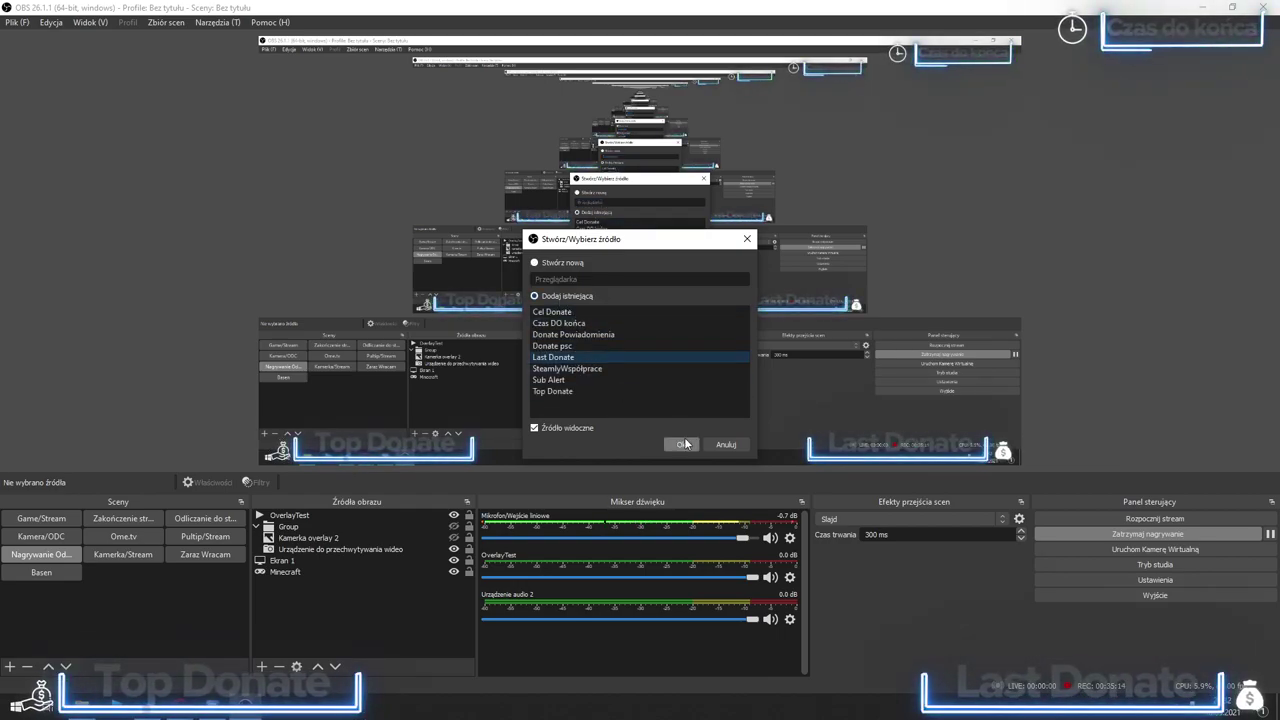
{"action": "left_click", "coordinate": [681, 444]}
Step: Move and shrink the donation ticker to fit inside the bottom-right Last Donate frame
{"action": "left_click_drag", "start_coordinate": [592, 289], "coordinate": [869, 468]}
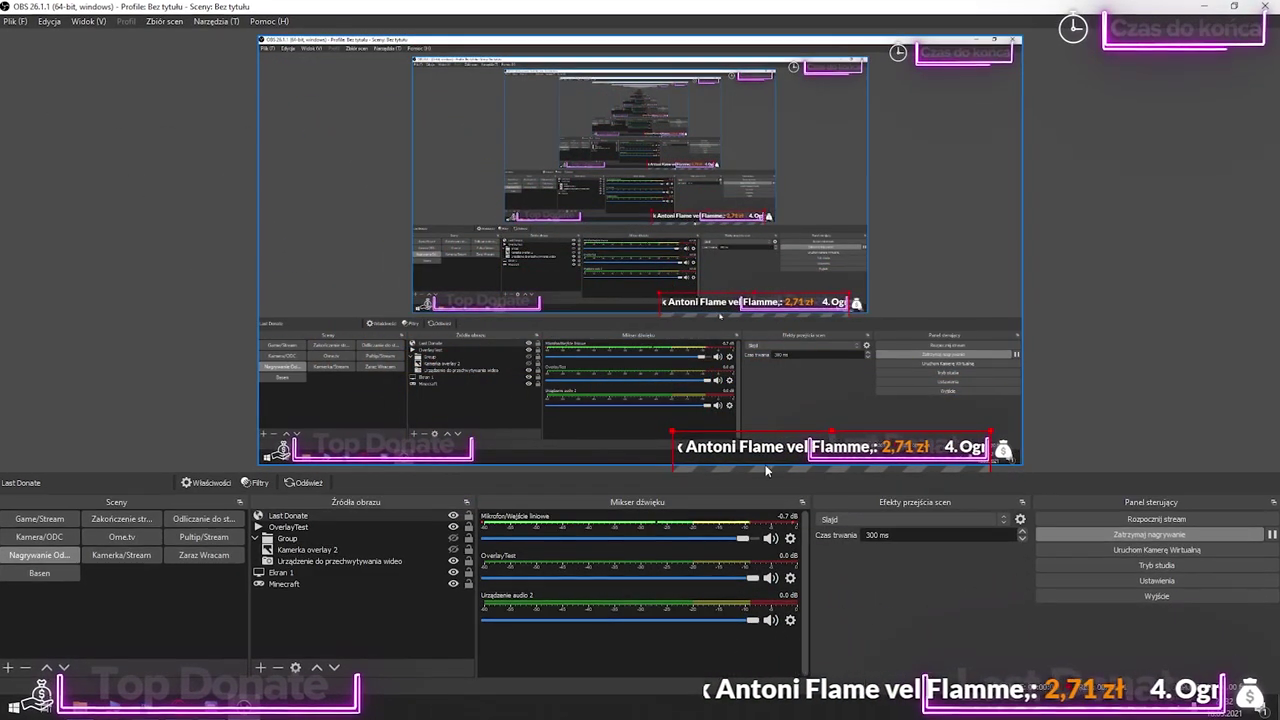
{"action": "left_click_drag", "start_coordinate": [798, 449], "coordinate": [798, 355]}
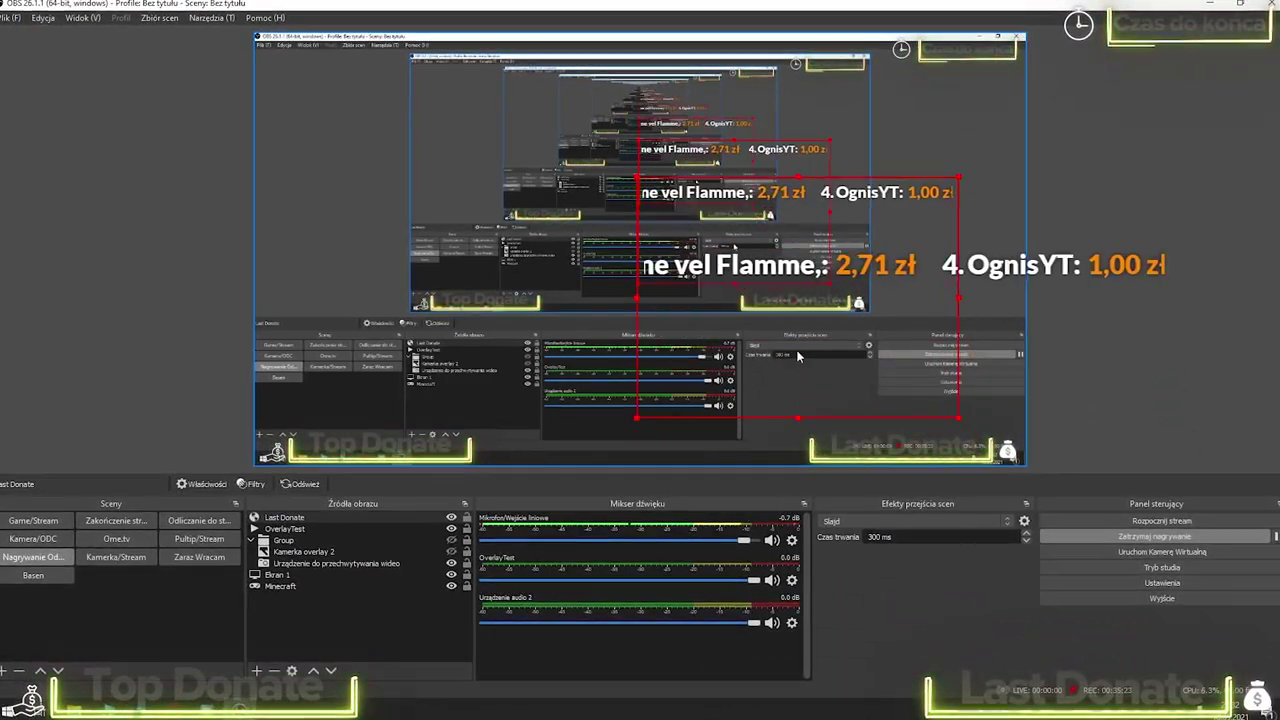
{"action": "left_click_drag", "start_coordinate": [797, 419], "coordinate": [798, 207]}
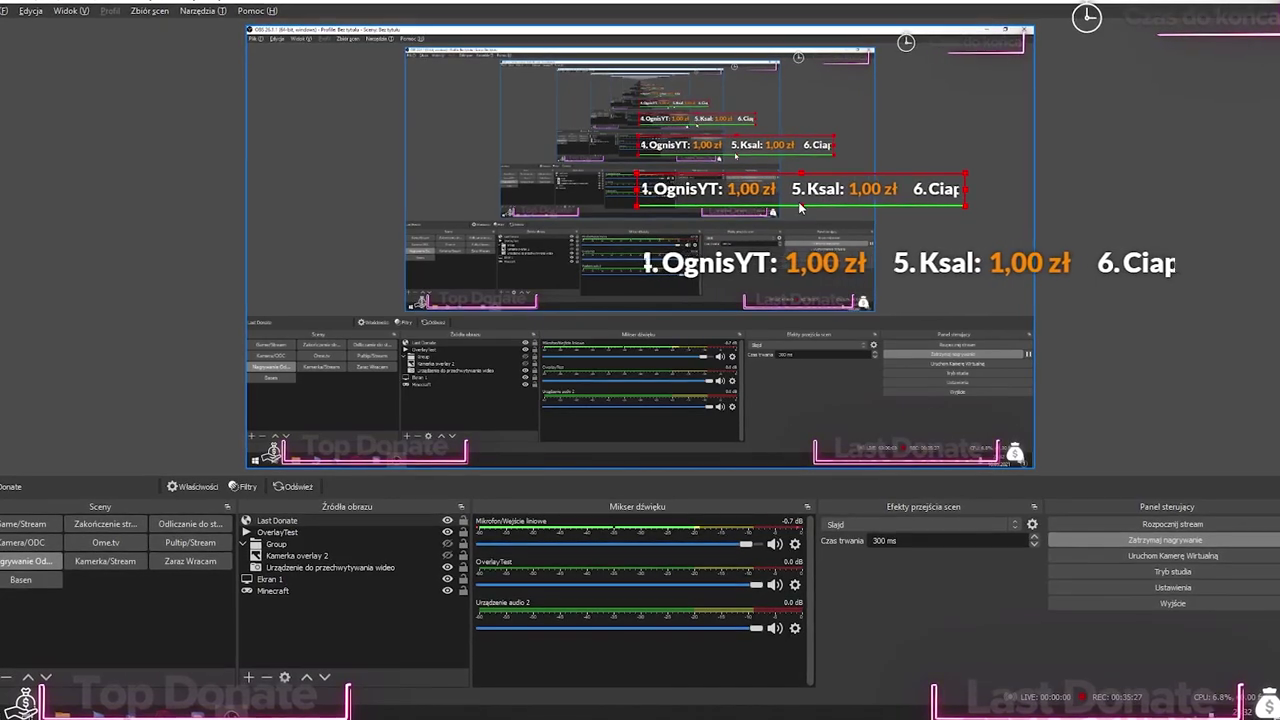
{"action": "left_click_drag", "start_coordinate": [800, 198], "coordinate": [822, 457]}
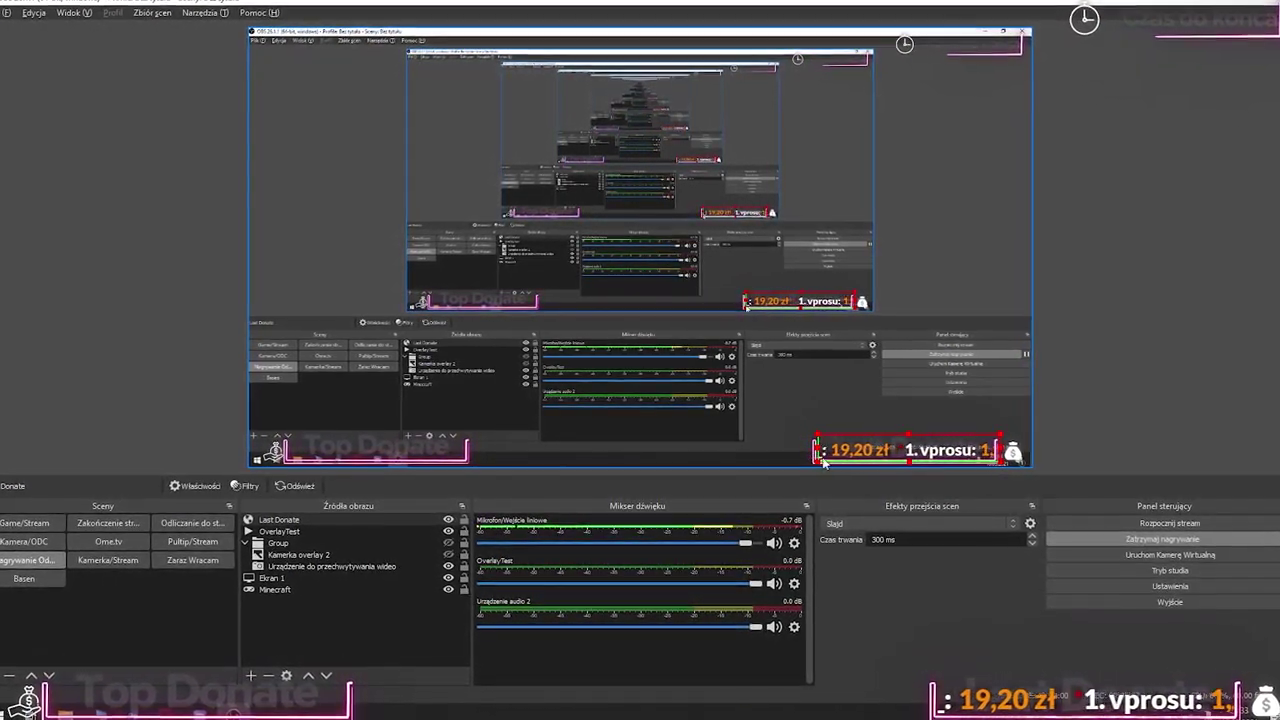
{"action": "left_click", "coordinate": [1203, 355]}
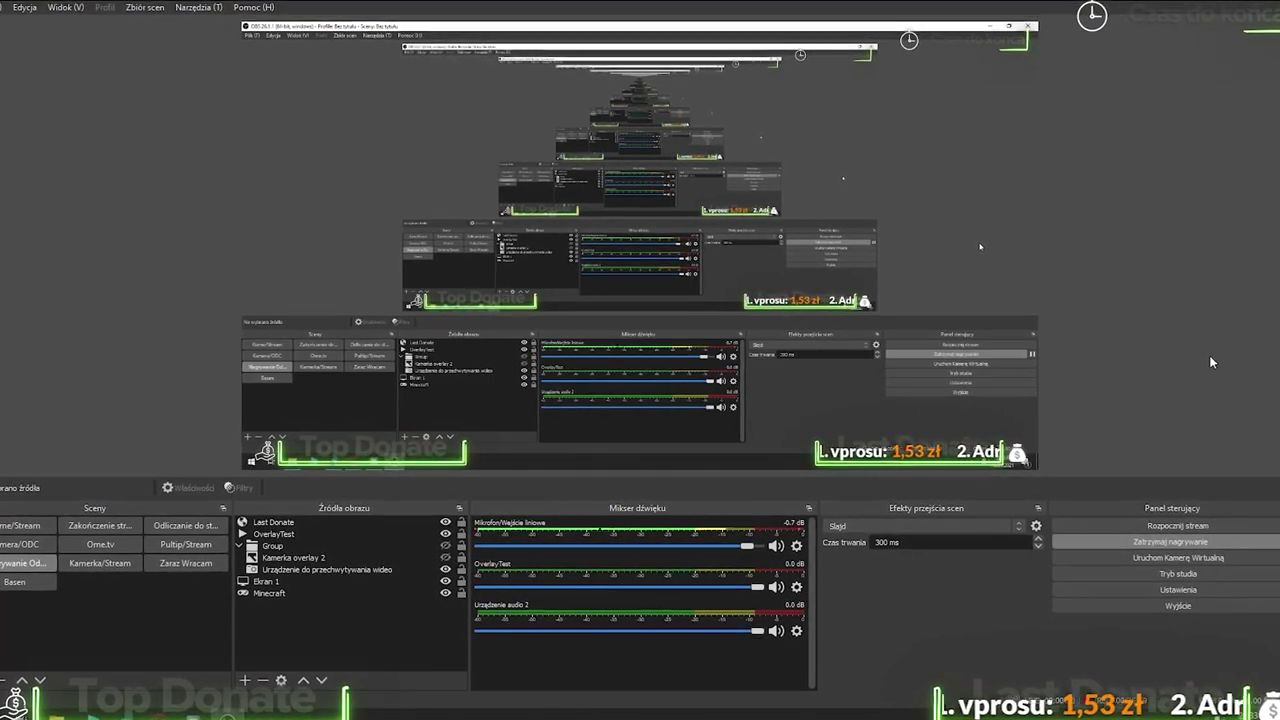